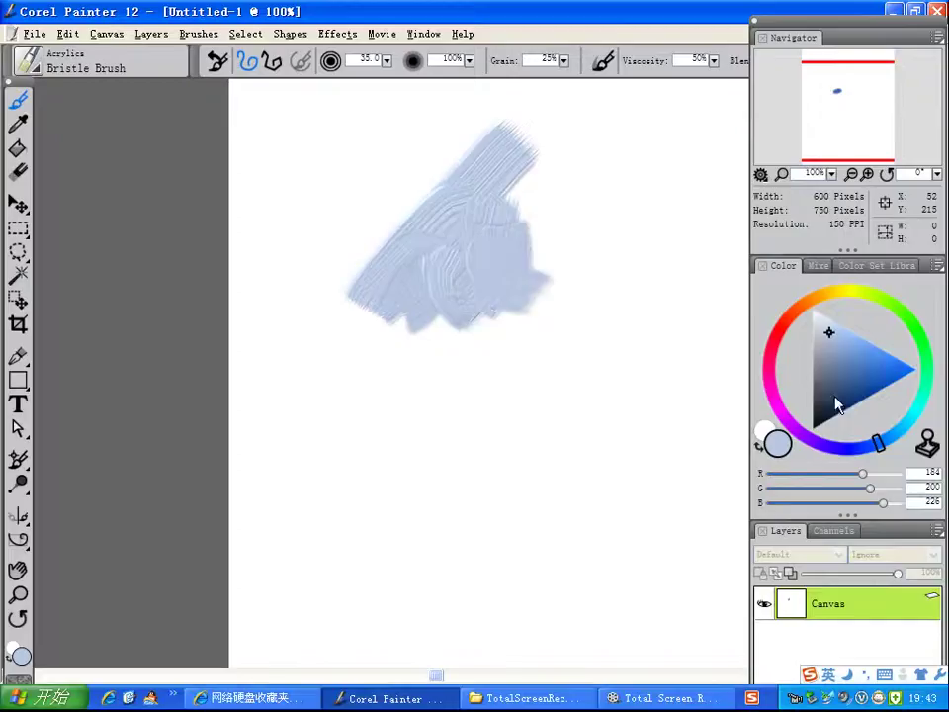
# - Paint dark blue strokes on both sides of and below the light blue patch, and pale yellow strokes (RGB 213, 207, 153) beneath them
pyautogui.moveTo(554, 183)
pyautogui.mouseDown()
pyautogui.moveTo(572, 287)
pyautogui.moveTo(599, 341)
pyautogui.mouseUp()
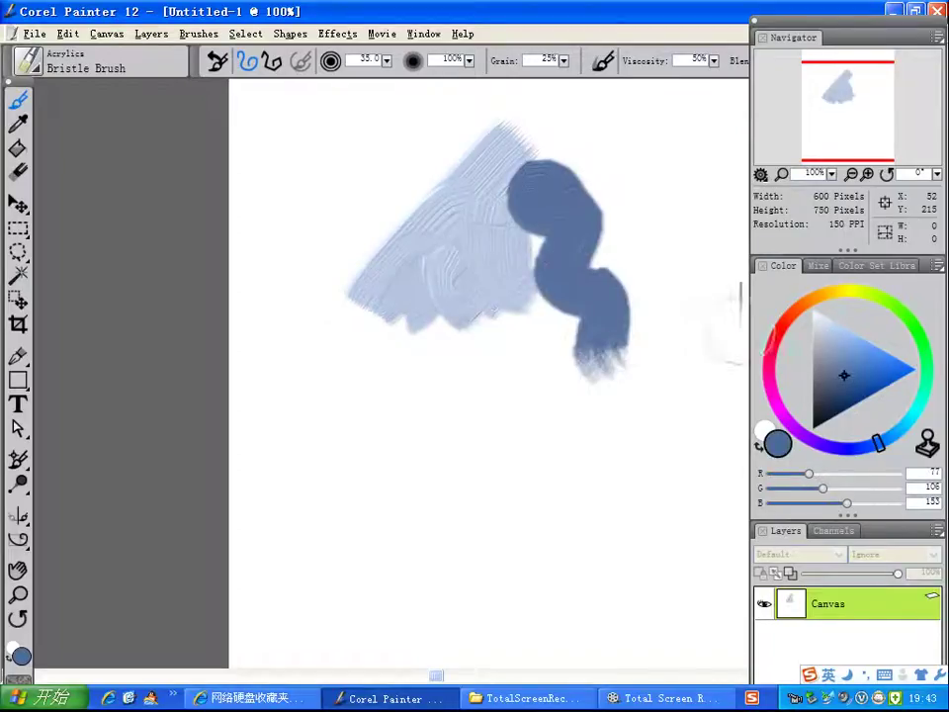
pyautogui.moveTo(583, 242)
pyautogui.mouseDown()
pyautogui.moveTo(510, 295)
pyautogui.moveTo(486, 294)
pyautogui.moveTo(412, 198)
pyautogui.moveTo(415, 160)
pyautogui.moveTo(399, 225)
pyautogui.moveTo(441, 286)
pyautogui.mouseUp()
pyautogui.click(840, 293)
pyautogui.click(837, 343)
pyautogui.moveTo(390, 319)
pyautogui.mouseDown()
pyautogui.moveTo(390, 368)
pyautogui.moveTo(442, 430)
pyautogui.moveTo(448, 360)
pyautogui.moveTo(482, 368)
pyautogui.moveTo(544, 346)
pyautogui.moveTo(557, 366)
pyautogui.moveTo(573, 366)
pyautogui.moveTo(585, 393)
pyautogui.mouseUp()
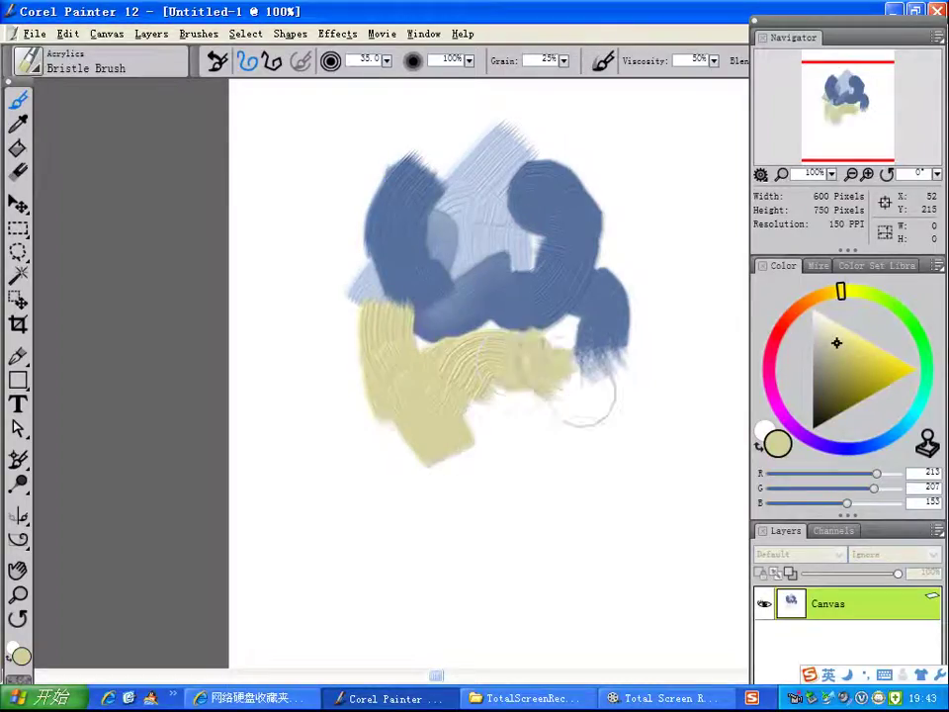
# - Paint pink strokes (RGB 213, 161, 153) beside the yellow patch and olive strokes (RGB 158, 145, 80) below the pink
pyautogui.click(783, 318)
pyautogui.moveTo(514, 396)
pyautogui.mouseDown()
pyautogui.moveTo(487, 338)
pyautogui.moveTo(546, 328)
pyautogui.moveTo(578, 386)
pyautogui.moveTo(519, 504)
pyautogui.mouseUp()
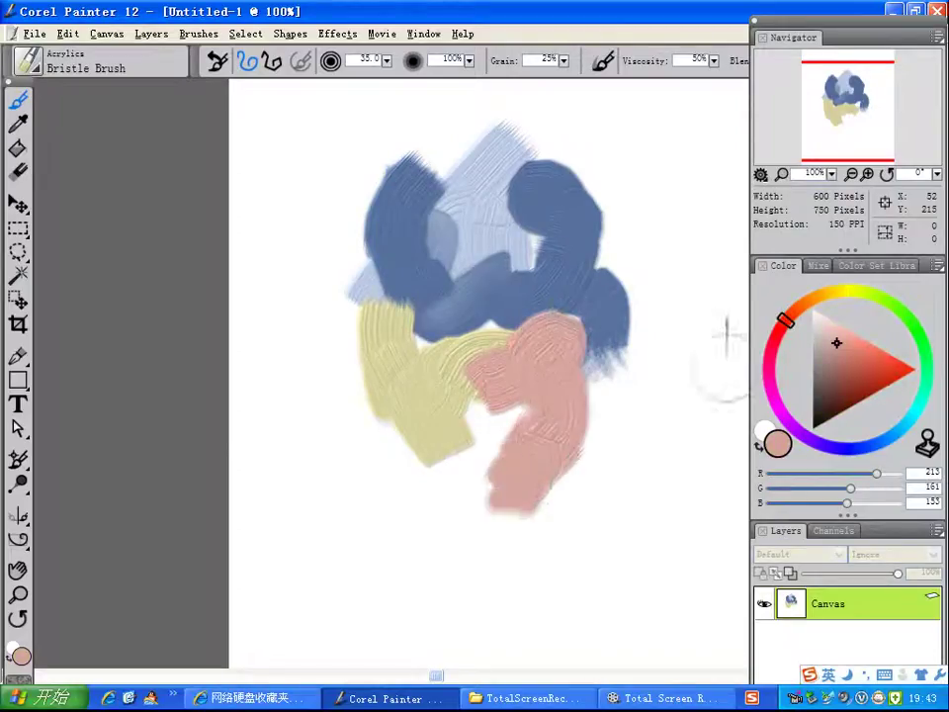
pyautogui.click(835, 291)
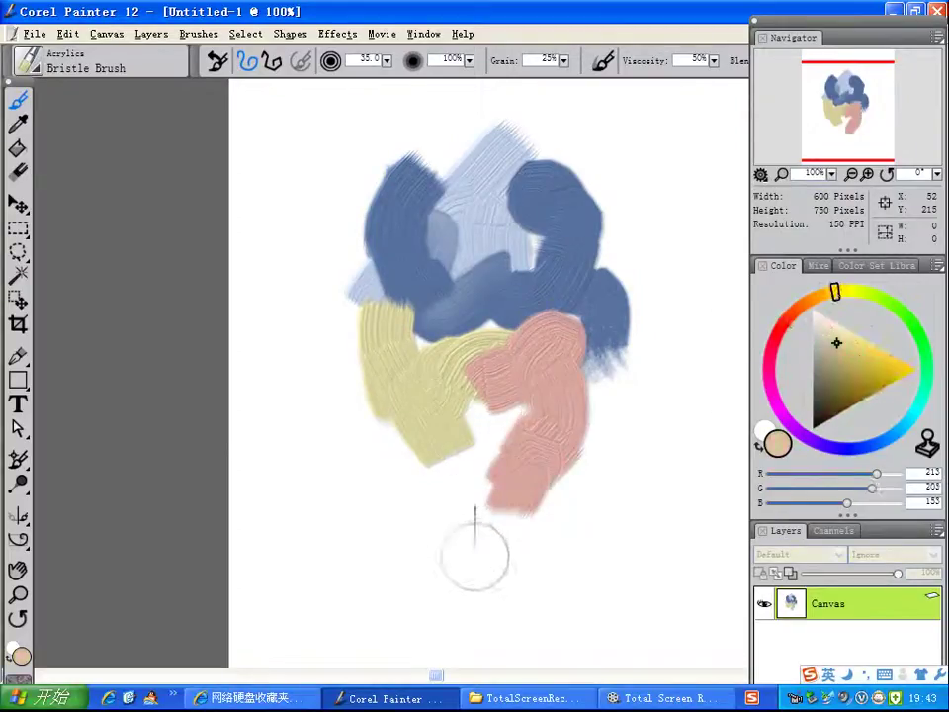
pyautogui.click(844, 376)
pyautogui.moveTo(477, 536)
pyautogui.mouseDown()
pyautogui.moveTo(589, 483)
pyautogui.moveTo(568, 502)
pyautogui.moveTo(588, 483)
pyautogui.moveTo(599, 441)
pyautogui.moveTo(572, 521)
pyautogui.mouseUp()
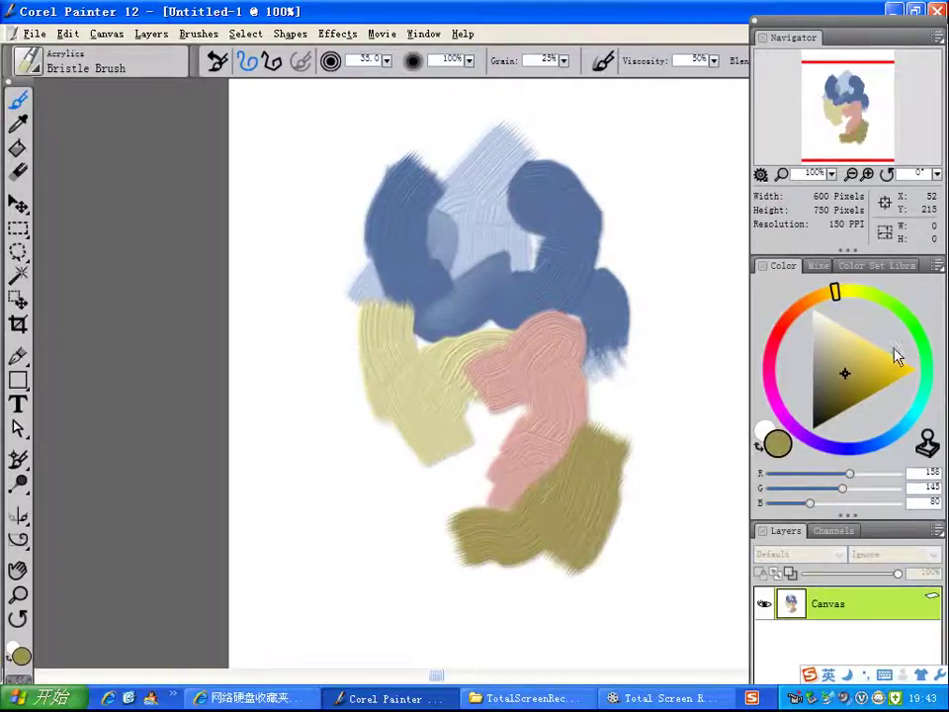
# - Paint a light cyan arch (RGB 180, 232, 232) below the yellow patch, reaching down both sides
pyautogui.click(839, 337)
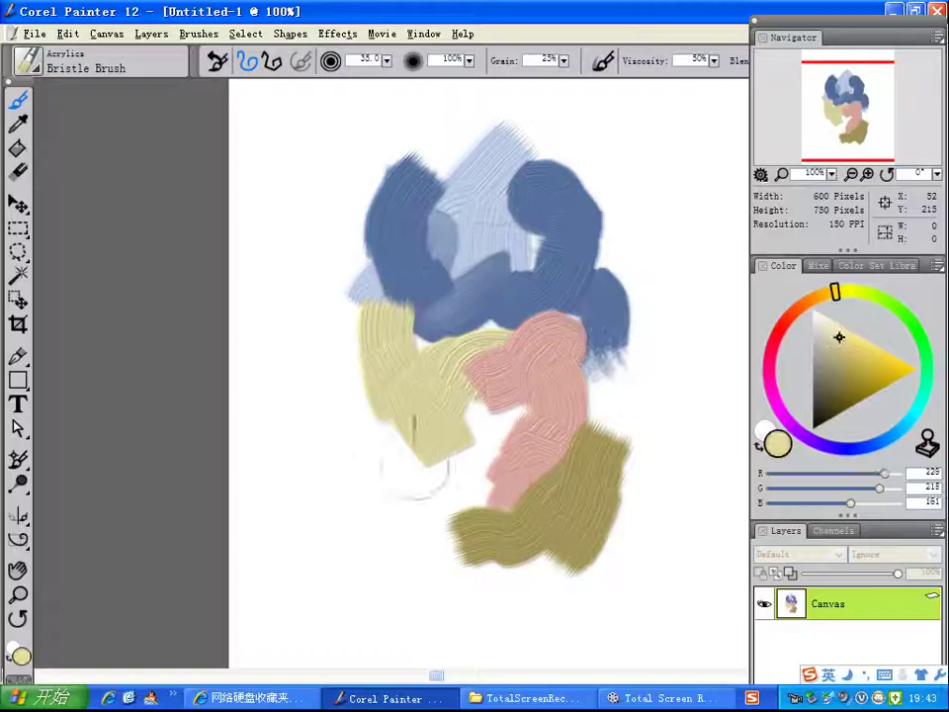
pyautogui.moveTo(913, 326); pyautogui.dragTo(916, 409)
pyautogui.click(833, 332)
pyautogui.moveTo(351, 440)
pyautogui.mouseDown()
pyautogui.moveTo(457, 590)
pyautogui.moveTo(468, 599)
pyautogui.moveTo(461, 576)
pyautogui.moveTo(477, 593)
pyautogui.moveTo(484, 633)
pyautogui.mouseUp()
pyautogui.moveTo(350, 474)
pyautogui.mouseDown()
pyautogui.moveTo(261, 494)
pyautogui.moveTo(289, 519)
pyautogui.moveTo(261, 558)
pyautogui.mouseUp()
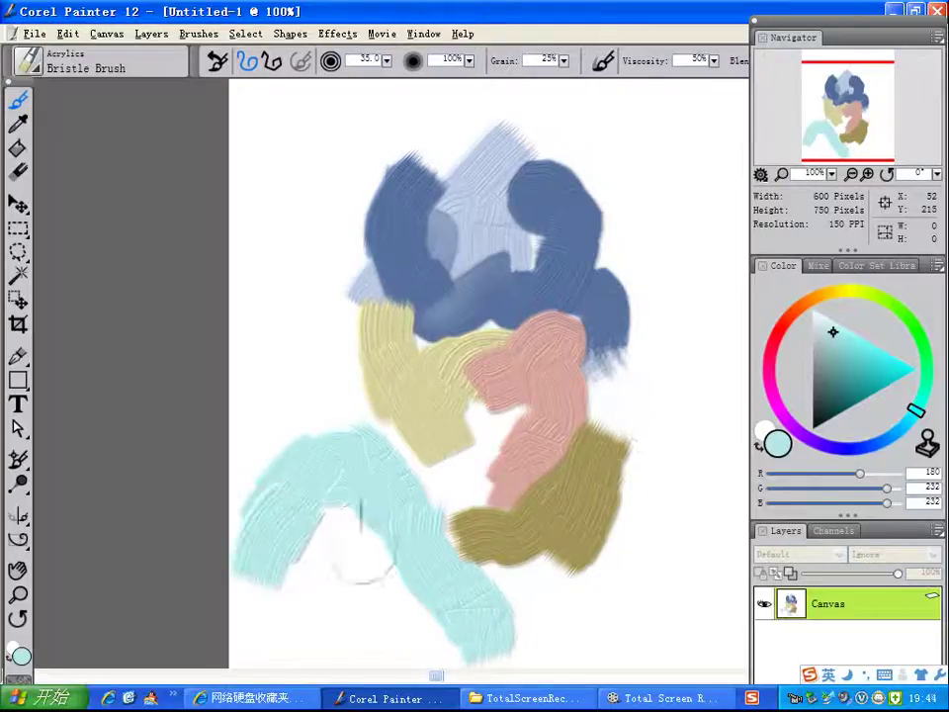
# - Paint a teal mass (RGB 91, 180, 181) beside the olive patch and fill under the cyan arch with lighter teal (RGB 133, 209, 209)
pyautogui.click(848, 367)
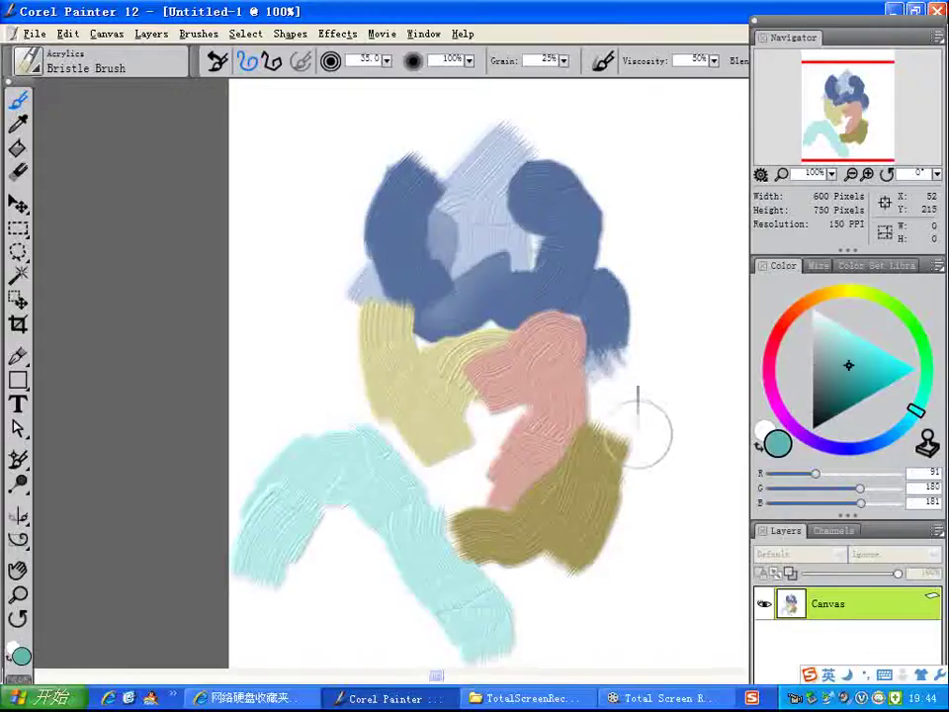
pyautogui.moveTo(635, 432)
pyautogui.mouseDown()
pyautogui.moveTo(670, 442)
pyautogui.moveTo(660, 412)
pyautogui.moveTo(688, 445)
pyautogui.moveTo(700, 442)
pyautogui.moveTo(706, 462)
pyautogui.moveTo(685, 449)
pyautogui.moveTo(670, 457)
pyautogui.moveTo(657, 444)
pyautogui.moveTo(673, 466)
pyautogui.moveTo(677, 536)
pyautogui.moveTo(660, 461)
pyautogui.moveTo(660, 511)
pyautogui.moveTo(623, 476)
pyautogui.moveTo(670, 563)
pyautogui.mouseUp()
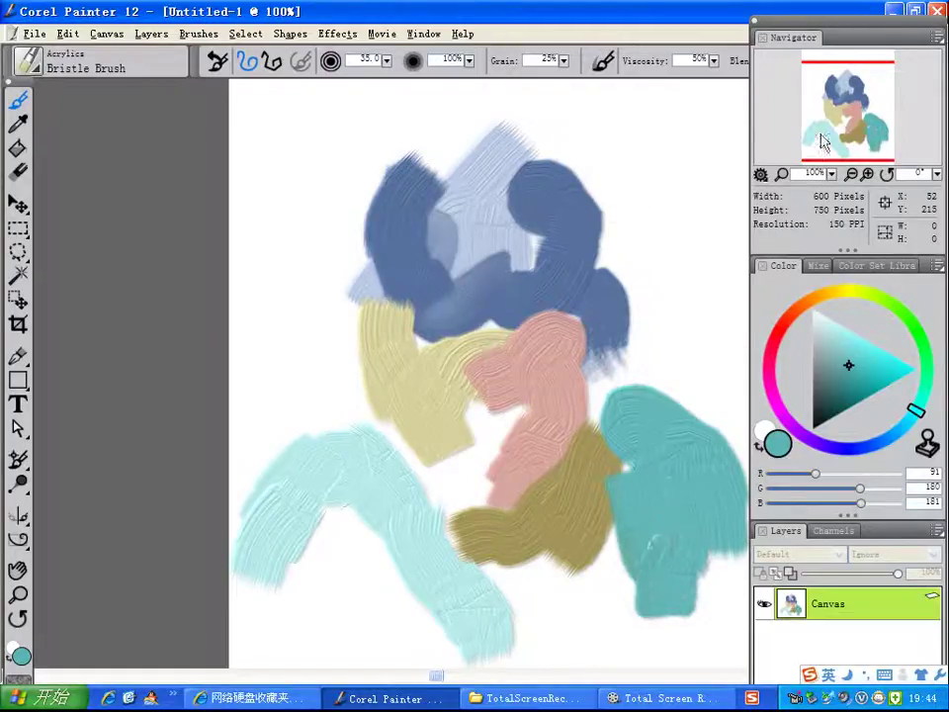
pyautogui.moveTo(856, 123); pyautogui.dragTo(867, 133)
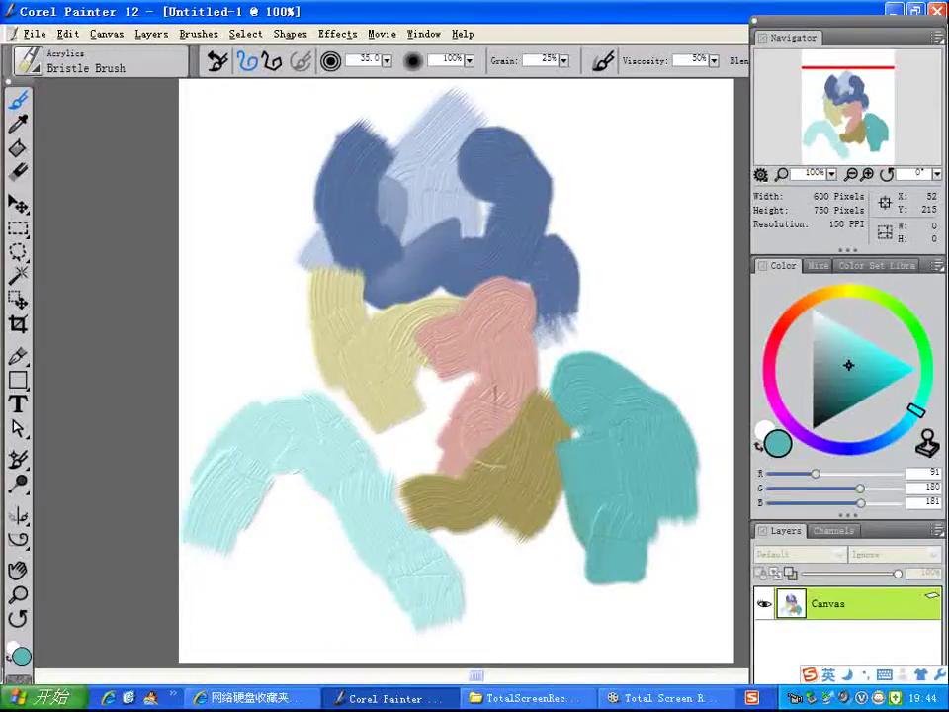
pyautogui.click(843, 348)
pyautogui.moveTo(365, 598); pyautogui.dragTo(345, 593)
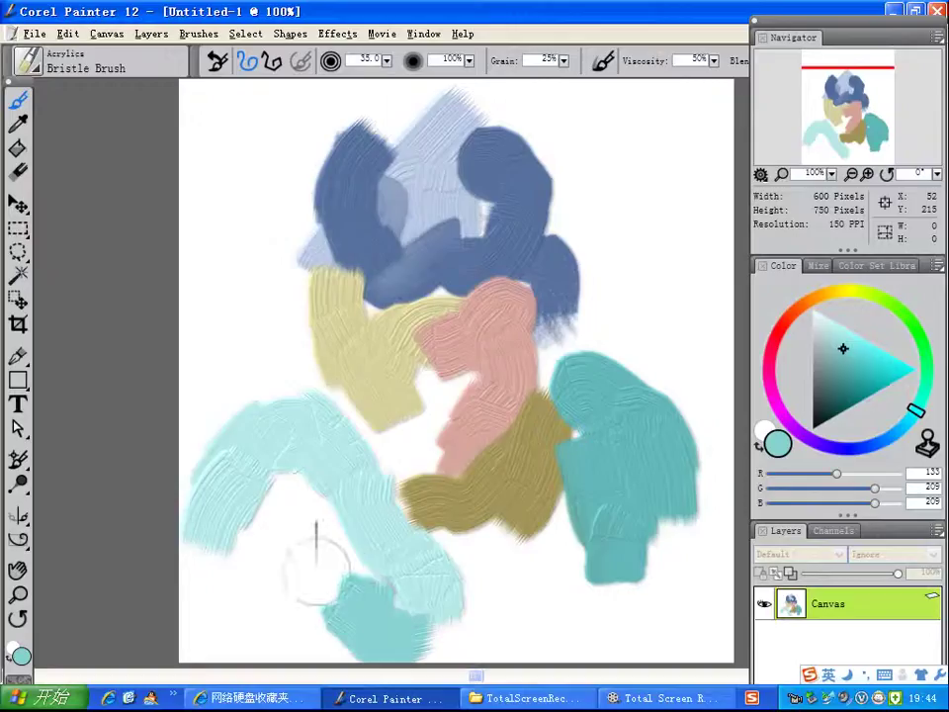
pyautogui.click(282, 499)
pyautogui.moveTo(331, 504)
pyautogui.mouseDown()
pyautogui.moveTo(315, 622)
pyautogui.moveTo(345, 637)
pyautogui.moveTo(373, 568)
pyautogui.mouseUp()
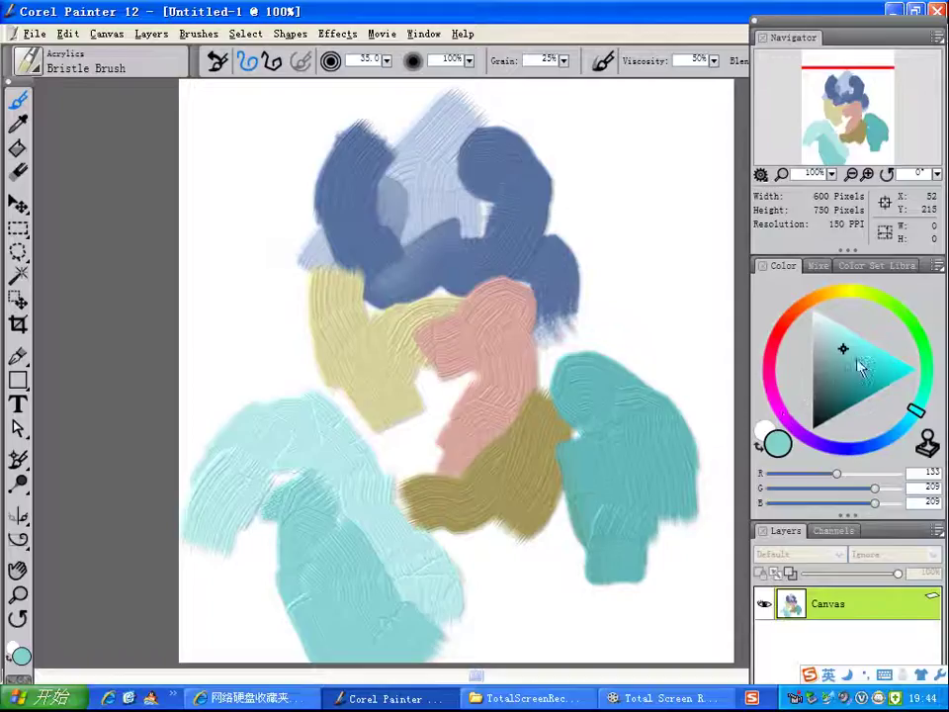
# - Cover the area beneath the olive patch with grey-beige strokes (RGB 211, 205, 187) and light peach strokes (RGB 227, 204, 183)
pyautogui.click(876, 297)
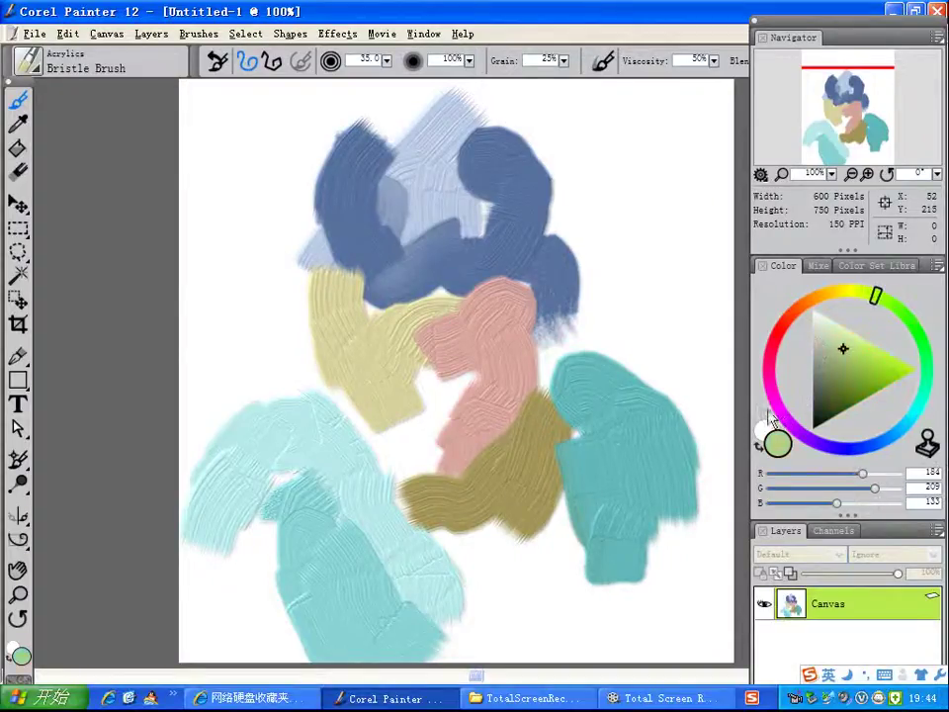
pyautogui.click(829, 294)
pyautogui.click(821, 336)
pyautogui.moveTo(453, 532)
pyautogui.mouseDown()
pyautogui.moveTo(508, 571)
pyautogui.moveTo(516, 595)
pyautogui.mouseUp()
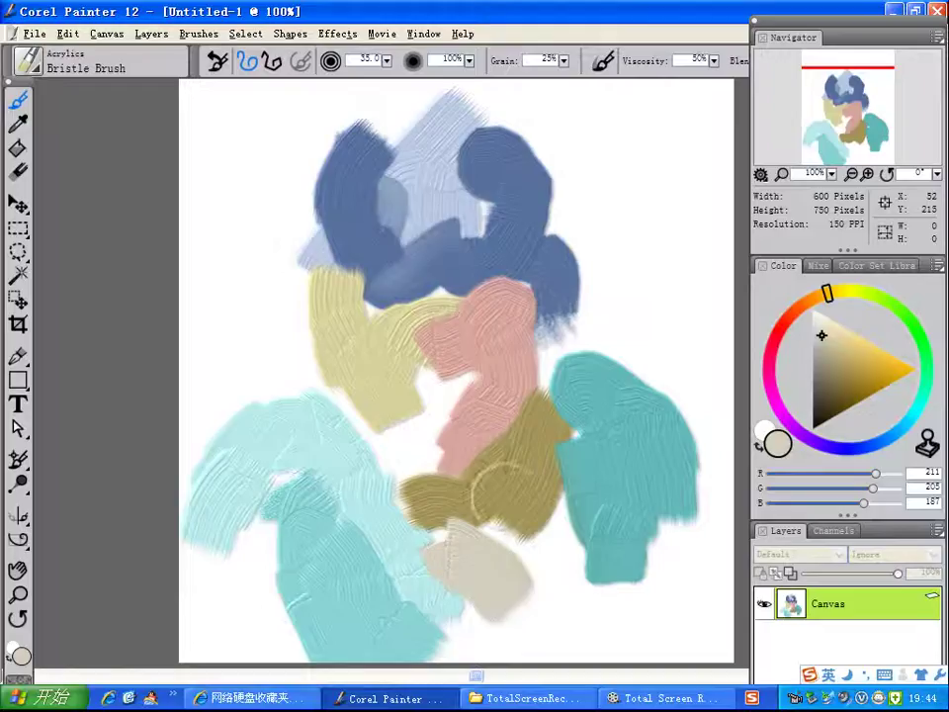
pyautogui.click(807, 299)
pyautogui.click(830, 332)
pyautogui.moveTo(450, 509); pyautogui.dragTo(490, 643)
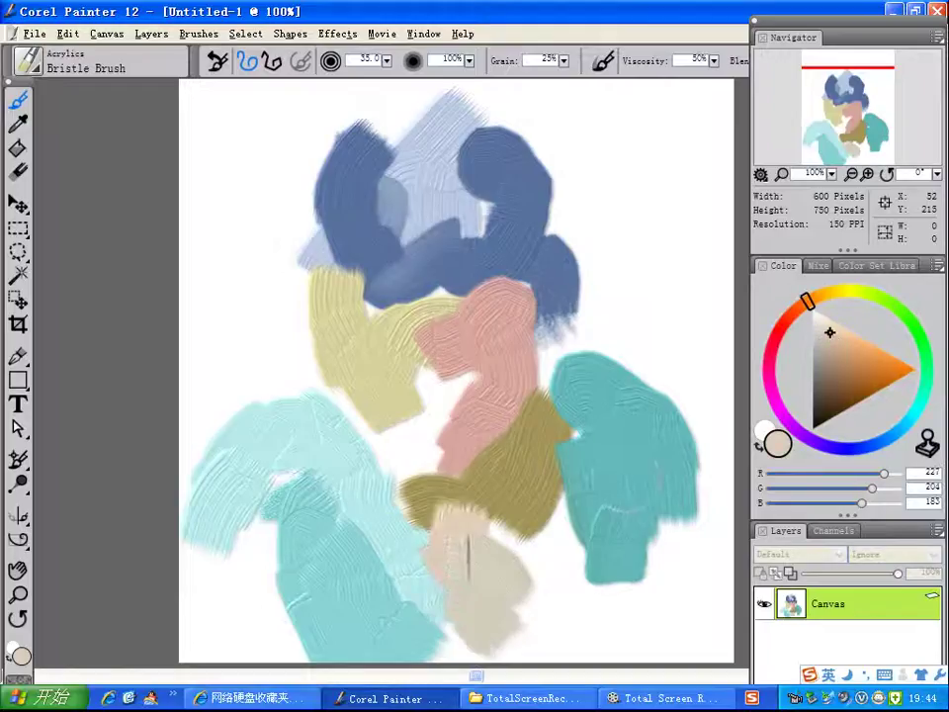
pyautogui.moveTo(420, 529)
pyautogui.mouseDown()
pyautogui.moveTo(518, 613)
pyautogui.moveTo(534, 578)
pyautogui.moveTo(572, 599)
pyautogui.moveTo(554, 539)
pyautogui.moveTo(488, 576)
pyautogui.moveTo(464, 660)
pyautogui.mouseUp()
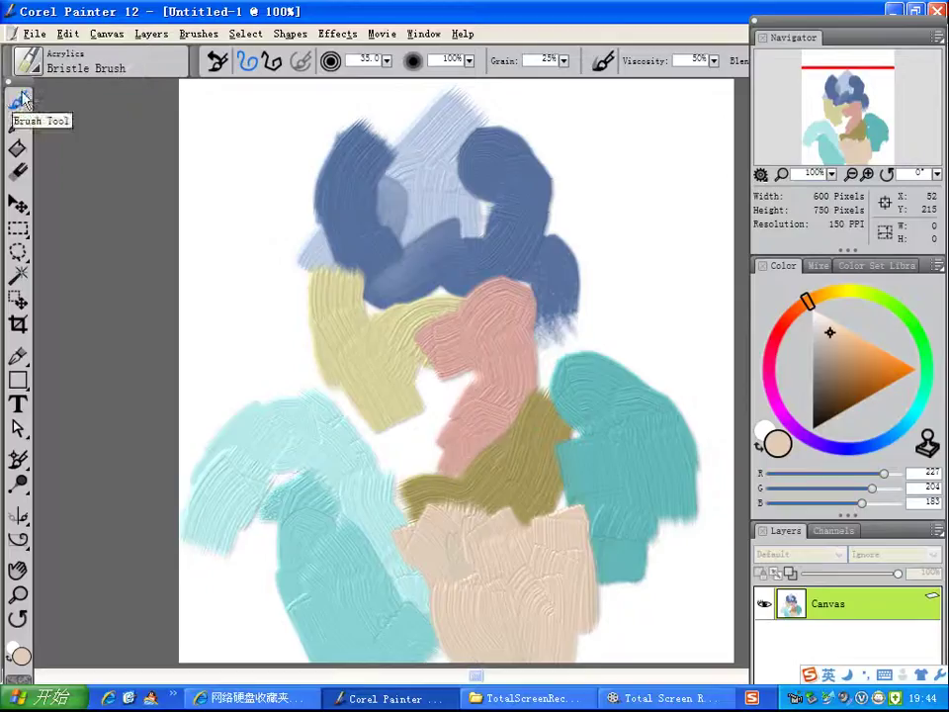
# - Scale the whole painting to 70% with the aspect ratio constrained
pyautogui.click(35, 34)
pyautogui.click(36, 33)
pyautogui.click(36, 33)
pyautogui.moveTo(66, 34)
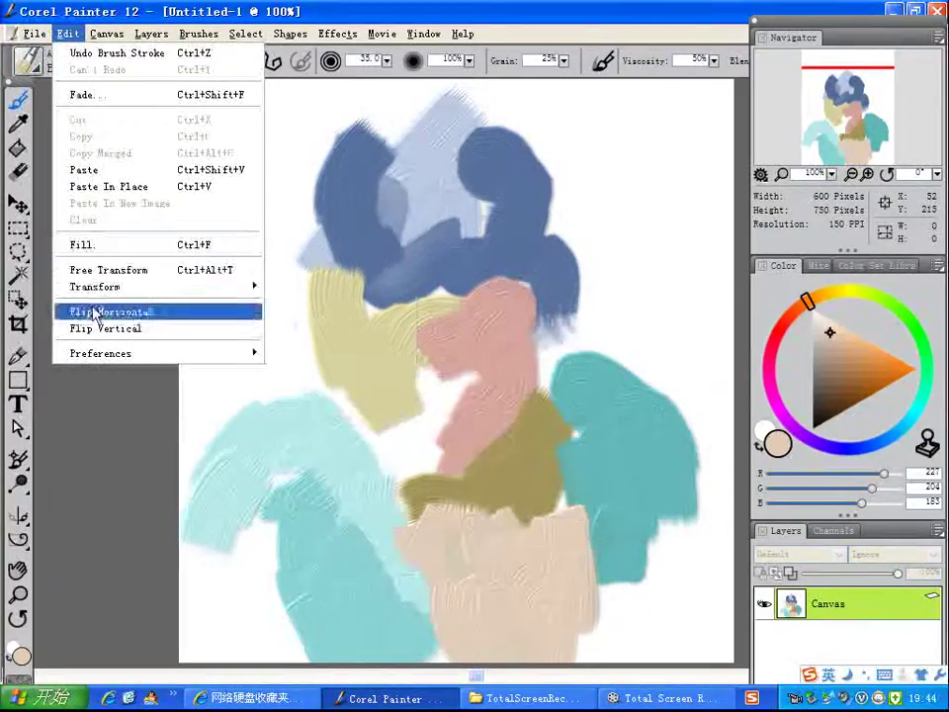
pyautogui.moveTo(101, 287)
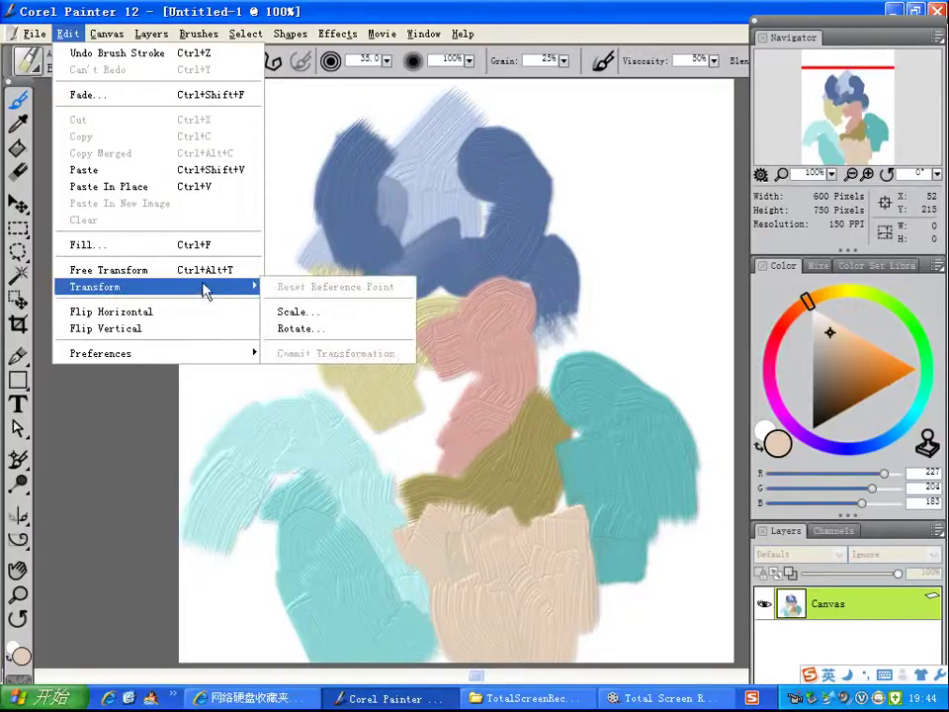
pyautogui.click(282, 312)
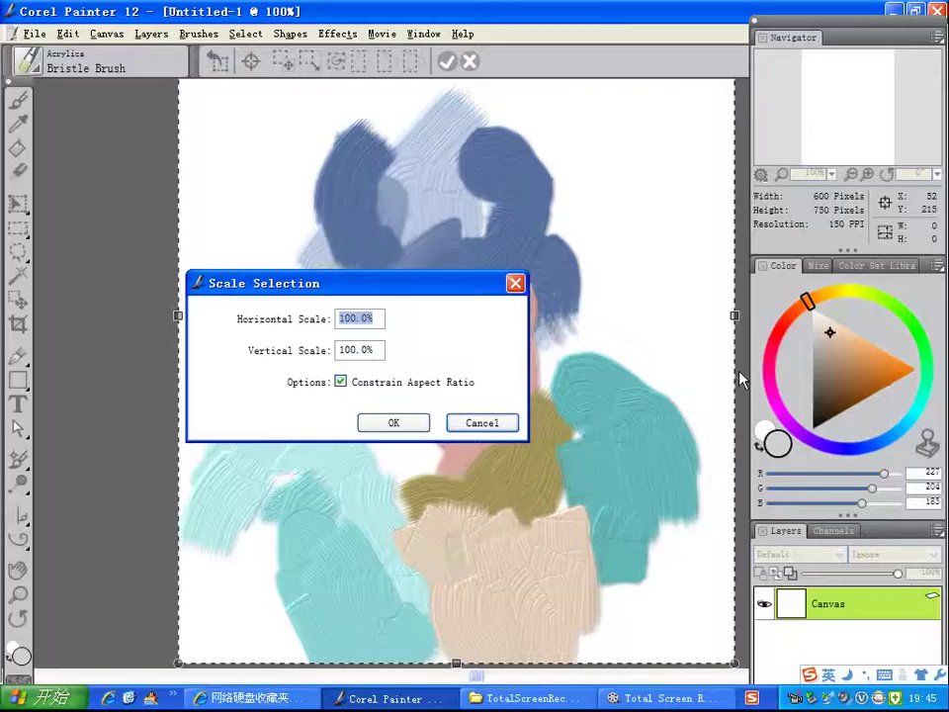
pyautogui.write('70')
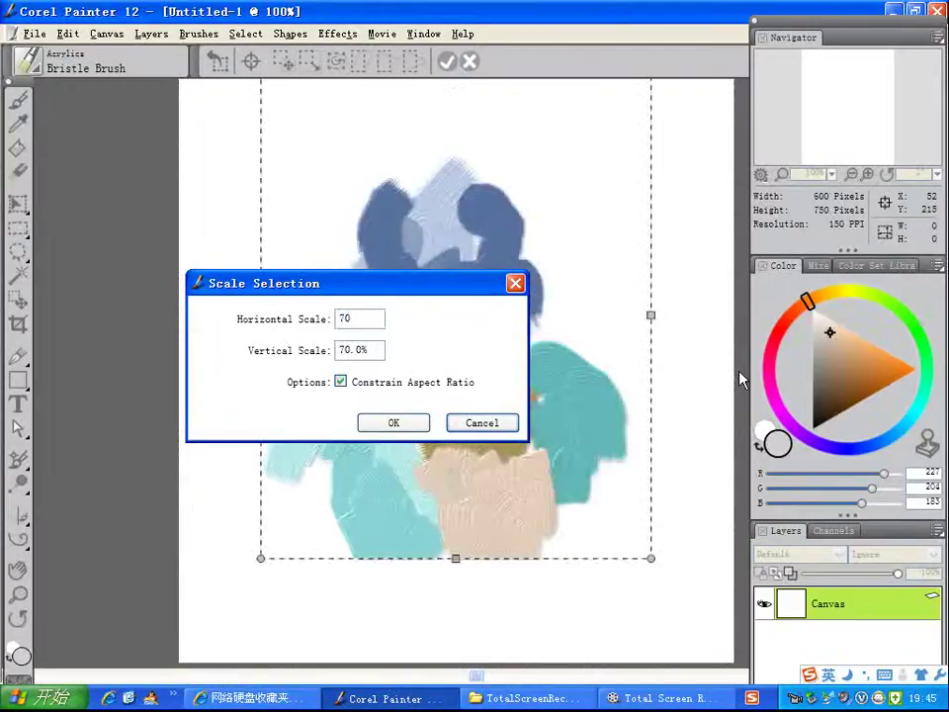
pyautogui.click(394, 423)
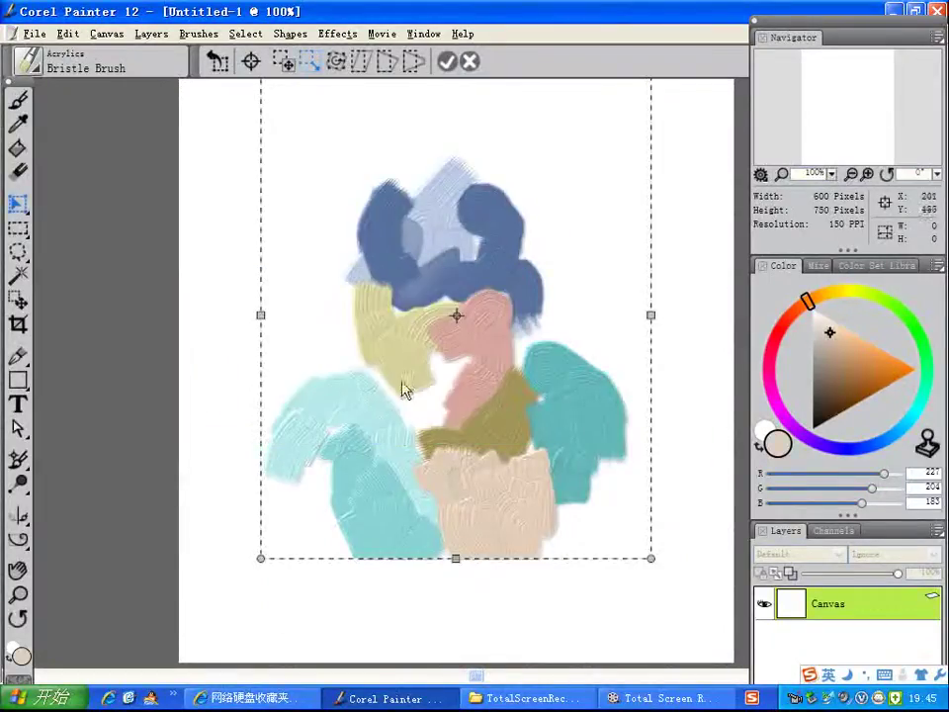
# - Move the scaled painting higher on the canvas and commit the transformation
pyautogui.click(286, 69)
pyautogui.moveTo(471, 323); pyautogui.dragTo(464, 242)
pyautogui.click(446, 61)
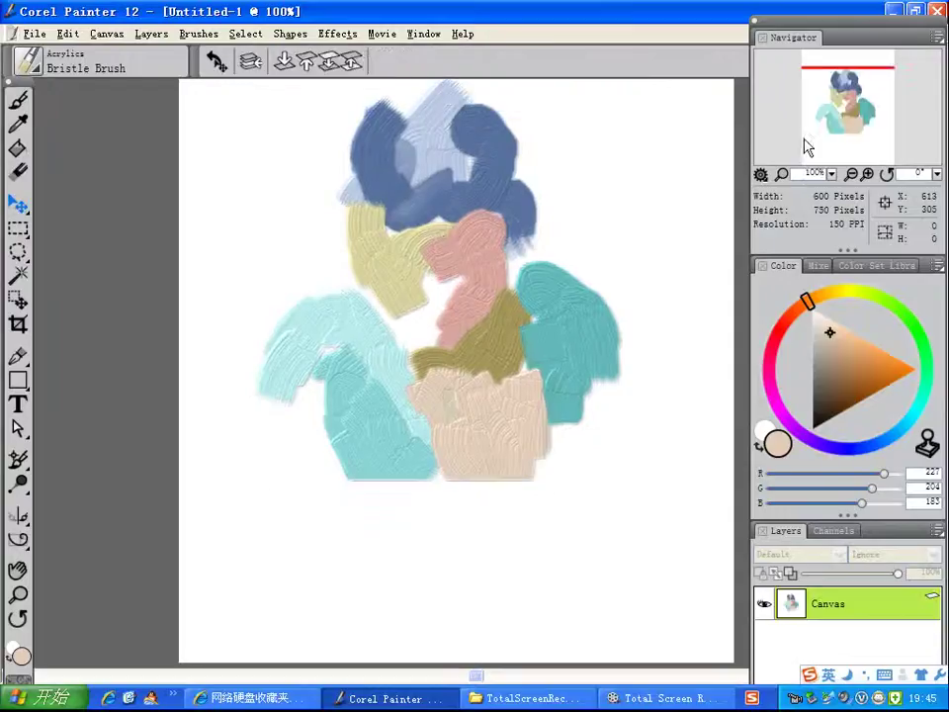
# - Start another Scale transform at 100%, shift the painting further up the canvas and commit it
pyautogui.moveTo(842, 126); pyautogui.dragTo(842, 107)
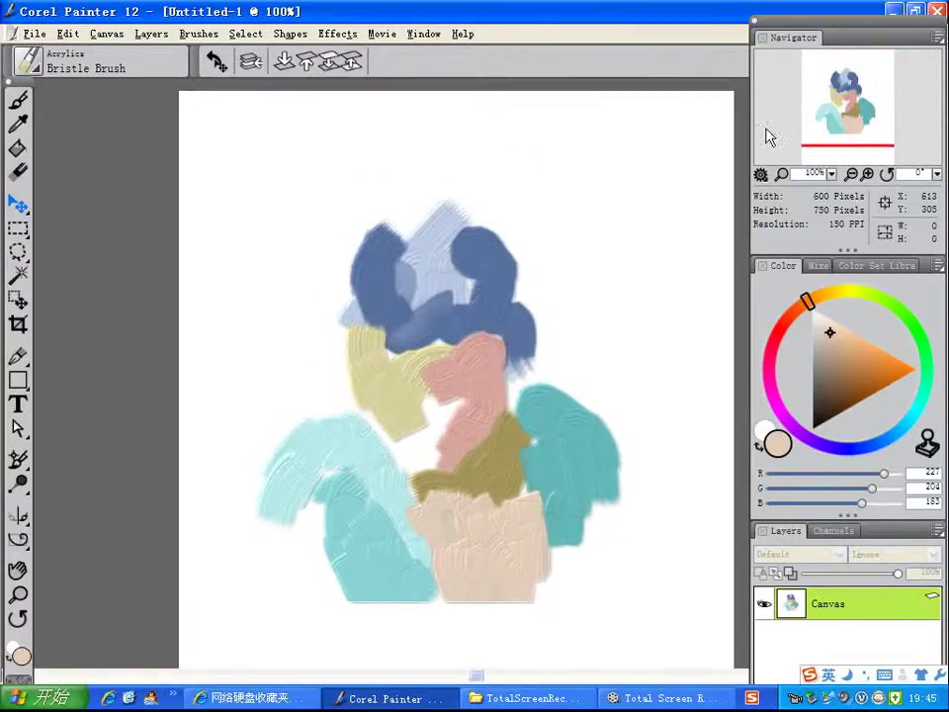
pyautogui.click(40, 34)
pyautogui.moveTo(67, 34)
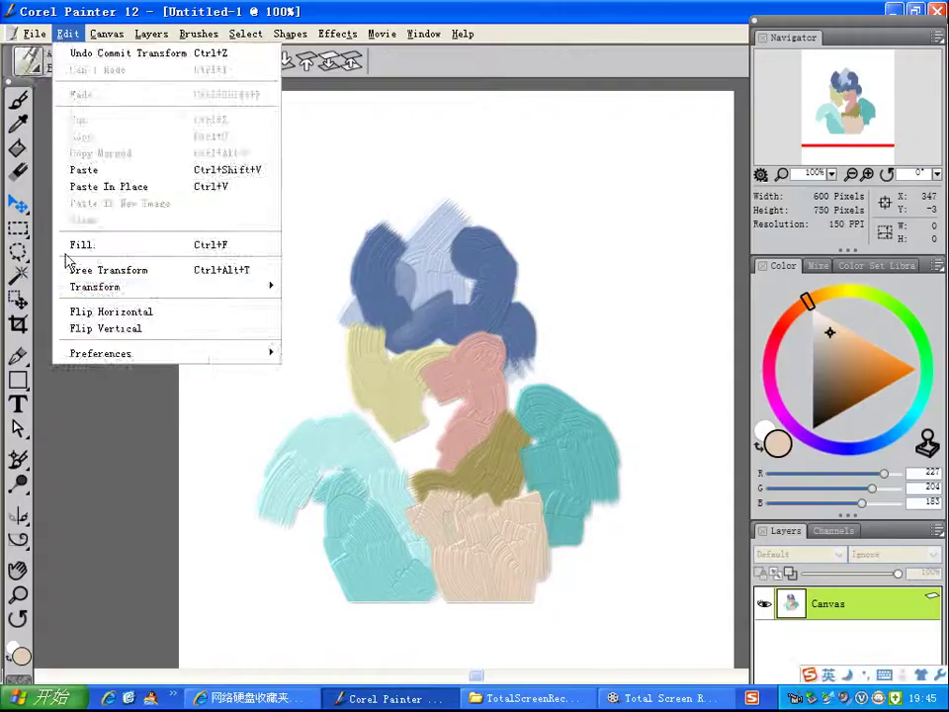
pyautogui.moveTo(112, 39)
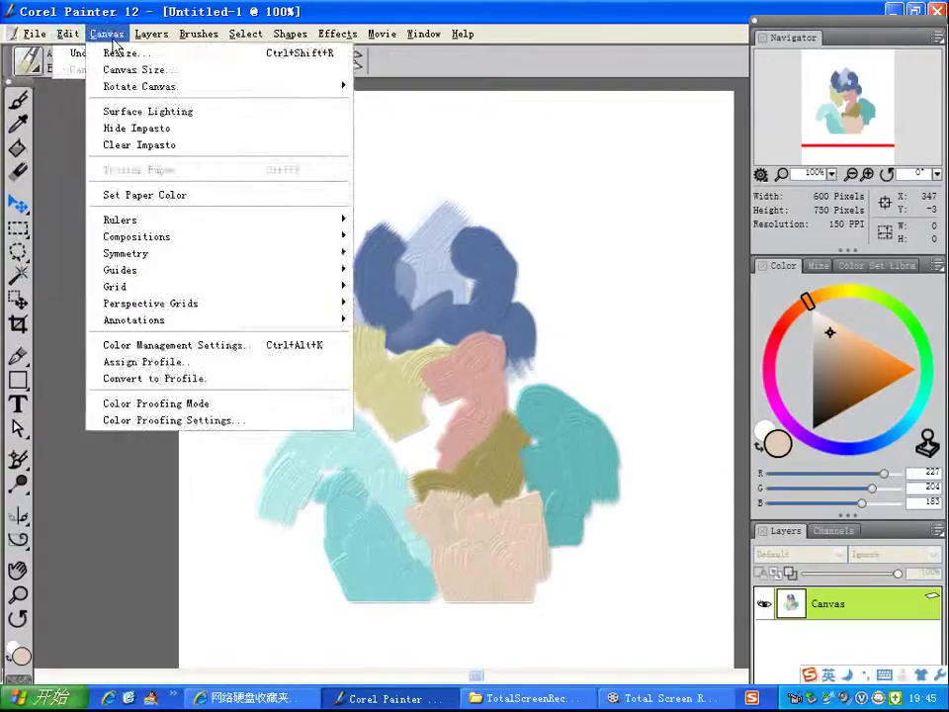
pyautogui.moveTo(166, 294)
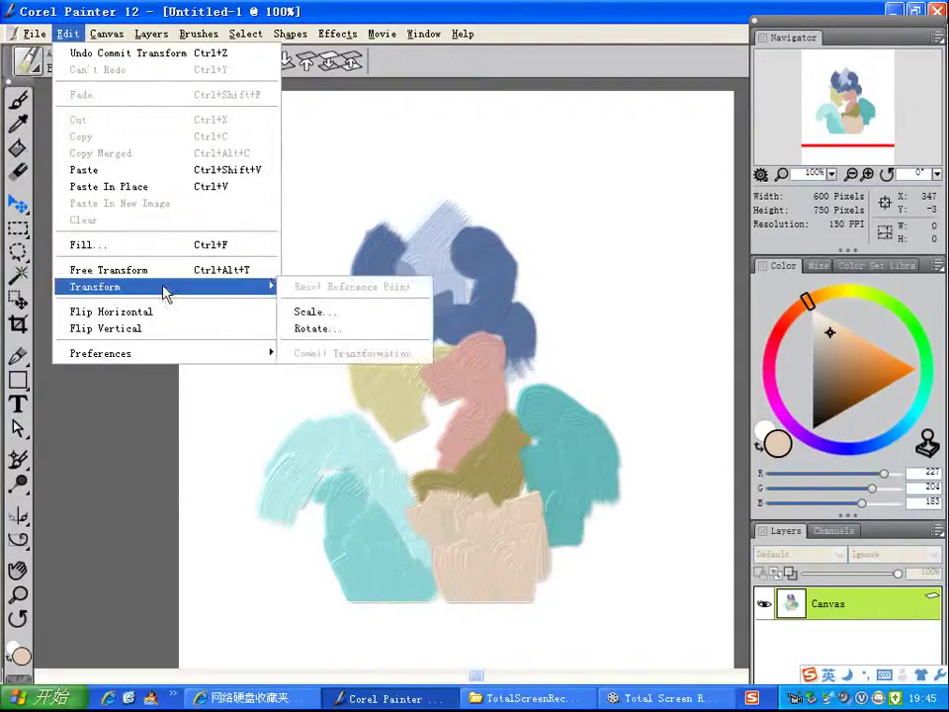
pyautogui.click(313, 312)
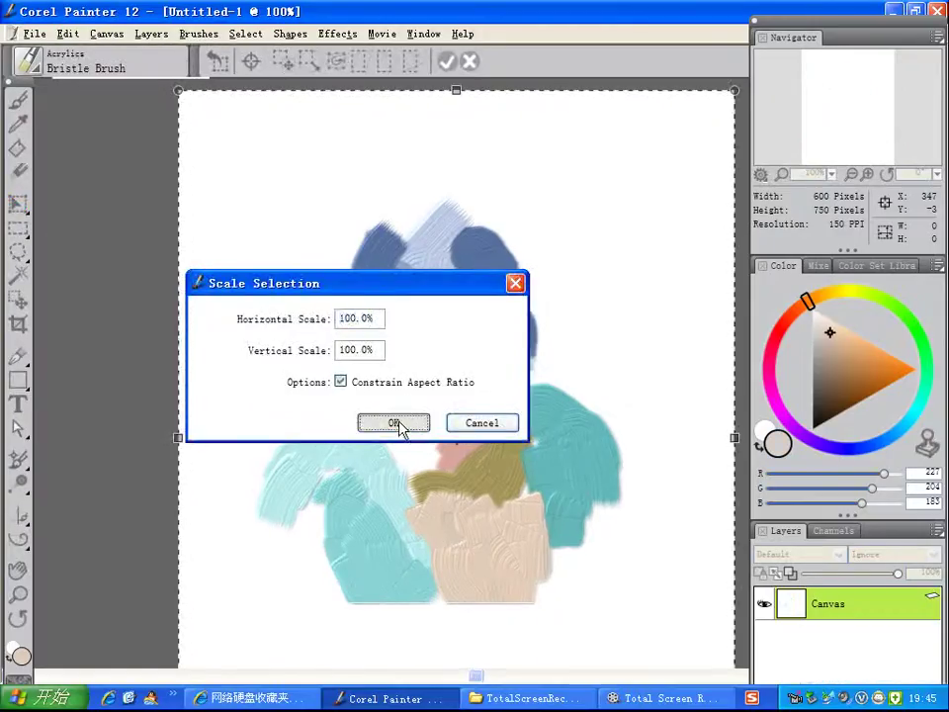
pyautogui.click(395, 422)
pyautogui.click(284, 63)
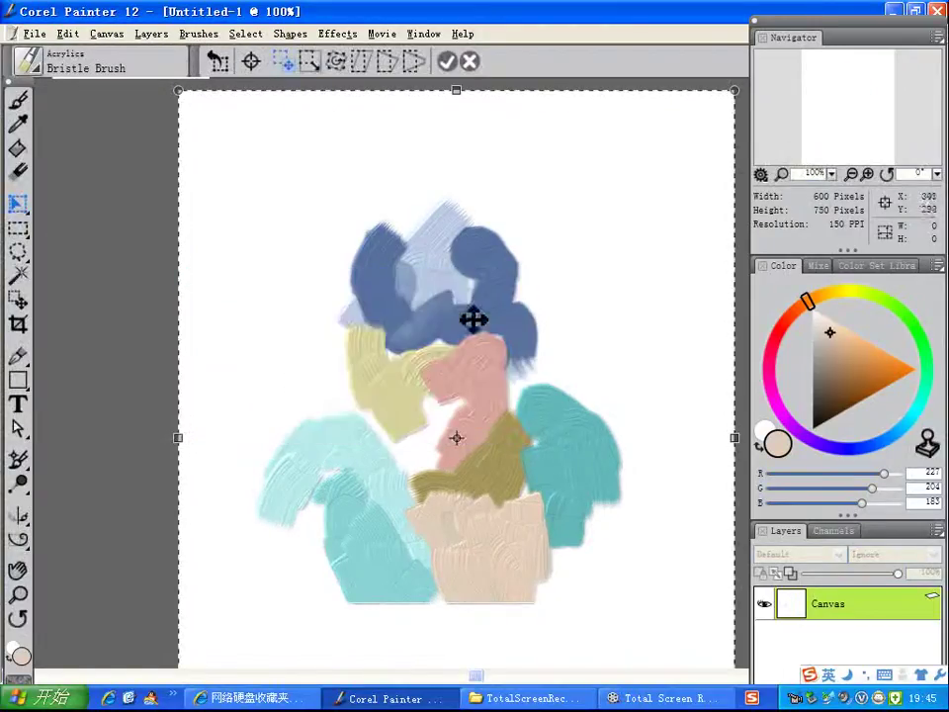
pyautogui.moveTo(502, 376); pyautogui.dragTo(502, 297)
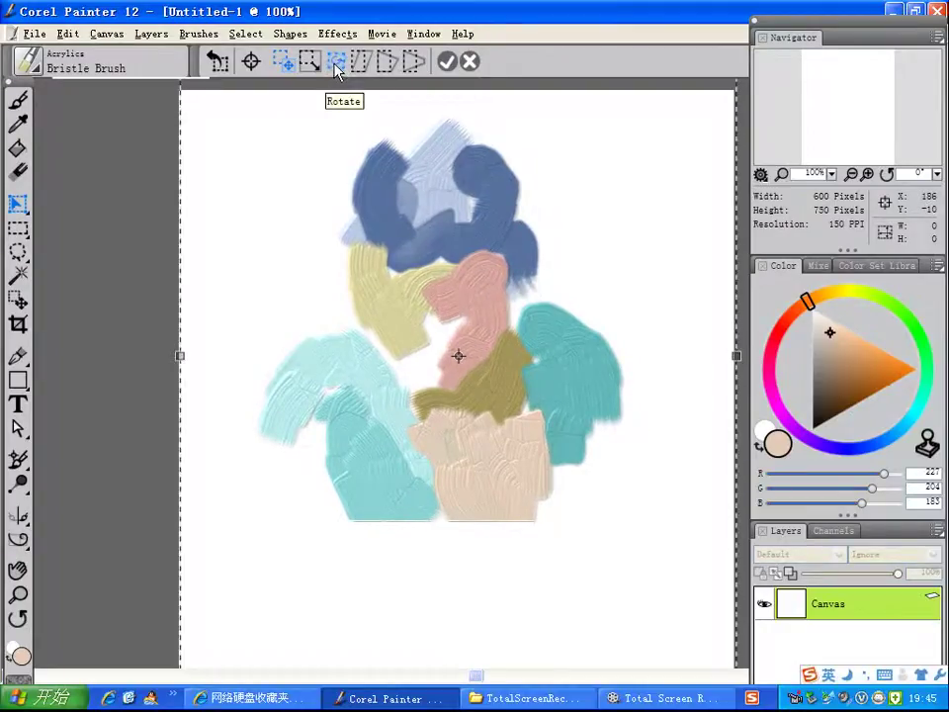
pyautogui.click(447, 62)
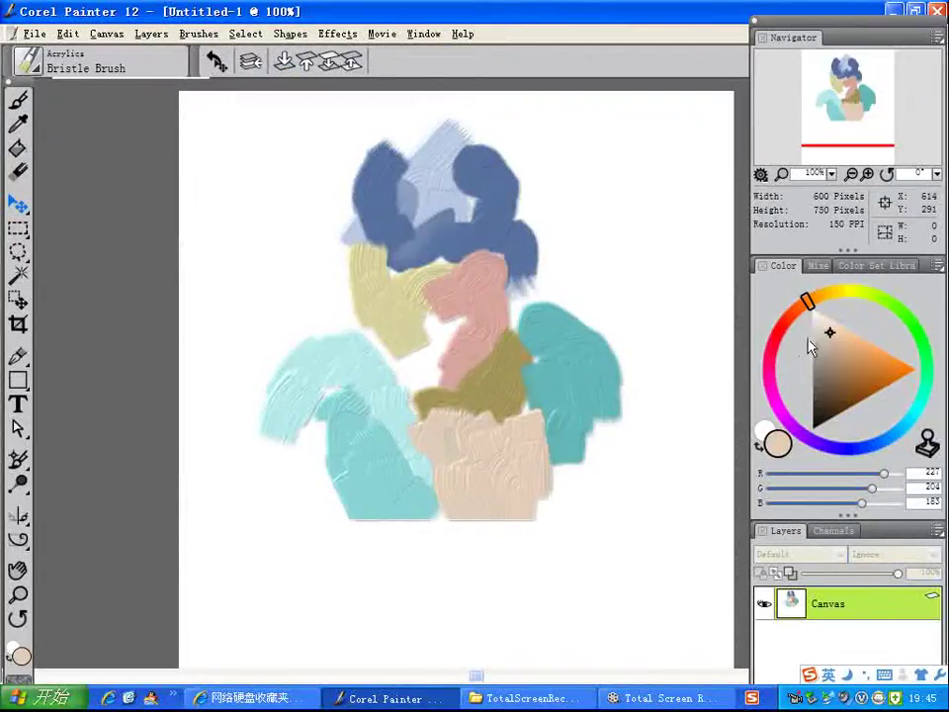
# - Return to the Bristle Brush and paint tan strokes (RGB 197, 161, 127) beneath the teal and peach shapes
pyautogui.click(841, 393)
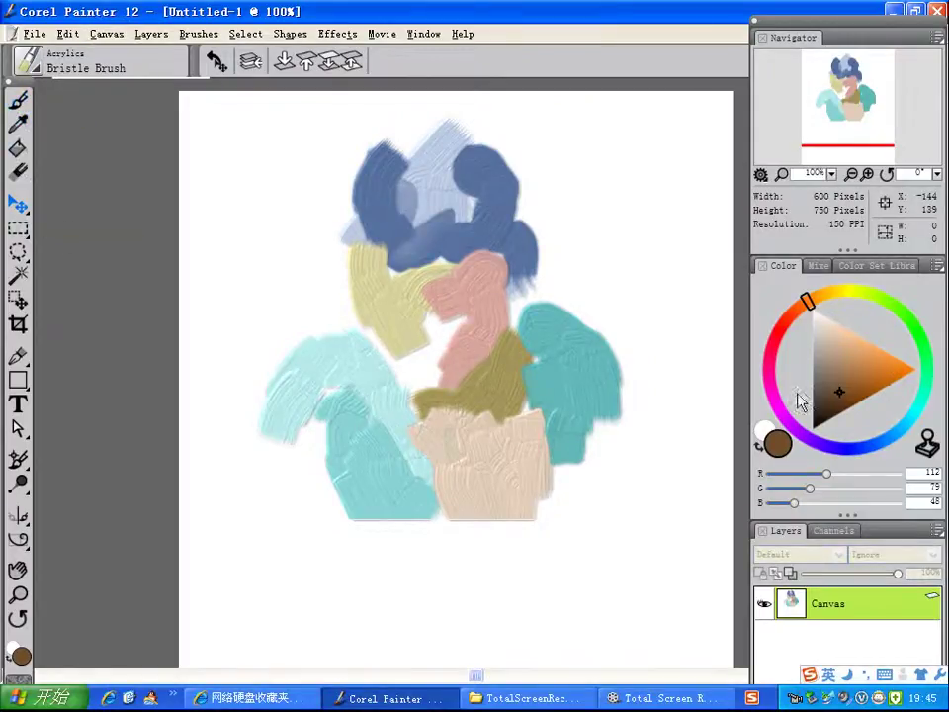
pyautogui.click(843, 351)
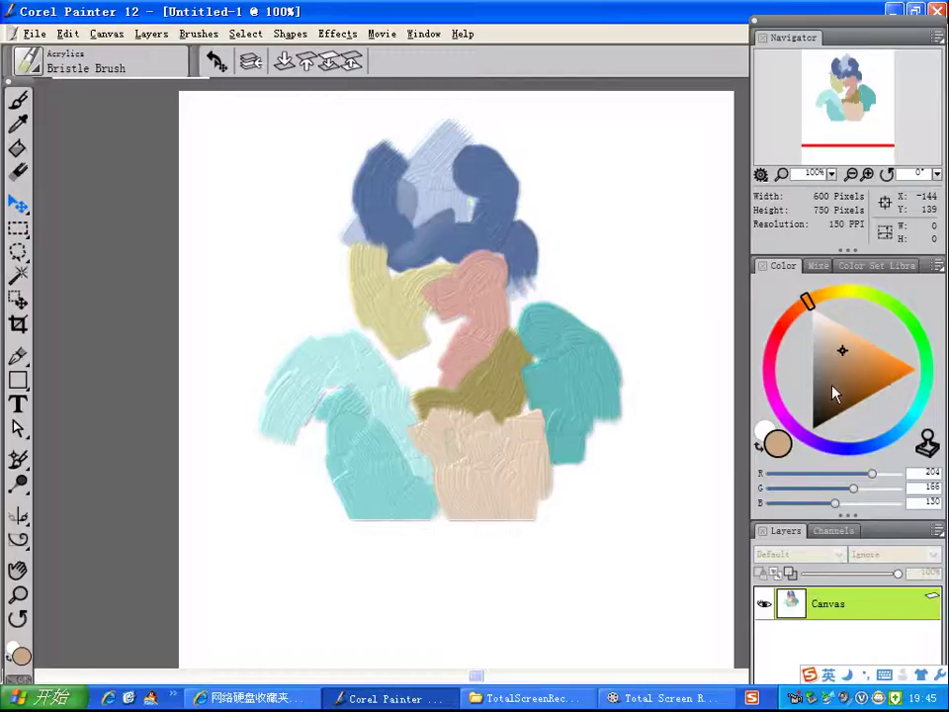
pyautogui.click(835, 334)
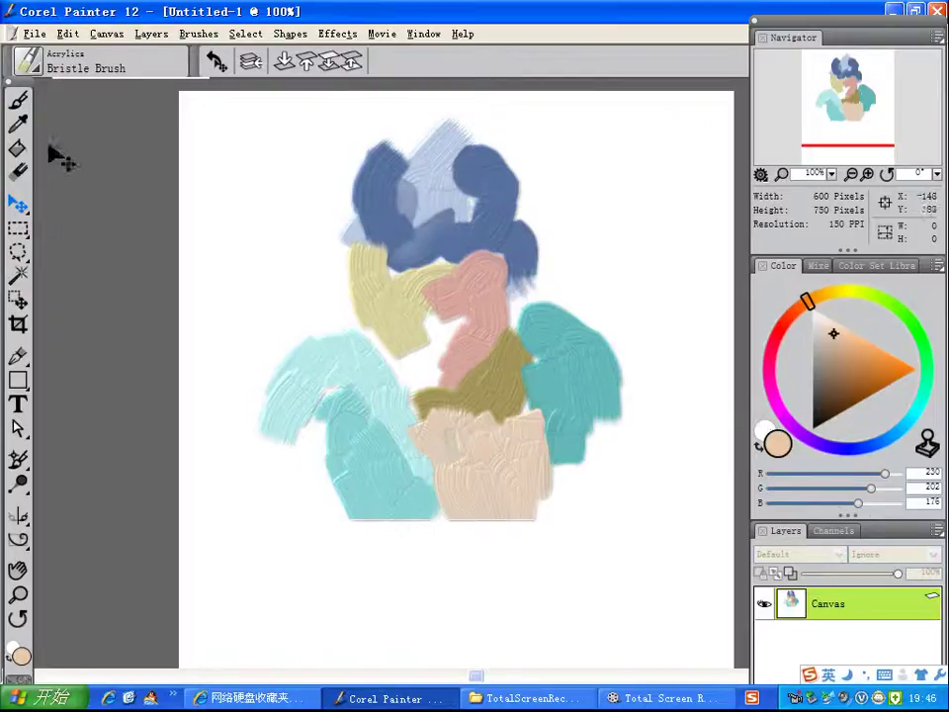
pyautogui.click(18, 99)
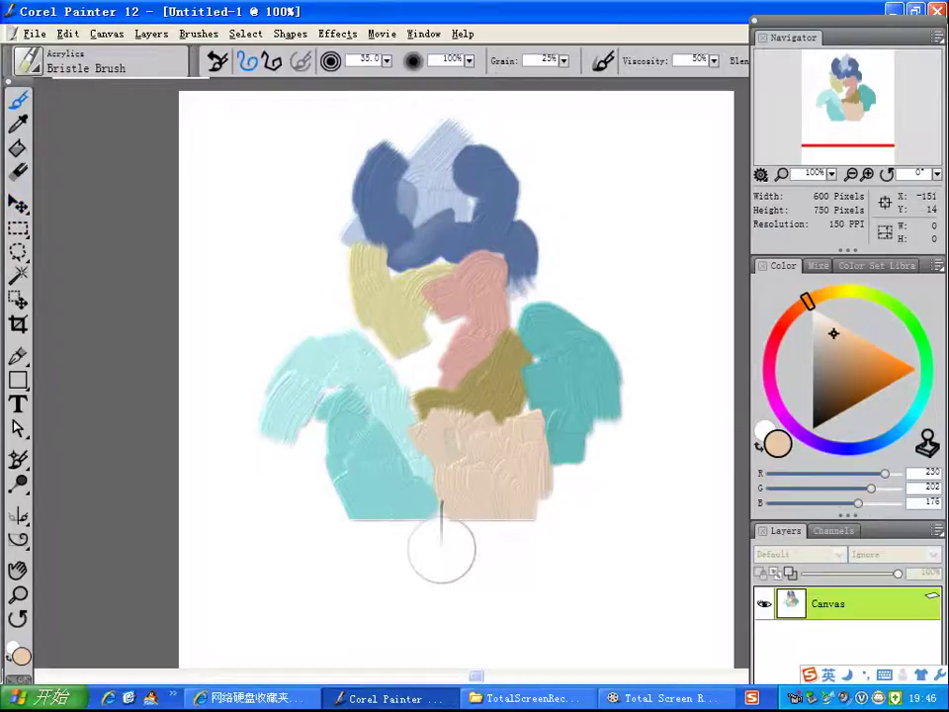
pyautogui.moveTo(461, 528)
pyautogui.mouseDown()
pyautogui.moveTo(467, 512)
pyautogui.moveTo(420, 539)
pyautogui.moveTo(459, 536)
pyautogui.moveTo(375, 564)
pyautogui.moveTo(406, 548)
pyautogui.mouseUp()
pyautogui.click(840, 353)
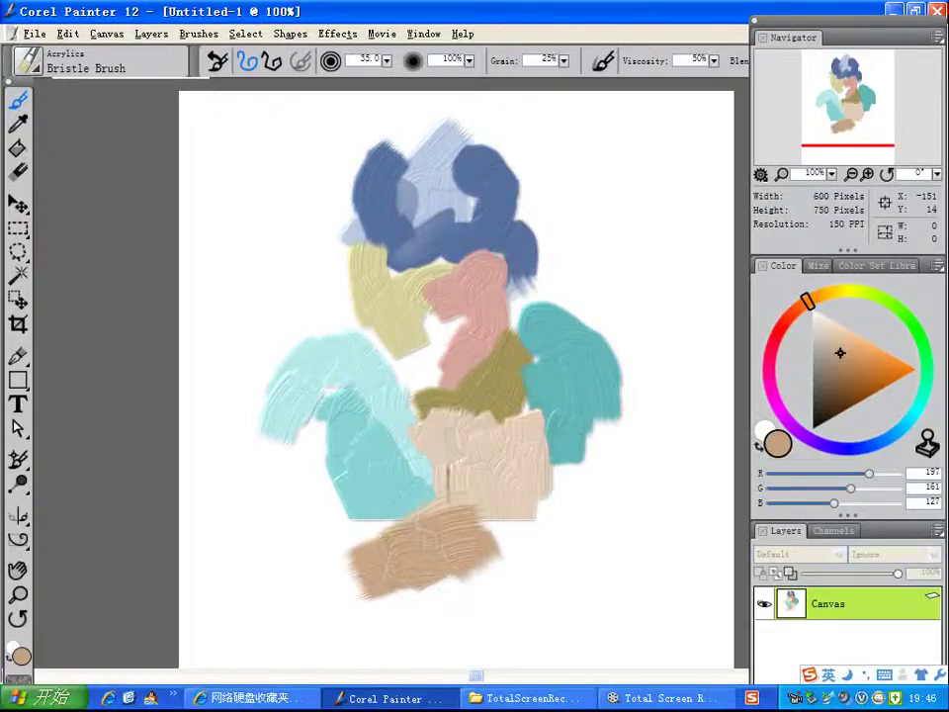
# - Paint two orange-red patches beneath the tan and peach shapes, then a pale pink patch (RGB 232, 190, 174) above the right one
pyautogui.click(795, 312)
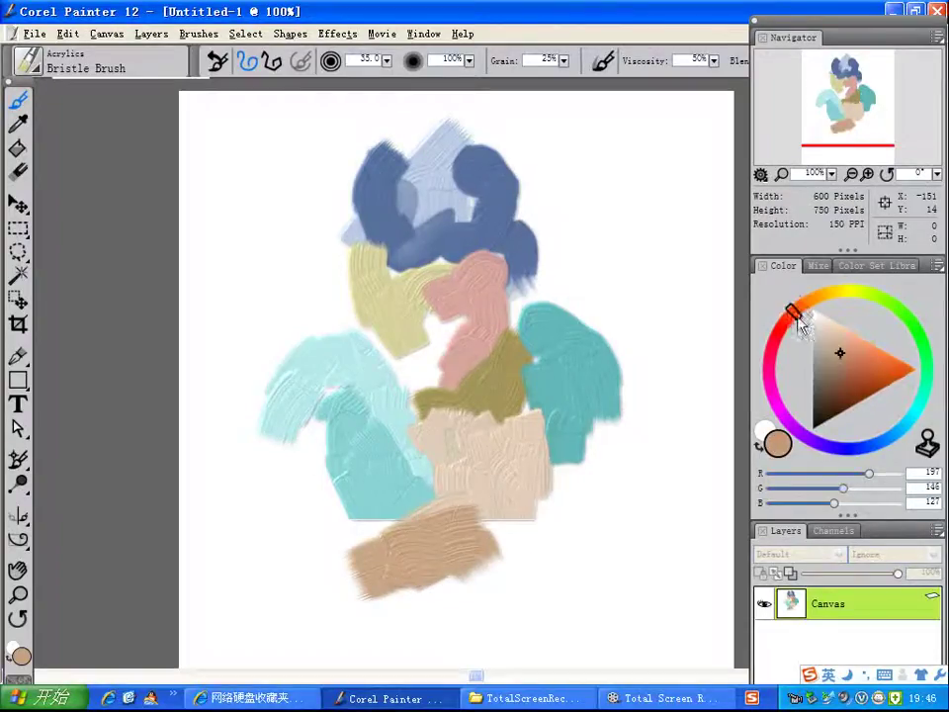
pyautogui.click(871, 363)
pyautogui.moveTo(376, 601)
pyautogui.mouseDown()
pyautogui.moveTo(465, 583)
pyautogui.moveTo(479, 569)
pyautogui.moveTo(509, 573)
pyautogui.mouseUp()
pyautogui.moveTo(546, 524)
pyautogui.mouseDown()
pyautogui.moveTo(568, 534)
pyautogui.moveTo(617, 509)
pyautogui.mouseUp()
pyautogui.click(835, 334)
pyautogui.moveTo(524, 524)
pyautogui.mouseDown()
pyautogui.moveTo(579, 502)
pyautogui.moveTo(592, 484)
pyautogui.mouseUp()
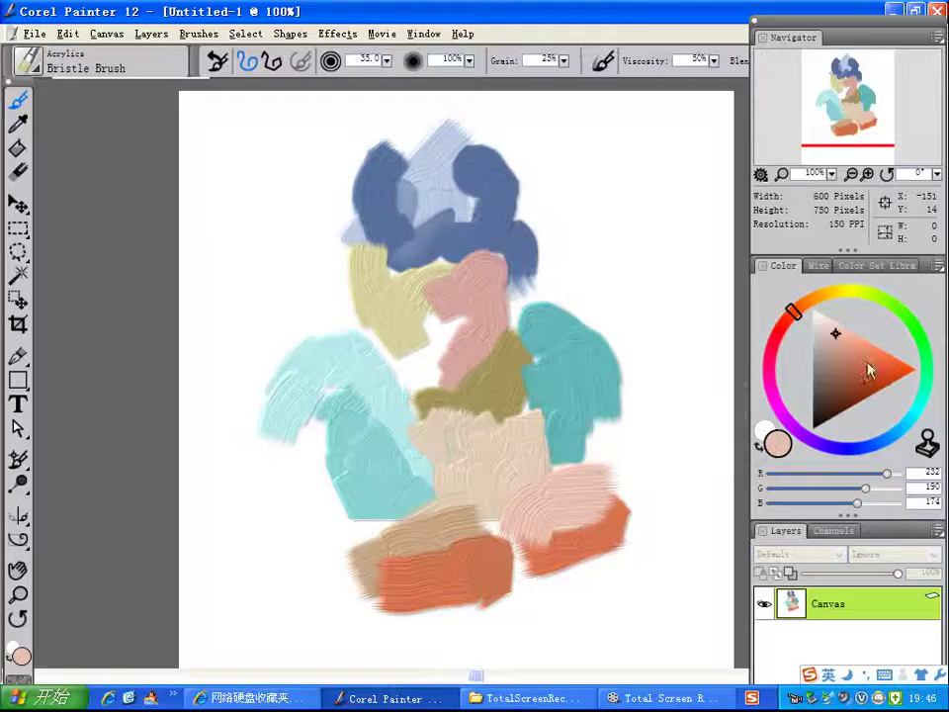
# - Paint periwinkle strokes (RGB 174, 191, 232) beside the pale pink patch and blue strokes (RGB 92, 125, 208) over both teal shapes
pyautogui.click(870, 445)
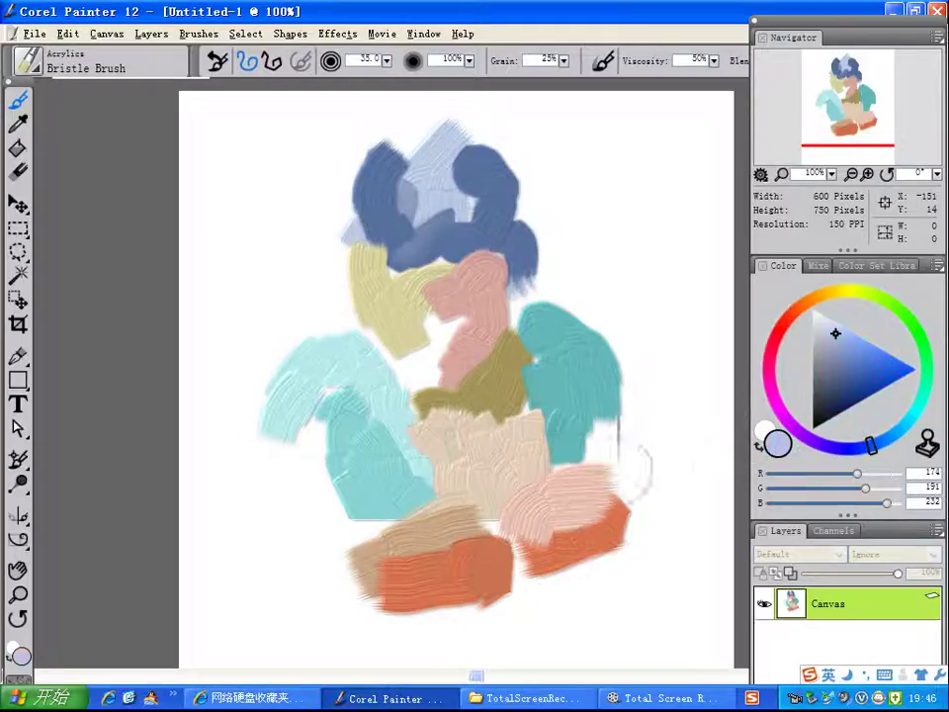
pyautogui.moveTo(631, 462)
pyautogui.mouseDown()
pyautogui.moveTo(636, 523)
pyautogui.moveTo(664, 504)
pyautogui.moveTo(689, 465)
pyautogui.mouseUp()
pyautogui.click(859, 358)
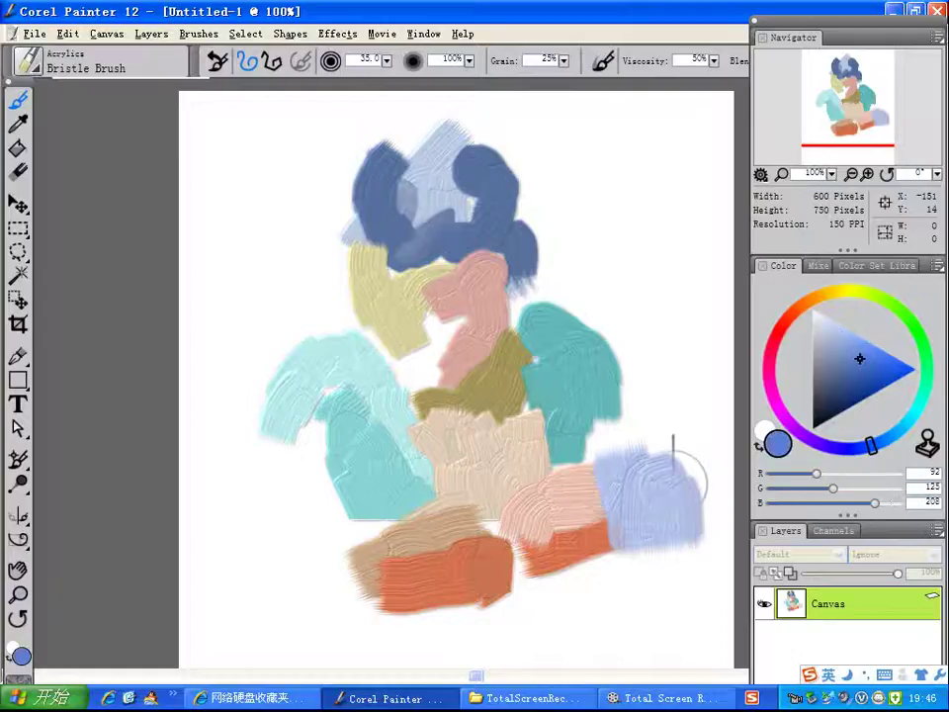
pyautogui.moveTo(630, 425)
pyautogui.mouseDown()
pyautogui.moveTo(622, 439)
pyautogui.moveTo(639, 430)
pyautogui.moveTo(621, 391)
pyautogui.moveTo(631, 426)
pyautogui.moveTo(606, 392)
pyautogui.moveTo(624, 436)
pyautogui.moveTo(593, 458)
pyautogui.mouseUp()
pyautogui.moveTo(319, 415)
pyautogui.mouseDown()
pyautogui.moveTo(313, 476)
pyautogui.moveTo(339, 515)
pyautogui.moveTo(328, 525)
pyautogui.mouseUp()
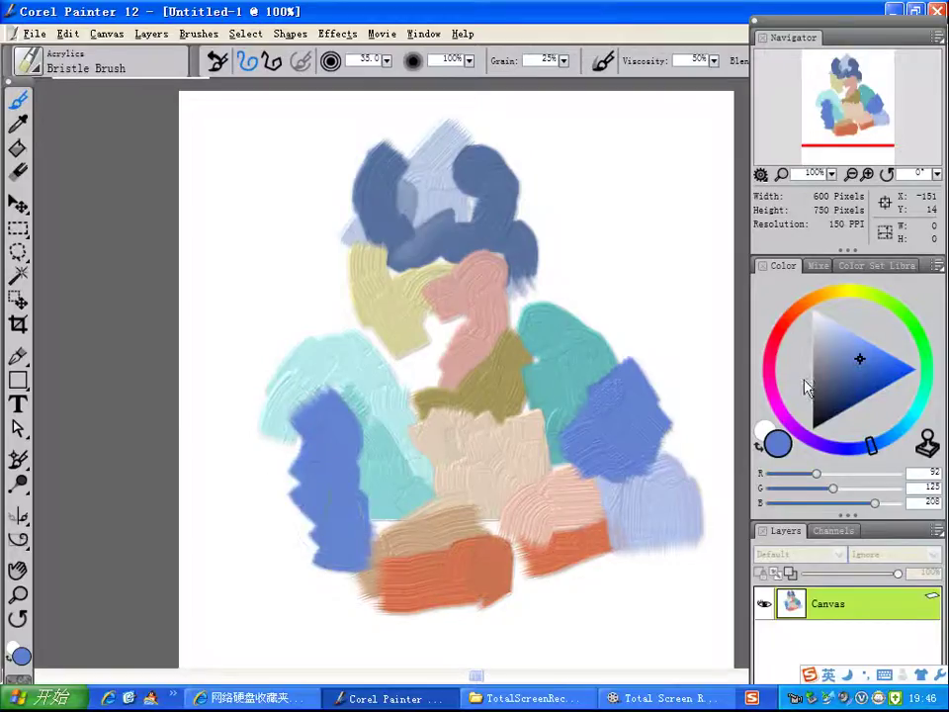
# - Paint pale grey-blue strokes (RGB 200, 205, 216) left of the blue band and a cream patch beneath them to the orange-red shape
pyautogui.click(819, 333)
pyautogui.moveTo(307, 433)
pyautogui.mouseDown()
pyautogui.moveTo(276, 433)
pyautogui.moveTo(285, 434)
pyautogui.moveTo(281, 524)
pyautogui.moveTo(248, 554)
pyautogui.moveTo(269, 569)
pyautogui.mouseUp()
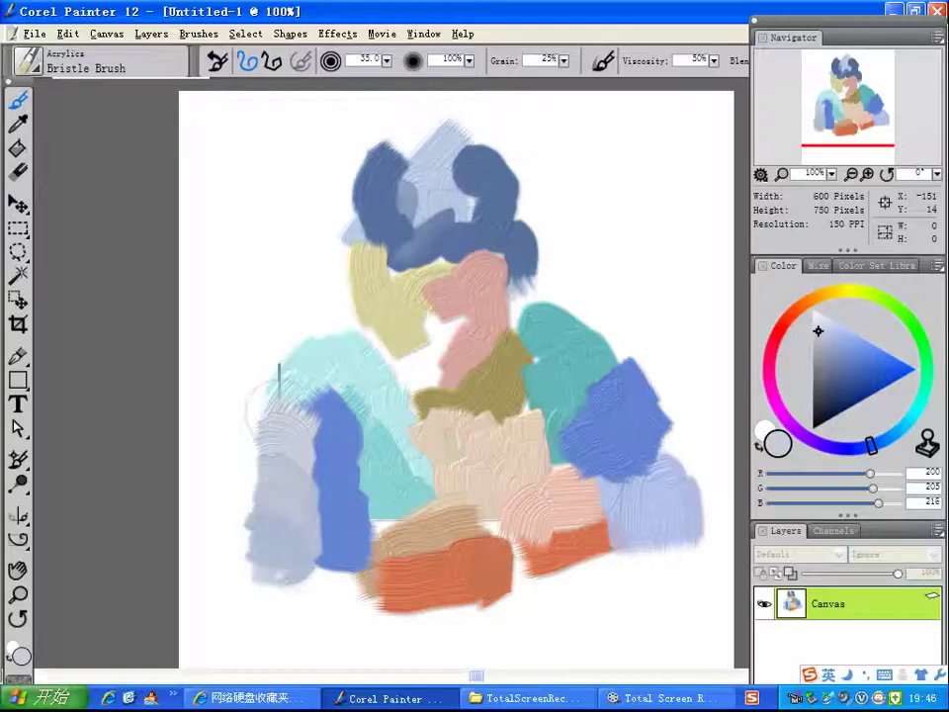
pyautogui.moveTo(777, 344); pyautogui.dragTo(809, 303)
pyautogui.click(822, 325)
pyautogui.moveTo(259, 538)
pyautogui.mouseDown()
pyautogui.moveTo(297, 576)
pyautogui.moveTo(274, 595)
pyautogui.moveTo(326, 603)
pyautogui.moveTo(296, 578)
pyautogui.moveTo(259, 594)
pyautogui.moveTo(348, 588)
pyautogui.moveTo(355, 573)
pyautogui.mouseUp()
# - Pick grey-brown (RGB 129, 109, 89) and smear the dark blue head shapes outward with the Blender Palette Knife
pyautogui.click(829, 378)
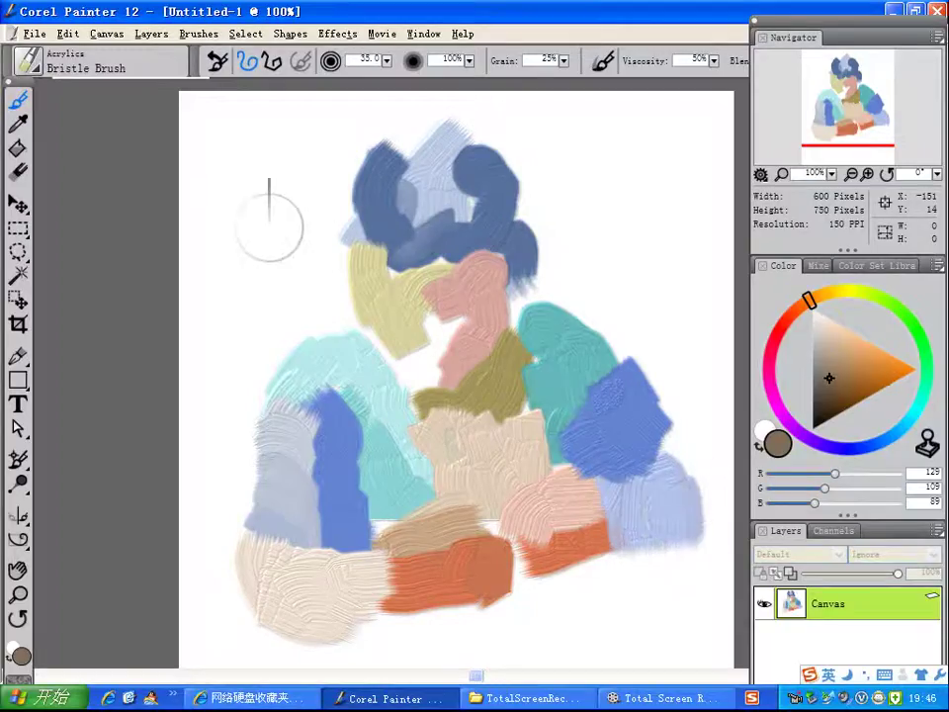
pyautogui.click(38, 67)
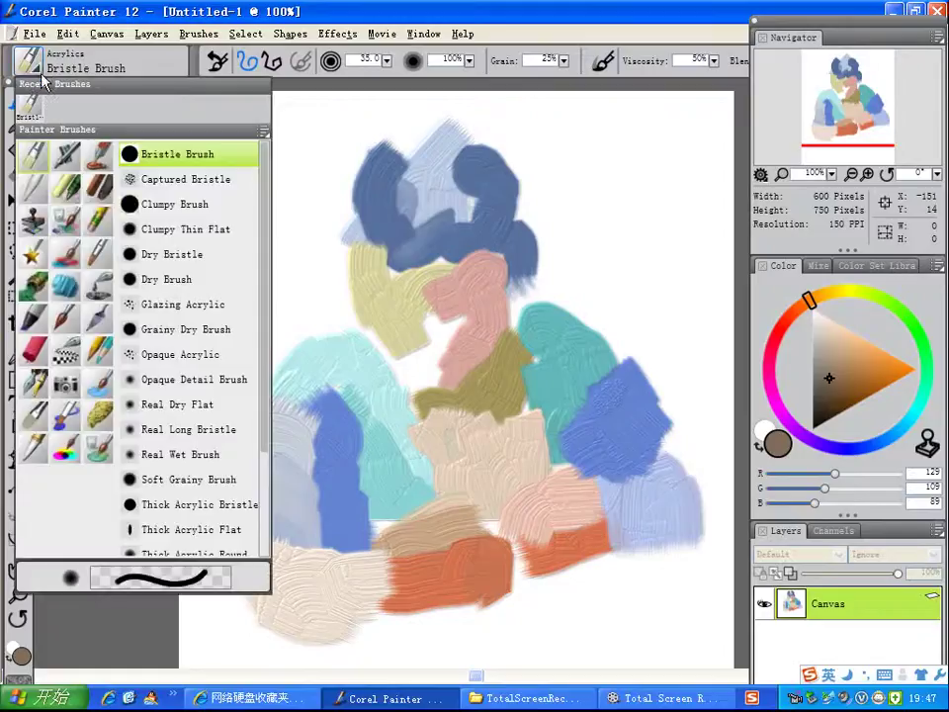
pyautogui.click(102, 318)
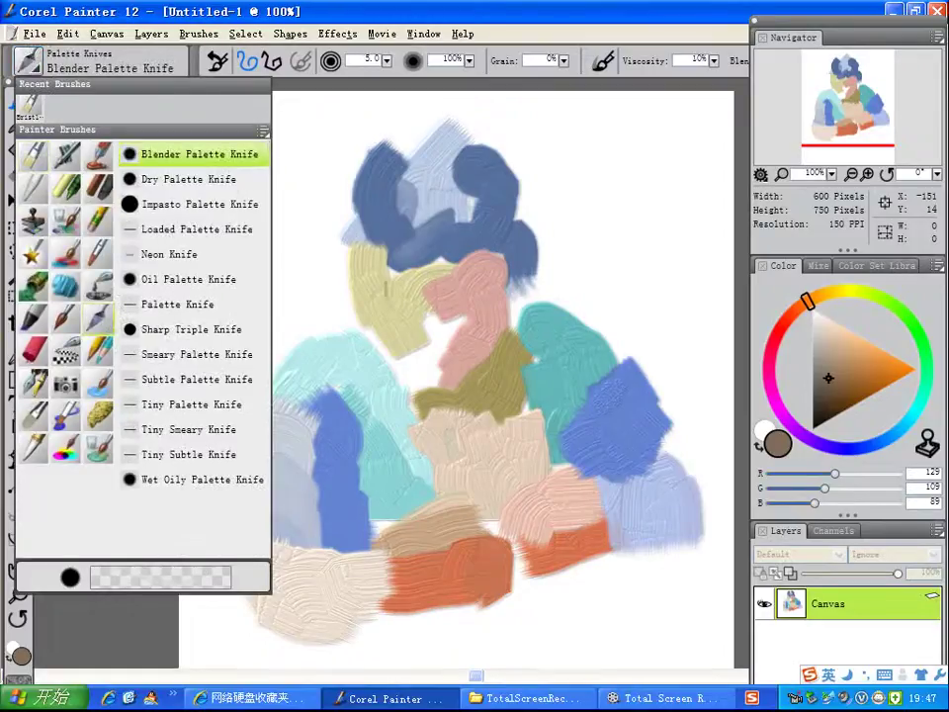
pyautogui.click(369, 273)
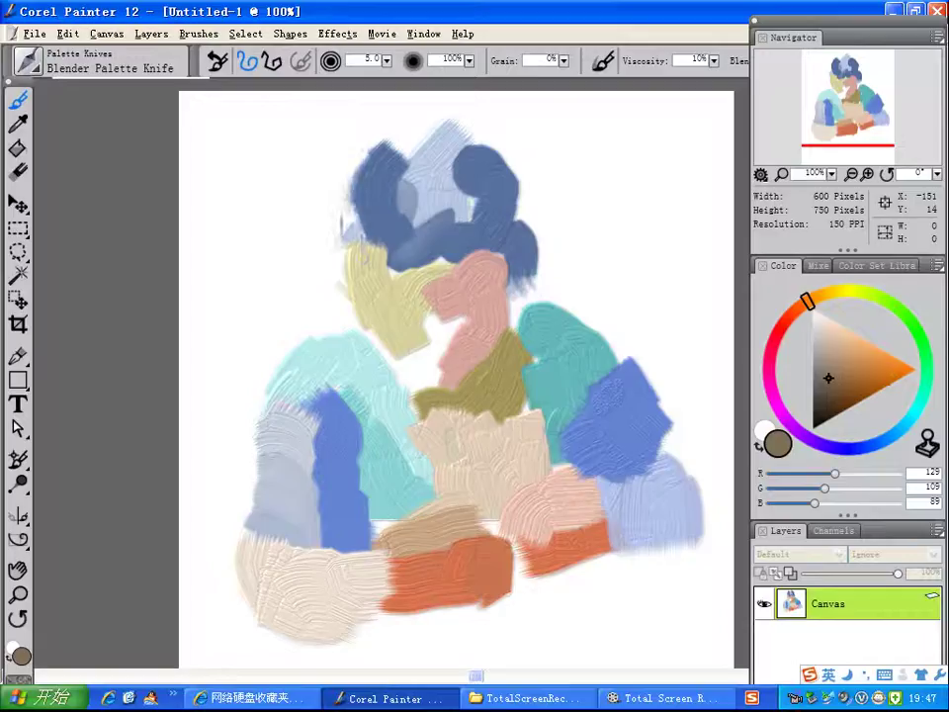
pyautogui.moveTo(372, 182)
pyautogui.mouseDown()
pyautogui.moveTo(366, 243)
pyautogui.moveTo(399, 229)
pyautogui.moveTo(378, 261)
pyautogui.moveTo(393, 259)
pyautogui.mouseUp()
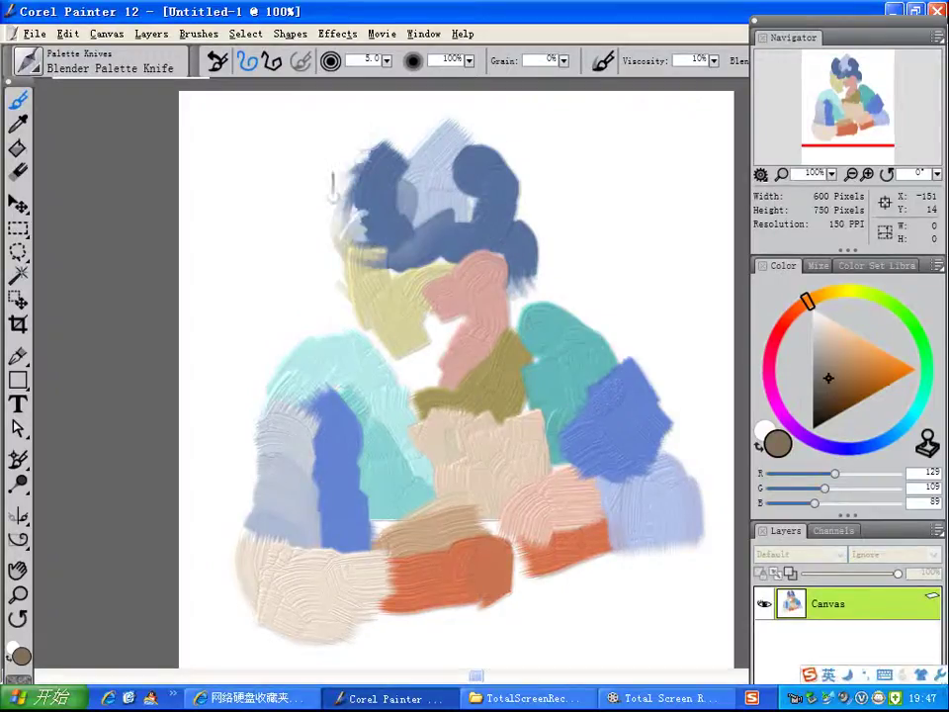
pyautogui.moveTo(385, 188)
pyautogui.mouseDown()
pyautogui.moveTo(341, 212)
pyautogui.moveTo(330, 186)
pyautogui.moveTo(346, 237)
pyautogui.moveTo(371, 255)
pyautogui.mouseUp()
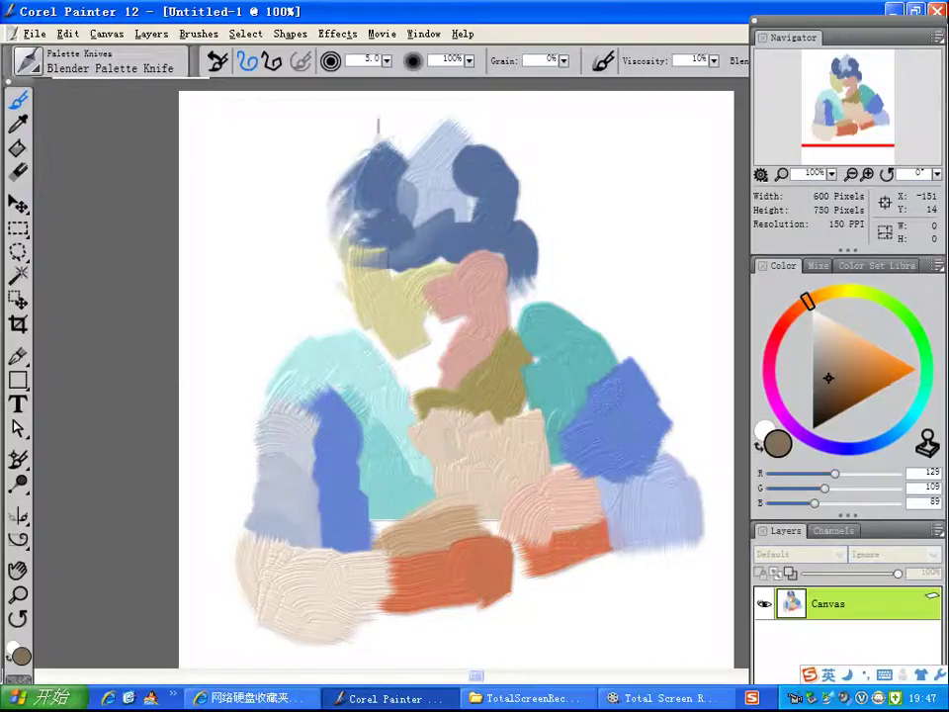
pyautogui.moveTo(413, 122)
pyautogui.mouseDown()
pyautogui.moveTo(377, 165)
pyautogui.moveTo(374, 136)
pyautogui.moveTo(415, 131)
pyautogui.moveTo(356, 183)
pyautogui.moveTo(426, 127)
pyautogui.moveTo(464, 188)
pyautogui.mouseUp()
pyautogui.moveTo(464, 188)
pyautogui.mouseDown()
pyautogui.moveTo(449, 145)
pyautogui.moveTo(482, 170)
pyautogui.mouseUp()
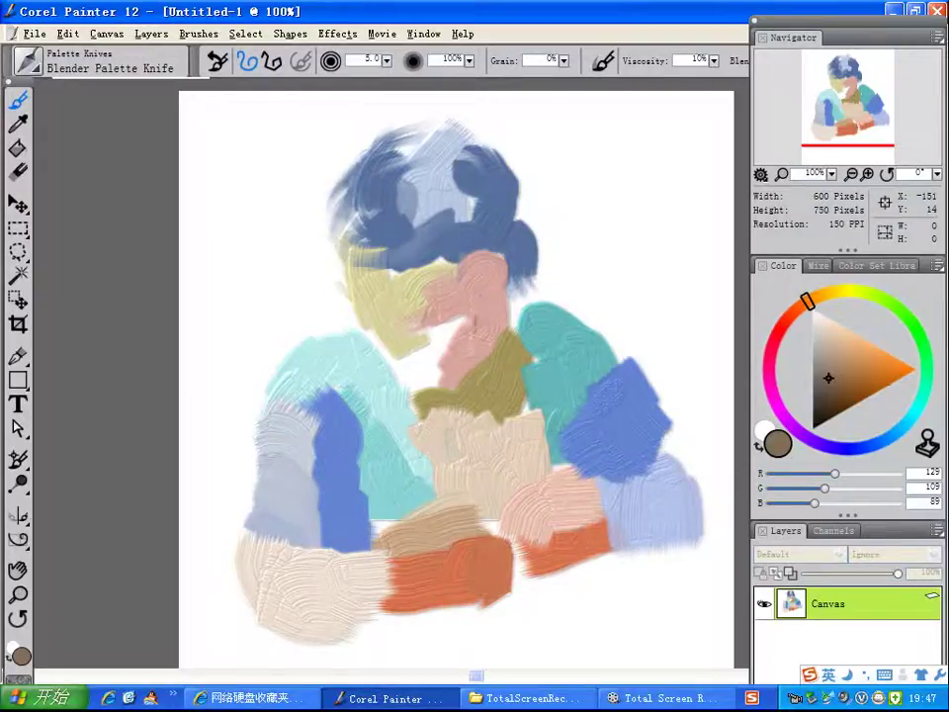
# - Blend the yellow and pink face areas into the white gap at the chin and along the face's left edge
pyautogui.moveTo(427, 362)
pyautogui.mouseDown()
pyautogui.moveTo(391, 360)
pyautogui.moveTo(430, 367)
pyautogui.moveTo(418, 348)
pyautogui.moveTo(381, 332)
pyautogui.moveTo(409, 347)
pyautogui.moveTo(363, 293)
pyautogui.moveTo(434, 371)
pyautogui.mouseUp()
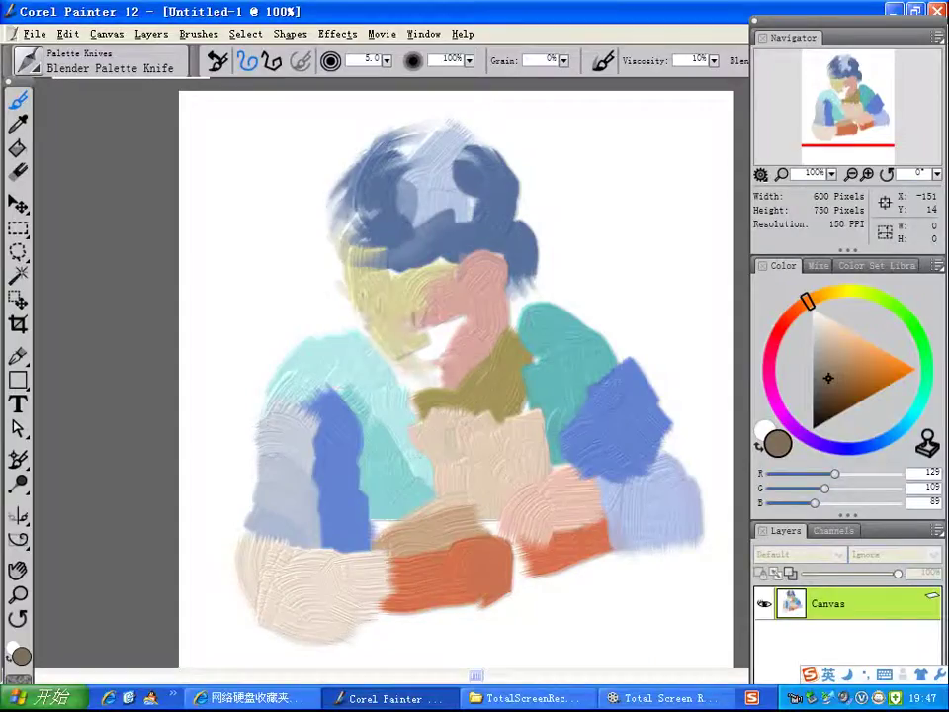
pyautogui.moveTo(371, 302); pyautogui.dragTo(336, 240)
pyautogui.moveTo(435, 341)
pyautogui.mouseDown()
pyautogui.moveTo(381, 303)
pyautogui.moveTo(435, 333)
pyautogui.moveTo(398, 333)
pyautogui.moveTo(429, 320)
pyautogui.mouseUp()
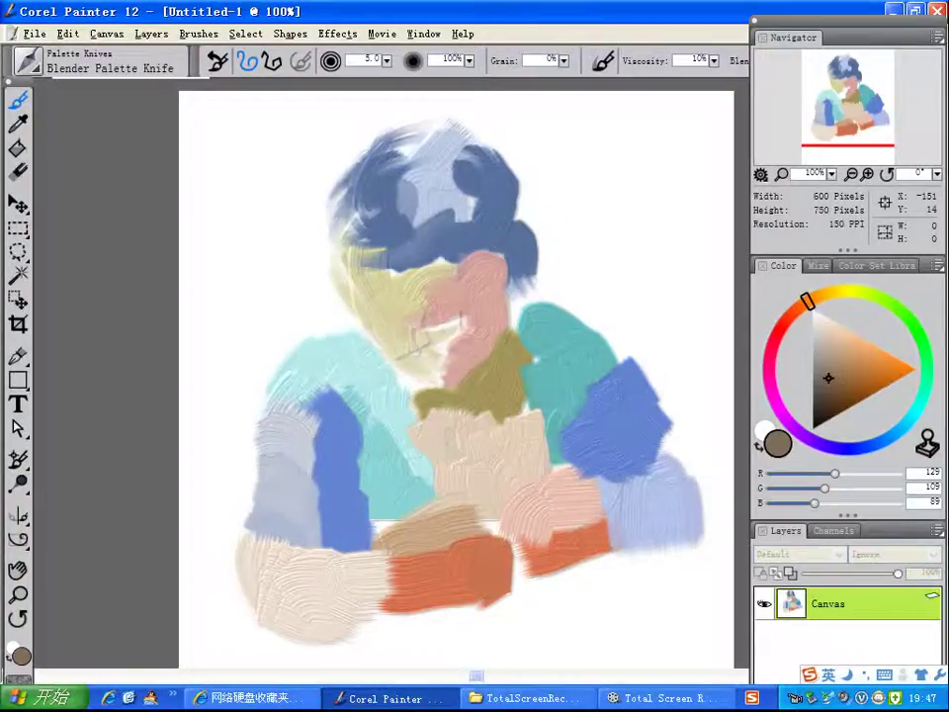
pyautogui.moveTo(419, 348); pyautogui.dragTo(460, 322)
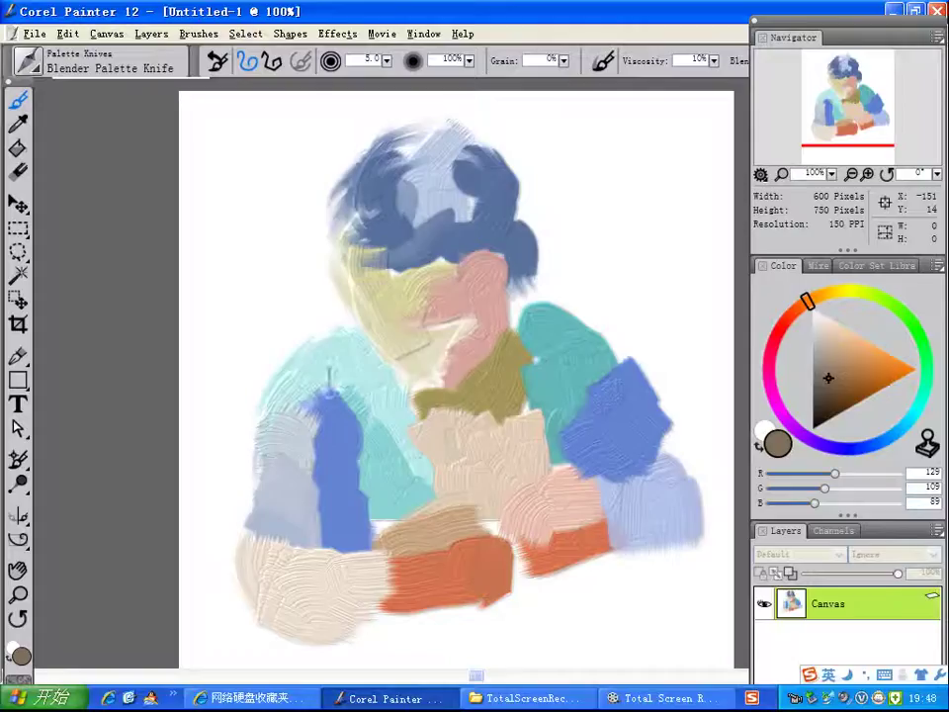
# - Blend the blue band into the grey-blue strokes on the figure's left-hand sleeve
pyautogui.moveTo(318, 425)
pyautogui.mouseDown()
pyautogui.moveTo(346, 476)
pyautogui.moveTo(326, 477)
pyautogui.moveTo(326, 531)
pyautogui.mouseUp()
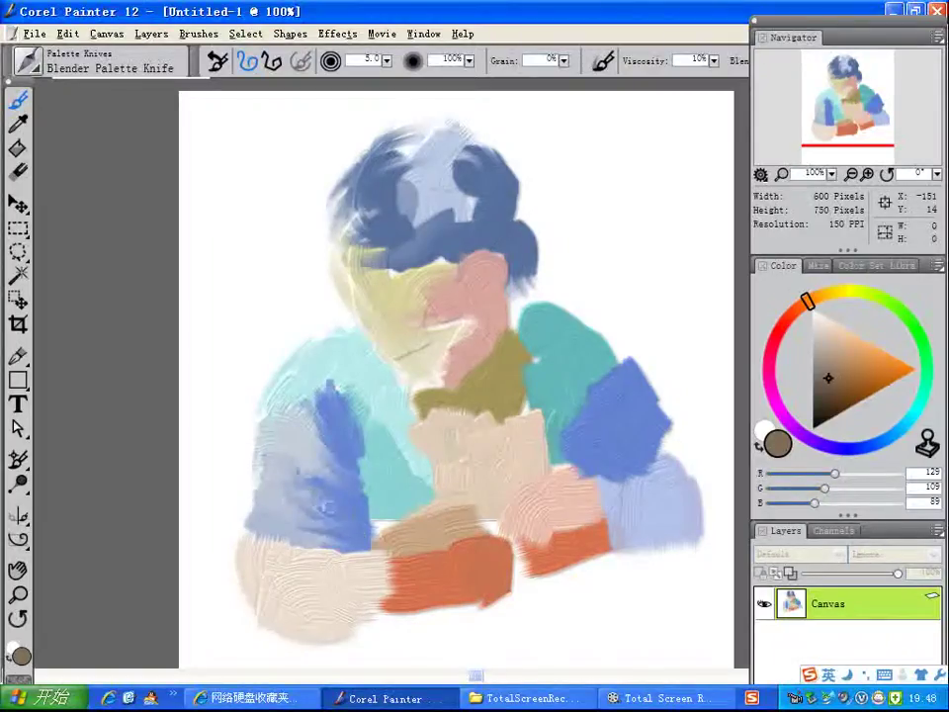
pyautogui.moveTo(349, 464)
pyautogui.mouseDown()
pyautogui.moveTo(366, 411)
pyautogui.moveTo(349, 397)
pyautogui.moveTo(352, 437)
pyautogui.mouseUp()
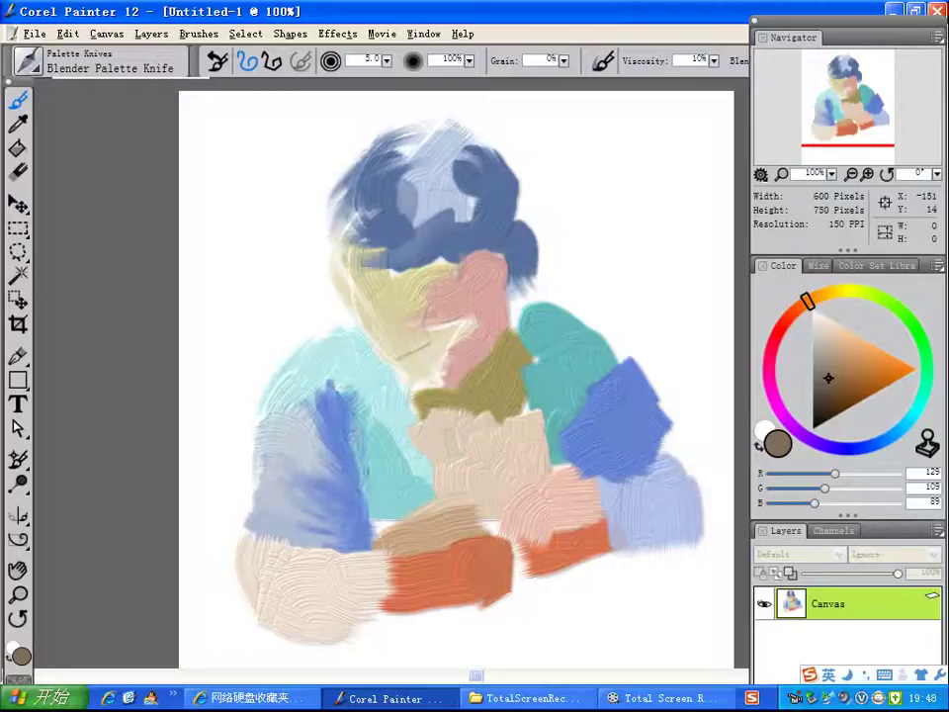
pyautogui.moveTo(364, 500); pyautogui.dragTo(355, 465)
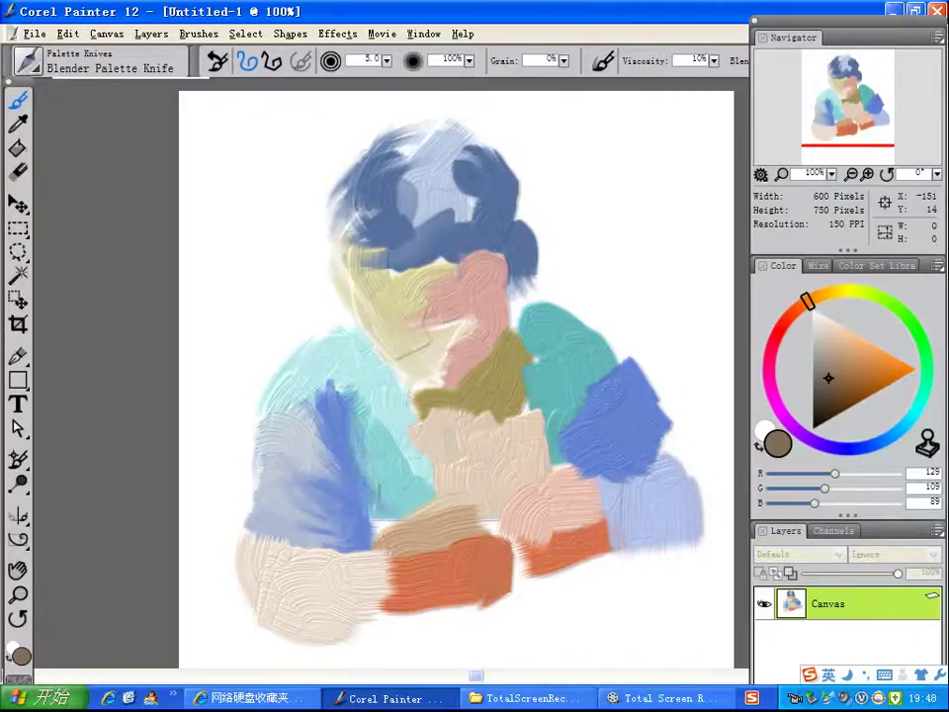
# - Blend the tan, orange-red and cream strokes of the forearm, and soften the edges of the teal and peach chest shapes
pyautogui.moveTo(391, 526)
pyautogui.mouseDown()
pyautogui.moveTo(370, 520)
pyautogui.moveTo(371, 534)
pyautogui.moveTo(395, 525)
pyautogui.moveTo(380, 568)
pyautogui.moveTo(422, 514)
pyautogui.moveTo(421, 579)
pyautogui.moveTo(457, 516)
pyautogui.mouseUp()
pyautogui.moveTo(450, 564); pyautogui.dragTo(406, 547)
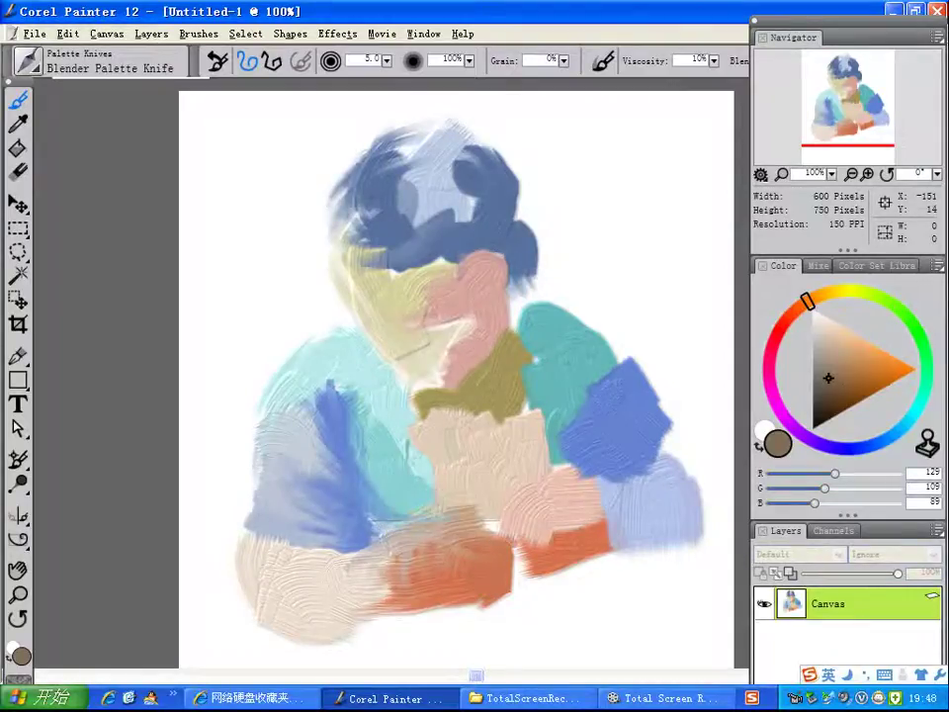
pyautogui.moveTo(457, 490); pyautogui.dragTo(442, 429)
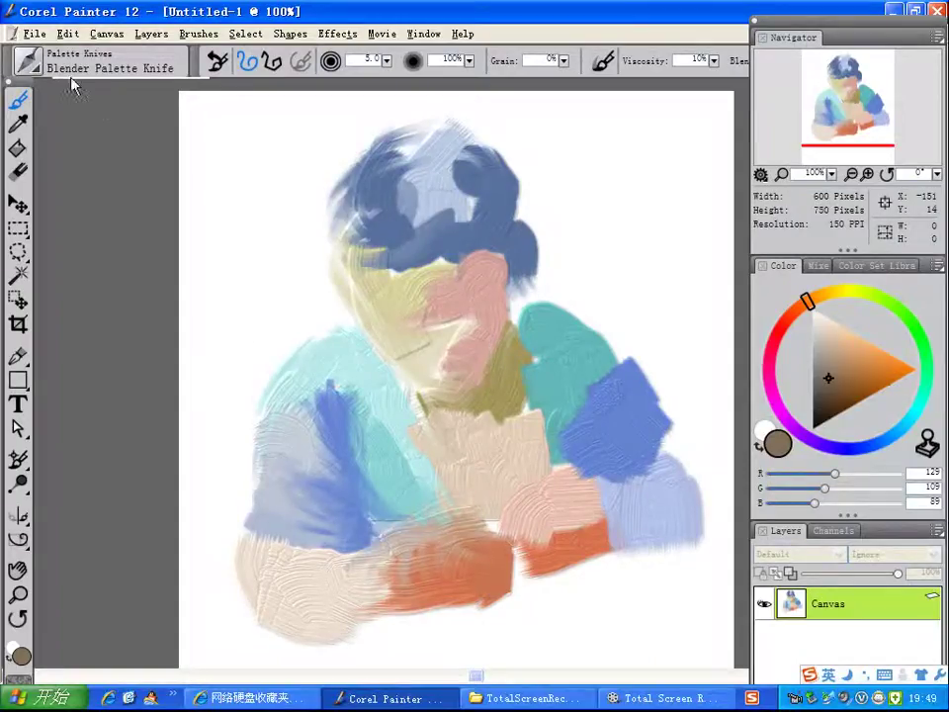
# - Return to the Bristle Brush at size 33.9 and paint light purple patches (RGB 222, 165, 241) below both forearms
pyautogui.click(29, 65)
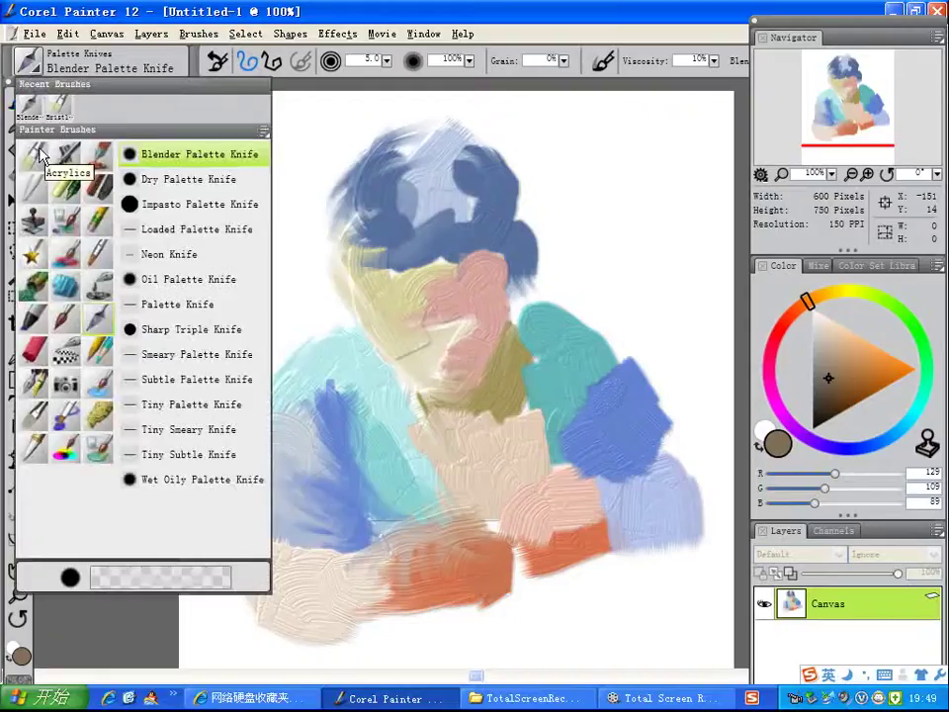
pyautogui.click(55, 107)
pyautogui.click(386, 60)
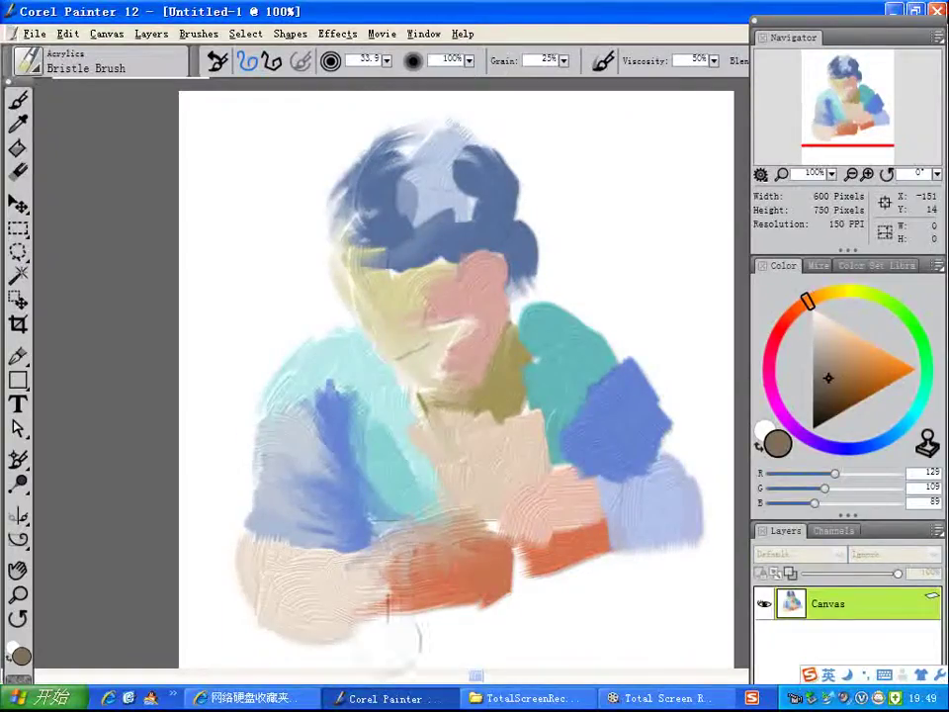
pyautogui.moveTo(854, 158)
pyautogui.mouseDown()
pyautogui.moveTo(856, 144)
pyautogui.moveTo(831, 152)
pyautogui.mouseUp()
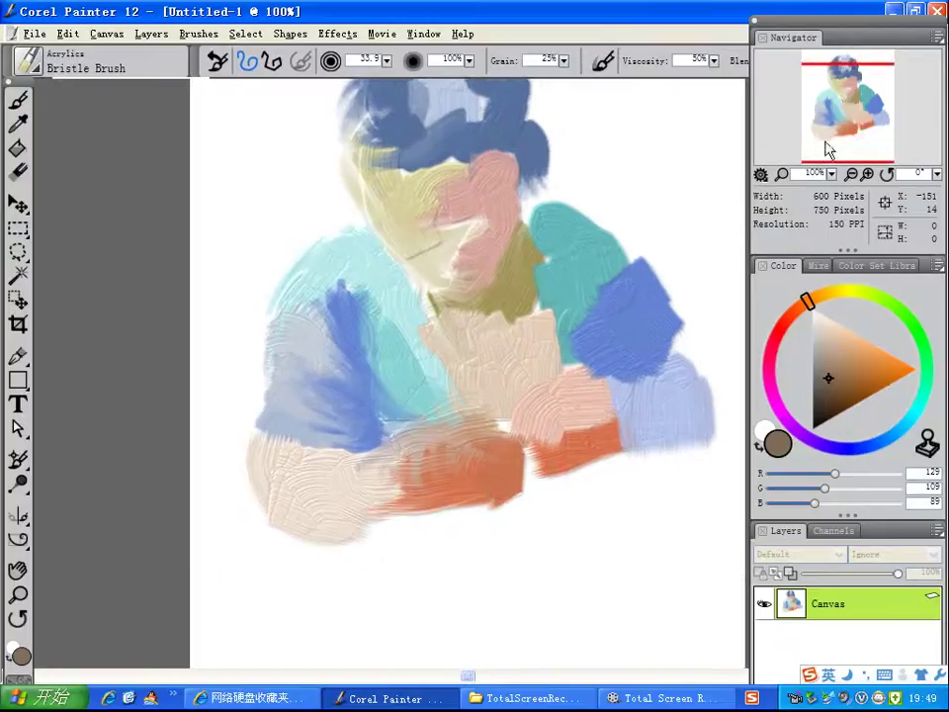
pyautogui.click(792, 428)
pyautogui.click(842, 335)
pyautogui.moveTo(398, 590)
pyautogui.mouseDown()
pyautogui.moveTo(332, 589)
pyautogui.moveTo(370, 556)
pyautogui.moveTo(371, 613)
pyautogui.moveTo(424, 555)
pyautogui.moveTo(459, 568)
pyautogui.mouseUp()
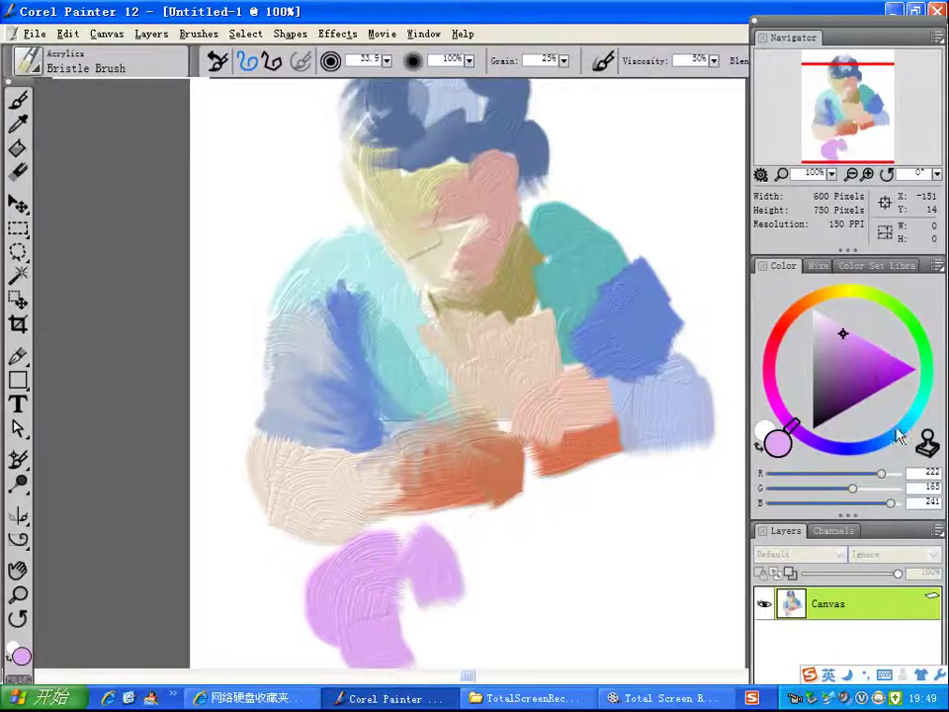
pyautogui.moveTo(593, 508)
pyautogui.mouseDown()
pyautogui.moveTo(568, 519)
pyautogui.moveTo(614, 487)
pyautogui.moveTo(632, 494)
pyautogui.mouseUp()
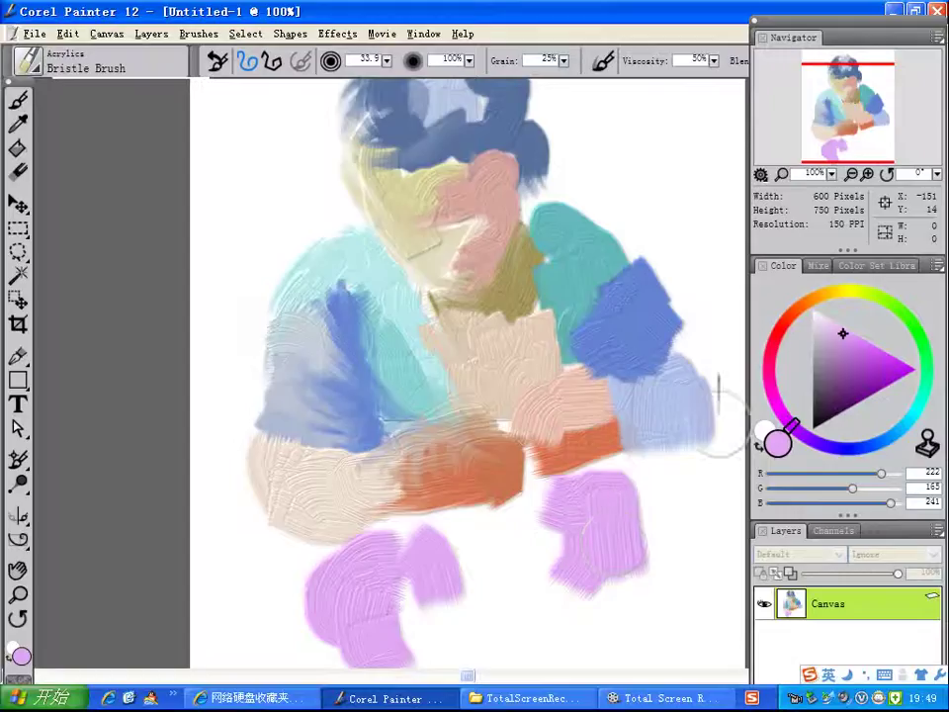
# - Paint the lap and right-hand knee in light blue (RGB 165, 205, 241), mid blue (66, 131, 190) and muted blue (143, 179, 211)
pyautogui.click(886, 436)
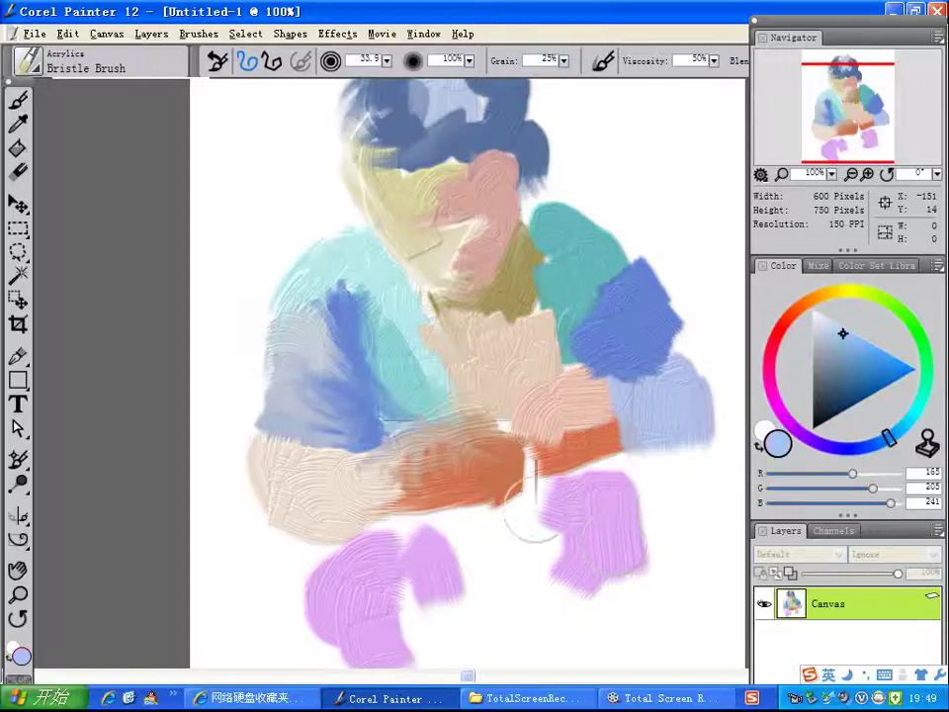
pyautogui.moveTo(483, 519)
pyautogui.mouseDown()
pyautogui.moveTo(462, 564)
pyautogui.moveTo(475, 596)
pyautogui.moveTo(470, 512)
pyautogui.moveTo(478, 525)
pyautogui.moveTo(498, 525)
pyautogui.moveTo(462, 520)
pyautogui.moveTo(508, 561)
pyautogui.moveTo(466, 566)
pyautogui.moveTo(558, 487)
pyautogui.moveTo(600, 488)
pyautogui.moveTo(601, 624)
pyautogui.moveTo(593, 598)
pyautogui.moveTo(603, 591)
pyautogui.moveTo(601, 522)
pyautogui.moveTo(565, 519)
pyautogui.moveTo(574, 520)
pyautogui.moveTo(555, 542)
pyautogui.moveTo(608, 547)
pyautogui.moveTo(610, 603)
pyautogui.moveTo(567, 596)
pyautogui.moveTo(585, 593)
pyautogui.moveTo(618, 536)
pyautogui.moveTo(593, 513)
pyautogui.mouseUp()
pyautogui.click(863, 367)
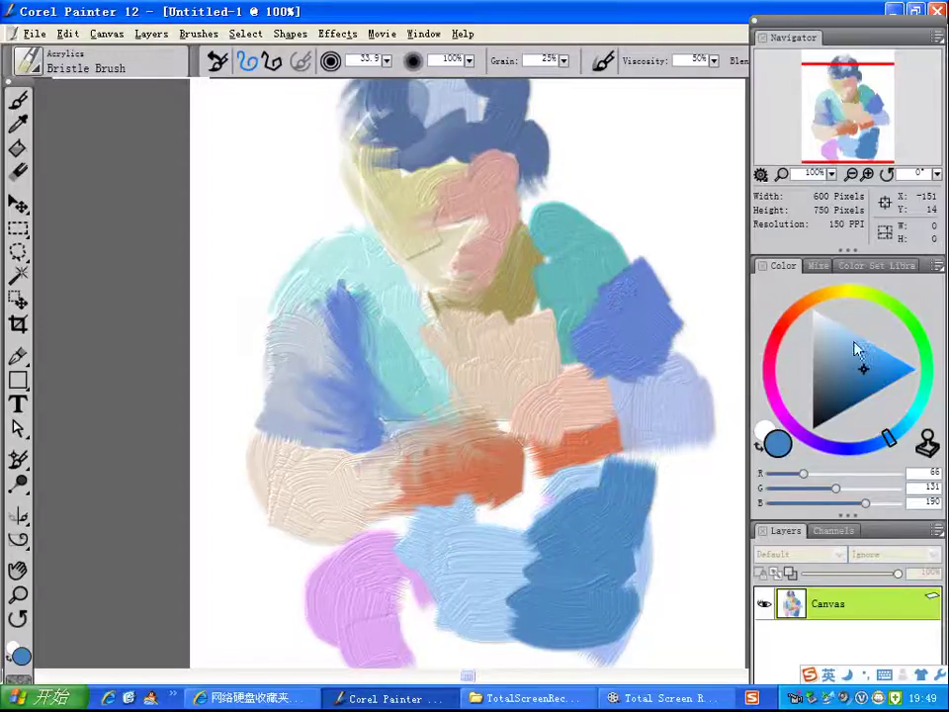
pyautogui.click(839, 345)
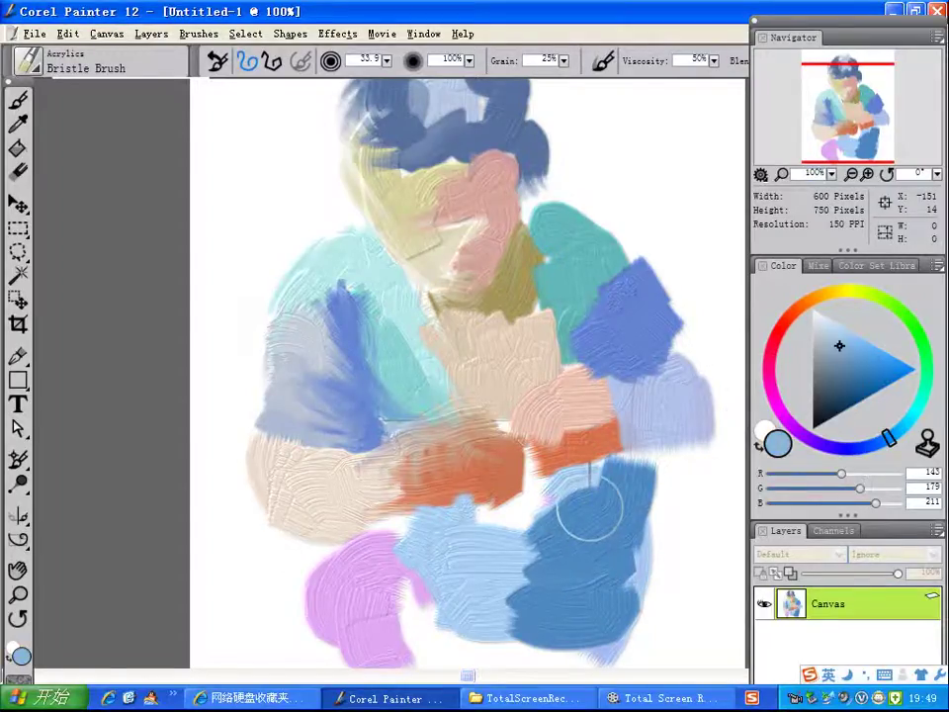
pyautogui.moveTo(593, 506)
pyautogui.mouseDown()
pyautogui.moveTo(553, 499)
pyautogui.moveTo(593, 484)
pyautogui.moveTo(627, 489)
pyautogui.moveTo(585, 565)
pyautogui.mouseUp()
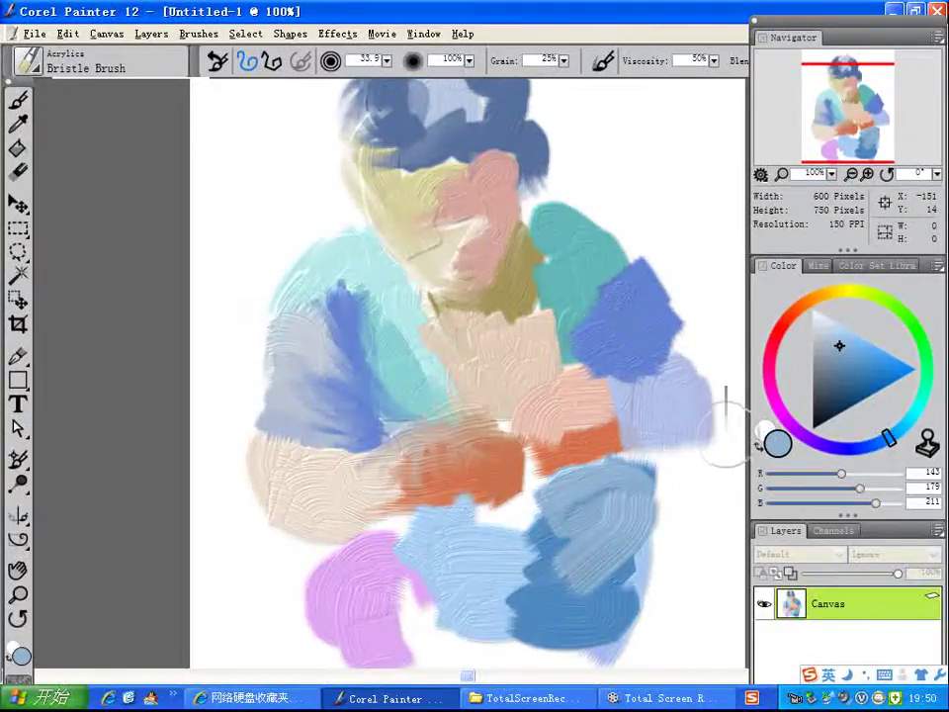
# - Paint a large purple shape (RGB 181, 117, 191) along the canvas's lower edge and a small patch under the cream forearm
pyautogui.moveTo(864, 134); pyautogui.dragTo(867, 145)
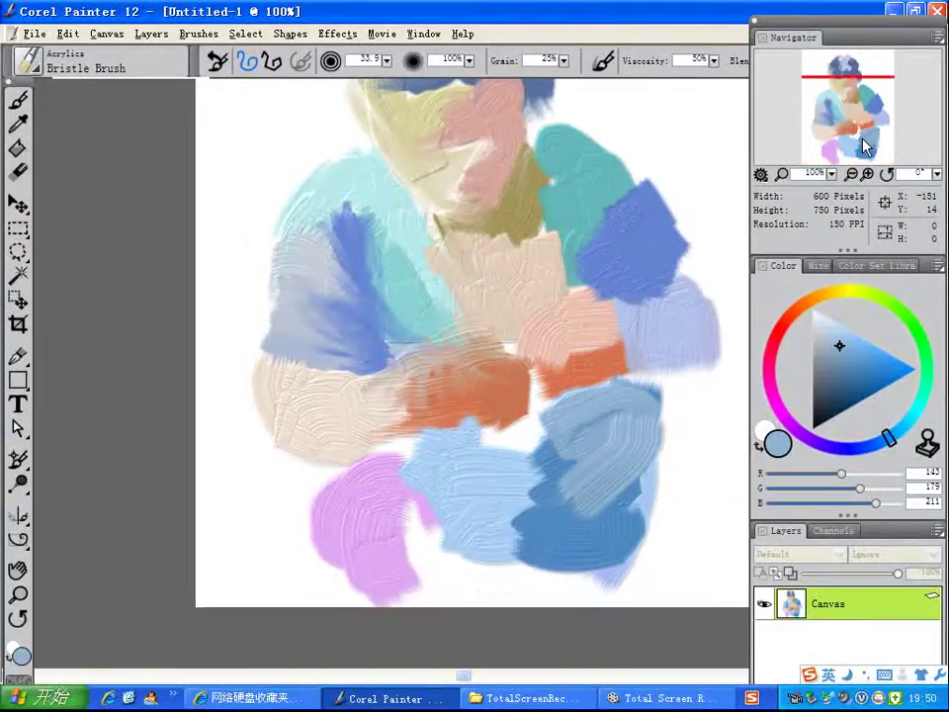
pyautogui.click(791, 420)
pyautogui.moveTo(464, 578)
pyautogui.mouseDown()
pyautogui.moveTo(545, 597)
pyautogui.moveTo(466, 563)
pyautogui.moveTo(486, 556)
pyautogui.moveTo(578, 575)
pyautogui.moveTo(596, 589)
pyautogui.moveTo(509, 610)
pyautogui.moveTo(526, 575)
pyautogui.moveTo(469, 541)
pyautogui.mouseUp()
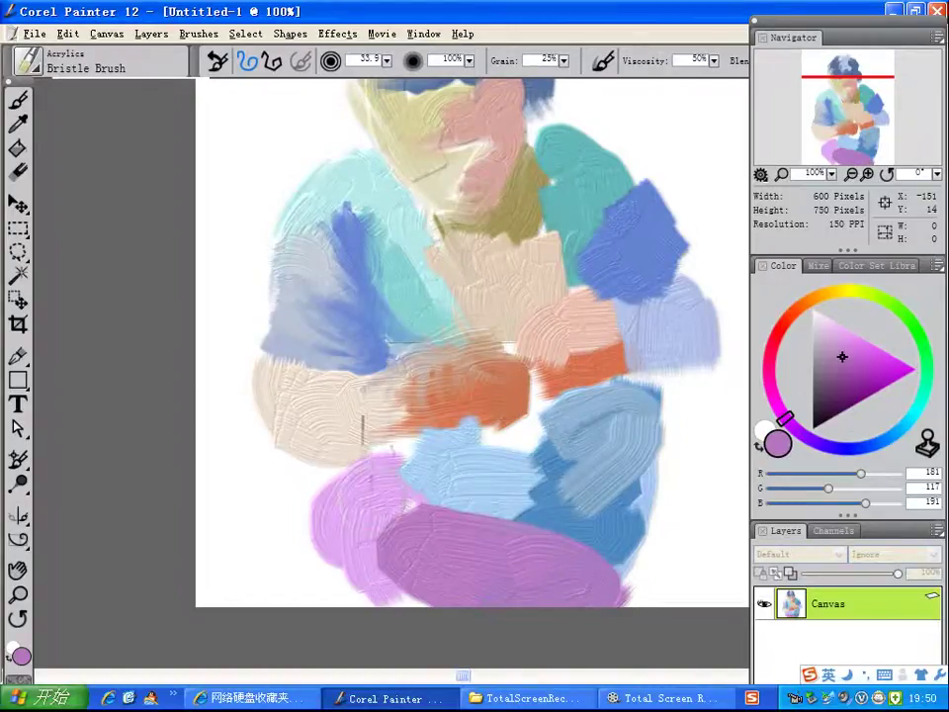
pyautogui.moveTo(319, 425); pyautogui.dragTo(330, 427)
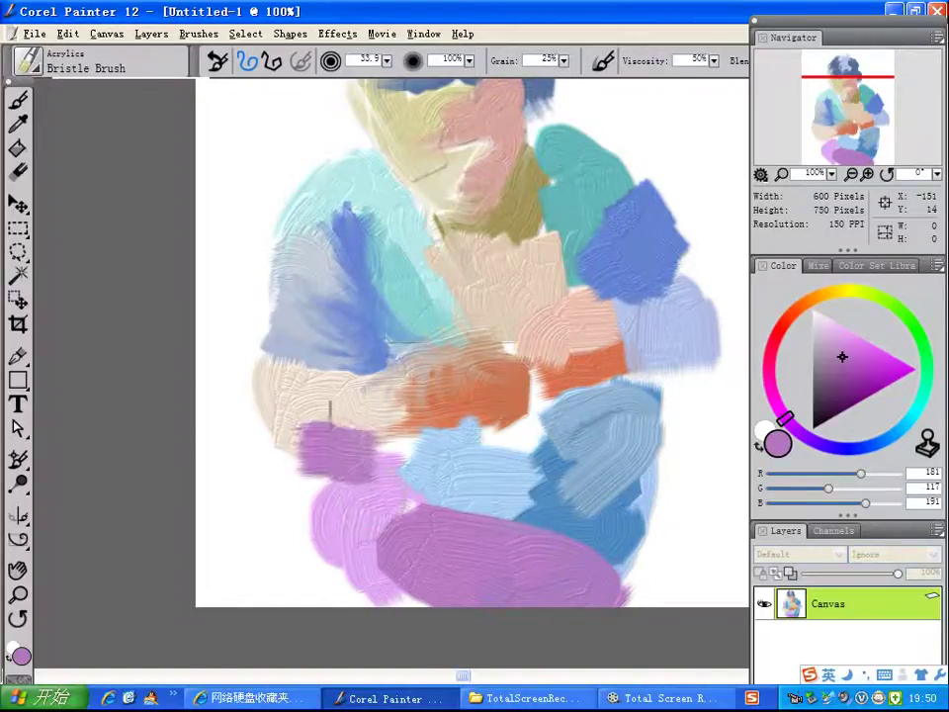
# - Paint pale beige strokes (RGB 214, 197, 188) along the underside of the cream and orange-red forearm, covering the small purple patch
pyautogui.click(797, 308)
pyautogui.click(822, 334)
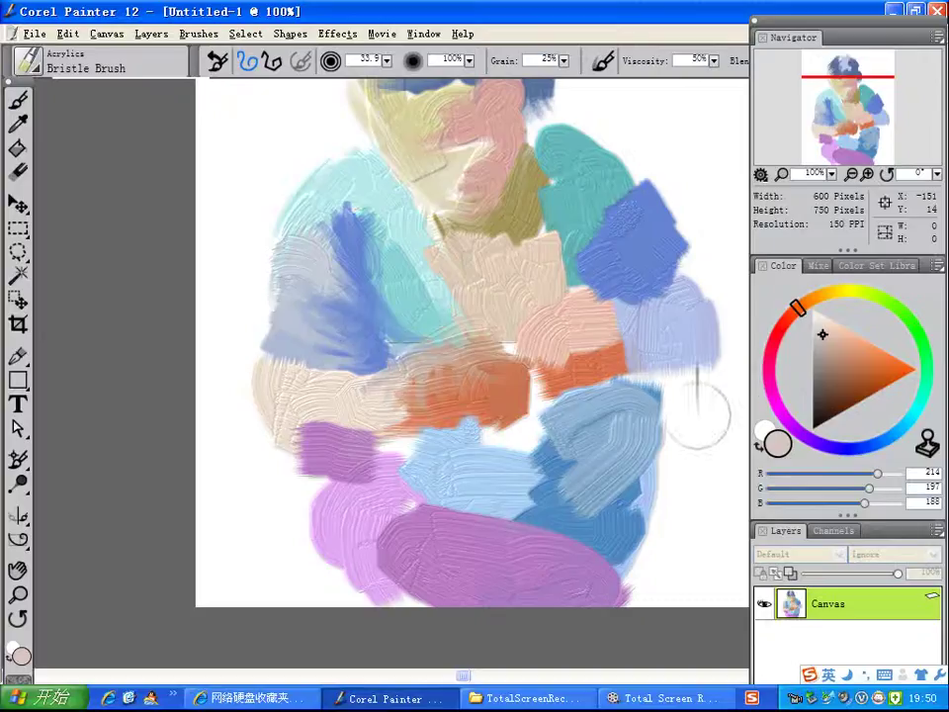
pyautogui.moveTo(267, 416)
pyautogui.mouseDown()
pyautogui.moveTo(376, 455)
pyautogui.moveTo(499, 405)
pyautogui.mouseUp()
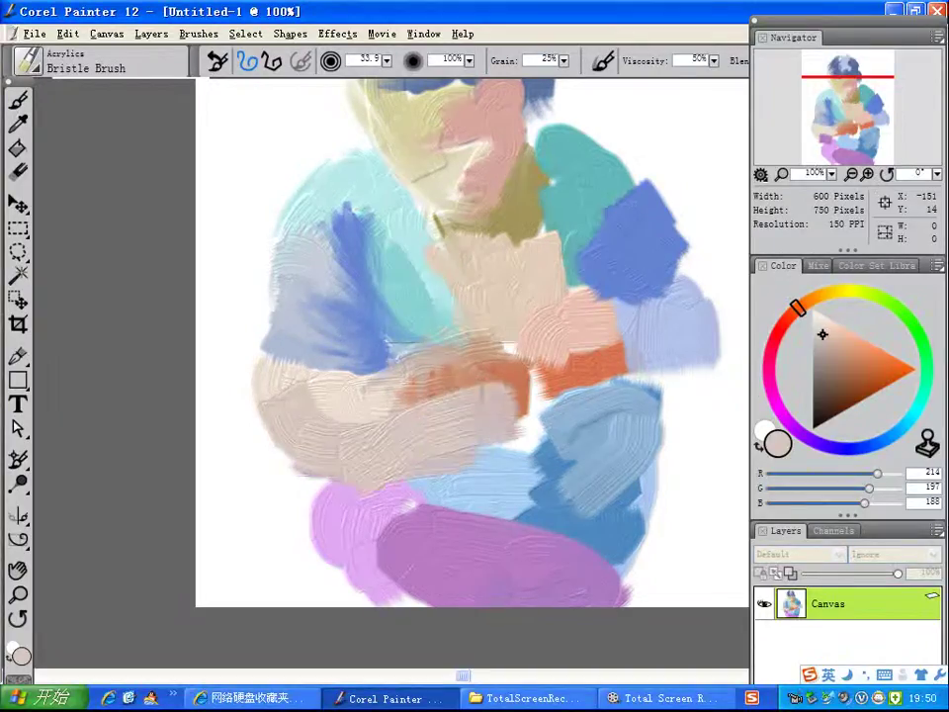
# - Paint the middle of the crossed forearms in brown, adding peach strokes (RGB 225, 173, 145) over its upper part
pyautogui.click(843, 371)
pyautogui.moveTo(410, 440)
pyautogui.mouseDown()
pyautogui.moveTo(435, 444)
pyautogui.moveTo(470, 417)
pyautogui.moveTo(533, 425)
pyautogui.mouseUp()
pyautogui.click(843, 341)
pyautogui.moveTo(434, 402)
pyautogui.mouseDown()
pyautogui.moveTo(465, 388)
pyautogui.moveTo(499, 396)
pyautogui.mouseUp()
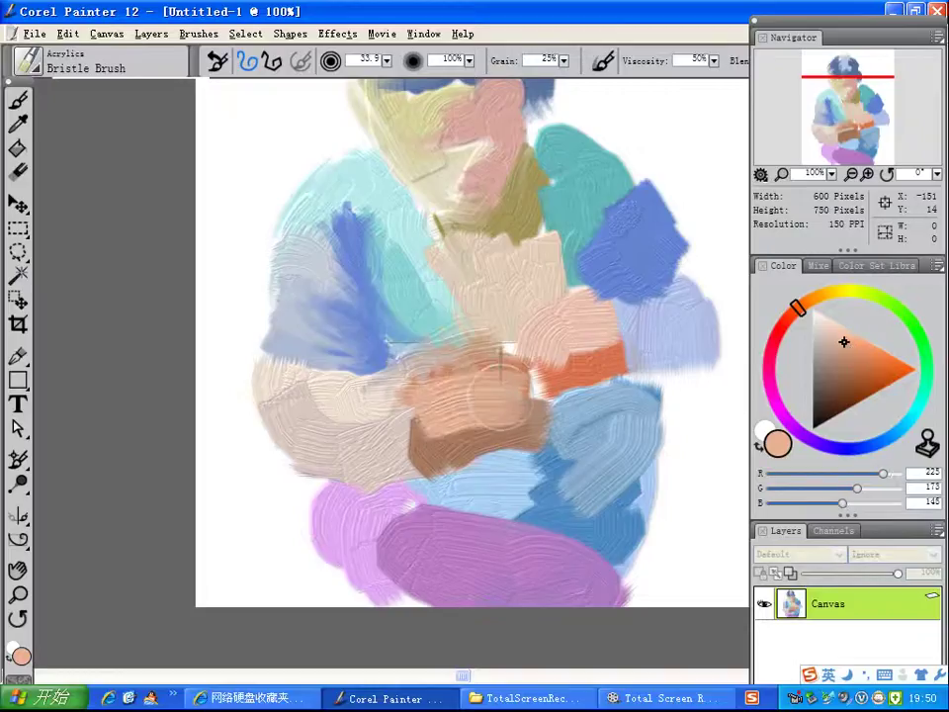
# - Paint the forearm below the pink patch in brown tones including RGB 197, 146, 119, and extend it outward in peach (RGB 227, 167, 135)
pyautogui.click(836, 373)
pyautogui.moveTo(561, 403)
pyautogui.mouseDown()
pyautogui.moveTo(652, 384)
pyautogui.moveTo(587, 365)
pyautogui.moveTo(585, 381)
pyautogui.mouseUp()
pyautogui.click(844, 353)
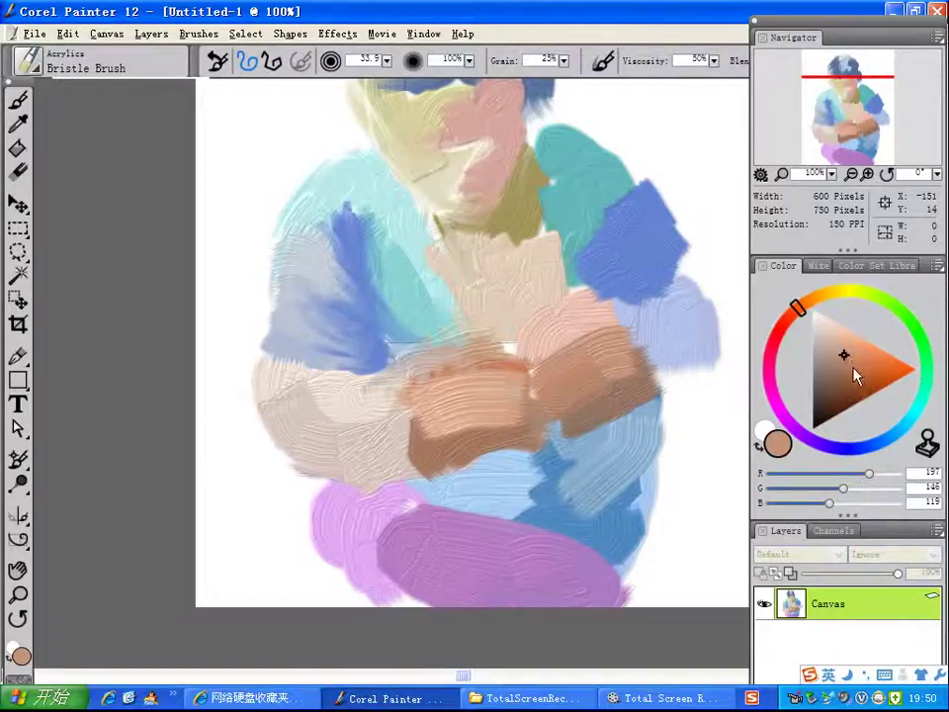
pyautogui.click(849, 344)
pyautogui.moveTo(678, 314)
pyautogui.mouseDown()
pyautogui.moveTo(625, 359)
pyautogui.moveTo(638, 364)
pyautogui.moveTo(667, 320)
pyautogui.moveTo(680, 354)
pyautogui.mouseUp()
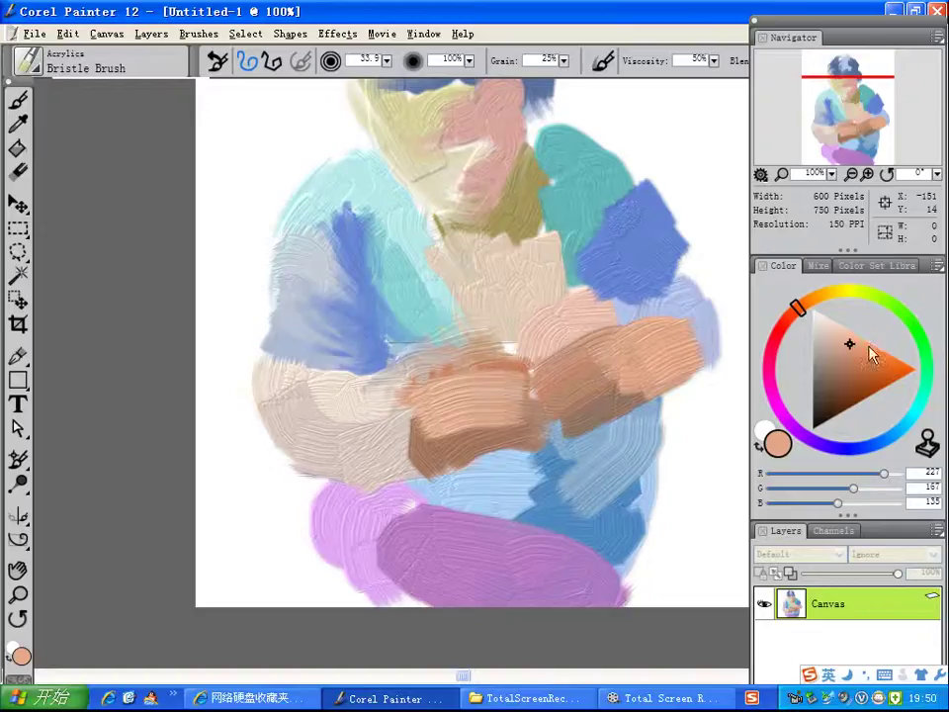
# - Paint the sleeve beyond the peach forearm in light turquoise (RGB 135, 227, 219), with darker teal (RGB 84, 176, 168) on its lower part
pyautogui.click(919, 402)
pyautogui.moveTo(652, 297); pyautogui.dragTo(727, 336)
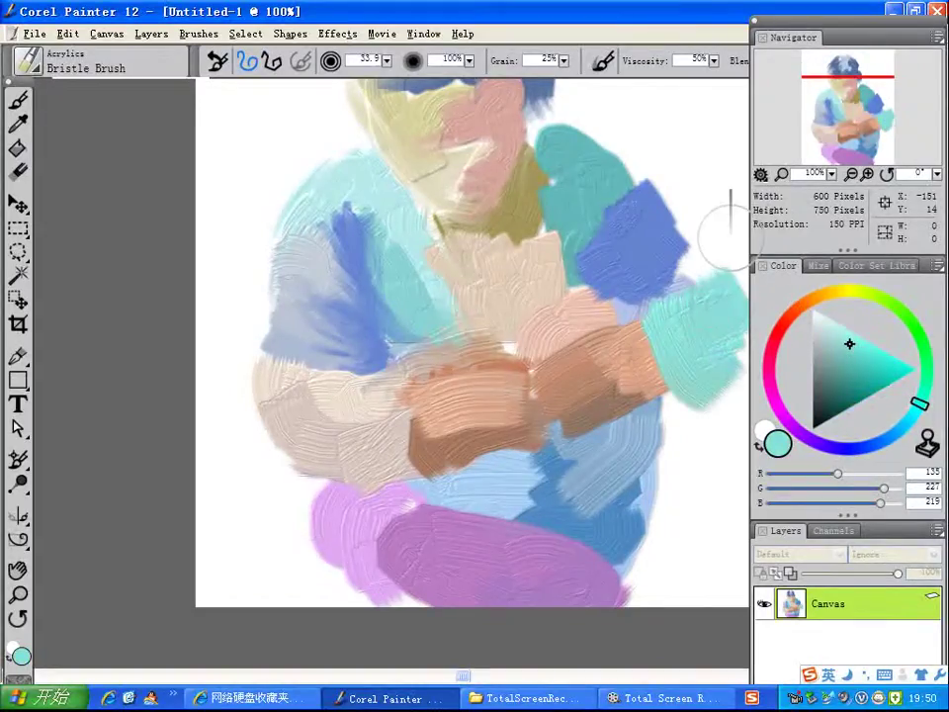
pyautogui.moveTo(873, 137)
pyautogui.mouseDown()
pyautogui.moveTo(864, 128)
pyautogui.moveTo(888, 128)
pyautogui.mouseUp()
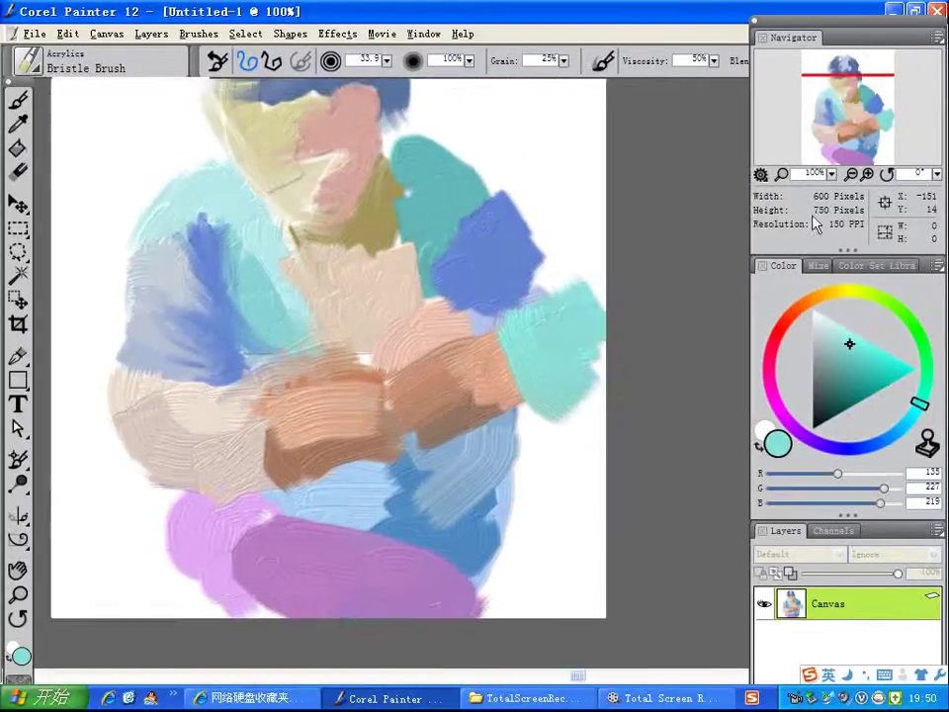
pyautogui.moveTo(570, 292)
pyautogui.mouseDown()
pyautogui.moveTo(608, 364)
pyautogui.moveTo(597, 296)
pyautogui.mouseUp()
pyautogui.click(849, 367)
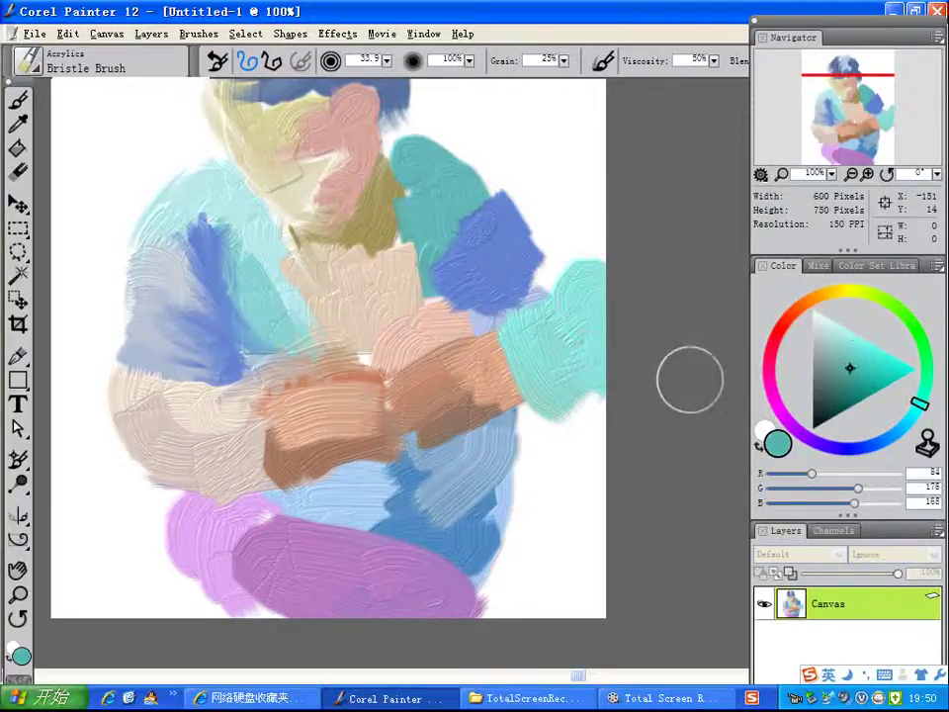
pyautogui.moveTo(538, 361)
pyautogui.mouseDown()
pyautogui.moveTo(600, 350)
pyautogui.moveTo(595, 362)
pyautogui.moveTo(560, 365)
pyautogui.moveTo(548, 384)
pyautogui.moveTo(612, 375)
pyautogui.mouseUp()
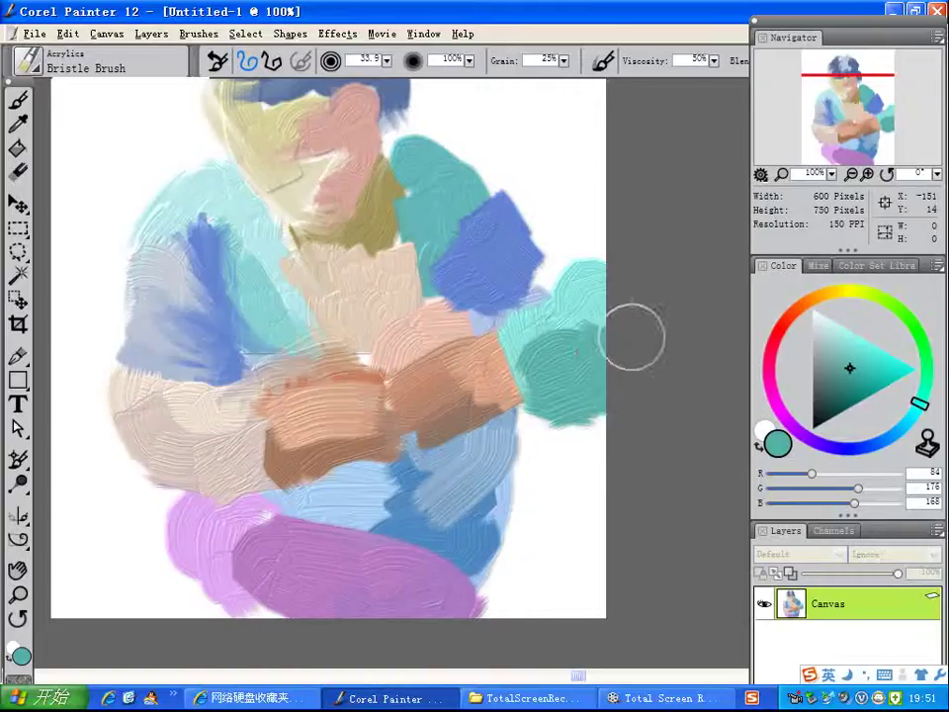
# - Paint dark teal (RGB 39, 121, 114) across the upper part of the blue patch and over the teal shoulder
pyautogui.click(846, 391)
pyautogui.moveTo(489, 228)
pyautogui.mouseDown()
pyautogui.moveTo(555, 238)
pyautogui.moveTo(534, 267)
pyautogui.moveTo(527, 254)
pyautogui.mouseUp()
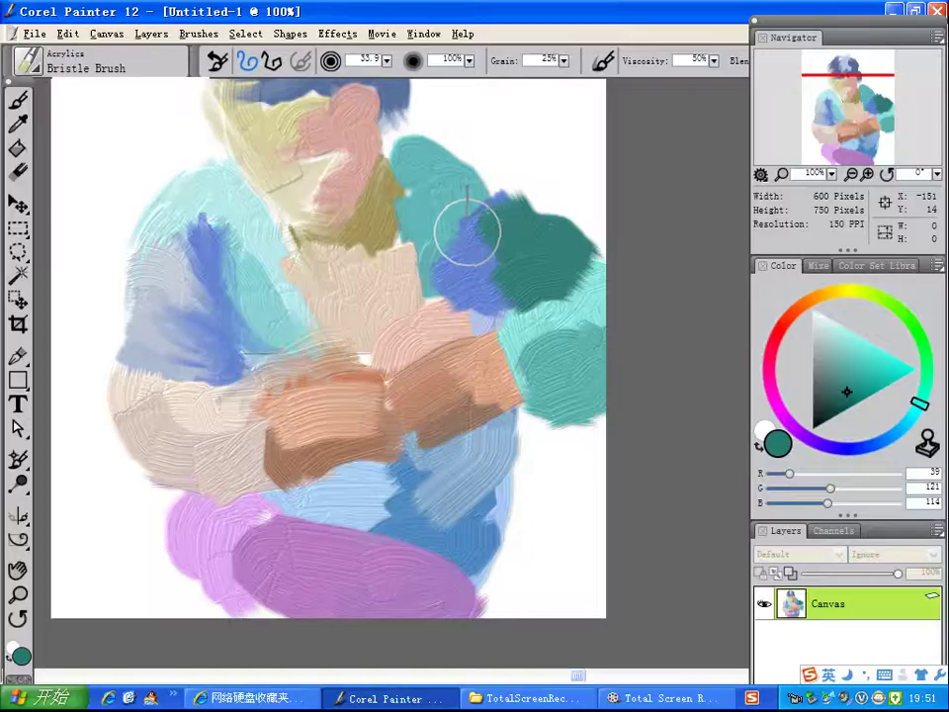
pyautogui.moveTo(483, 222)
pyautogui.mouseDown()
pyautogui.moveTo(436, 195)
pyautogui.moveTo(448, 248)
pyautogui.mouseUp()
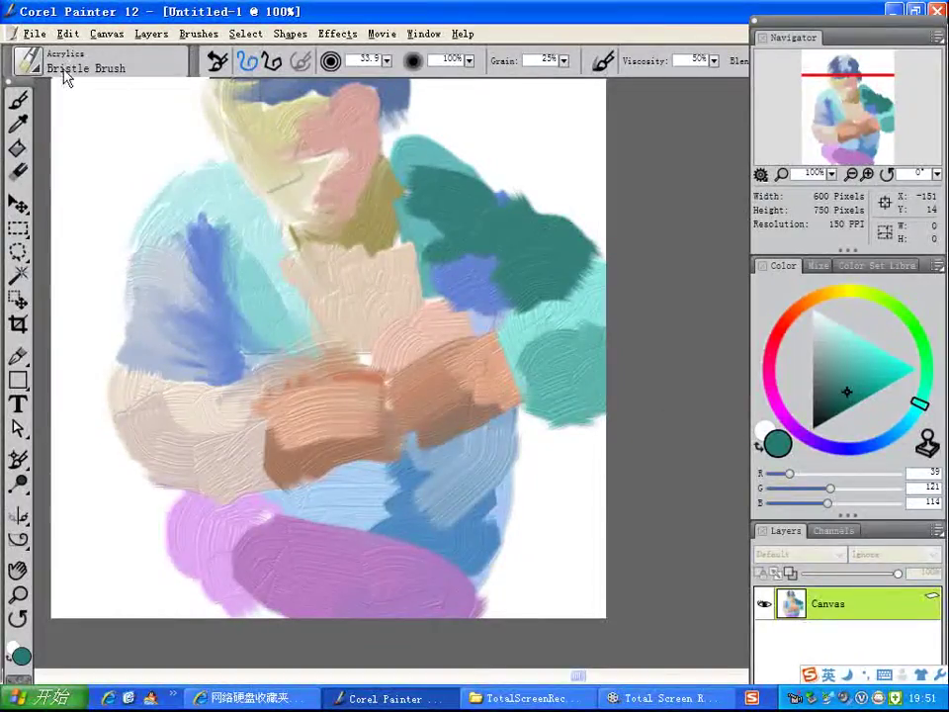
# - Scale the whole painting to 80% with the aspect ratio constrained and apply the transform
pyautogui.click(61, 36)
pyautogui.moveTo(37, 37)
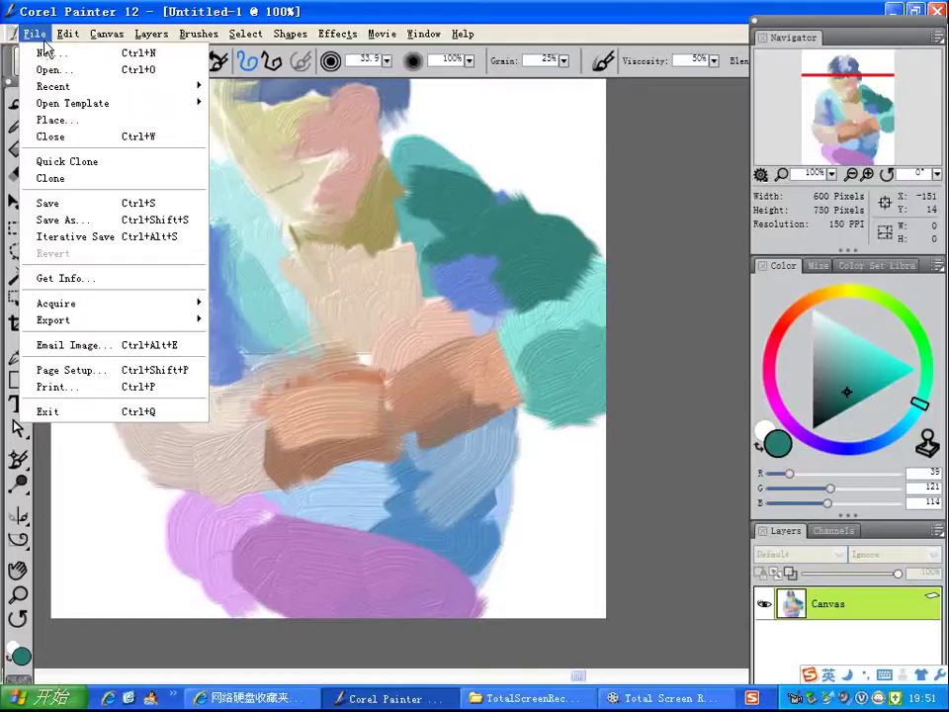
pyautogui.moveTo(67, 34)
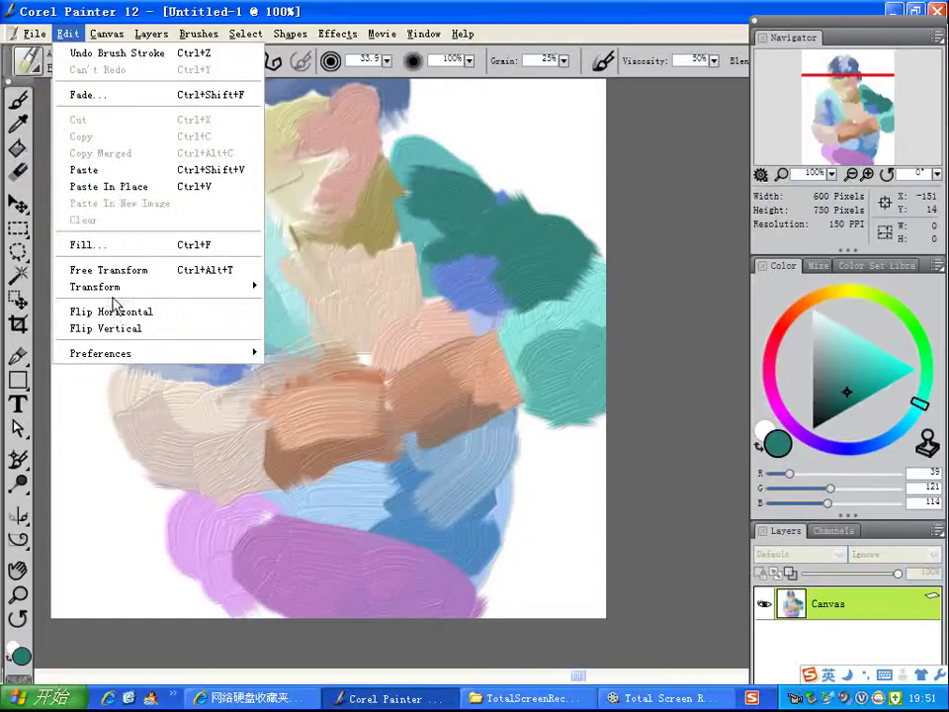
pyautogui.moveTo(119, 289)
pyautogui.click(300, 313)
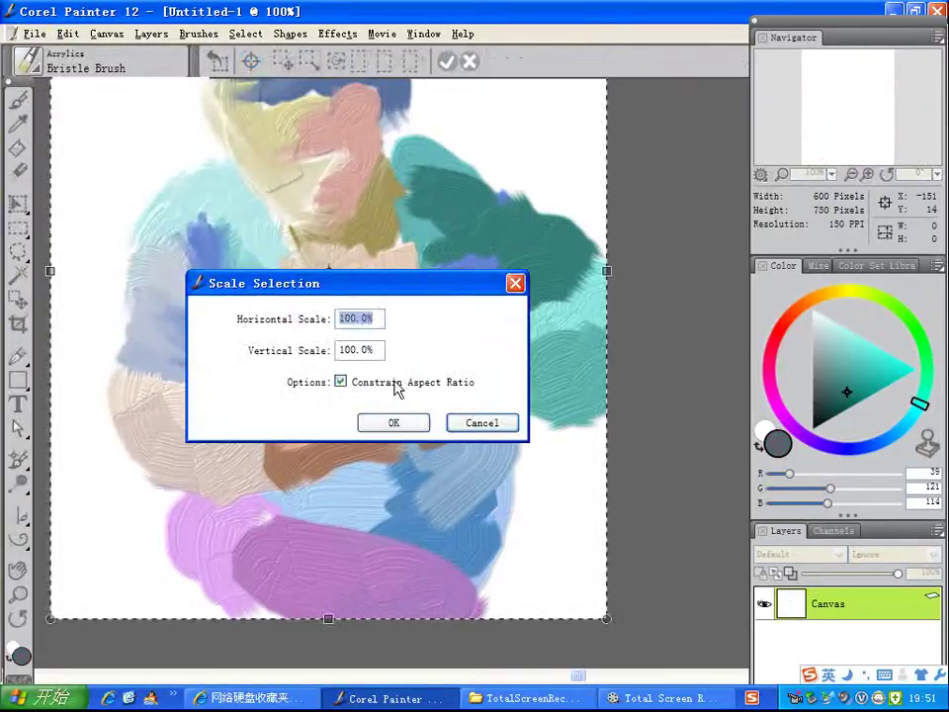
pyautogui.write('80')
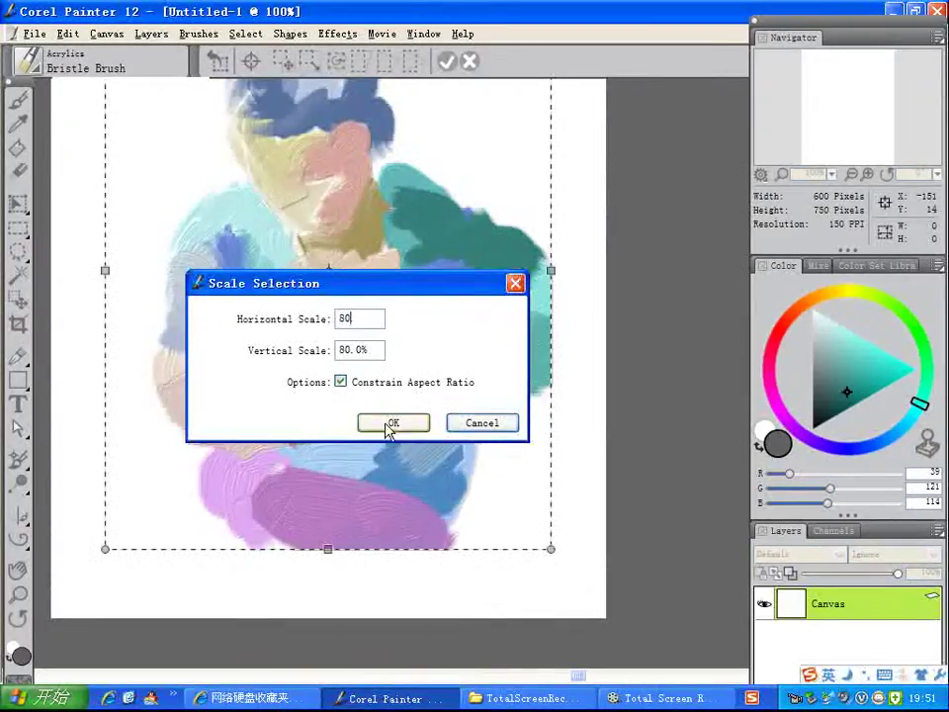
pyautogui.click(391, 423)
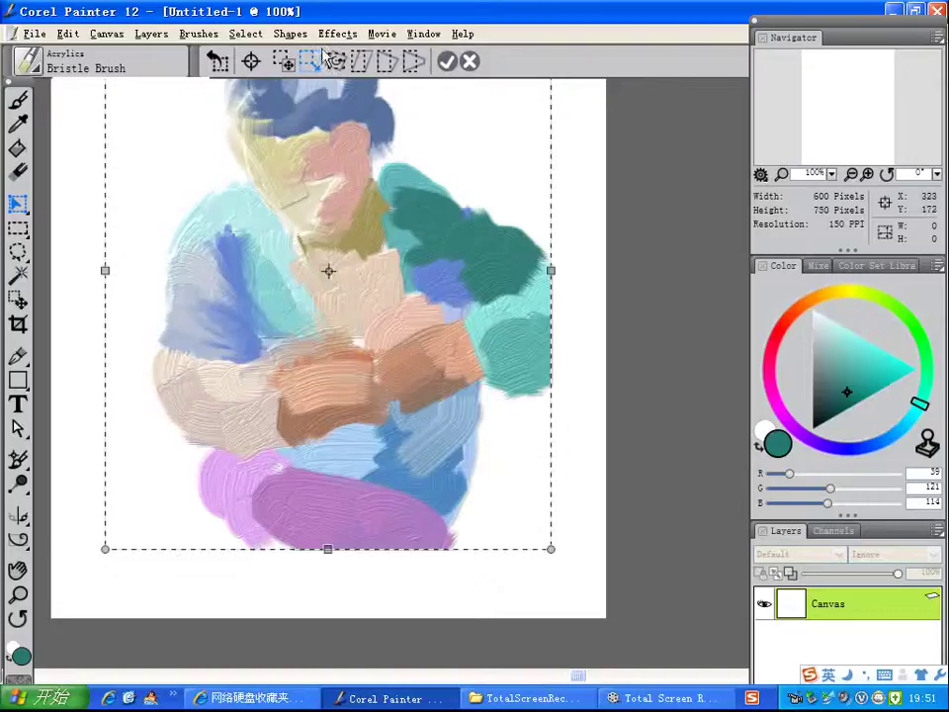
pyautogui.click(447, 61)
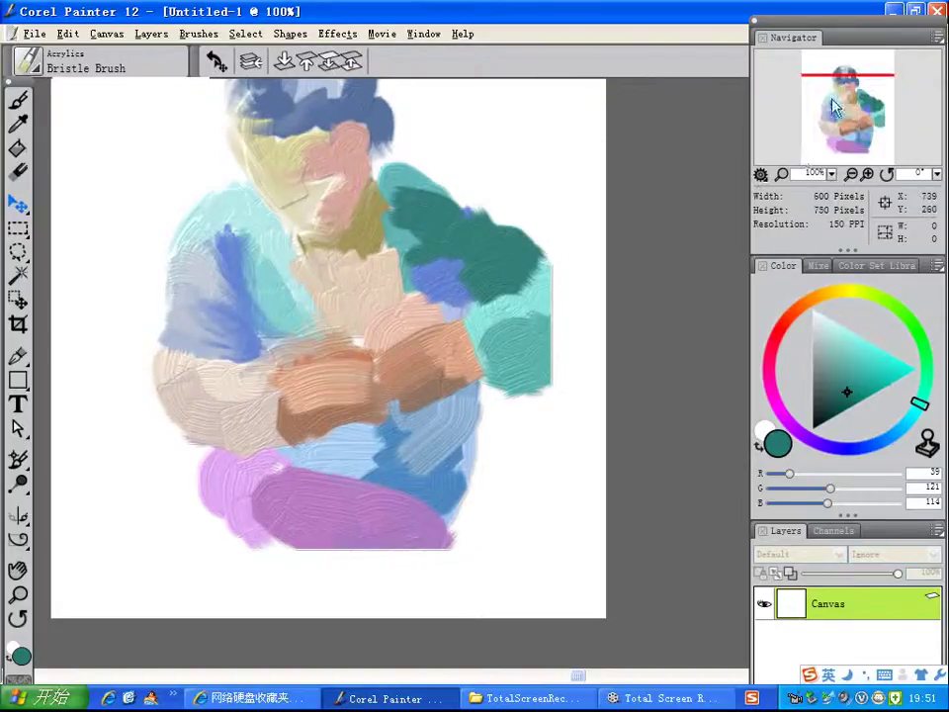
# - Transform the painting again at its current scale, move it slightly upward on the canvas, and apply the change
pyautogui.moveTo(843, 107); pyautogui.dragTo(847, 91)
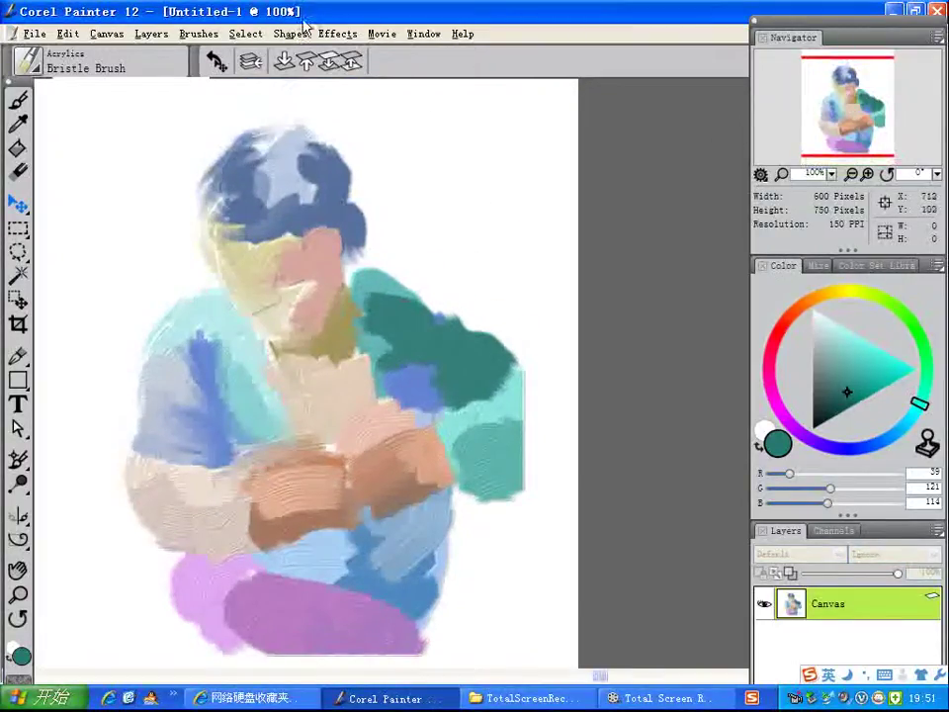
pyautogui.click(71, 38)
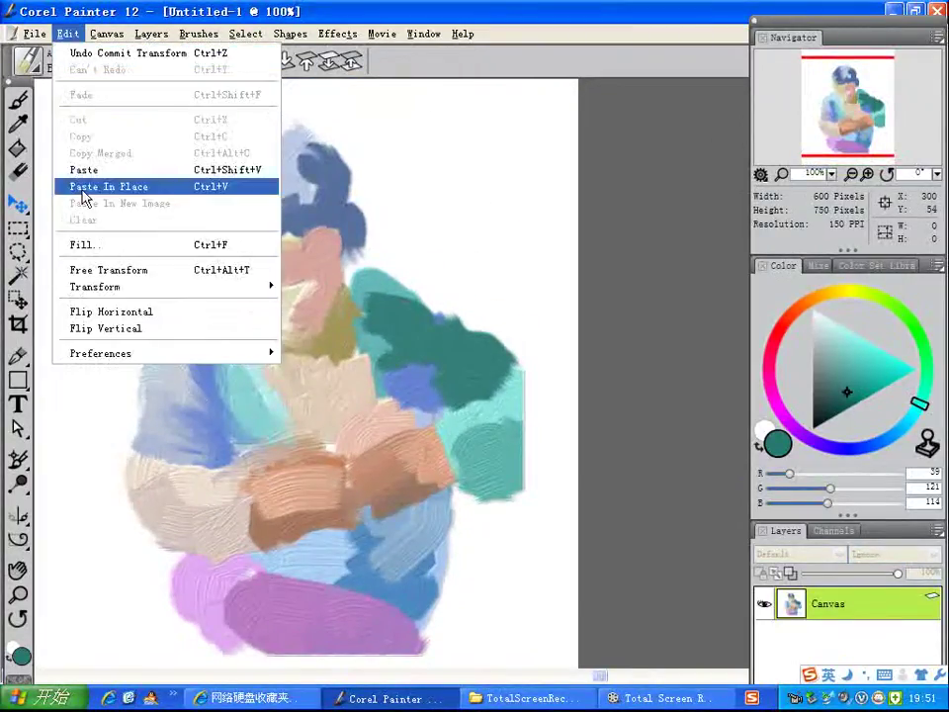
pyautogui.moveTo(125, 289)
pyautogui.moveTo(261, 289)
pyautogui.click(308, 311)
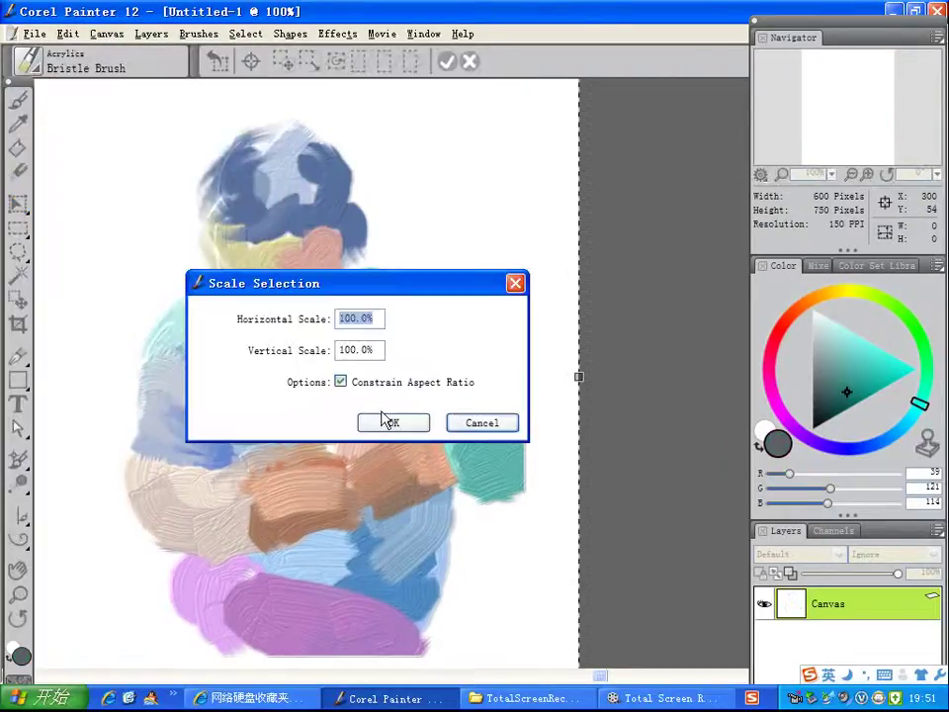
pyautogui.click(391, 424)
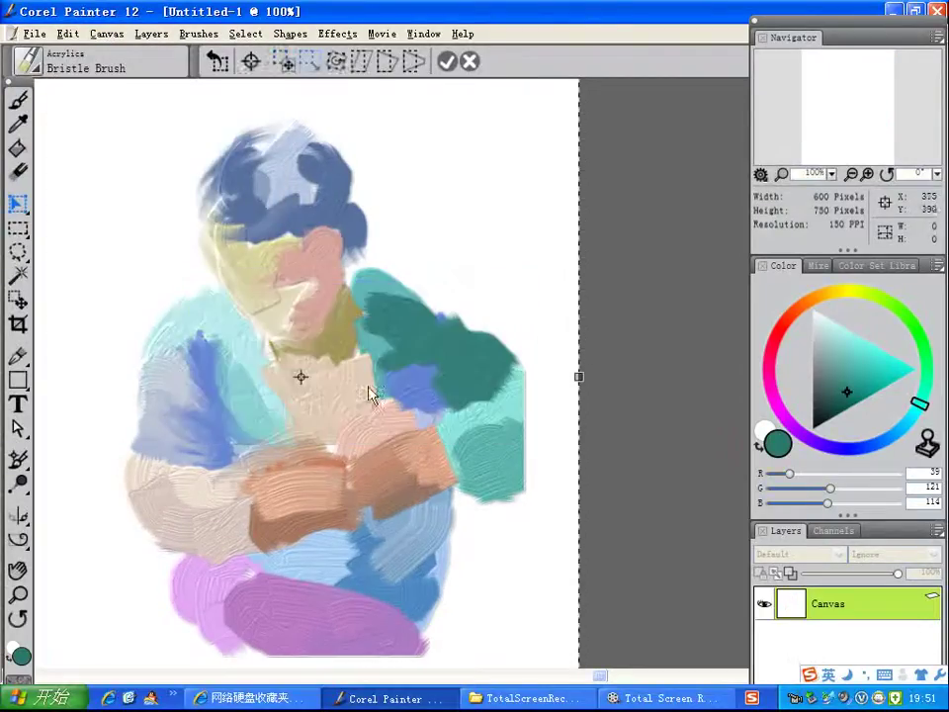
pyautogui.click(286, 63)
pyautogui.moveTo(322, 328); pyautogui.dragTo(320, 296)
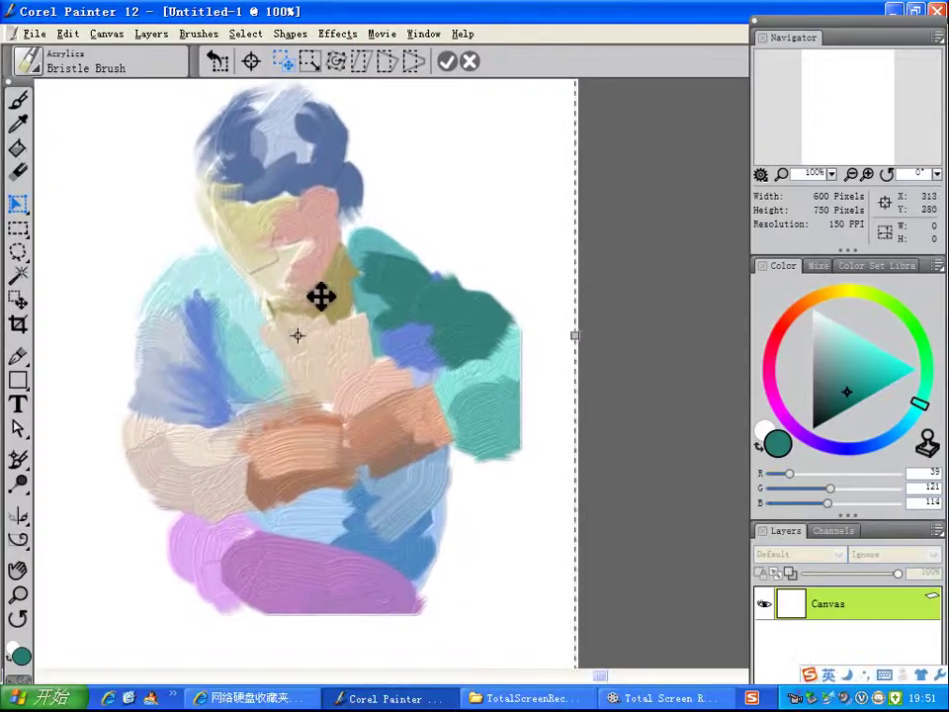
pyautogui.click(448, 63)
pyautogui.moveTo(841, 102); pyautogui.dragTo(841, 93)
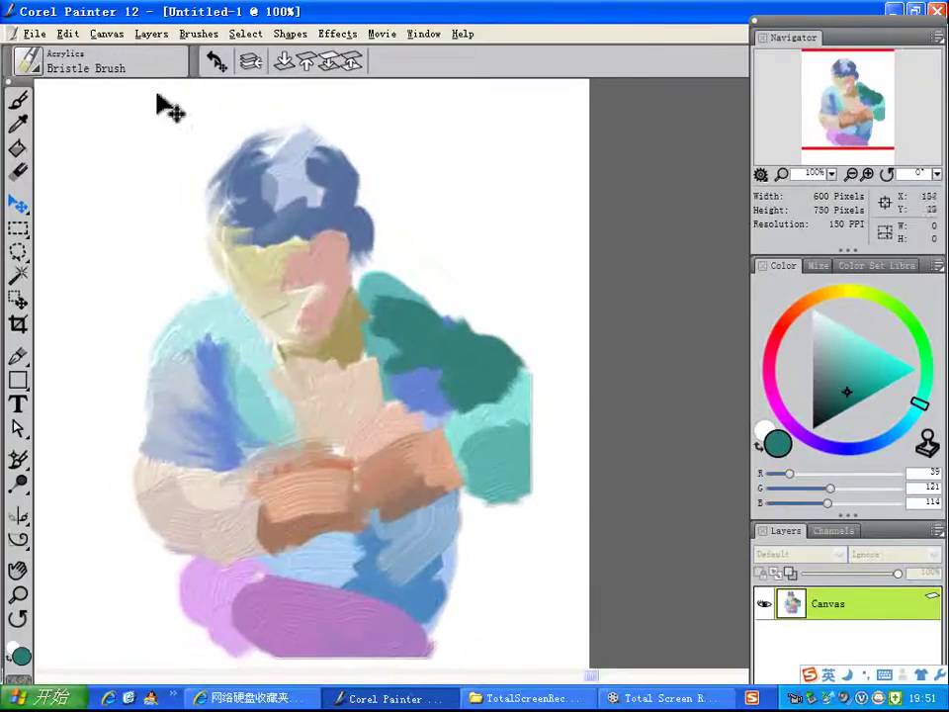
pyautogui.moveTo(881, 66)
pyautogui.mouseDown()
pyautogui.moveTo(860, 126)
pyautogui.moveTo(859, 114)
pyautogui.mouseUp()
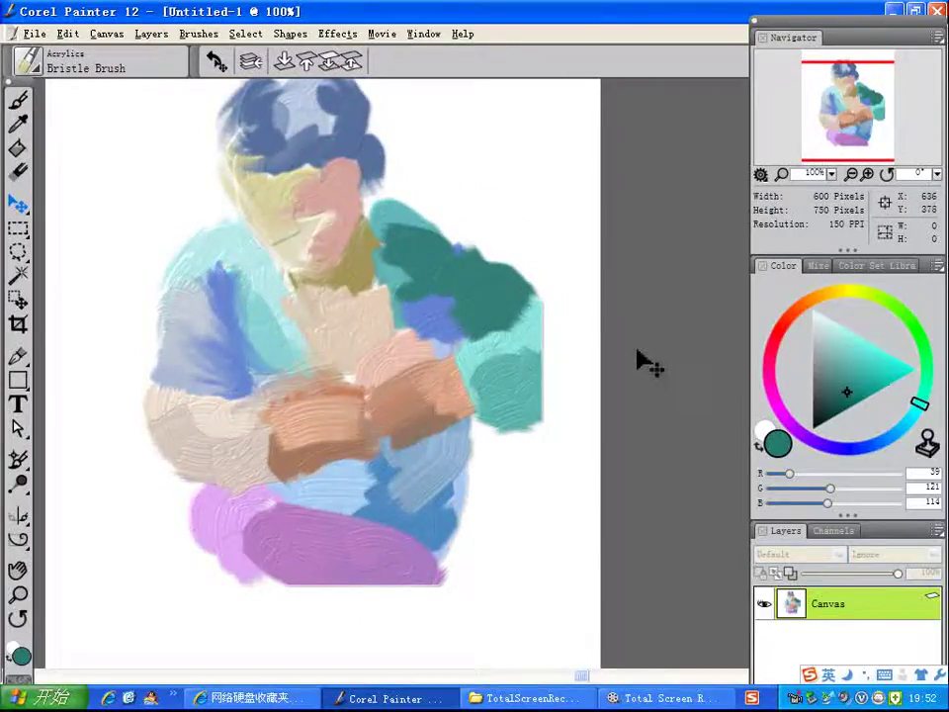
# - Paint the elbow beside the turquoise sleeve in dark green (RGB 39, 121, 42), light green and mid green (RGB 98, 158, 100)
pyautogui.click(922, 341)
pyautogui.press('b')
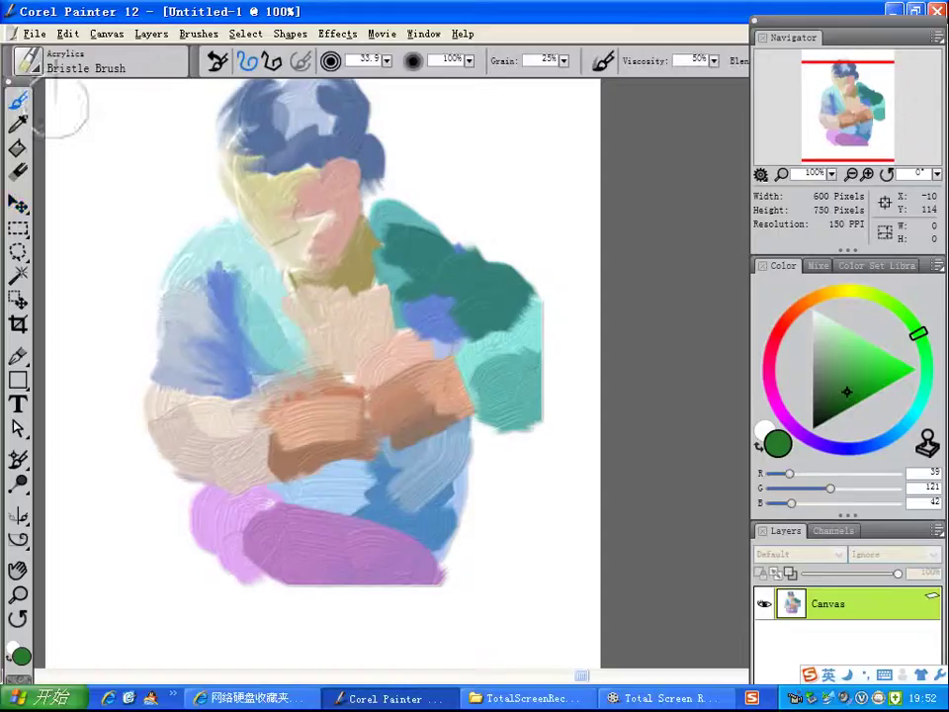
pyautogui.moveTo(554, 336); pyautogui.dragTo(564, 353)
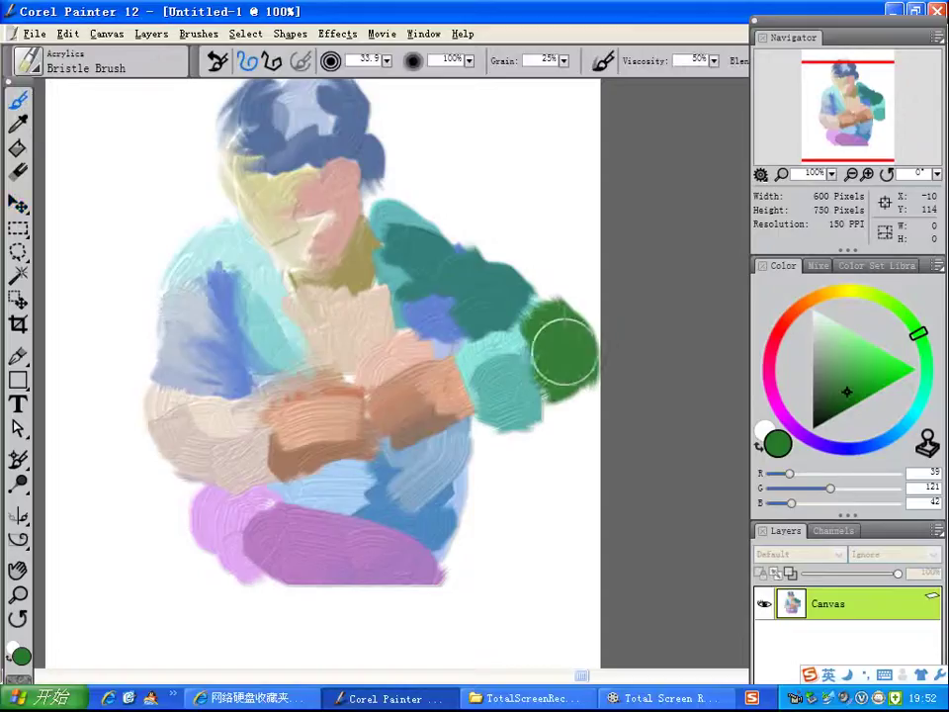
pyautogui.click(828, 341)
pyautogui.moveTo(545, 310)
pyautogui.mouseDown()
pyautogui.moveTo(567, 359)
pyautogui.moveTo(586, 348)
pyautogui.moveTo(551, 368)
pyautogui.moveTo(561, 379)
pyautogui.moveTo(564, 357)
pyautogui.moveTo(581, 357)
pyautogui.moveTo(540, 379)
pyautogui.moveTo(580, 406)
pyautogui.moveTo(617, 384)
pyautogui.moveTo(601, 398)
pyautogui.moveTo(531, 398)
pyautogui.moveTo(530, 406)
pyautogui.moveTo(553, 383)
pyautogui.moveTo(579, 391)
pyautogui.moveTo(504, 406)
pyautogui.moveTo(549, 401)
pyautogui.mouseUp()
pyautogui.click(837, 368)
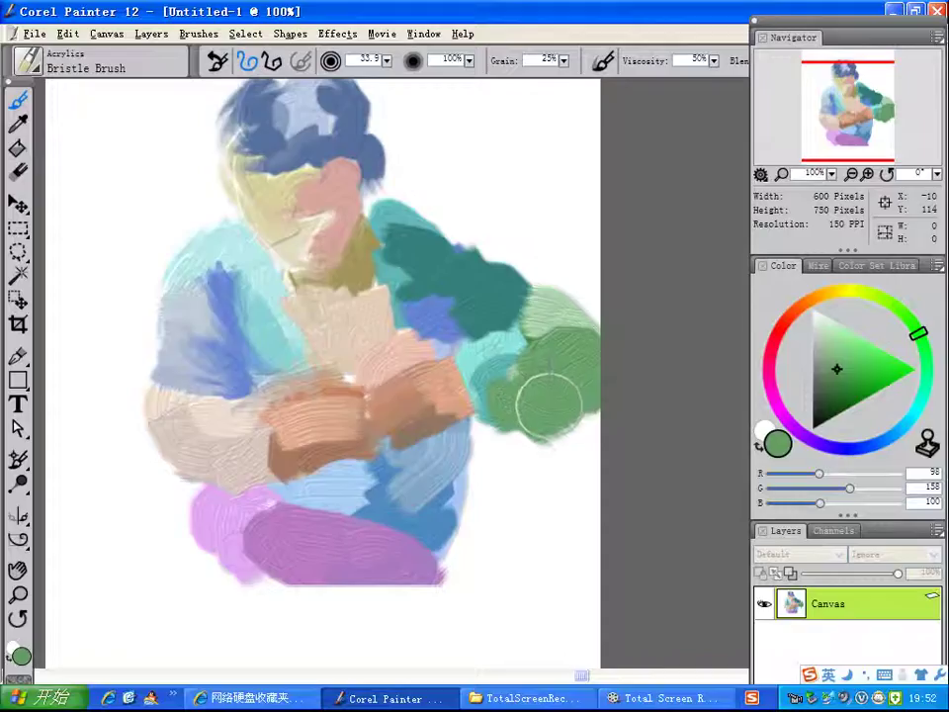
# - Paint a broad lavender mass (RGB 176, 139, 203) over and below the purple lap, down to the visible lower area
pyautogui.click(802, 436)
pyautogui.click(837, 349)
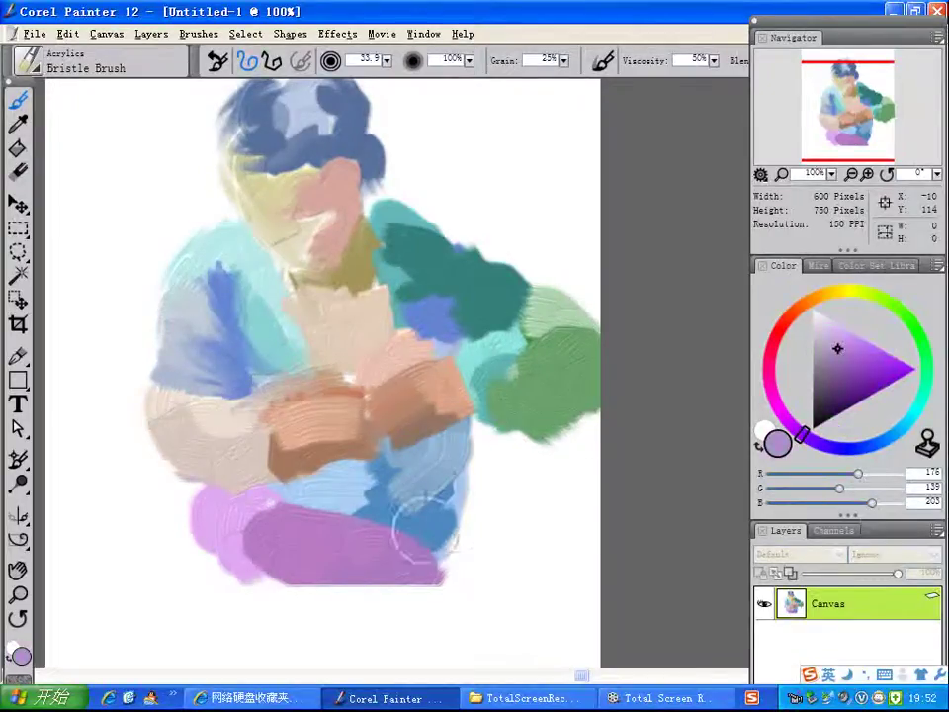
pyautogui.moveTo(247, 524)
pyautogui.mouseDown()
pyautogui.moveTo(456, 573)
pyautogui.moveTo(435, 605)
pyautogui.moveTo(401, 623)
pyautogui.moveTo(248, 632)
pyautogui.moveTo(203, 534)
pyautogui.moveTo(228, 603)
pyautogui.moveTo(318, 591)
pyautogui.moveTo(328, 572)
pyautogui.moveTo(302, 578)
pyautogui.mouseUp()
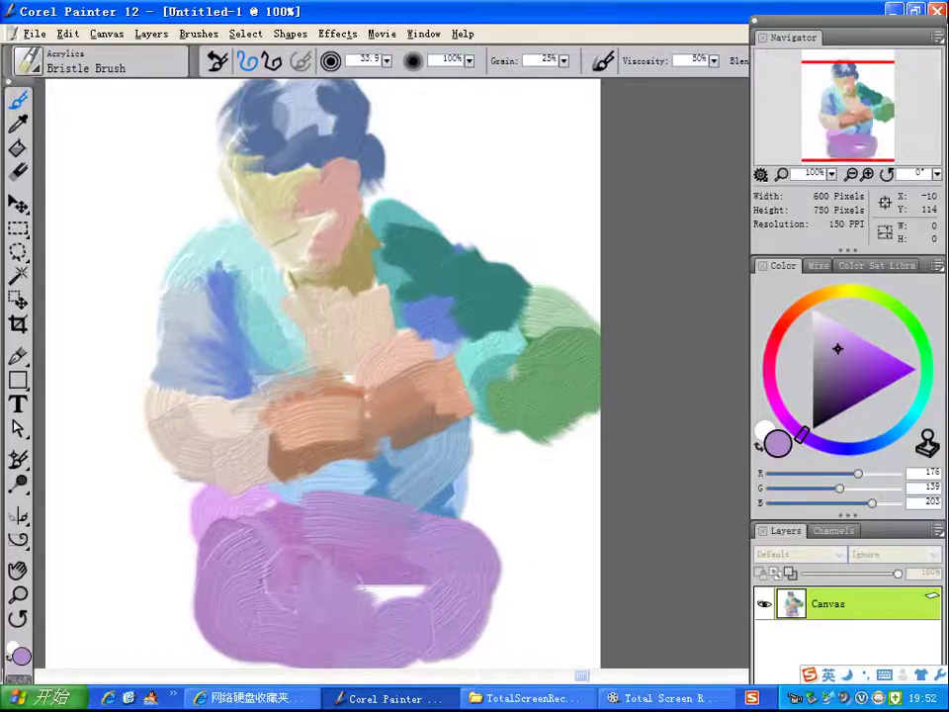
pyautogui.moveTo(219, 608); pyautogui.dragTo(255, 569)
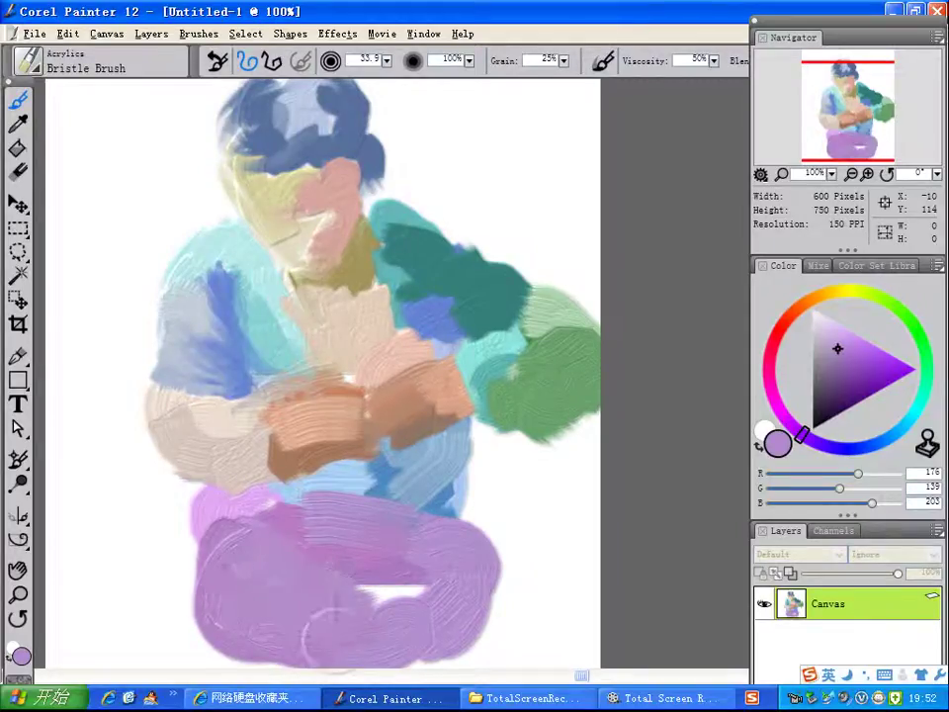
# - Paint a greyish purple patch (RGB 122, 101, 137) within the lavender mass and a light blue patch (RGB 129, 167, 209) above it
pyautogui.click(832, 371)
pyautogui.moveTo(339, 564)
pyautogui.mouseDown()
pyautogui.moveTo(373, 628)
pyautogui.moveTo(358, 600)
pyautogui.moveTo(392, 605)
pyautogui.mouseUp()
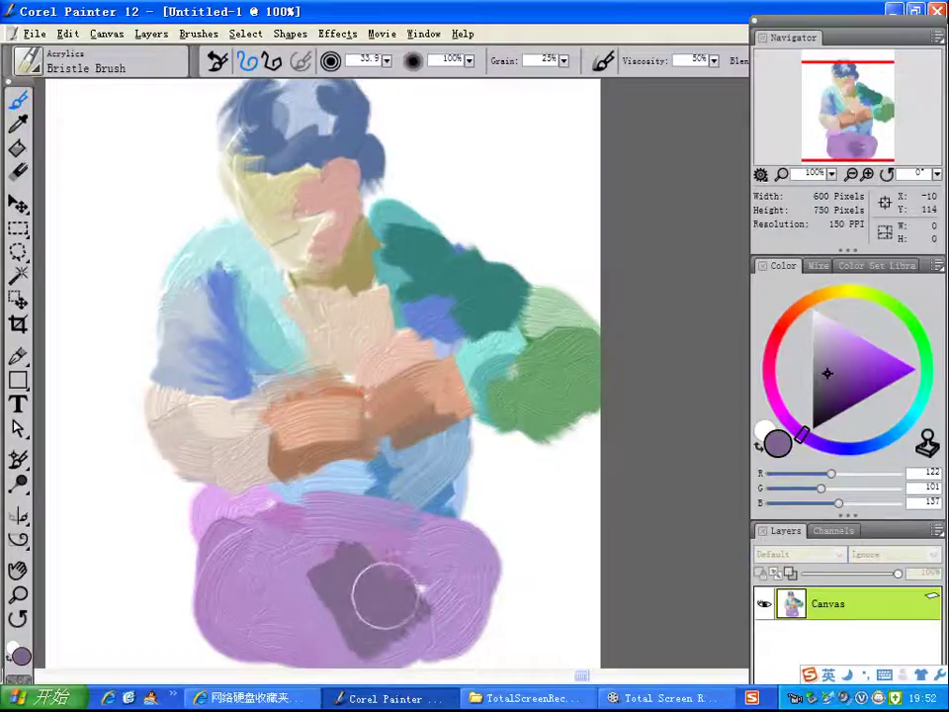
pyautogui.click(844, 349)
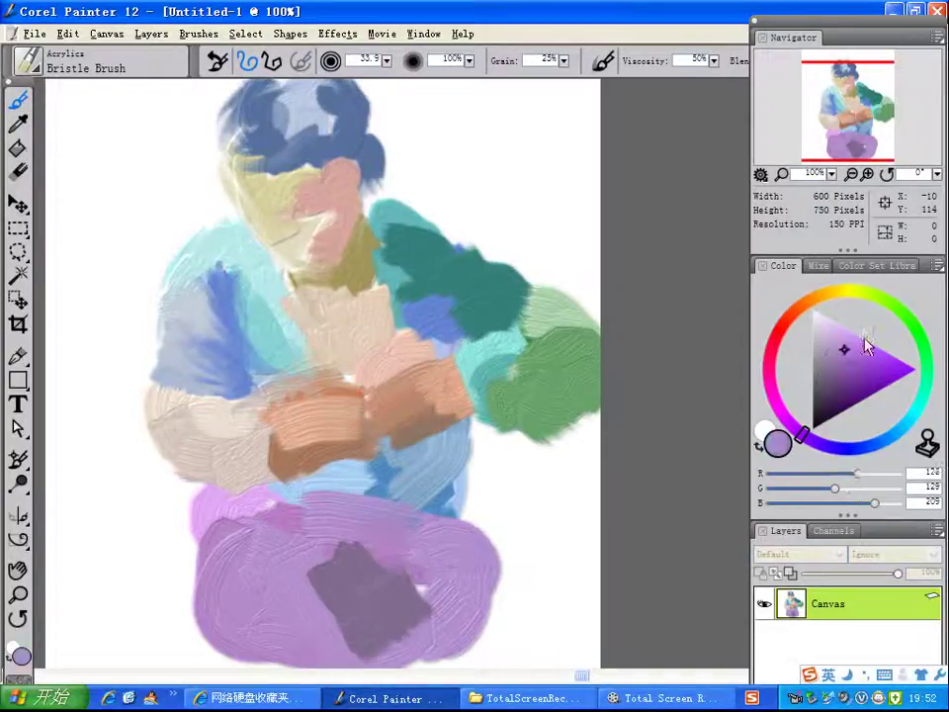
pyautogui.click(890, 440)
pyautogui.moveTo(326, 516)
pyautogui.mouseDown()
pyautogui.moveTo(339, 554)
pyautogui.moveTo(379, 574)
pyautogui.moveTo(425, 514)
pyautogui.mouseUp()
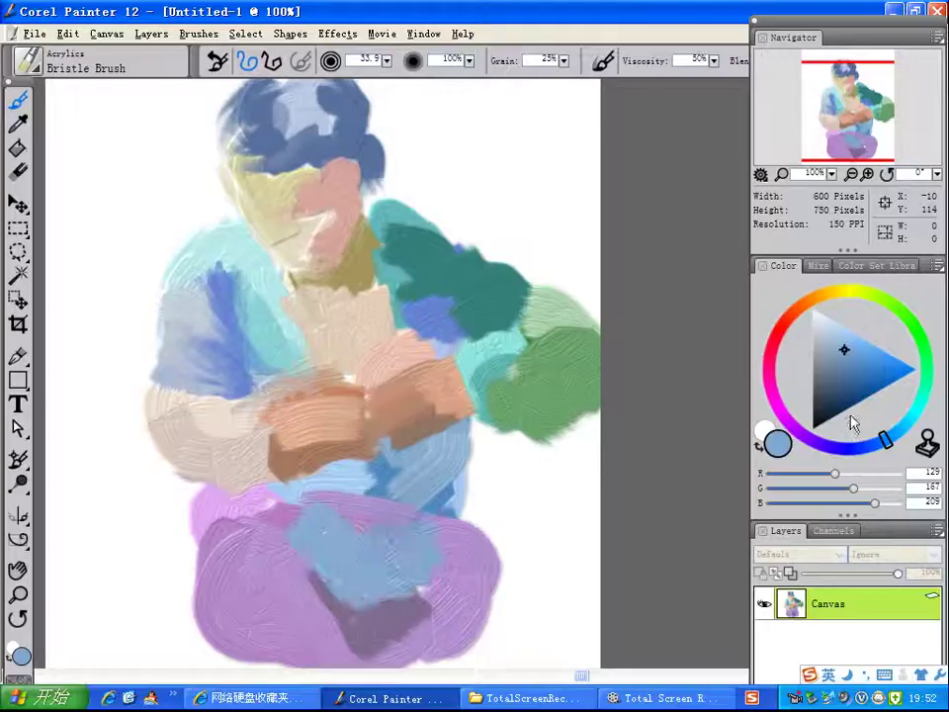
# - Paint the lap and leg outline in deep blue-violet (RGB 59, 48, 166), and the two lower legs in muted lavender (RGB 151, 147, 195)
pyautogui.click(843, 449)
pyautogui.click(862, 379)
pyautogui.moveTo(333, 522)
pyautogui.mouseDown()
pyautogui.moveTo(359, 536)
pyautogui.moveTo(356, 521)
pyautogui.moveTo(407, 569)
pyautogui.moveTo(426, 541)
pyautogui.moveTo(392, 597)
pyautogui.moveTo(440, 545)
pyautogui.moveTo(441, 535)
pyautogui.moveTo(423, 528)
pyautogui.moveTo(297, 528)
pyautogui.moveTo(326, 518)
pyautogui.moveTo(304, 517)
pyautogui.moveTo(281, 539)
pyautogui.mouseUp()
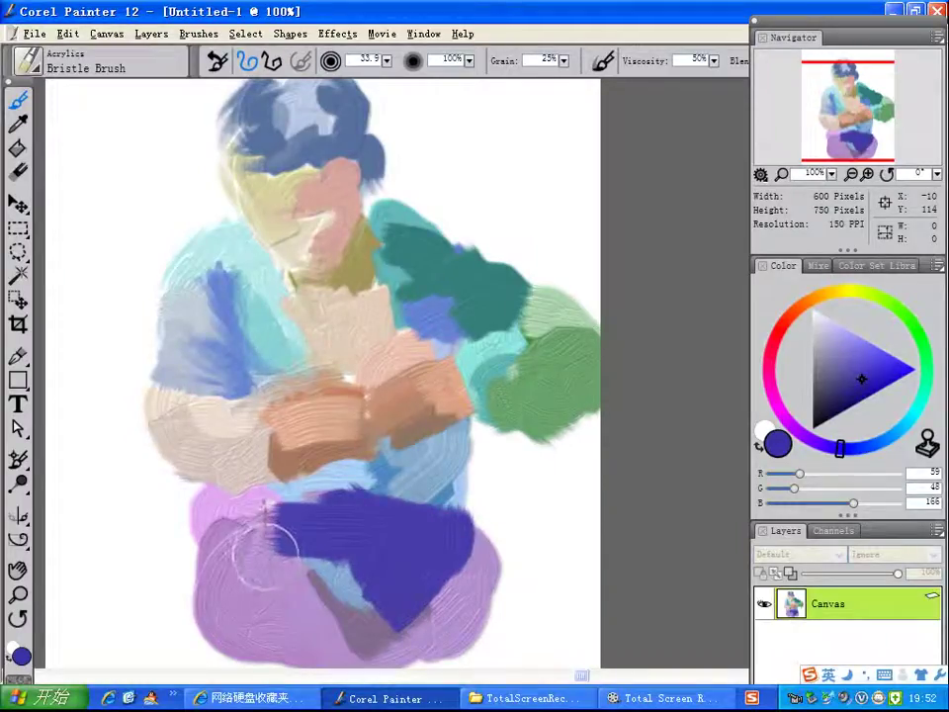
pyautogui.moveTo(229, 542)
pyautogui.mouseDown()
pyautogui.moveTo(259, 536)
pyautogui.moveTo(248, 573)
pyautogui.moveTo(262, 587)
pyautogui.moveTo(312, 565)
pyautogui.moveTo(282, 534)
pyautogui.moveTo(242, 576)
pyautogui.moveTo(298, 621)
pyautogui.mouseUp()
pyautogui.click(831, 348)
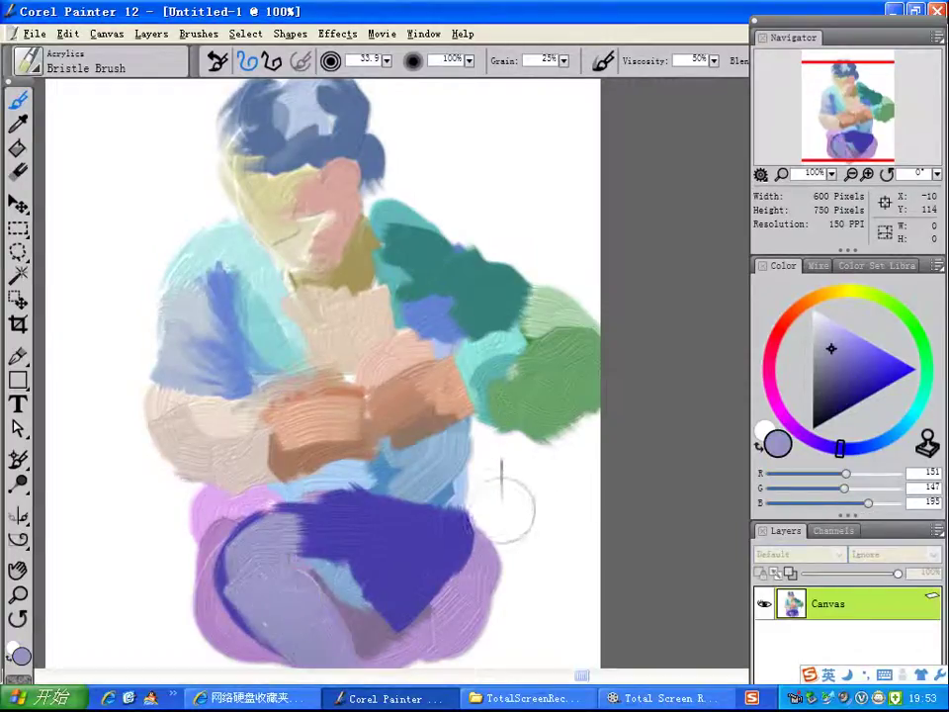
pyautogui.moveTo(489, 593)
pyautogui.mouseDown()
pyautogui.moveTo(470, 576)
pyautogui.moveTo(538, 660)
pyautogui.mouseUp()
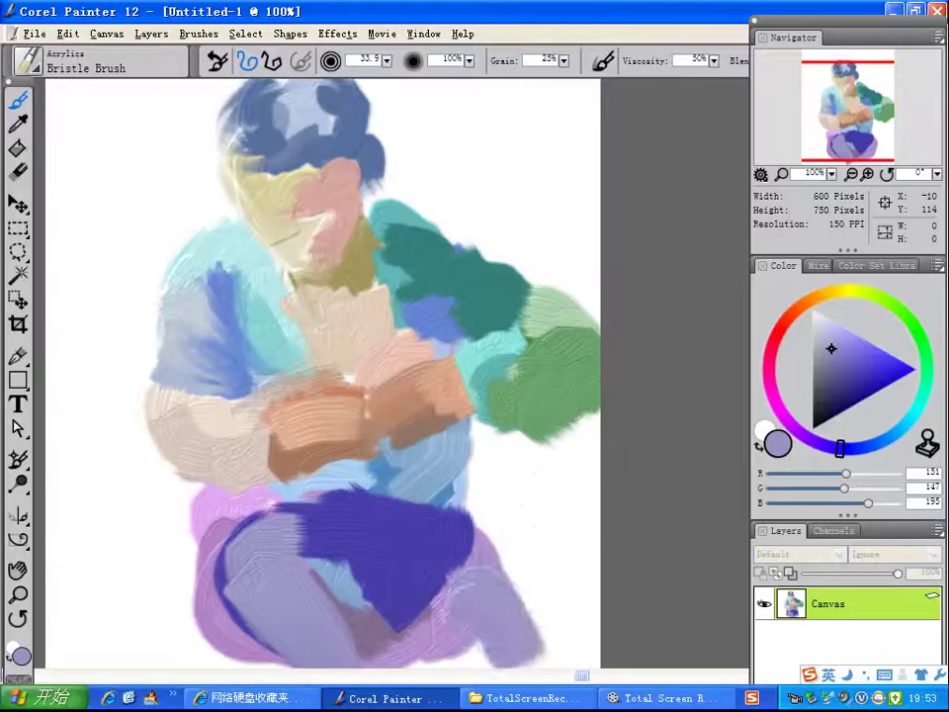
# - Paint the lower leg under the blue-violet lap's pointed edge in greyish green (RGB 169, 195, 147), with brighter green (RGB 139, 195, 93) on its inner side
pyautogui.click(798, 309)
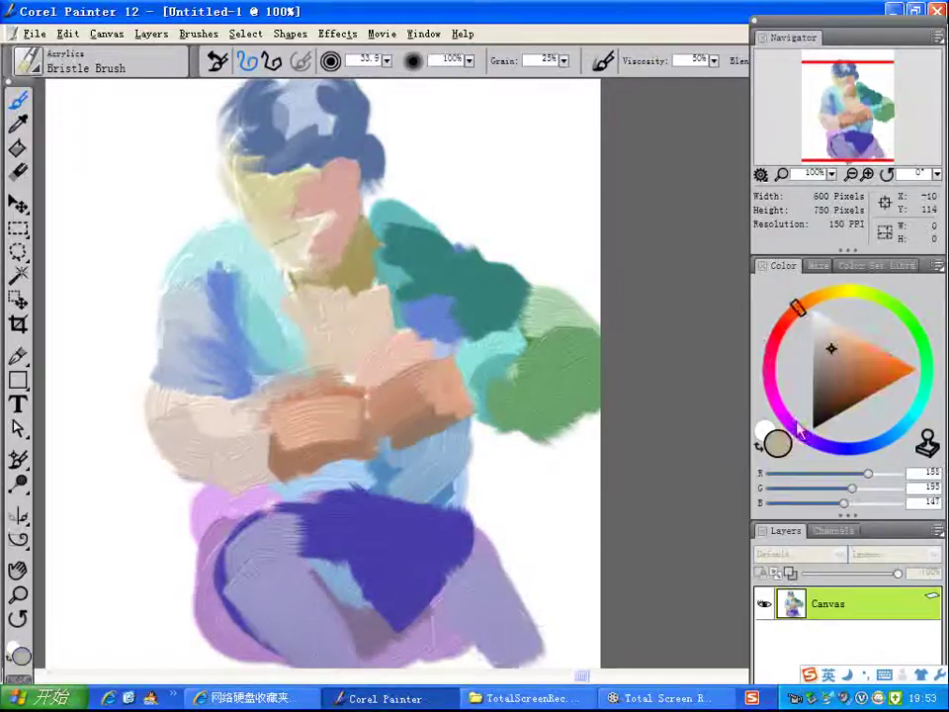
pyautogui.click(895, 311)
pyautogui.moveTo(465, 569)
pyautogui.mouseDown()
pyautogui.moveTo(508, 631)
pyautogui.moveTo(449, 605)
pyautogui.moveTo(440, 623)
pyautogui.moveTo(488, 658)
pyautogui.mouseUp()
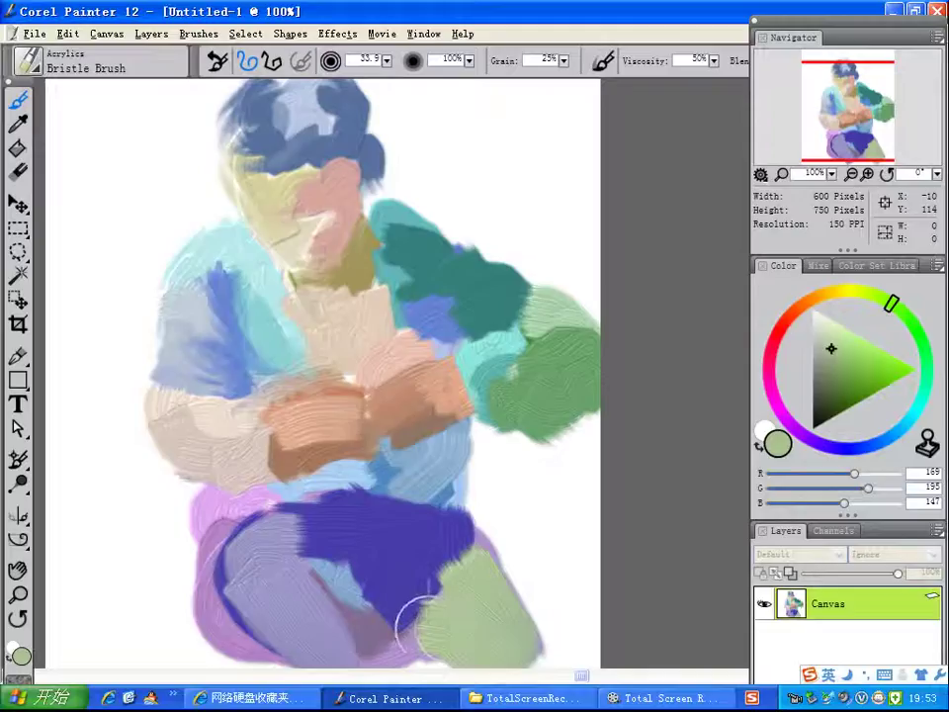
pyautogui.click(853, 361)
pyautogui.moveTo(408, 613)
pyautogui.mouseDown()
pyautogui.moveTo(437, 591)
pyautogui.moveTo(422, 645)
pyautogui.moveTo(417, 581)
pyautogui.moveTo(452, 561)
pyautogui.moveTo(466, 611)
pyautogui.mouseUp()
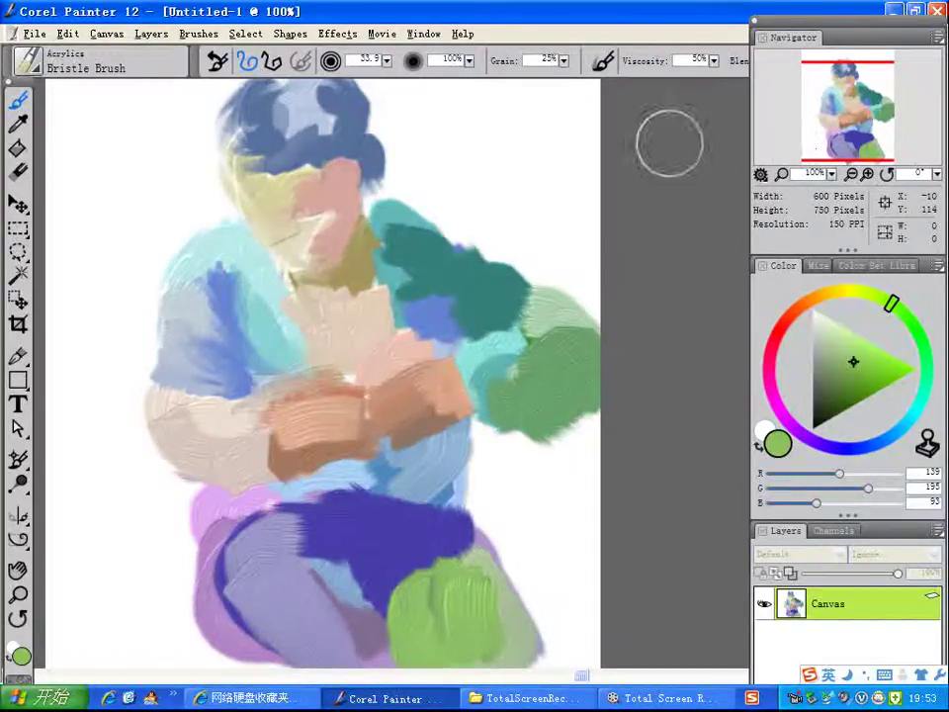
# - Paint the hip and seat beside the lavender leg in muted mauve (RGB 189, 142, 190), widening the mass outward at its base
pyautogui.click(791, 408)
pyautogui.click(817, 329)
pyautogui.moveTo(306, 533)
pyautogui.mouseDown()
pyautogui.moveTo(276, 539)
pyautogui.moveTo(265, 519)
pyautogui.moveTo(226, 509)
pyautogui.moveTo(203, 603)
pyautogui.moveTo(257, 509)
pyautogui.moveTo(193, 563)
pyautogui.moveTo(203, 546)
pyautogui.moveTo(211, 581)
pyautogui.moveTo(183, 593)
pyautogui.moveTo(156, 633)
pyautogui.moveTo(183, 621)
pyautogui.mouseUp()
pyautogui.click(831, 351)
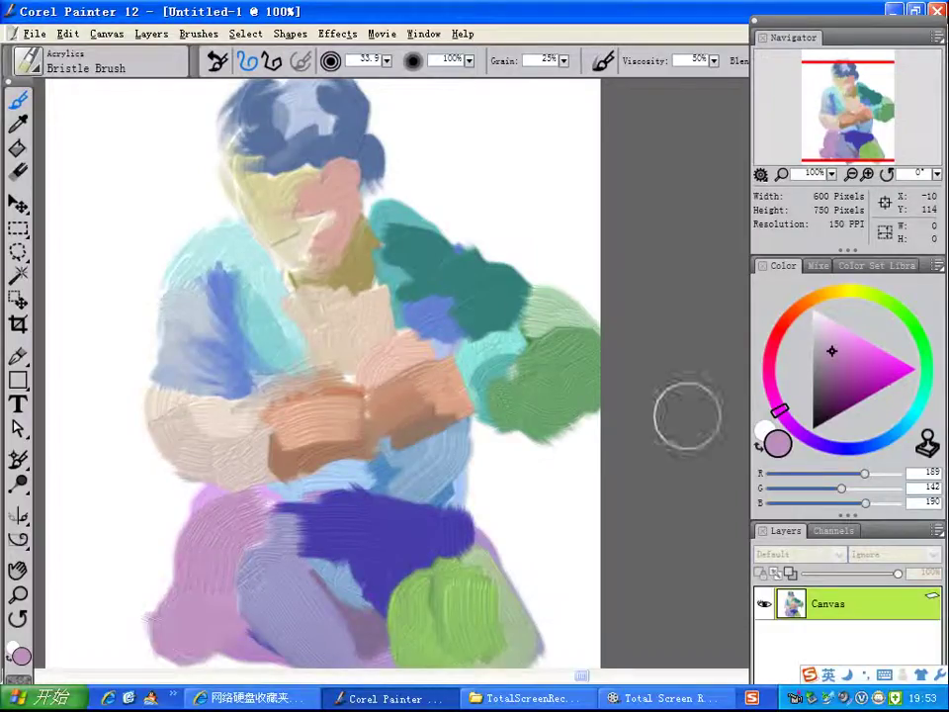
# - Paint the thigh beside the mauve hip in terracotta (RGB 195, 135, 117), covering the lavender leg
pyautogui.moveTo(802, 427); pyautogui.dragTo(791, 315)
pyautogui.click(845, 359)
pyautogui.moveTo(237, 512)
pyautogui.mouseDown()
pyautogui.moveTo(234, 580)
pyautogui.moveTo(312, 664)
pyautogui.moveTo(339, 650)
pyautogui.mouseUp()
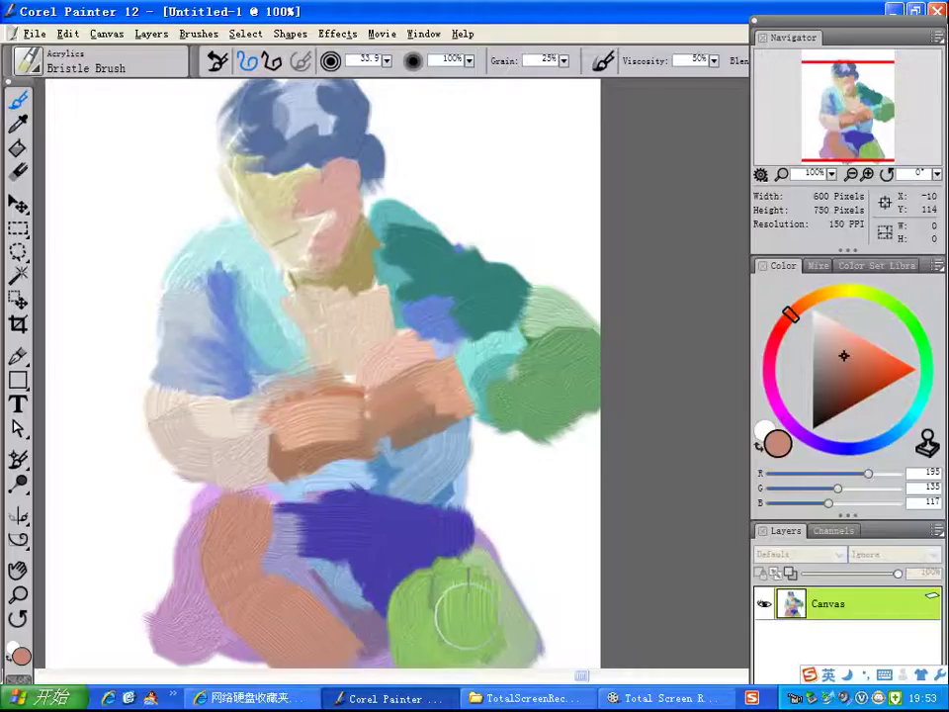
pyautogui.moveTo(461, 613); pyautogui.dragTo(433, 615)
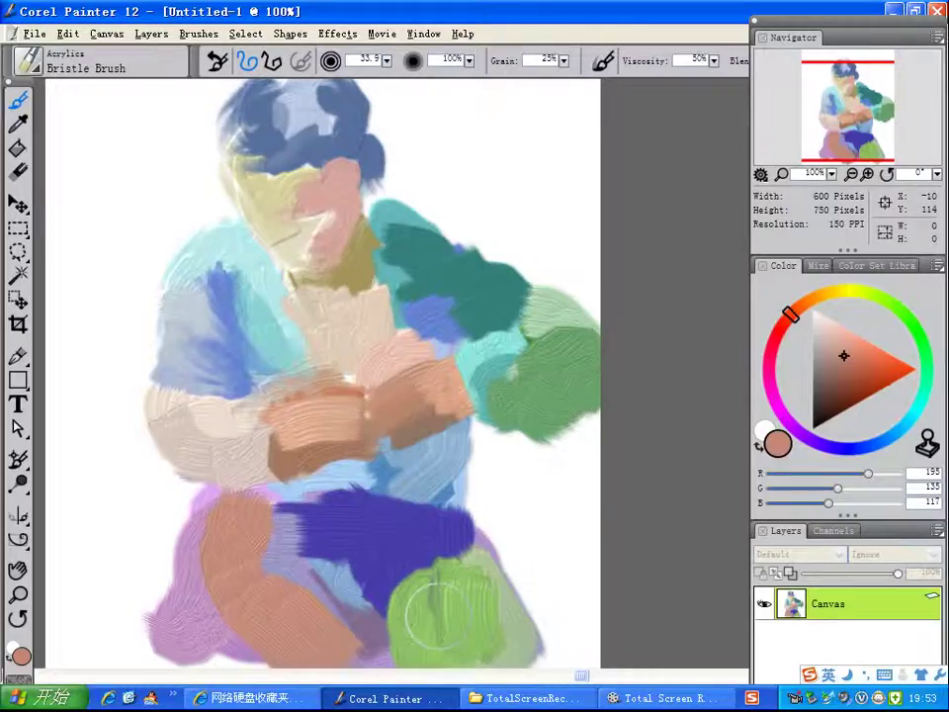
pyautogui.moveTo(214, 542)
pyautogui.mouseDown()
pyautogui.moveTo(237, 599)
pyautogui.moveTo(238, 574)
pyautogui.moveTo(272, 579)
pyautogui.moveTo(272, 566)
pyautogui.moveTo(316, 606)
pyautogui.mouseUp()
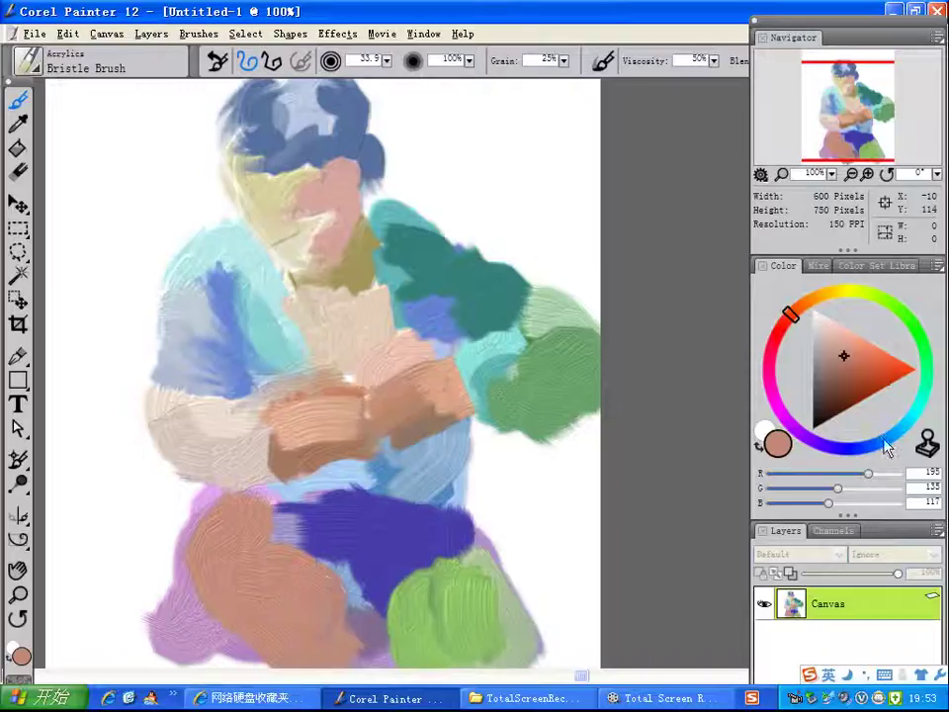
# - Paint the knee at the end of the terracotta thigh in blue (RGB 117, 158, 195) and cover it with soft green (RGB 151, 195, 117)
pyautogui.click(883, 439)
pyautogui.moveTo(371, 561)
pyautogui.mouseDown()
pyautogui.moveTo(371, 589)
pyautogui.moveTo(311, 578)
pyautogui.moveTo(296, 614)
pyautogui.moveTo(317, 589)
pyautogui.mouseUp()
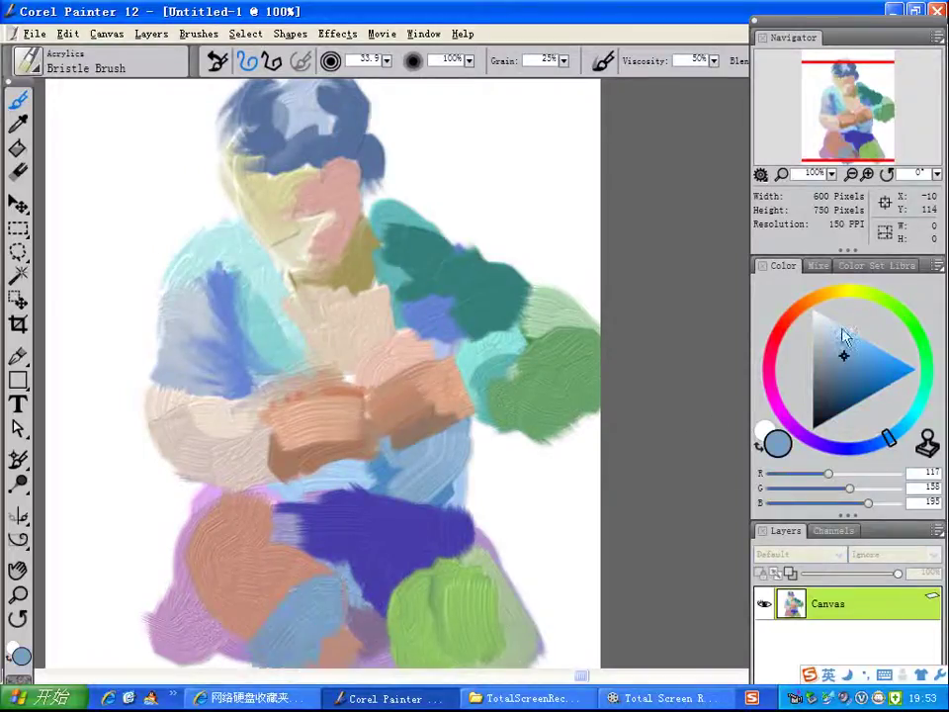
pyautogui.click(897, 306)
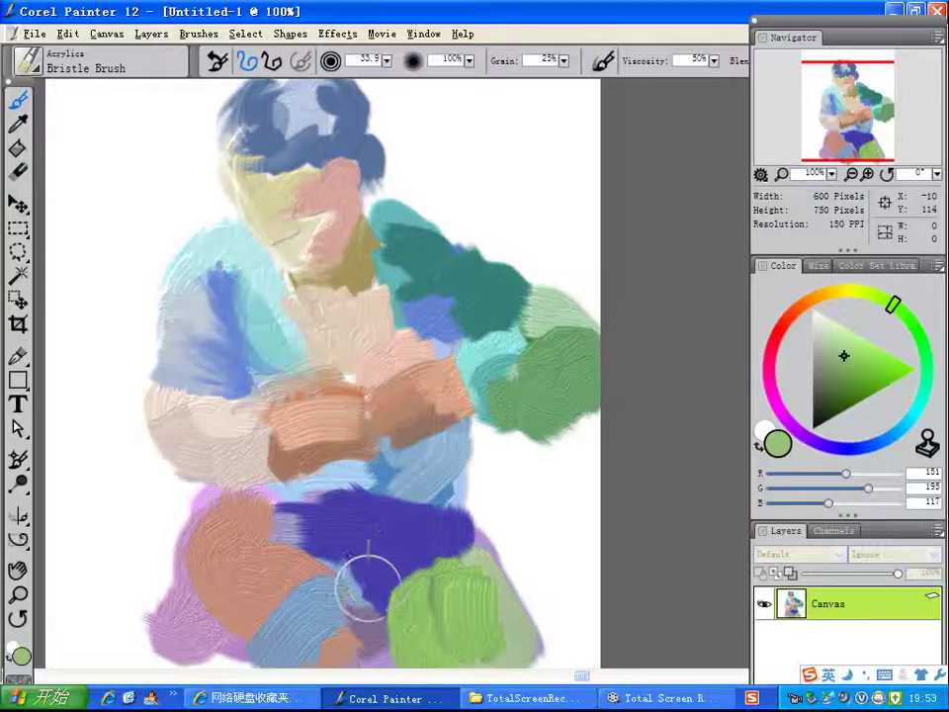
pyautogui.moveTo(321, 606)
pyautogui.mouseDown()
pyautogui.moveTo(317, 636)
pyautogui.moveTo(315, 607)
pyautogui.moveTo(277, 633)
pyautogui.moveTo(257, 664)
pyautogui.mouseUp()
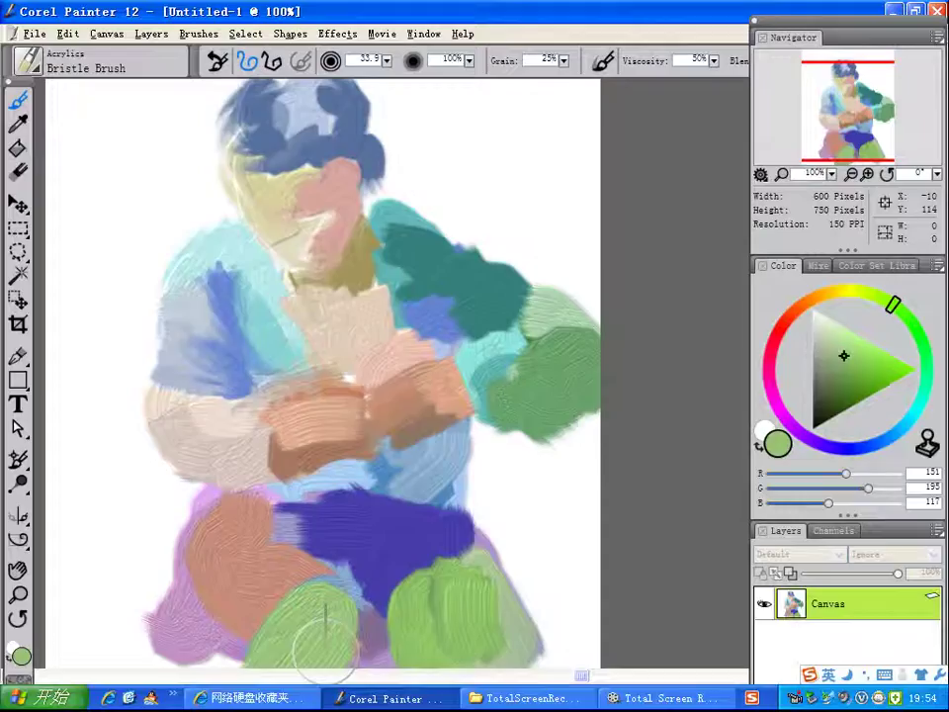
# - Repaint the other leg in vivid green (RGB 131, 204, 76) and paint a red patch (RGB 204, 76, 83) over its inner side
pyautogui.click(865, 364)
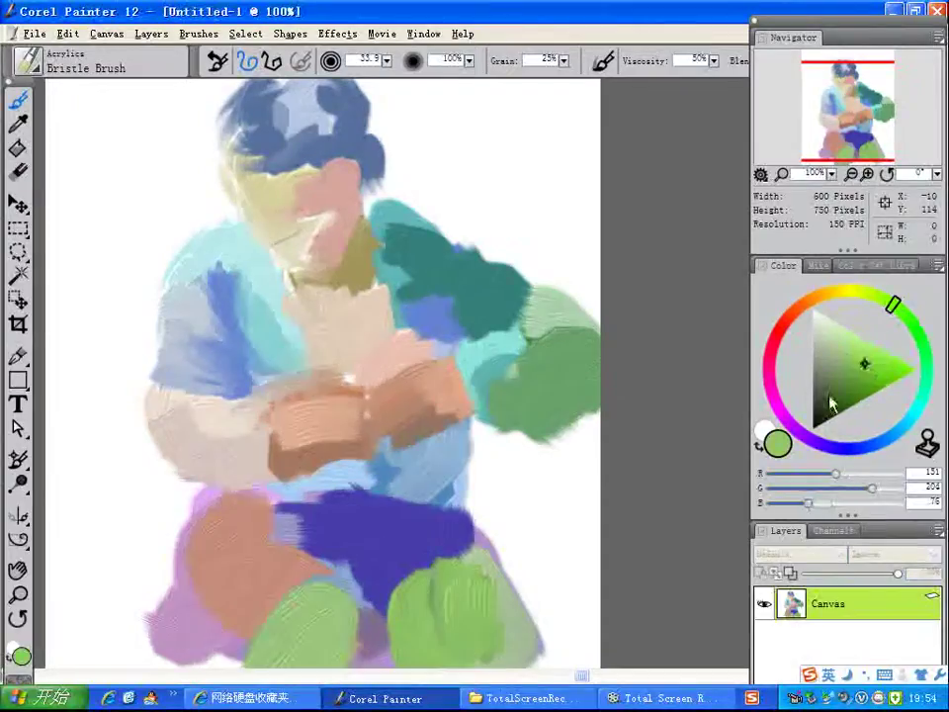
pyautogui.moveTo(478, 568)
pyautogui.mouseDown()
pyautogui.moveTo(451, 614)
pyautogui.moveTo(462, 593)
pyautogui.moveTo(451, 568)
pyautogui.moveTo(478, 589)
pyautogui.moveTo(484, 613)
pyautogui.moveTo(491, 596)
pyautogui.mouseUp()
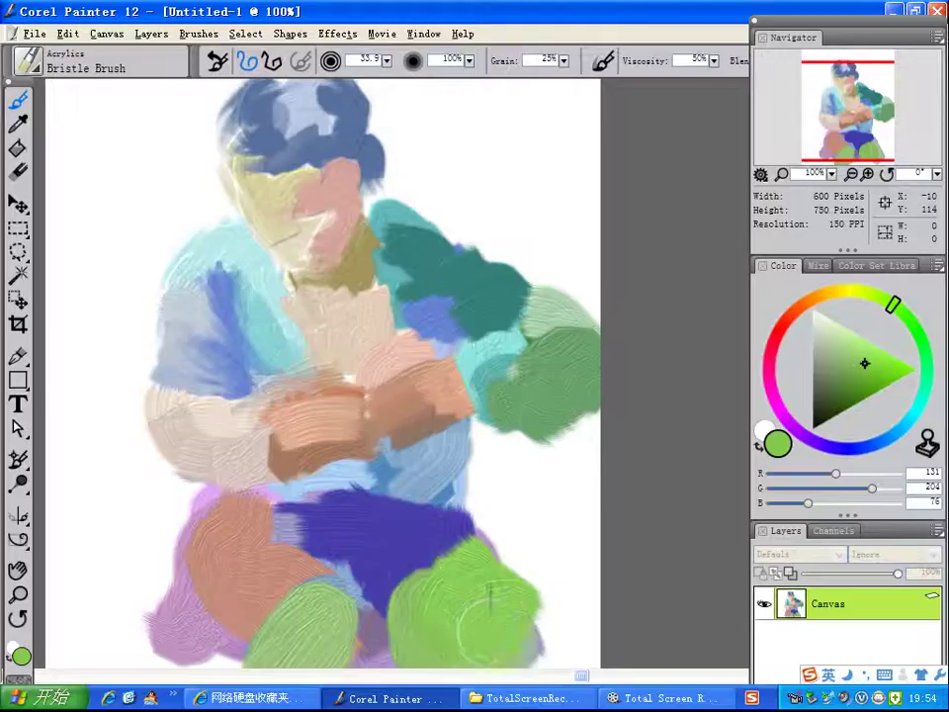
pyautogui.click(780, 333)
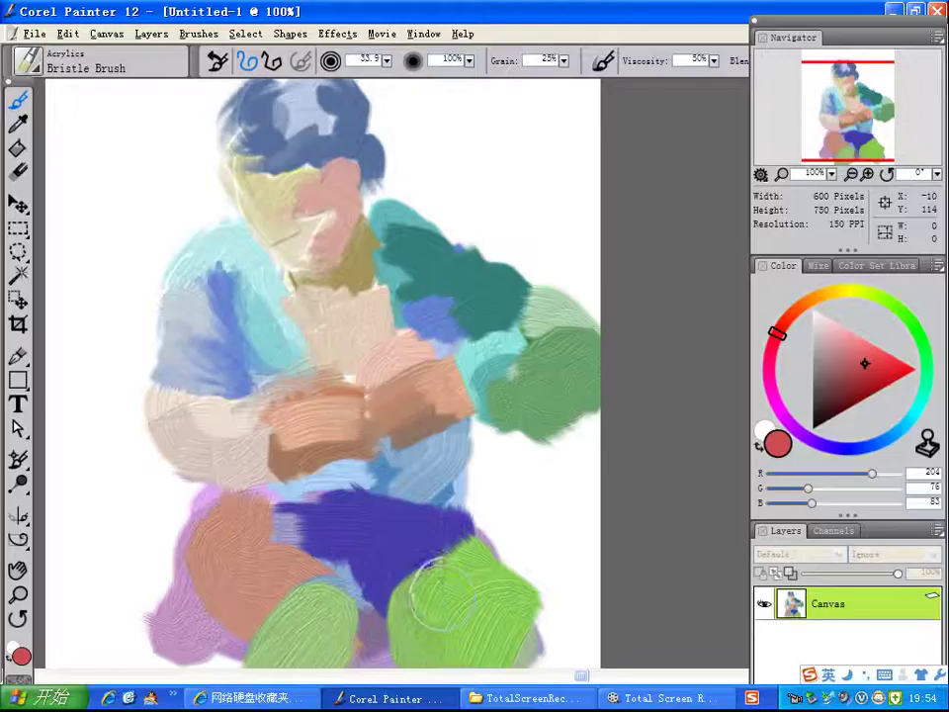
pyautogui.moveTo(434, 576)
pyautogui.mouseDown()
pyautogui.moveTo(436, 608)
pyautogui.moveTo(462, 632)
pyautogui.moveTo(414, 598)
pyautogui.moveTo(402, 636)
pyautogui.mouseUp()
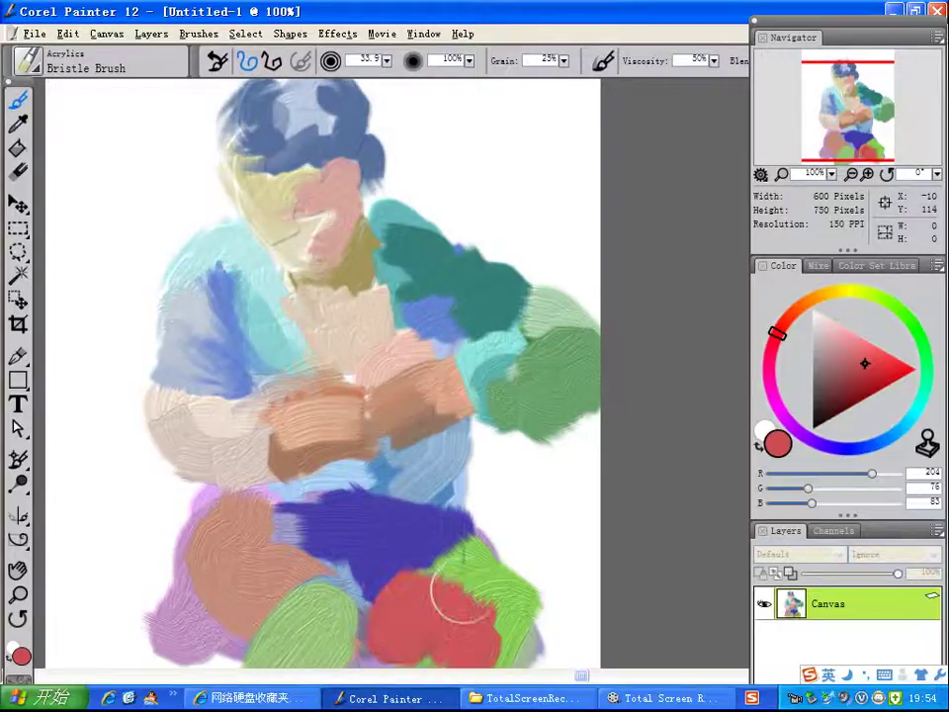
# - Paint a rounded tan knee patch (RGB 221, 178, 133) at the outer end of the vivid green leg
pyautogui.click(812, 299)
pyautogui.click(847, 345)
pyautogui.moveTo(492, 623)
pyautogui.mouseDown()
pyautogui.moveTo(539, 618)
pyautogui.moveTo(524, 643)
pyautogui.moveTo(543, 632)
pyautogui.moveTo(519, 661)
pyautogui.mouseUp()
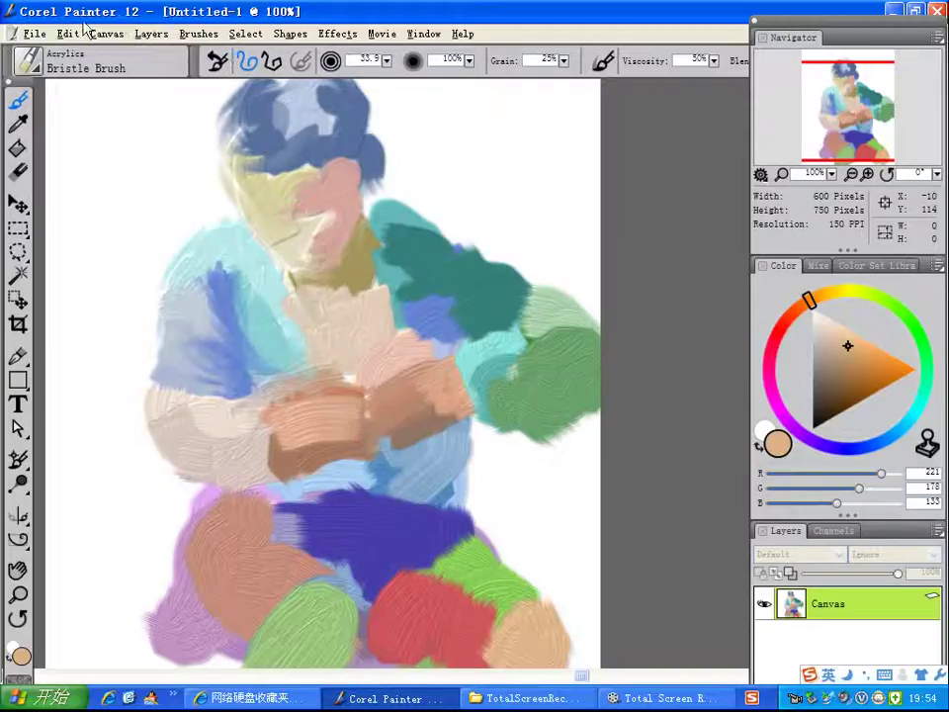
# - Scale the whole painting down slightly on the canvas with Free Transform
pyautogui.click(34, 33)
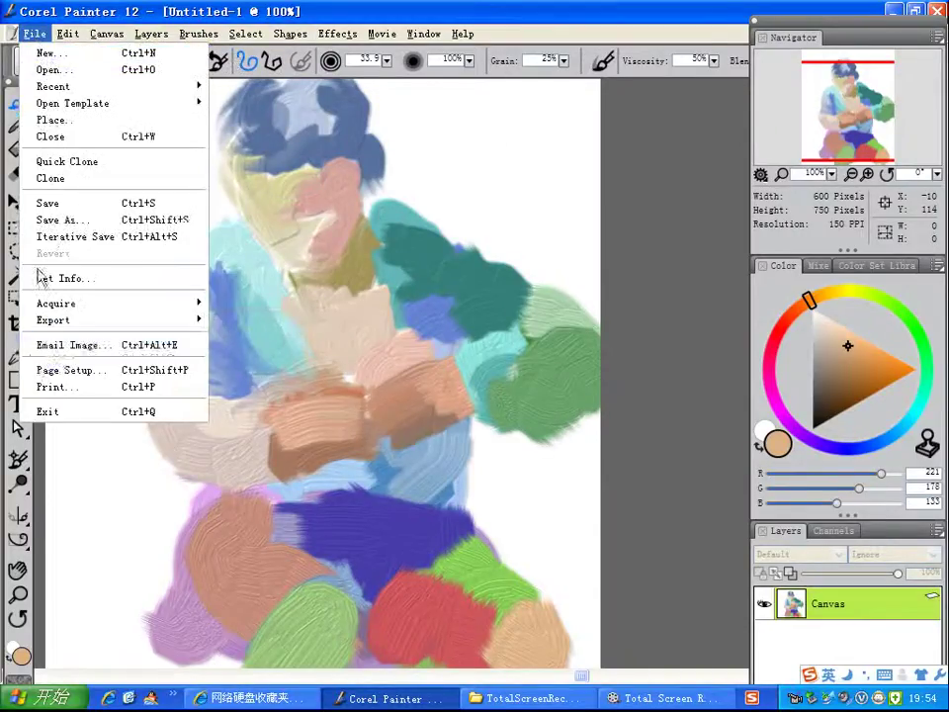
pyautogui.click(61, 34)
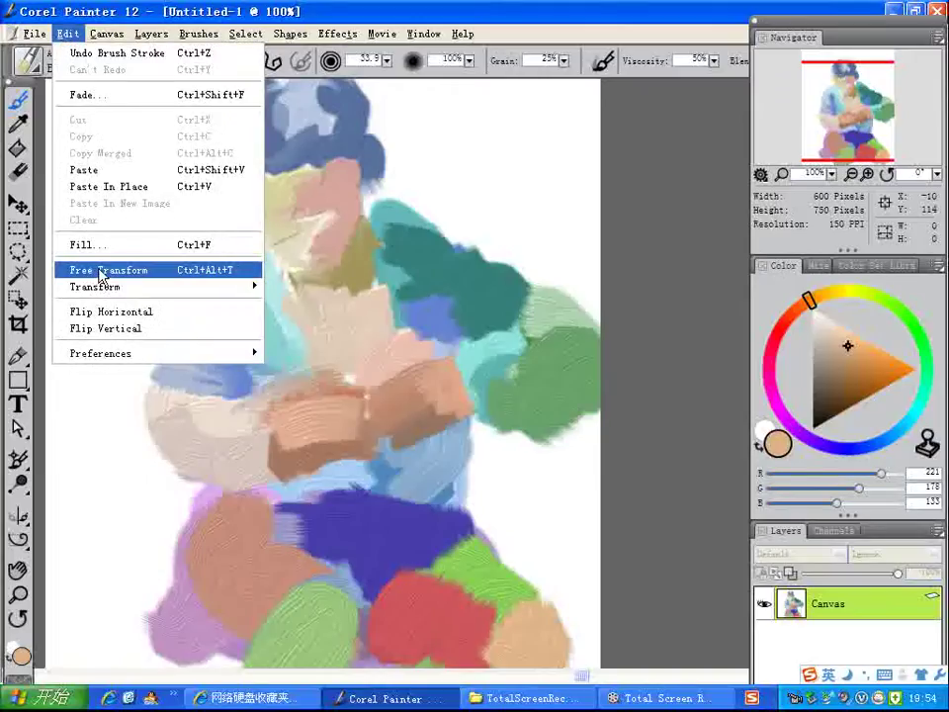
pyautogui.click(100, 271)
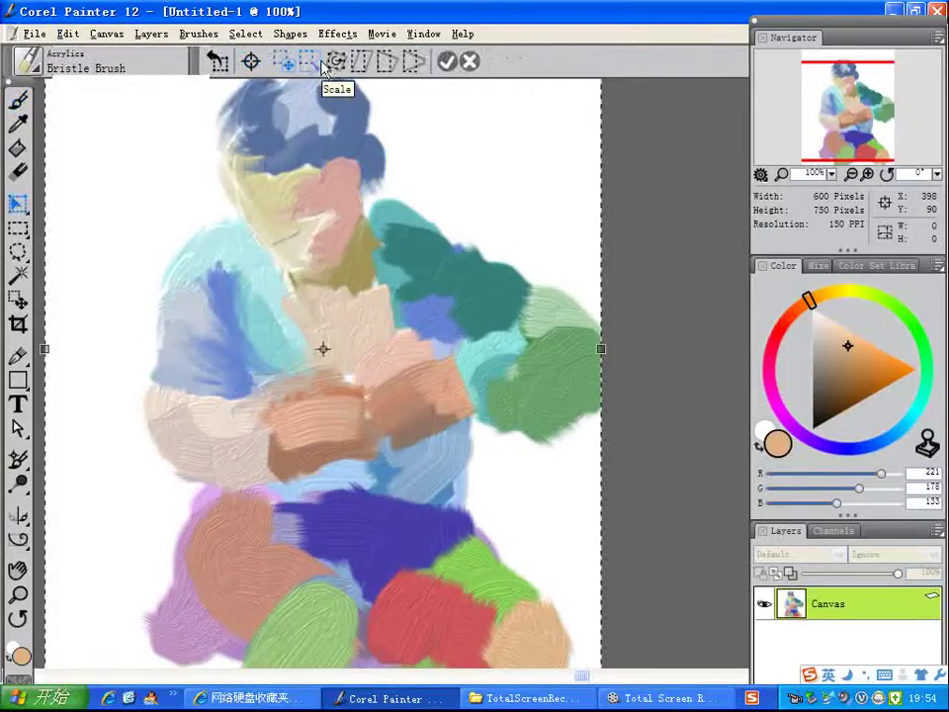
pyautogui.click(310, 62)
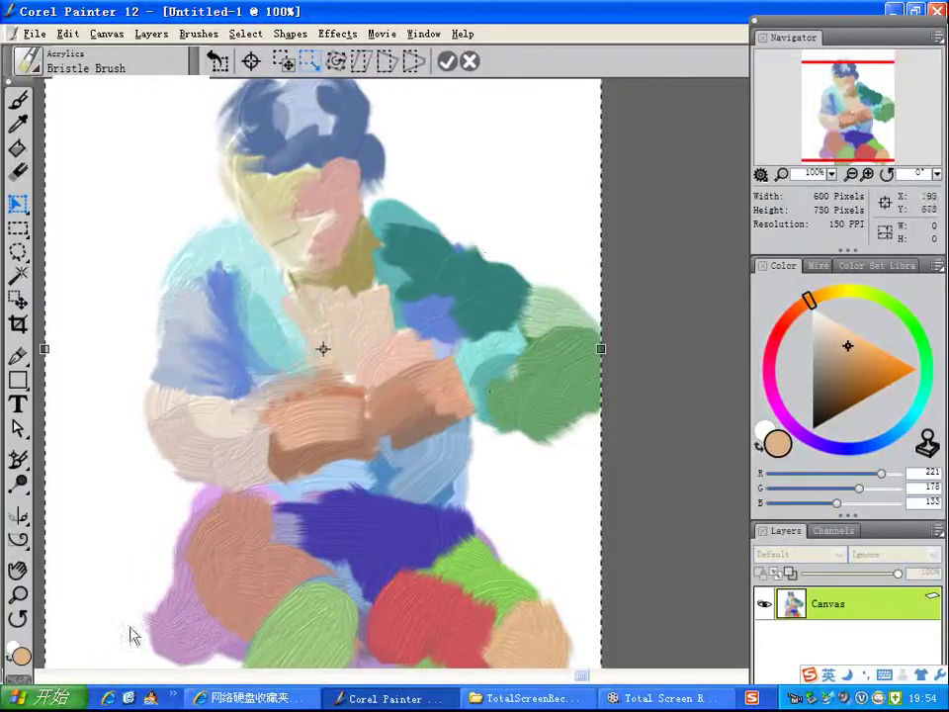
pyautogui.click(851, 175)
pyautogui.moveTo(571, 102); pyautogui.dragTo(561, 120)
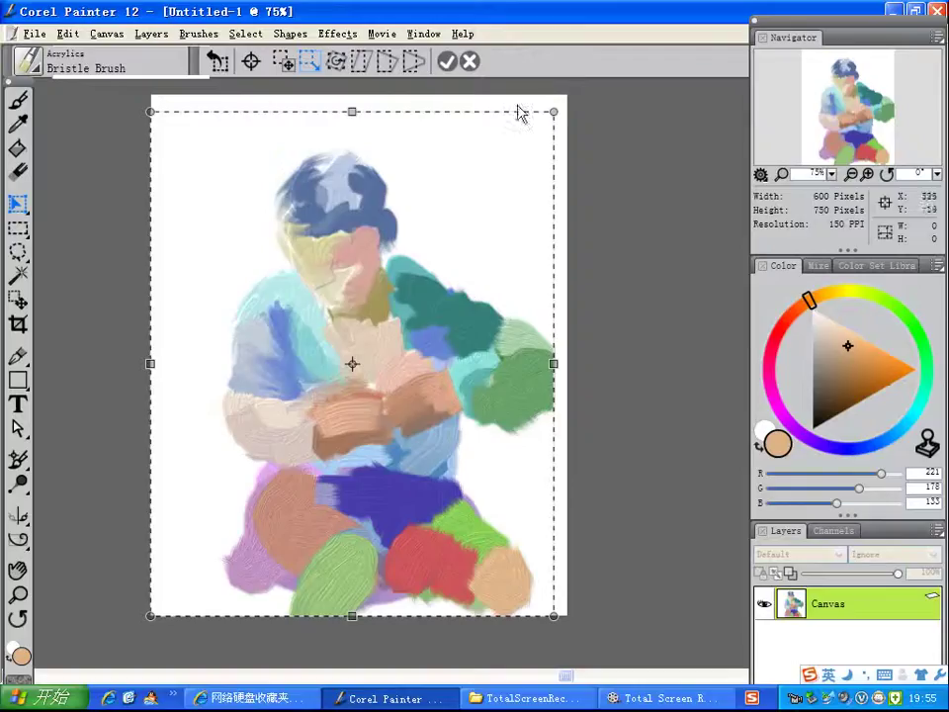
pyautogui.moveTo(153, 619); pyautogui.dragTo(172, 594)
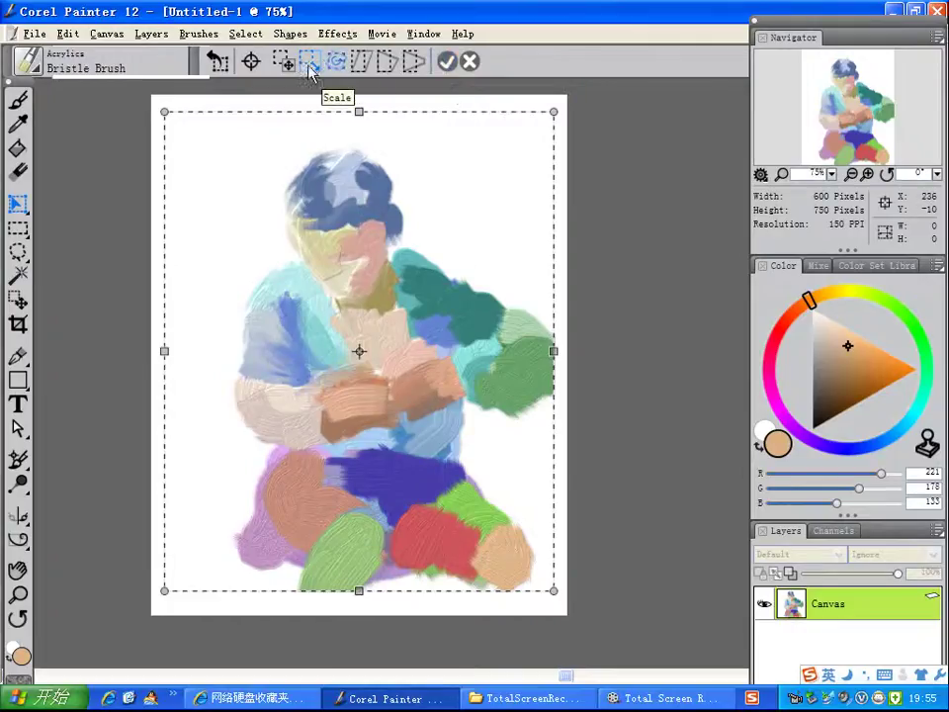
# - Move the scaled figure up and slightly sideways to free space below the legs, and apply the transform
pyautogui.click(302, 64)
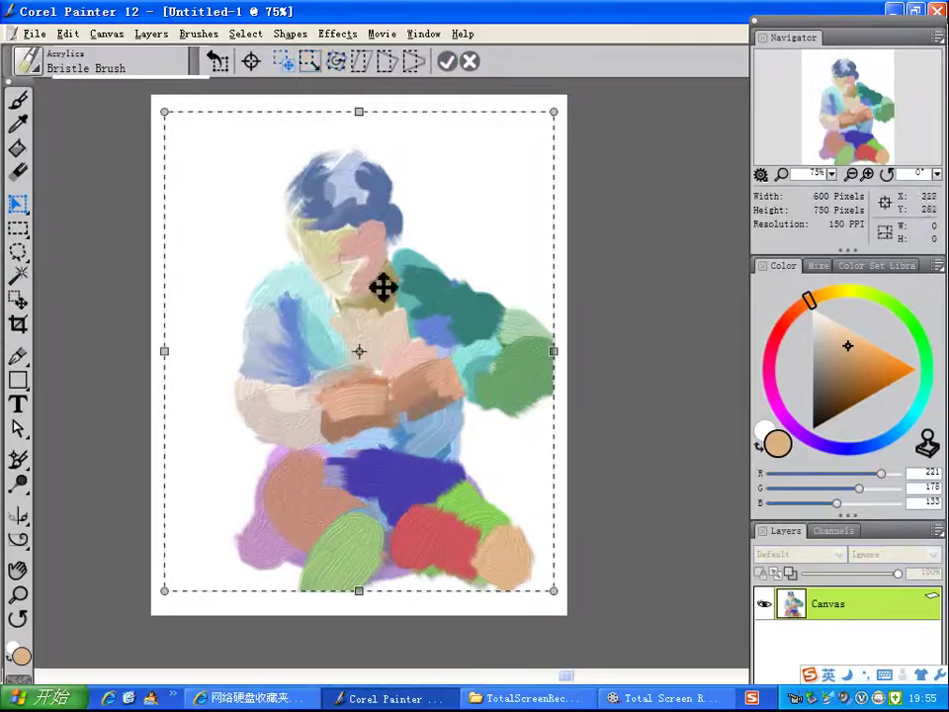
pyautogui.moveTo(372, 278); pyautogui.dragTo(369, 263)
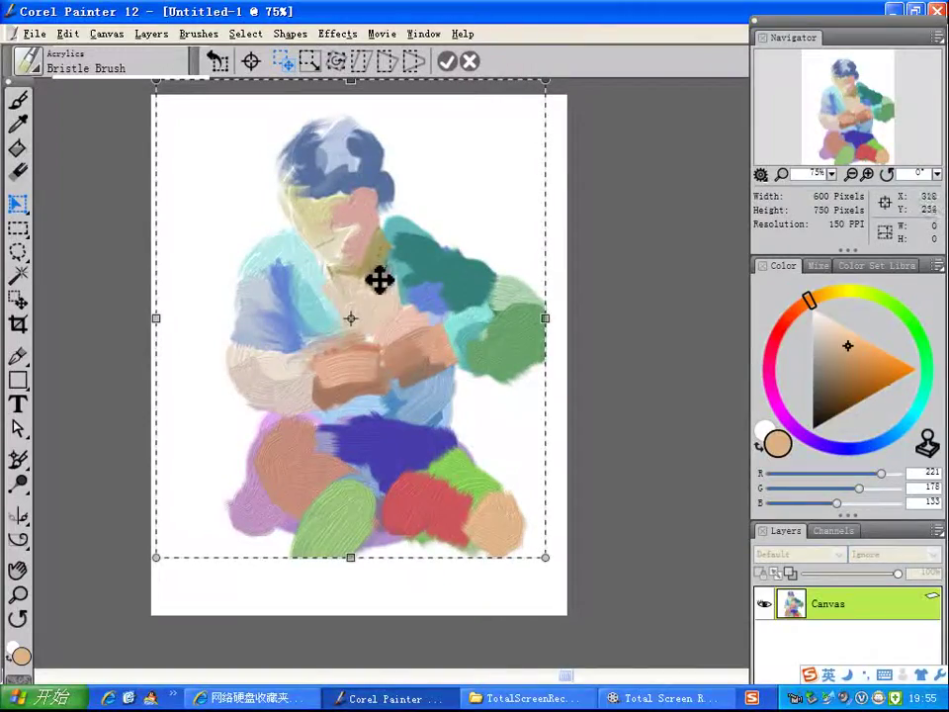
pyautogui.moveTo(375, 297)
pyautogui.mouseDown()
pyautogui.moveTo(370, 270)
pyautogui.moveTo(362, 288)
pyautogui.mouseUp()
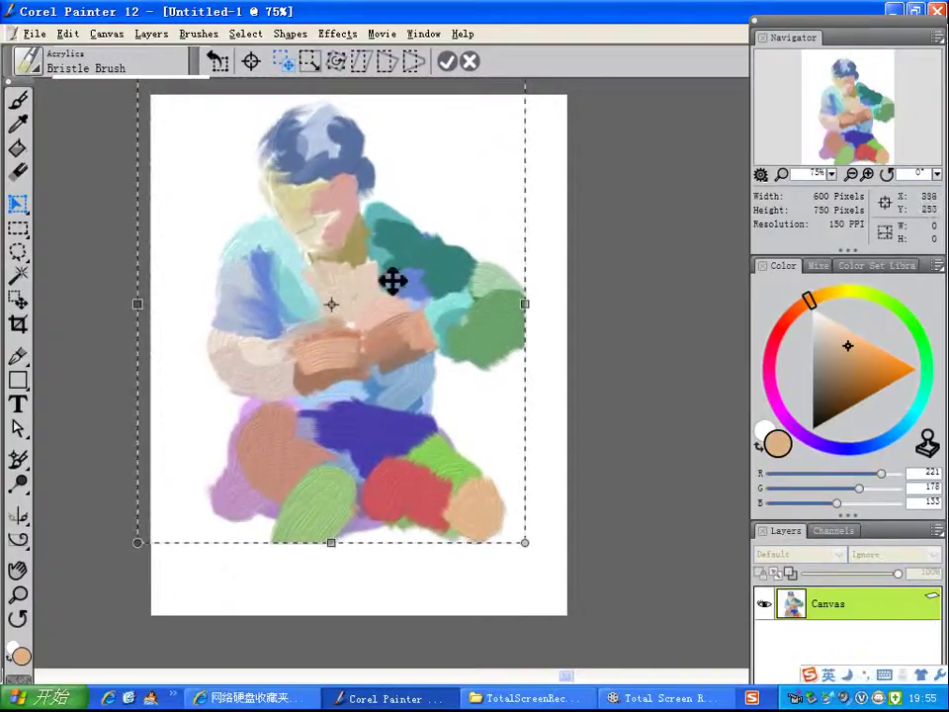
pyautogui.click(447, 62)
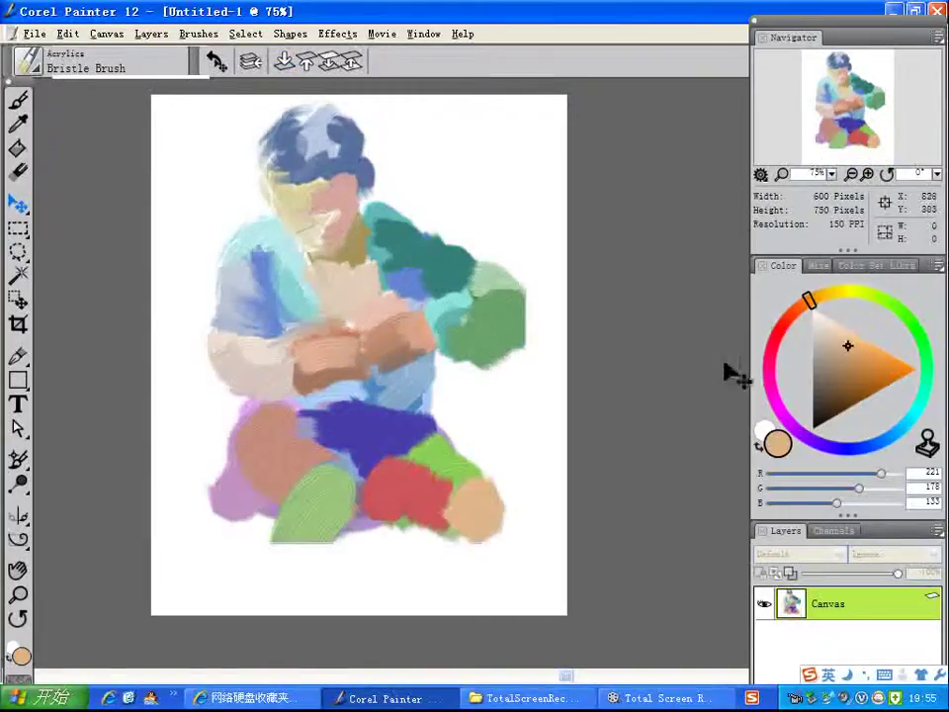
# - Paint the lower leg descending from the soft green knee in pale turquoise (RGB 169, 237, 228) with a light green outer side (RGB 169, 237, 186)
pyautogui.click(780, 345)
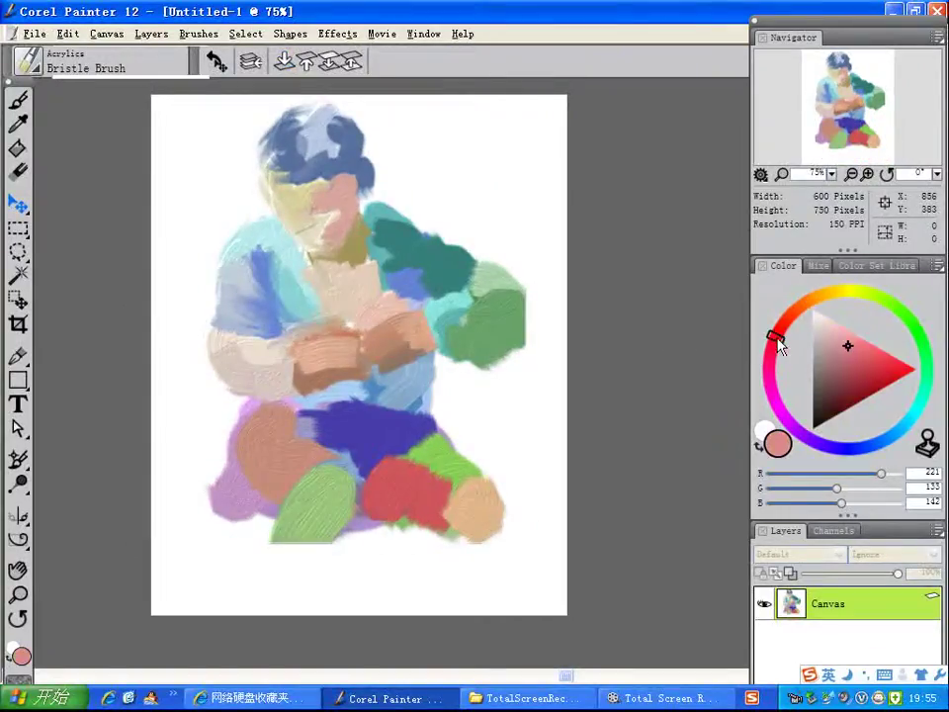
pyautogui.click(841, 451)
pyautogui.click(841, 334)
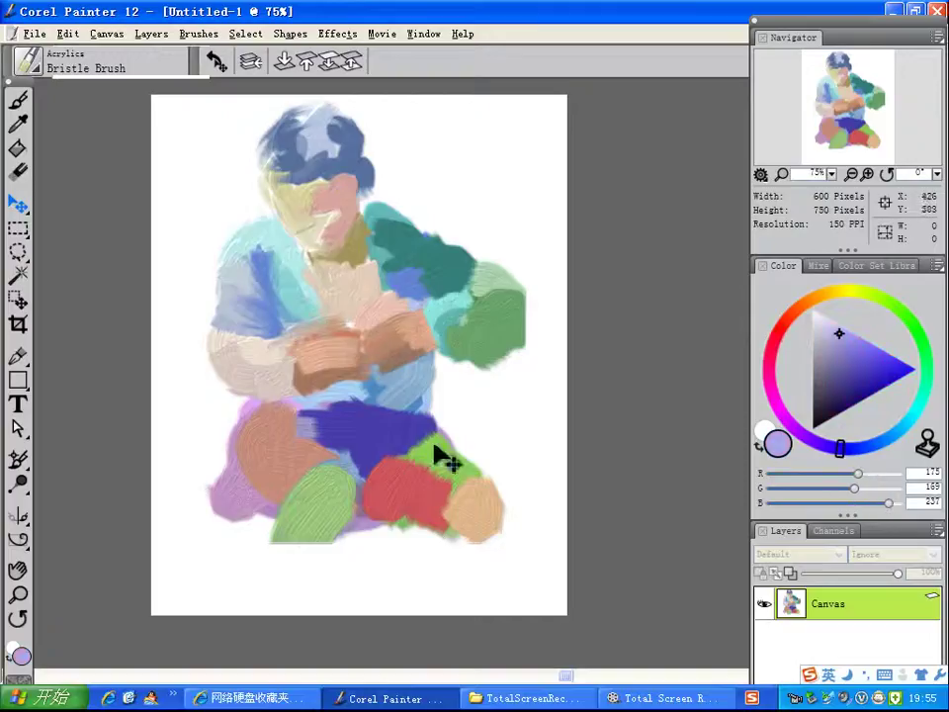
pyautogui.click(921, 405)
pyautogui.click(17, 99)
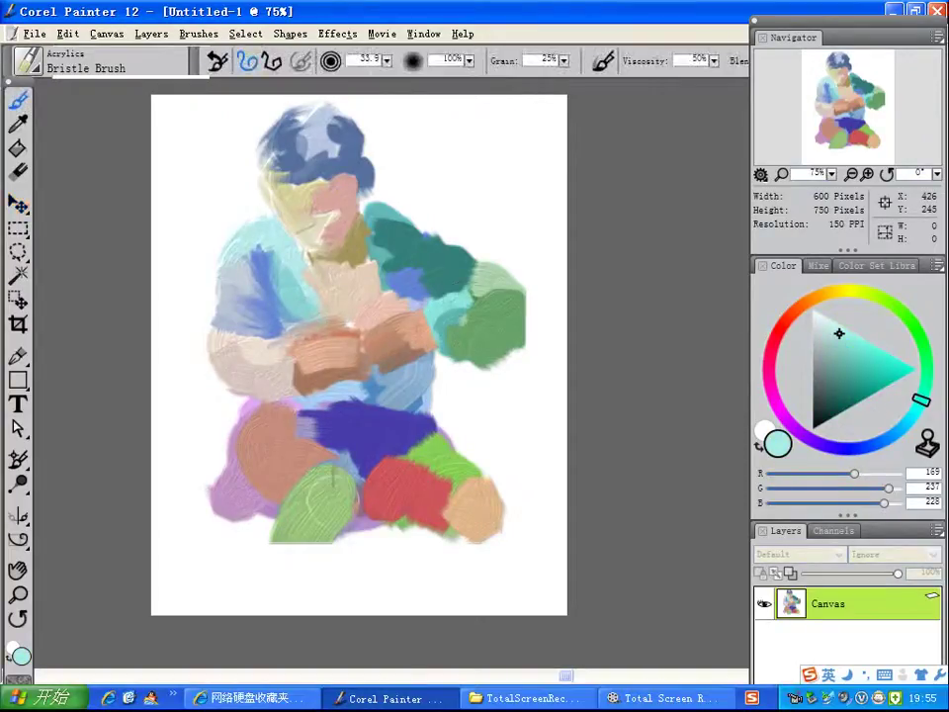
pyautogui.moveTo(332, 492)
pyautogui.mouseDown()
pyautogui.moveTo(330, 530)
pyautogui.moveTo(317, 555)
pyautogui.moveTo(305, 554)
pyautogui.mouseUp()
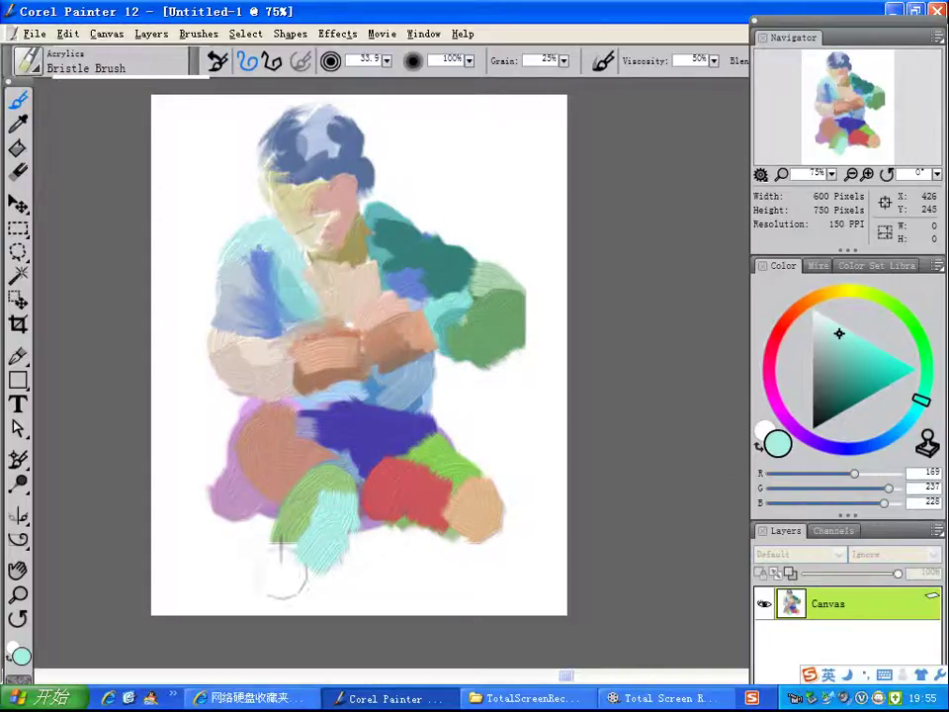
pyautogui.moveTo(290, 576)
pyautogui.mouseDown()
pyautogui.moveTo(297, 568)
pyautogui.moveTo(272, 583)
pyautogui.moveTo(256, 565)
pyautogui.moveTo(250, 614)
pyautogui.moveTo(259, 594)
pyautogui.mouseUp()
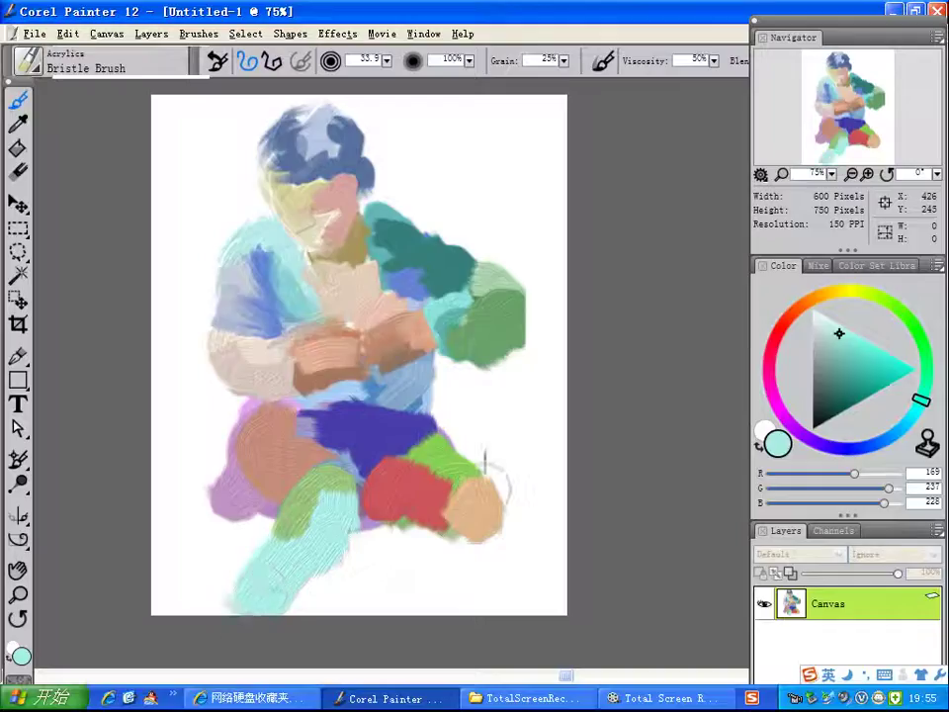
pyautogui.moveTo(291, 526)
pyautogui.mouseDown()
pyautogui.moveTo(235, 575)
pyautogui.moveTo(244, 561)
pyautogui.mouseUp()
pyautogui.moveTo(920, 398); pyautogui.dragTo(930, 358)
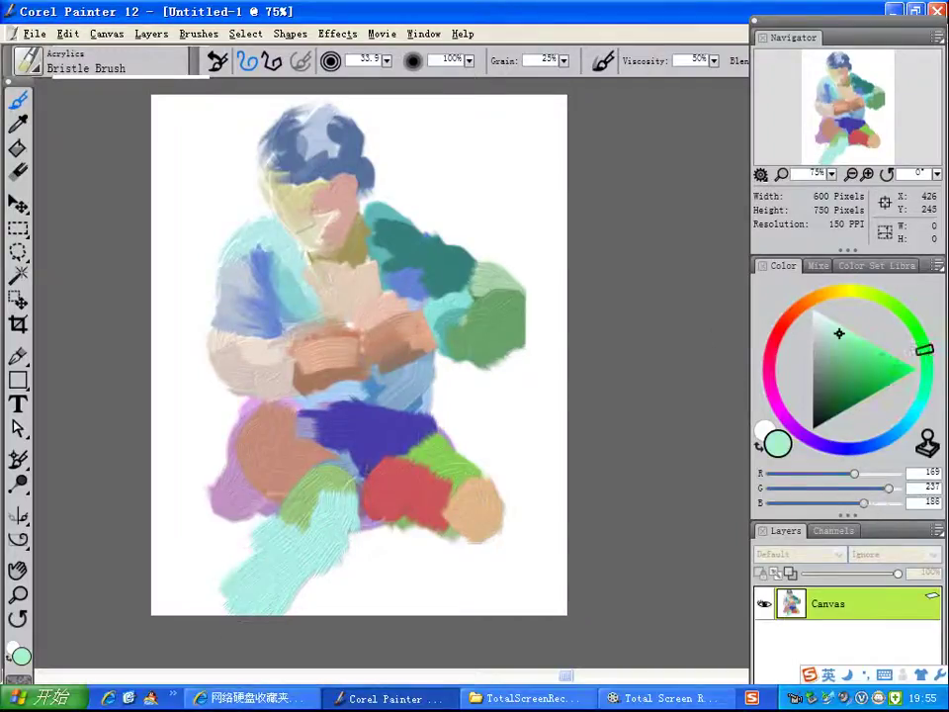
pyautogui.moveTo(289, 516)
pyautogui.mouseDown()
pyautogui.moveTo(242, 566)
pyautogui.moveTo(292, 514)
pyautogui.mouseUp()
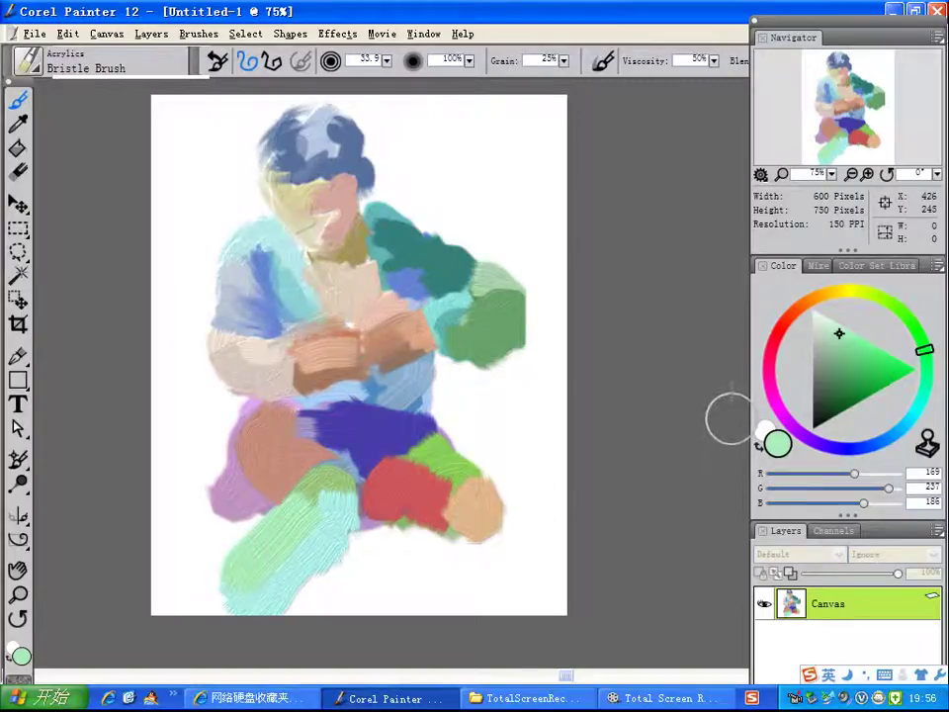
# - Paint the other lower leg from the tan knee in light blue (RGB 150, 185, 232) with a light green inner side (RGB 147, 223, 143)
pyautogui.click(875, 443)
pyautogui.click(845, 339)
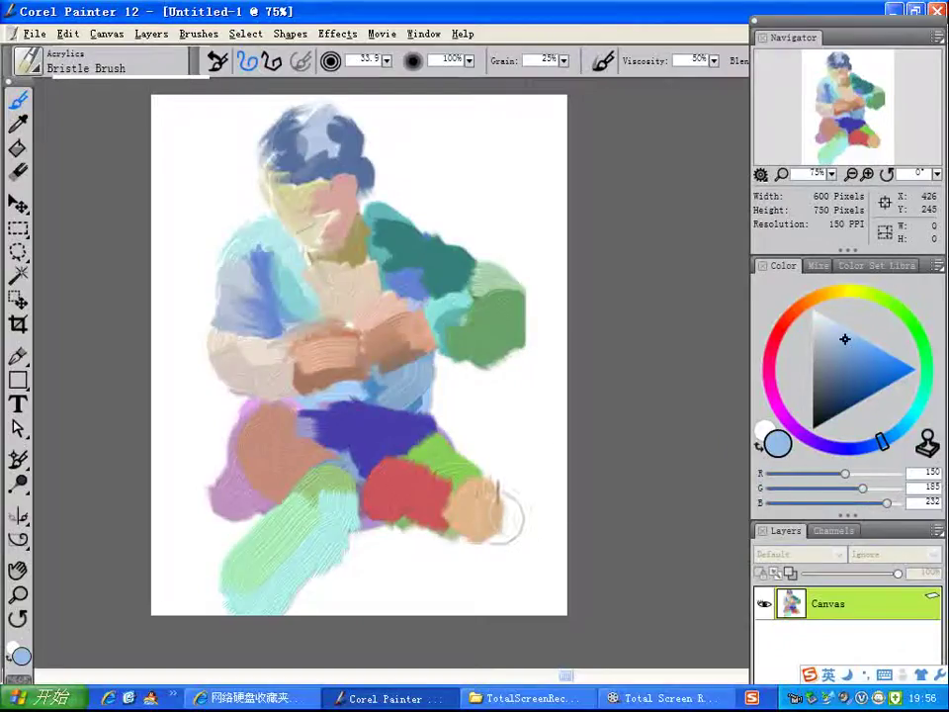
pyautogui.moveTo(497, 514); pyautogui.dragTo(484, 550)
pyautogui.moveTo(499, 506)
pyautogui.mouseDown()
pyautogui.moveTo(504, 547)
pyautogui.moveTo(518, 532)
pyautogui.moveTo(499, 490)
pyautogui.moveTo(490, 517)
pyautogui.moveTo(434, 587)
pyautogui.mouseUp()
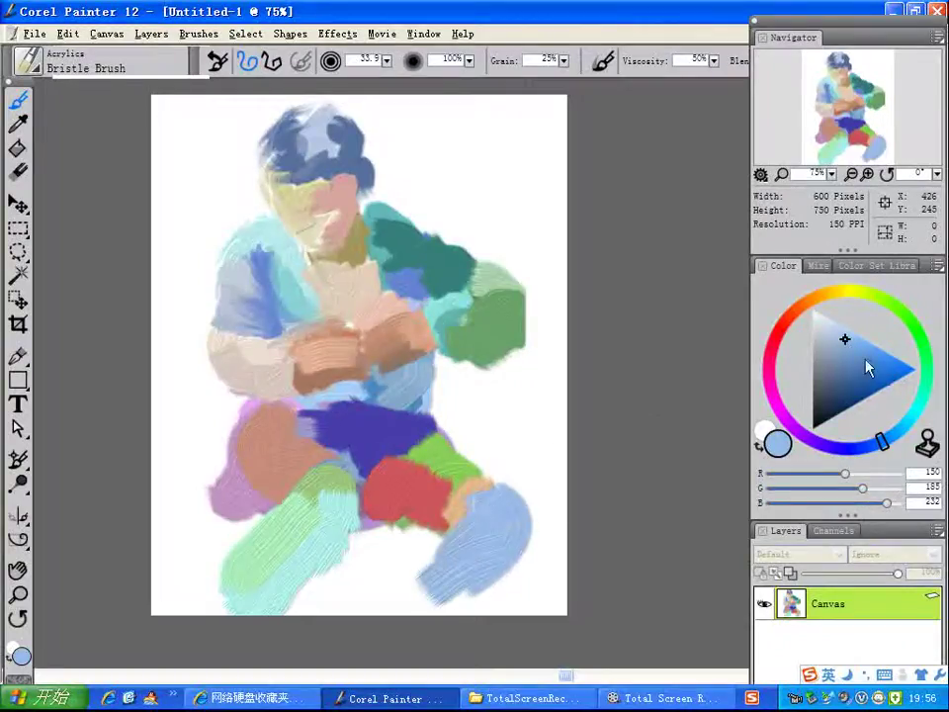
pyautogui.click(913, 330)
pyautogui.moveTo(435, 539)
pyautogui.mouseDown()
pyautogui.moveTo(425, 564)
pyautogui.moveTo(469, 528)
pyautogui.moveTo(445, 604)
pyautogui.mouseUp()
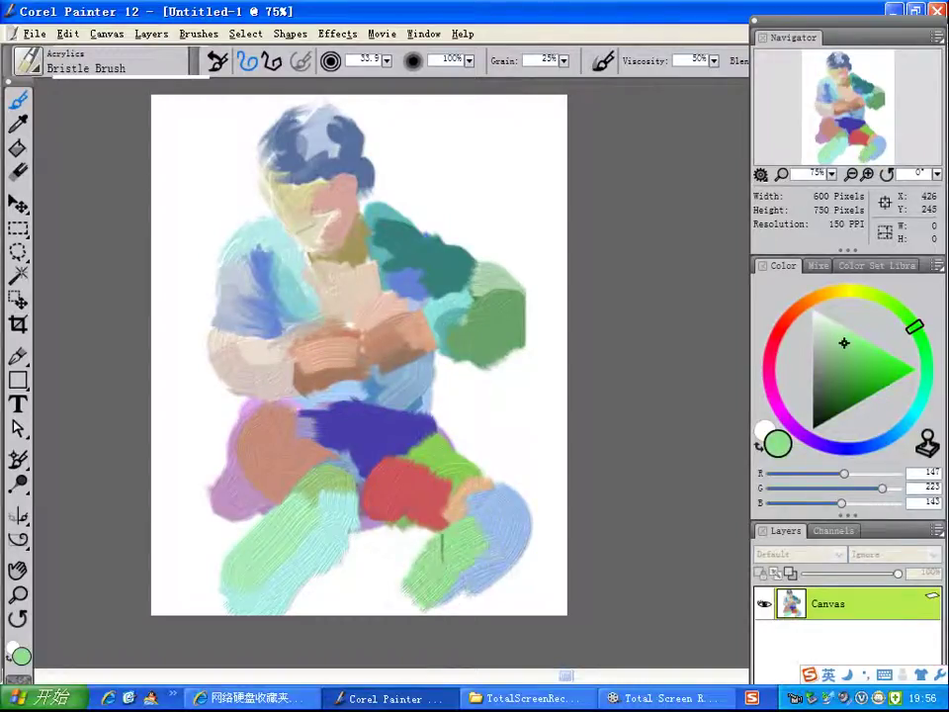
# - Paint the end of the blue lower leg in tan (RGB 223, 191, 143) and trim the rough edges of the lower legs with the eraser
pyautogui.click(815, 298)
pyautogui.moveTo(474, 566)
pyautogui.mouseDown()
pyautogui.moveTo(420, 605)
pyautogui.moveTo(387, 572)
pyautogui.moveTo(397, 571)
pyautogui.mouseUp()
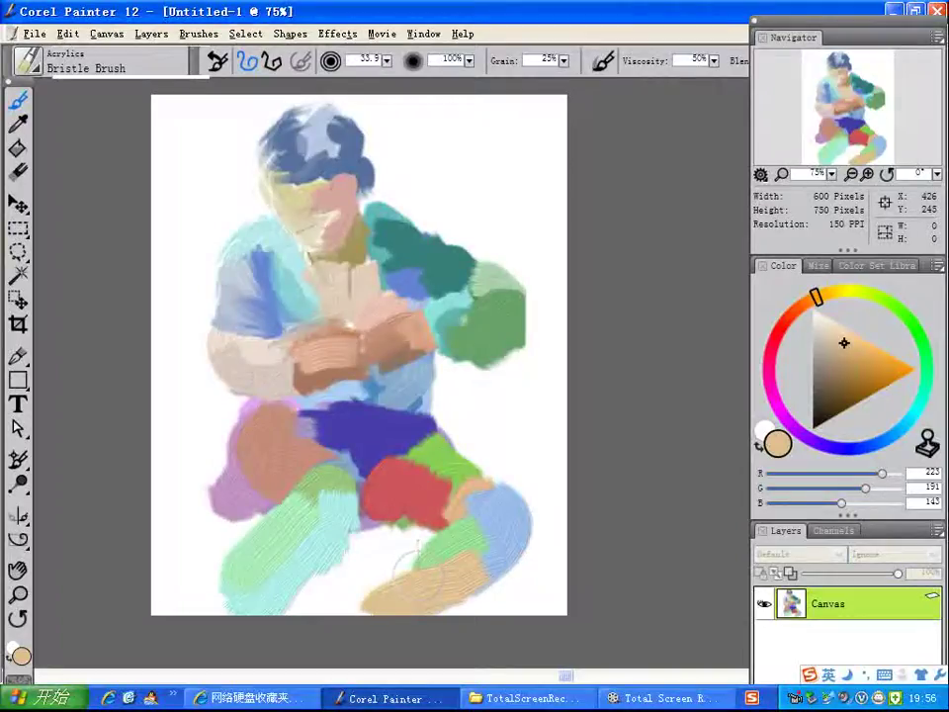
pyautogui.click(18, 170)
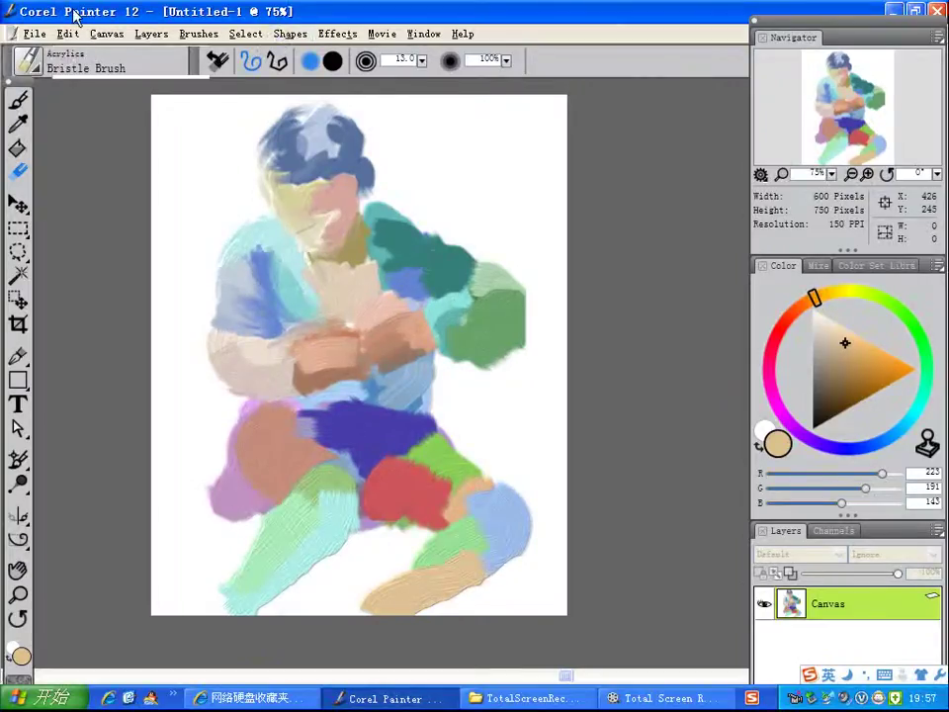
# - Scale the whole painting down with Free Transform, move it up and sideways to free space for the feet, and apply the transform
pyautogui.click(65, 33)
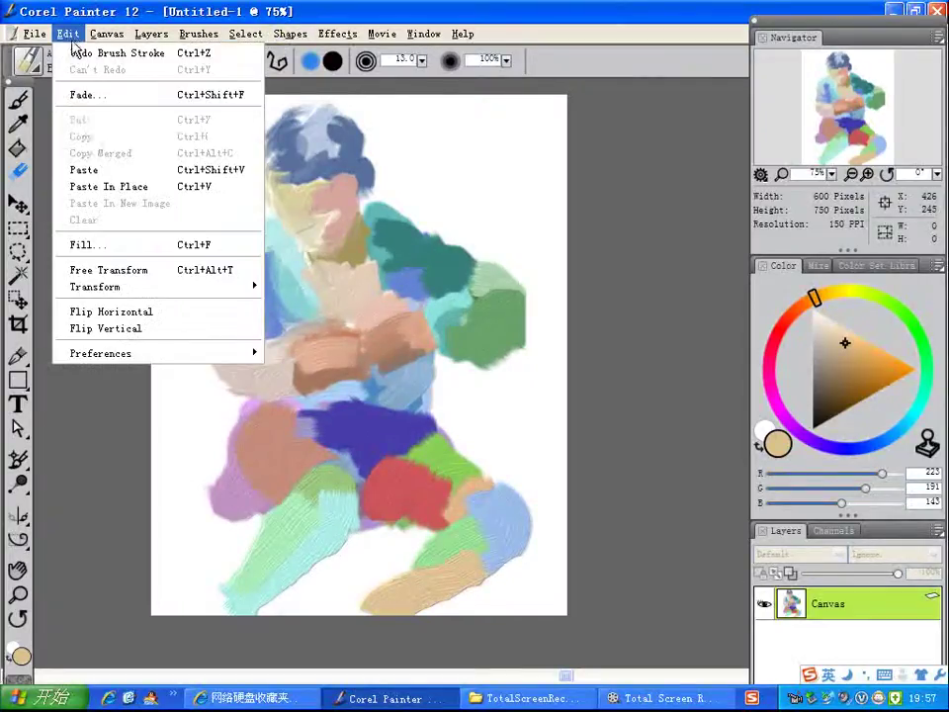
pyautogui.click(98, 270)
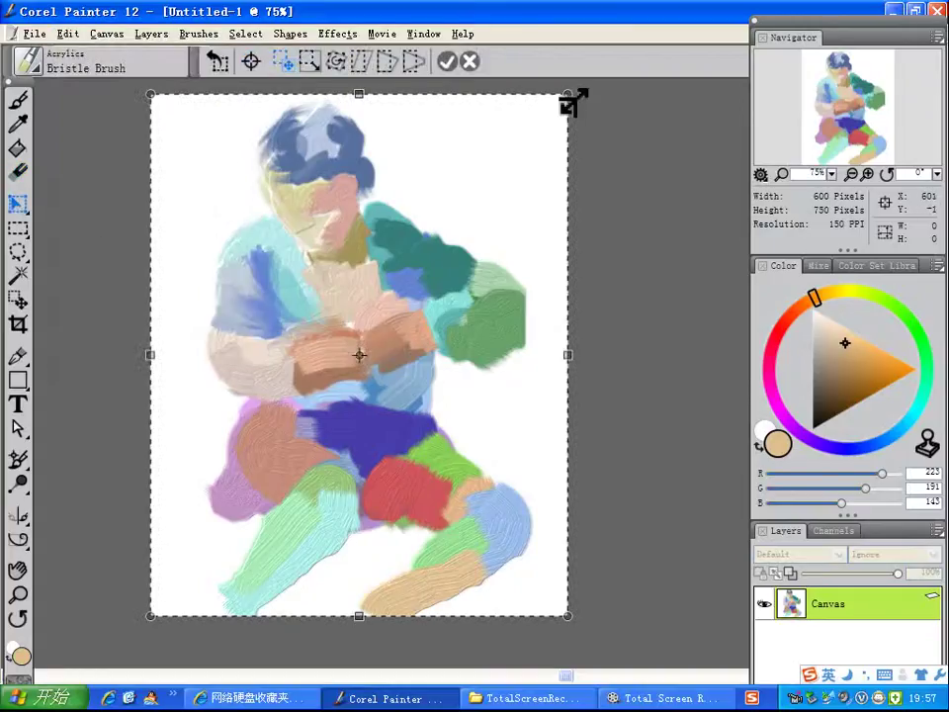
pyautogui.moveTo(573, 100); pyautogui.dragTo(531, 150)
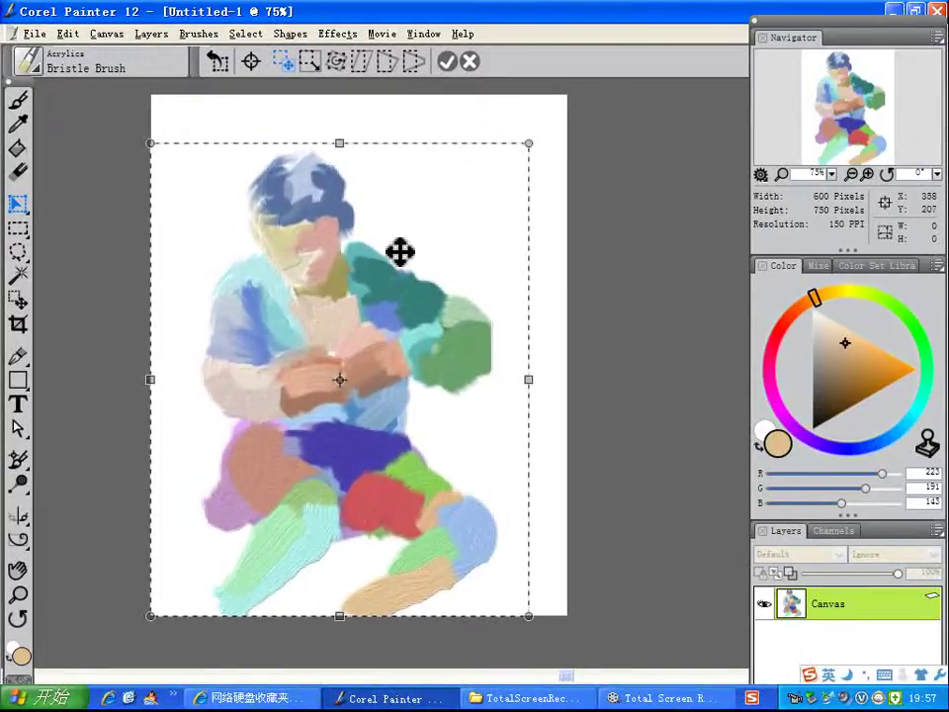
pyautogui.moveTo(377, 292); pyautogui.dragTo(413, 241)
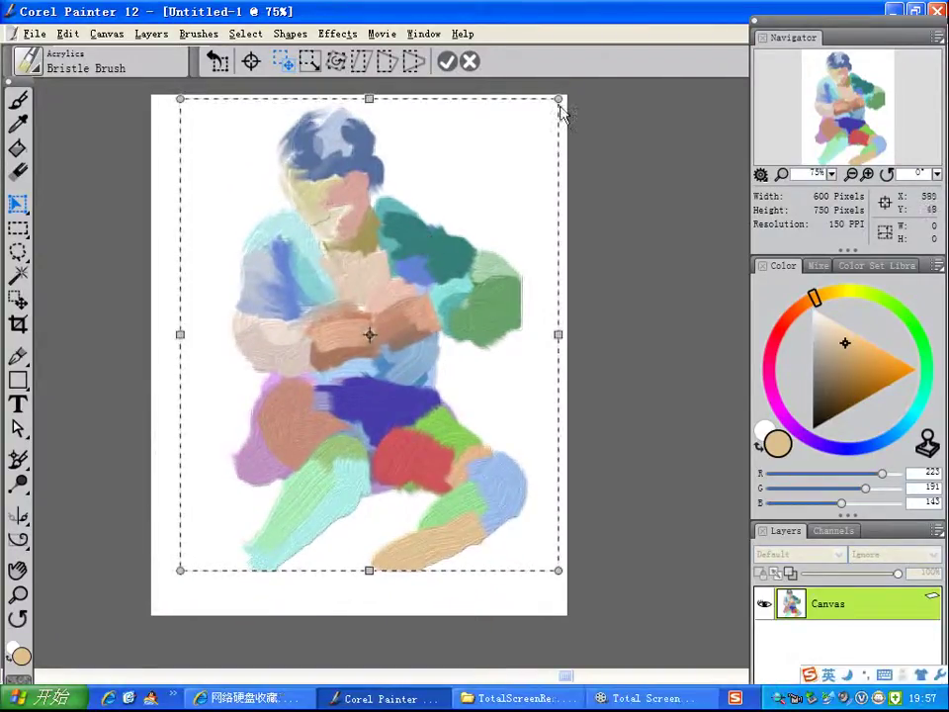
pyautogui.moveTo(558, 99); pyautogui.dragTo(544, 115)
pyautogui.moveTo(436, 261); pyautogui.dragTo(447, 248)
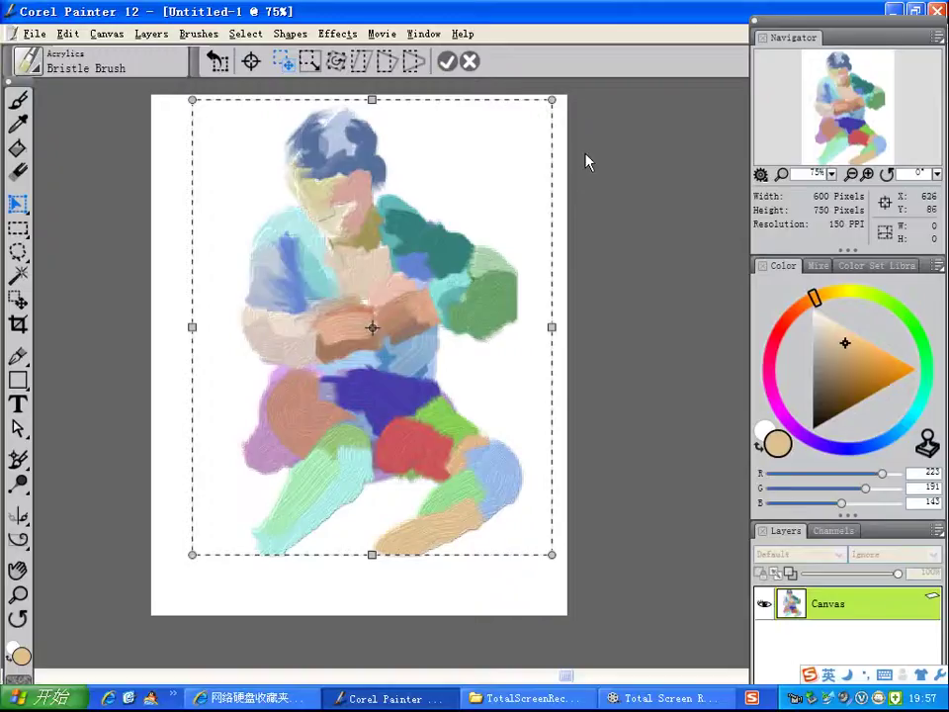
pyautogui.click(448, 62)
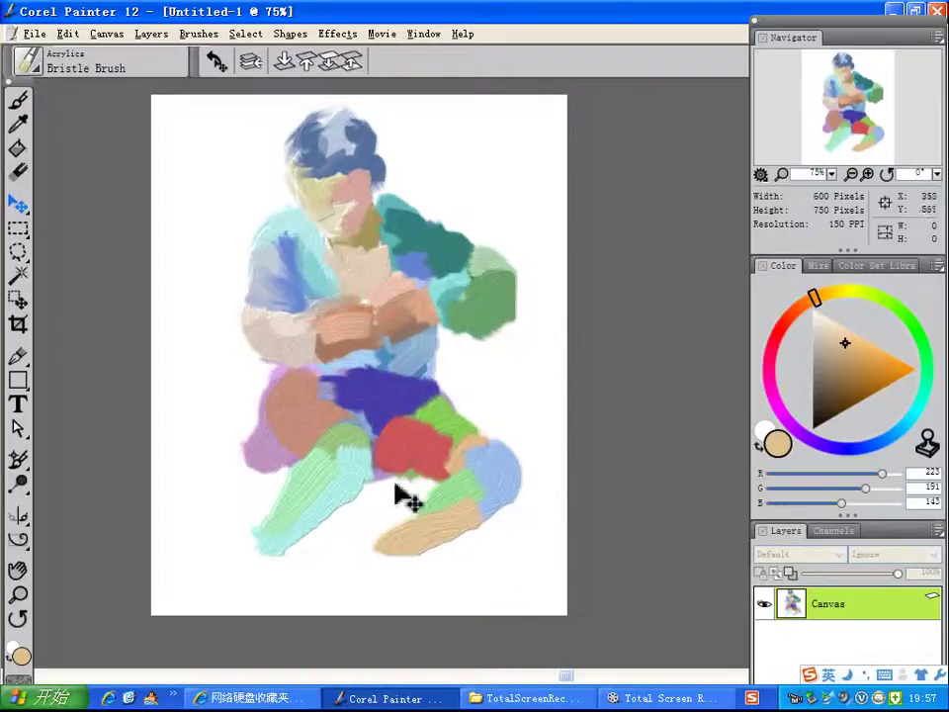
# - Paint the end of the turquoise and green lower leg in beige (RGB 207, 188, 163) with the acrylic Bristle Brush
pyautogui.click(18, 98)
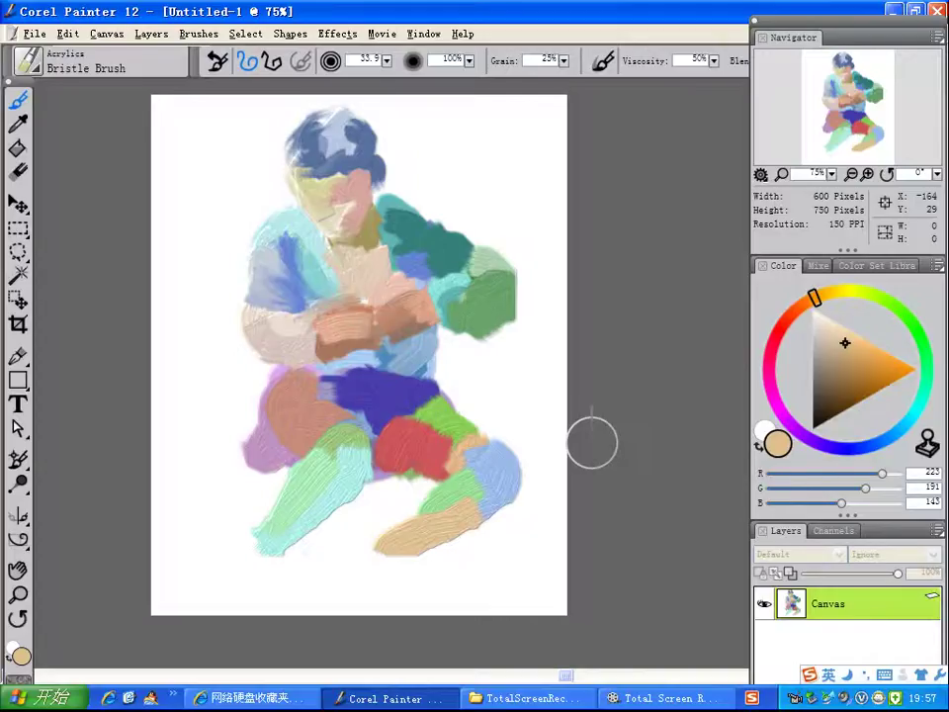
pyautogui.click(829, 342)
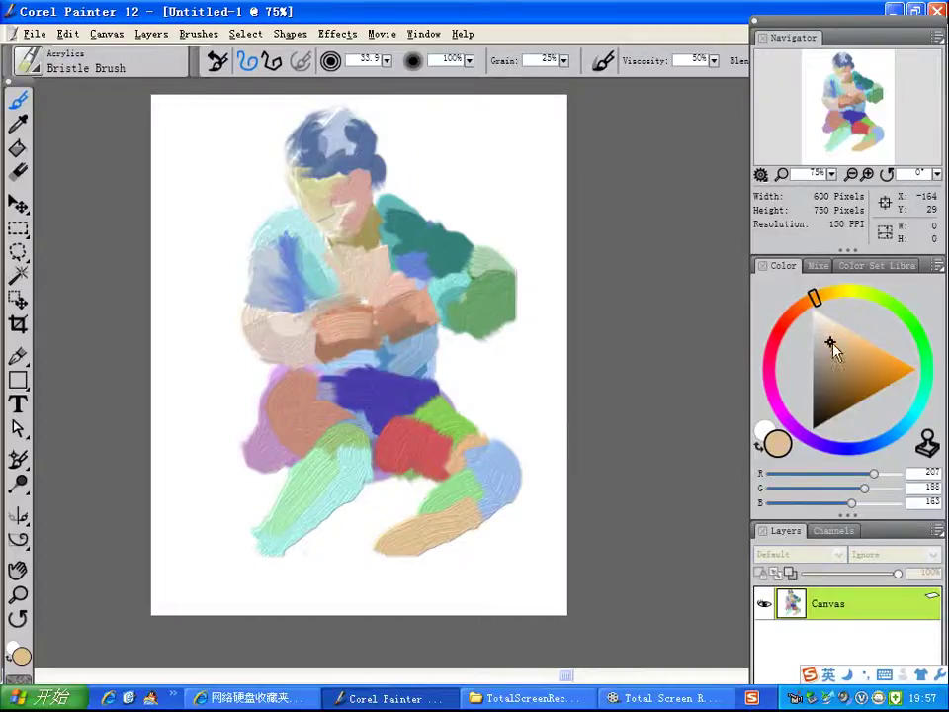
pyautogui.click(38, 69)
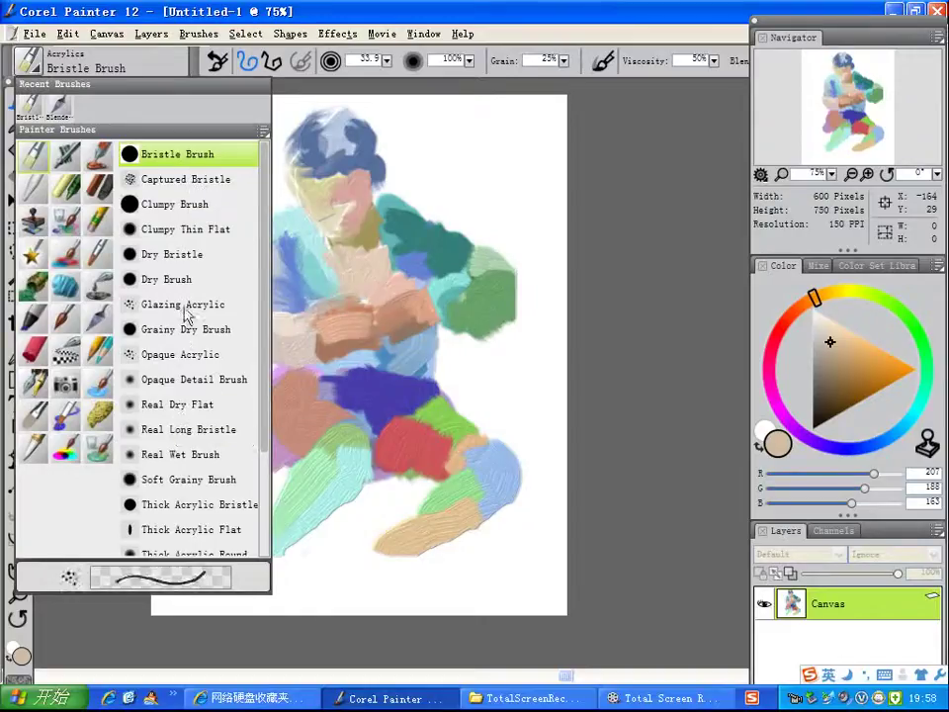
pyautogui.click(188, 153)
pyautogui.moveTo(292, 519); pyautogui.dragTo(229, 561)
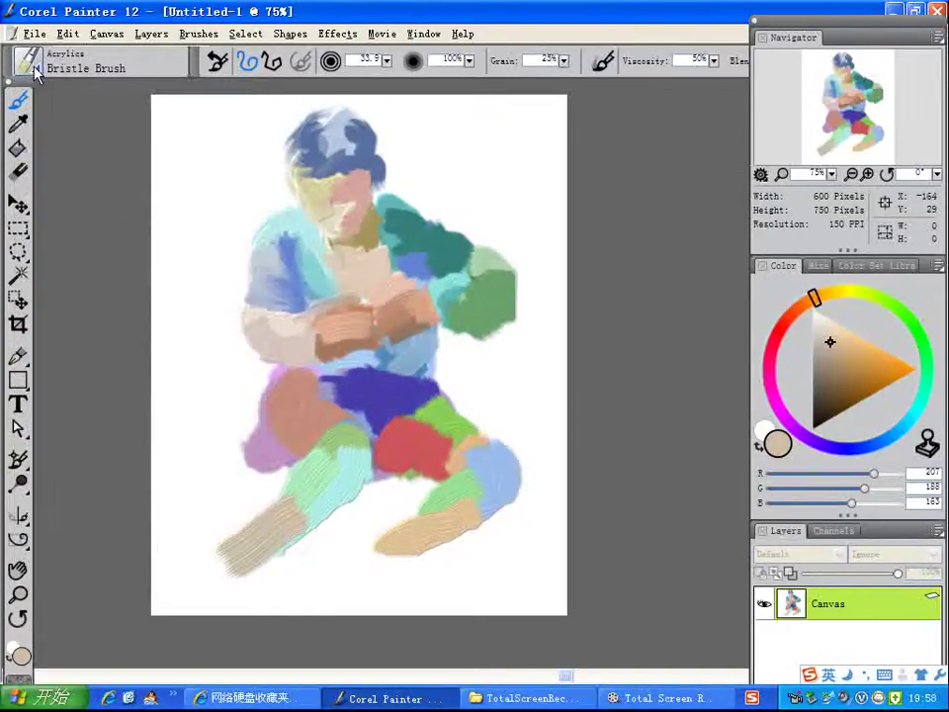
# - Smear the end of the beige lower leg outward with the Blender Palette Knife
pyautogui.click(42, 69)
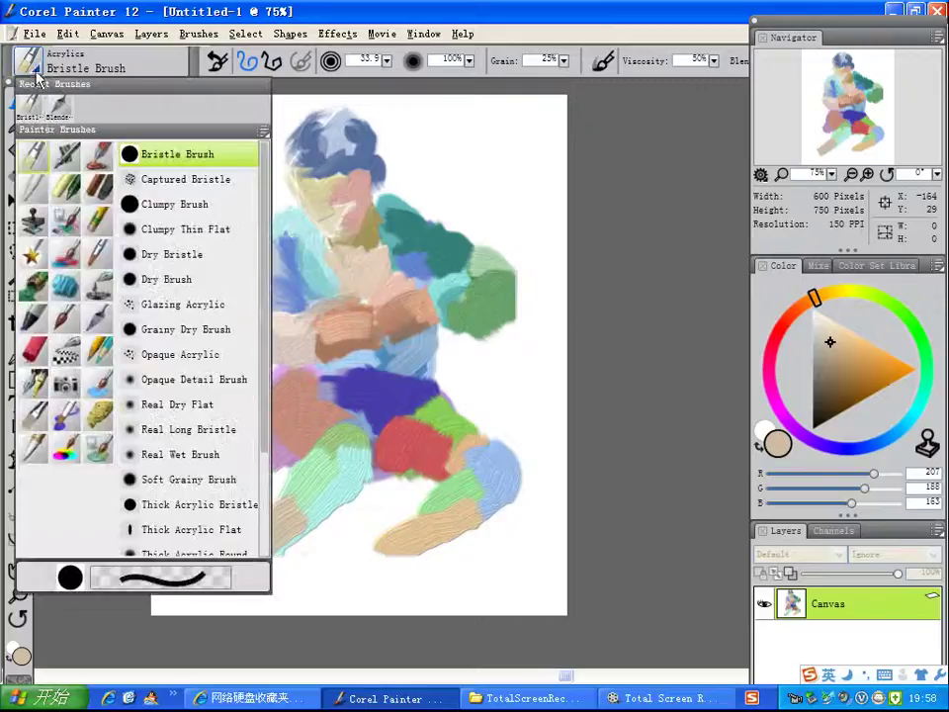
pyautogui.click(98, 329)
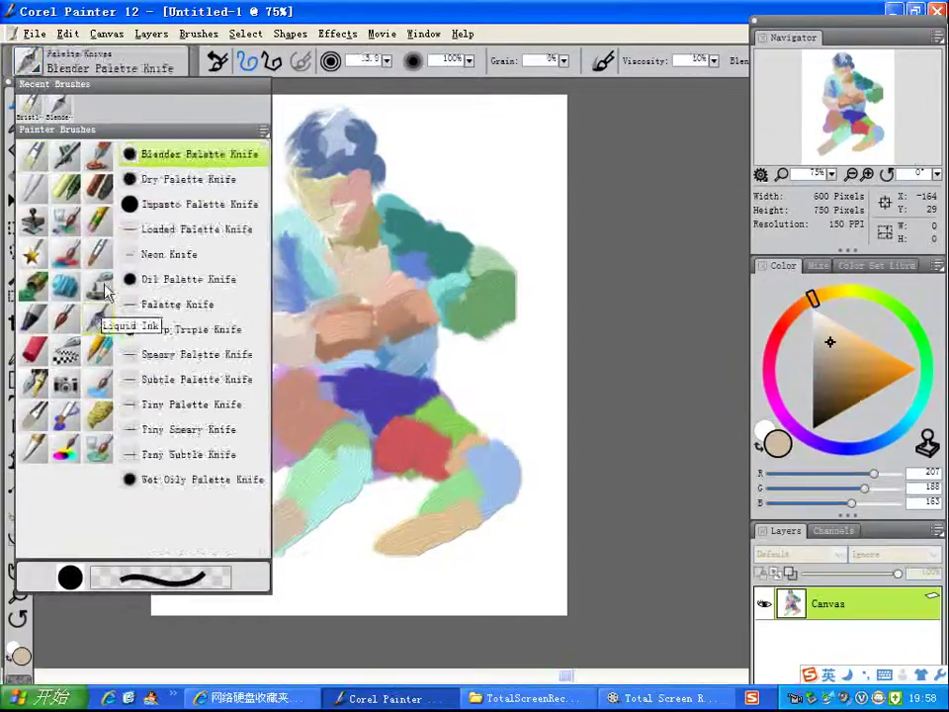
pyautogui.click(163, 154)
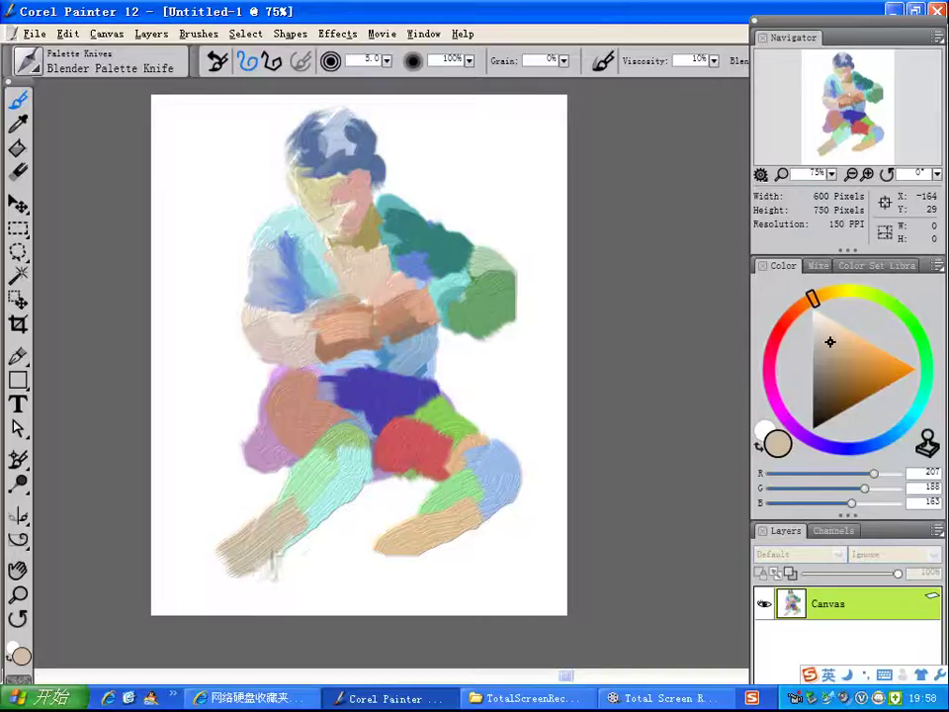
pyautogui.moveTo(259, 542); pyautogui.dragTo(231, 575)
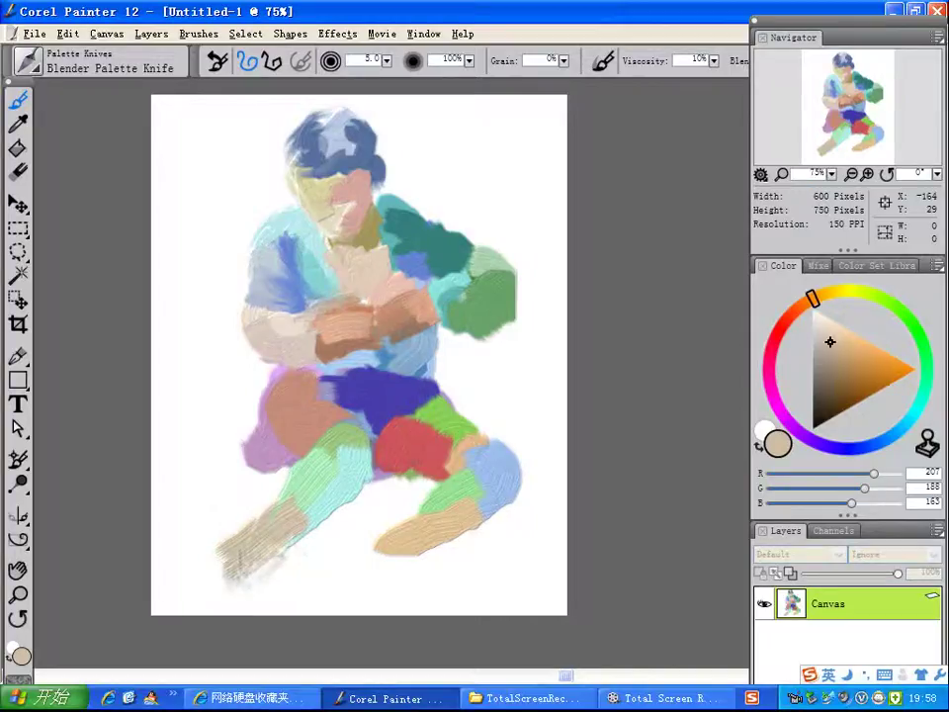
# - Smear the tan end of the other lower leg diagonally outward into the white with the palette knife strokes
pyautogui.moveTo(437, 516)
pyautogui.mouseDown()
pyautogui.moveTo(343, 547)
pyautogui.moveTo(312, 580)
pyautogui.mouseUp()
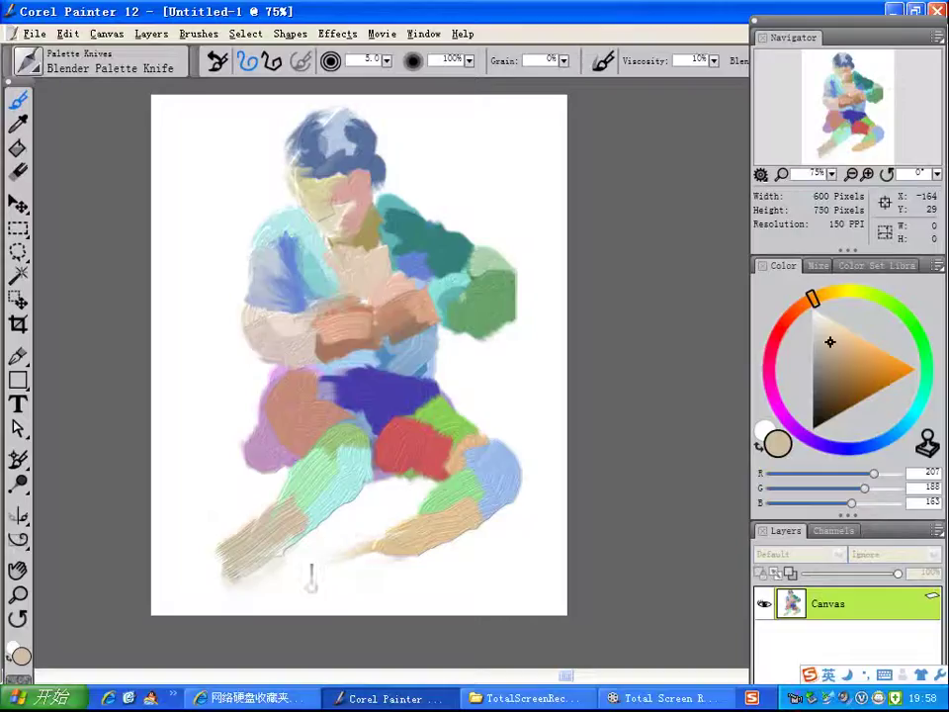
pyautogui.moveTo(377, 542); pyautogui.dragTo(299, 580)
pyautogui.moveTo(373, 524); pyautogui.dragTo(314, 558)
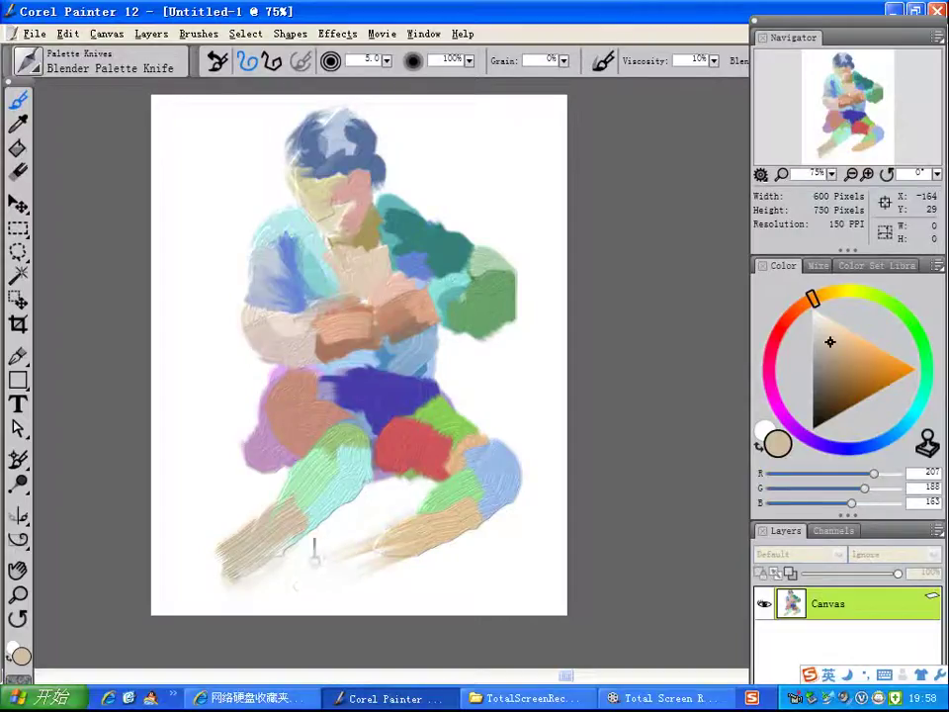
pyautogui.moveTo(382, 519); pyautogui.dragTo(326, 576)
pyautogui.moveTo(413, 514); pyautogui.dragTo(352, 555)
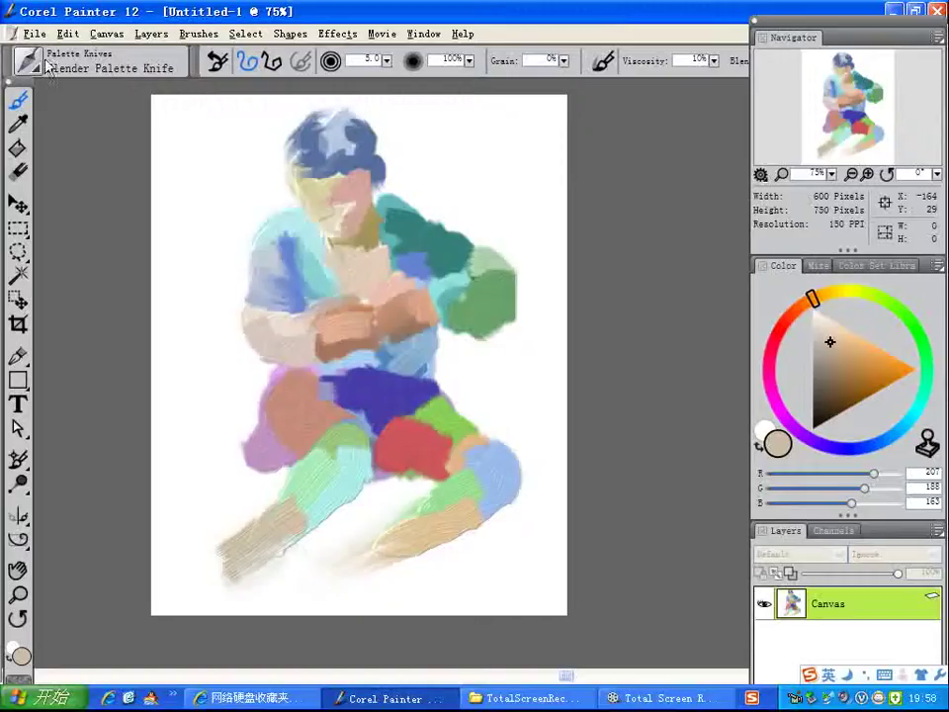
# - Paint the first shoe over the beige leg end in muted red (RGB 200, 96, 96) with the Bristle Brush at size 5.7
pyautogui.click(40, 67)
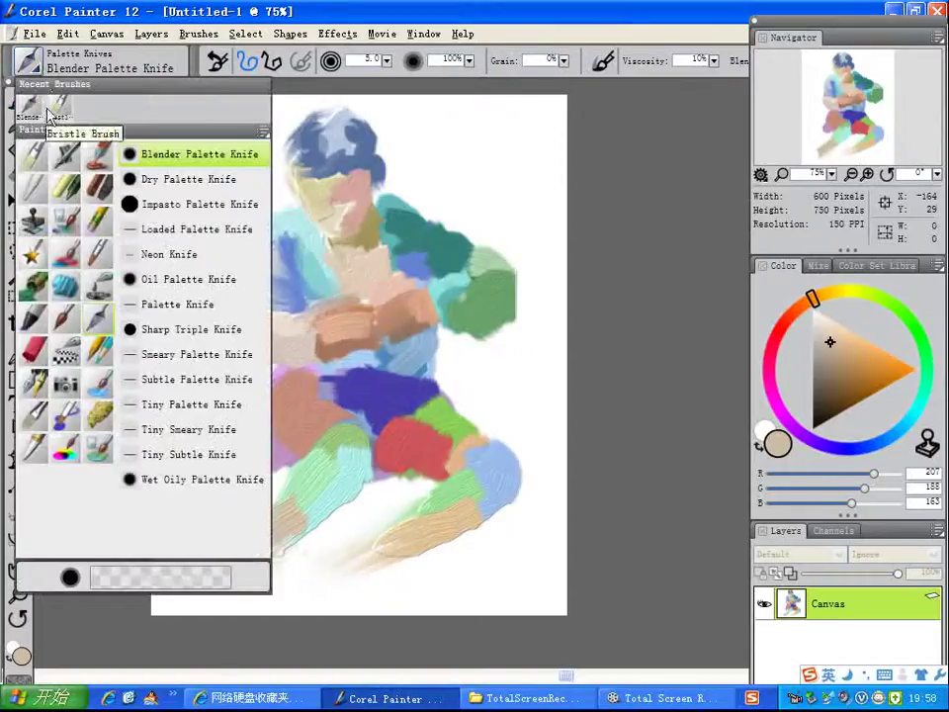
pyautogui.click(51, 99)
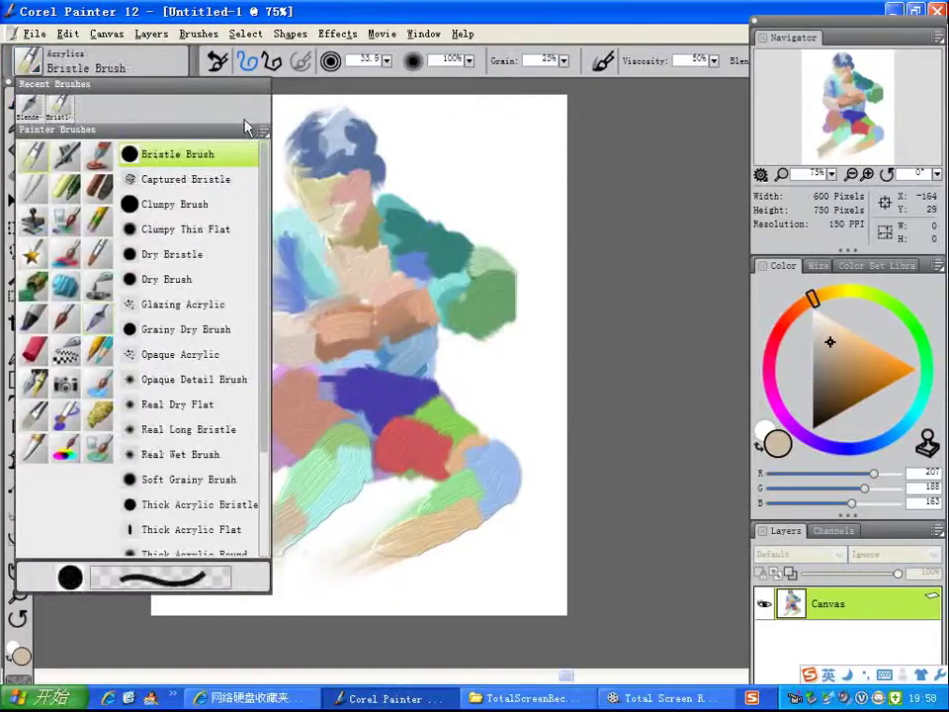
pyautogui.click(388, 61)
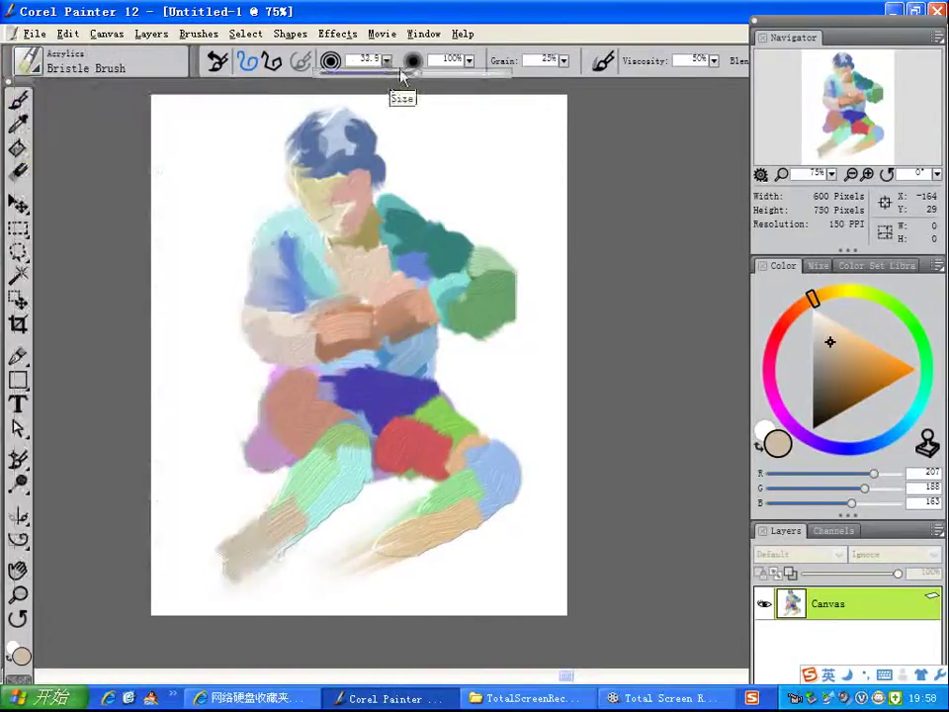
pyautogui.moveTo(418, 74); pyautogui.dragTo(371, 79)
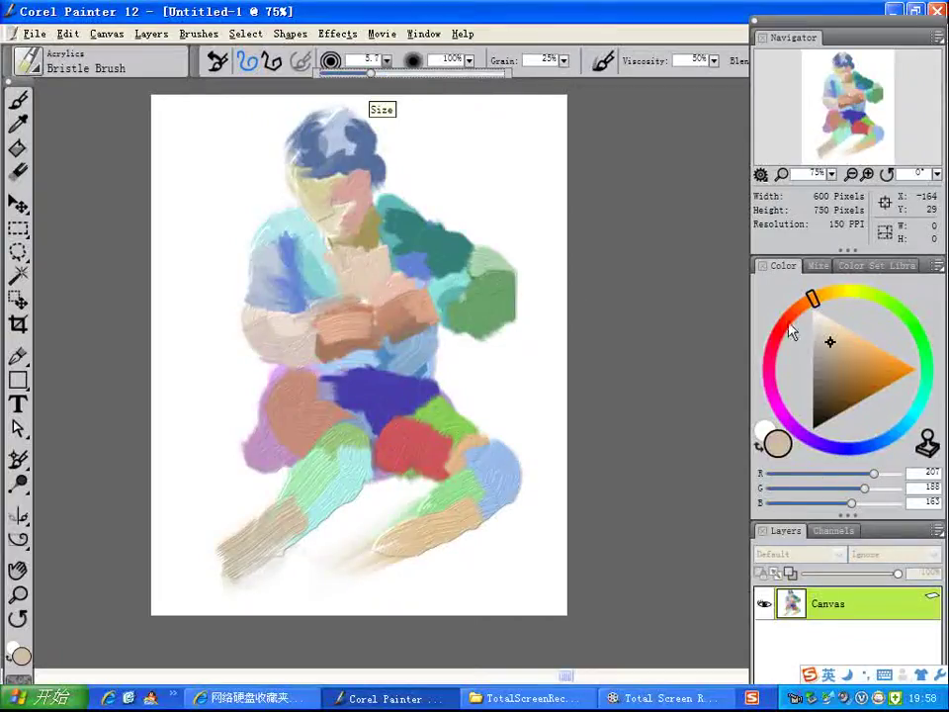
pyautogui.click(791, 331)
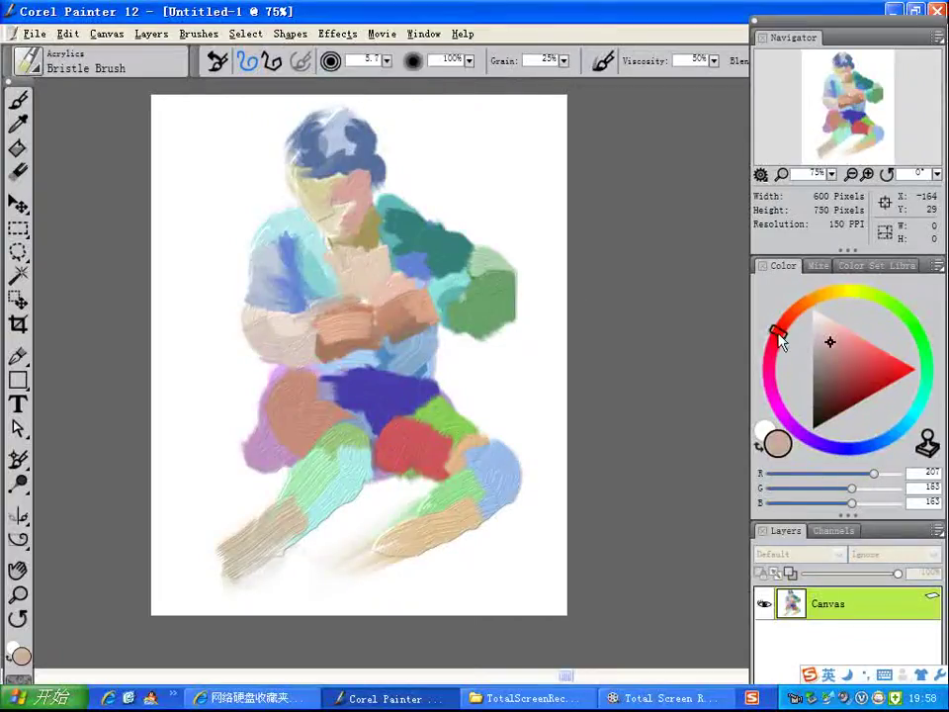
pyautogui.click(854, 358)
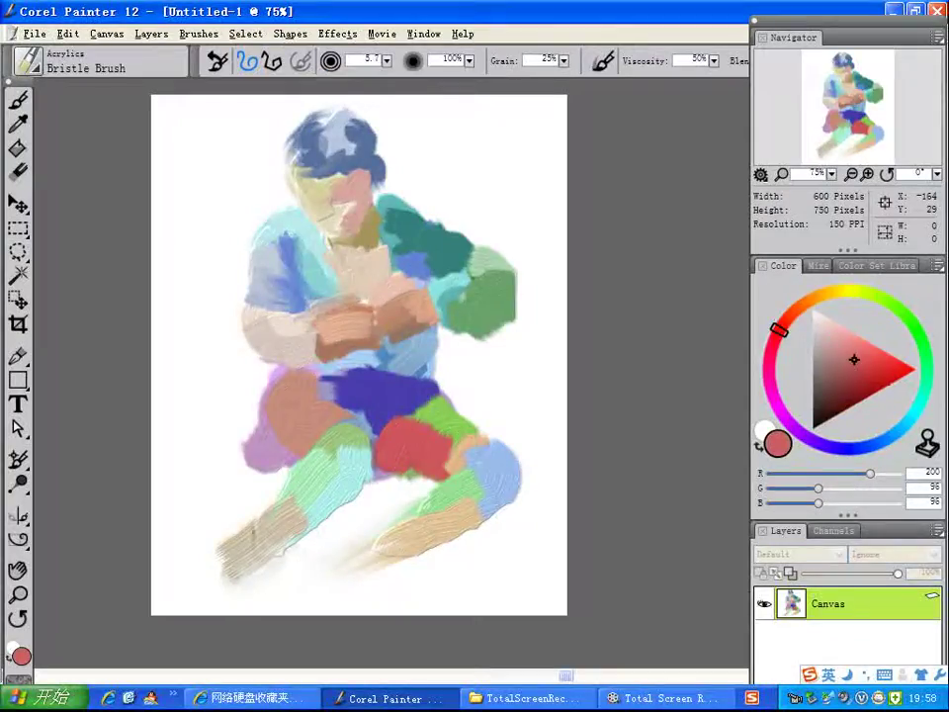
pyautogui.moveTo(215, 573)
pyautogui.mouseDown()
pyautogui.moveTo(251, 551)
pyautogui.moveTo(283, 559)
pyautogui.moveTo(280, 570)
pyautogui.moveTo(246, 584)
pyautogui.moveTo(215, 568)
pyautogui.moveTo(219, 591)
pyautogui.moveTo(254, 583)
pyautogui.moveTo(240, 571)
pyautogui.moveTo(255, 561)
pyautogui.moveTo(246, 546)
pyautogui.moveTo(253, 522)
pyautogui.moveTo(284, 534)
pyautogui.moveTo(294, 567)
pyautogui.moveTo(263, 580)
pyautogui.mouseUp()
pyautogui.moveTo(262, 527)
pyautogui.mouseDown()
pyautogui.moveTo(216, 583)
pyautogui.moveTo(218, 596)
pyautogui.mouseUp()
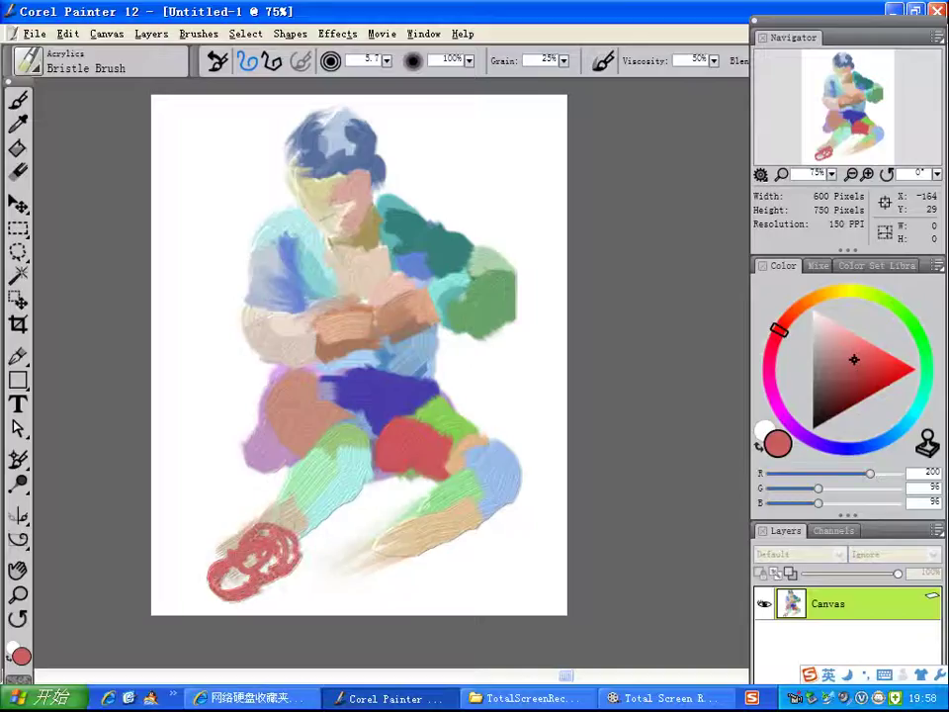
# - Outline the second shoe and its ankle below the tan leg in the same red, and add red strokes along the first ankle
pyautogui.moveTo(313, 550)
pyautogui.mouseDown()
pyautogui.moveTo(318, 591)
pyautogui.moveTo(324, 570)
pyautogui.moveTo(312, 554)
pyautogui.mouseUp()
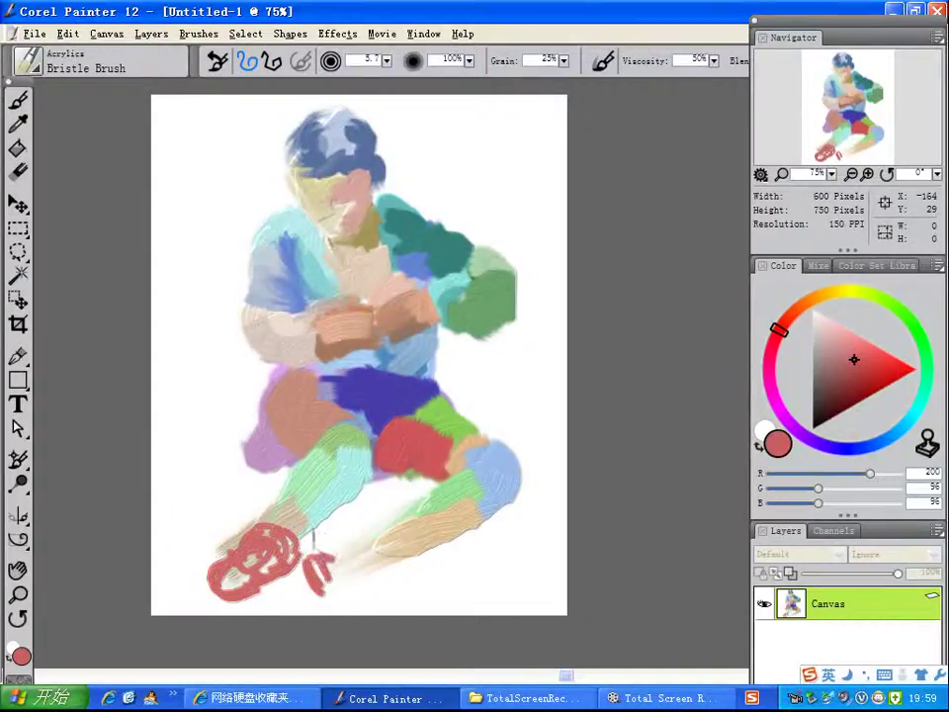
pyautogui.moveTo(322, 601)
pyautogui.mouseDown()
pyautogui.moveTo(312, 565)
pyautogui.moveTo(346, 611)
pyautogui.moveTo(358, 609)
pyautogui.mouseUp()
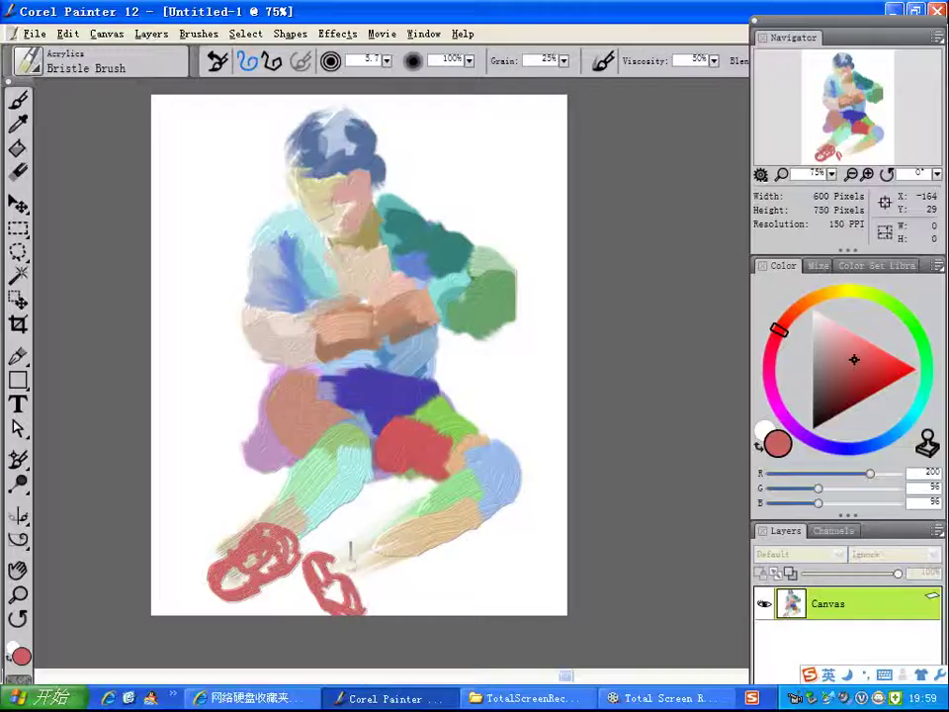
pyautogui.moveTo(326, 551)
pyautogui.mouseDown()
pyautogui.moveTo(403, 507)
pyautogui.moveTo(399, 524)
pyautogui.moveTo(360, 564)
pyautogui.moveTo(399, 546)
pyautogui.moveTo(374, 604)
pyautogui.mouseUp()
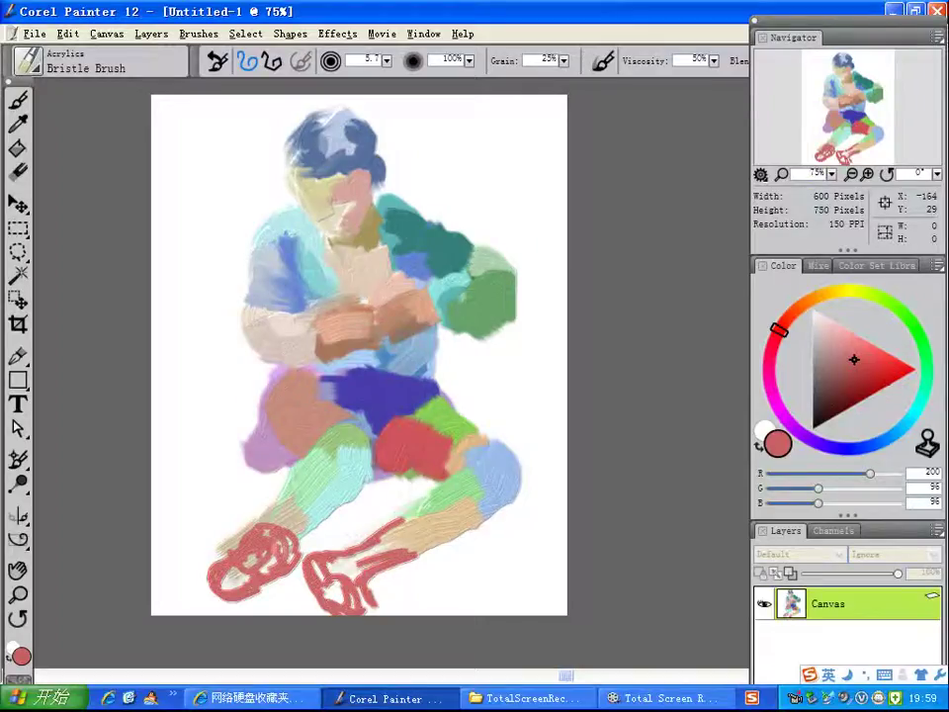
pyautogui.moveTo(282, 500)
pyautogui.mouseDown()
pyautogui.moveTo(222, 542)
pyautogui.moveTo(227, 583)
pyautogui.mouseUp()
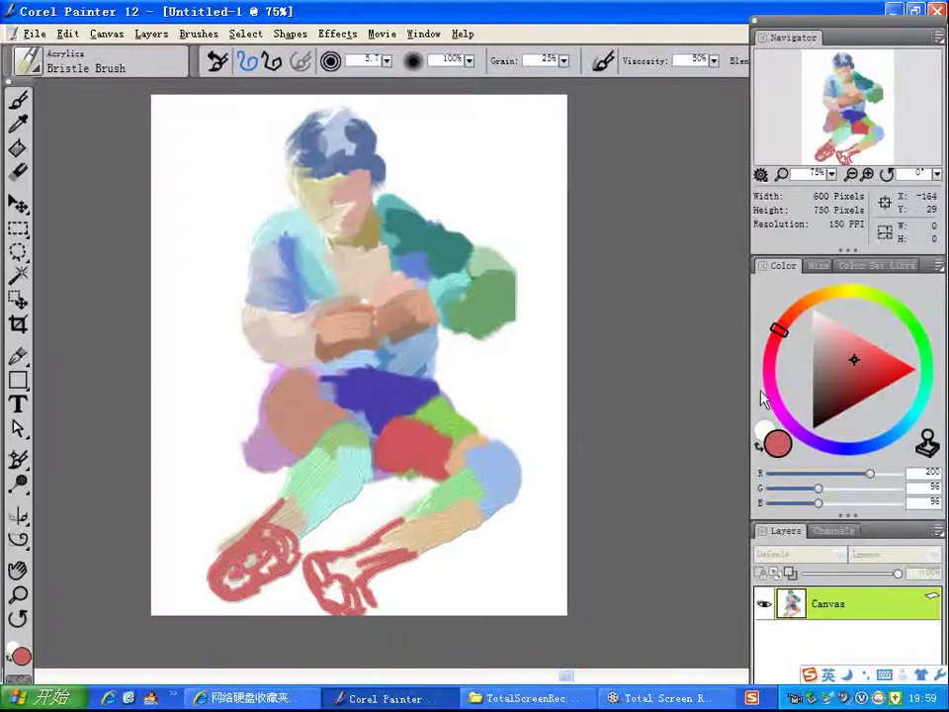
# - Add dark grey (RGB 96, 90, 90) detail strokes over both red shoes
pyautogui.click(814, 385)
pyautogui.click(250, 555)
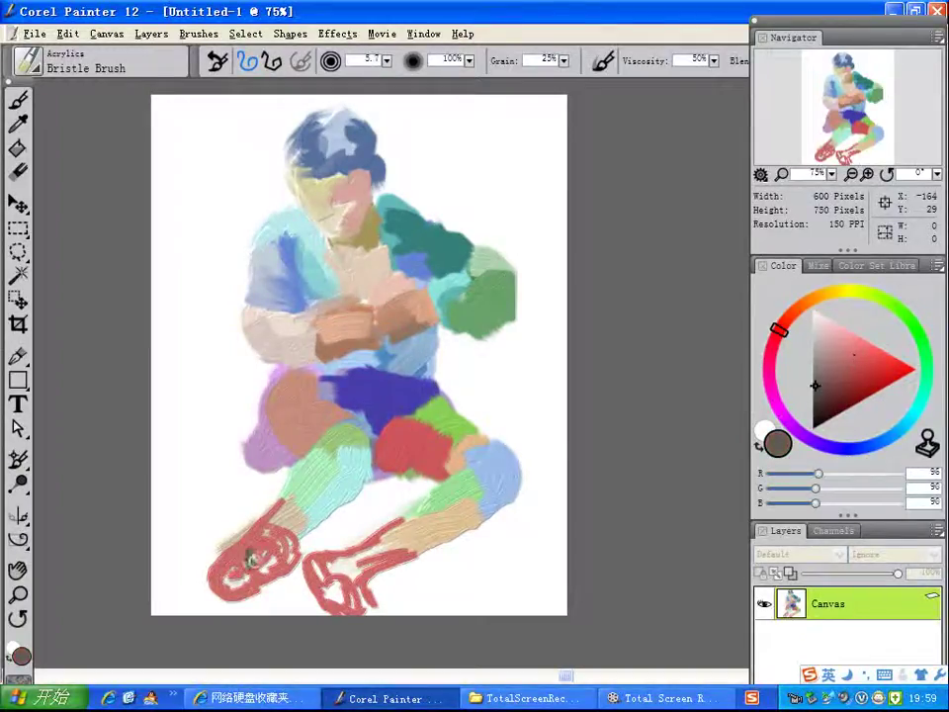
pyautogui.moveTo(259, 555)
pyautogui.mouseDown()
pyautogui.moveTo(265, 567)
pyautogui.moveTo(252, 548)
pyautogui.moveTo(262, 539)
pyautogui.moveTo(281, 542)
pyautogui.moveTo(286, 558)
pyautogui.mouseUp()
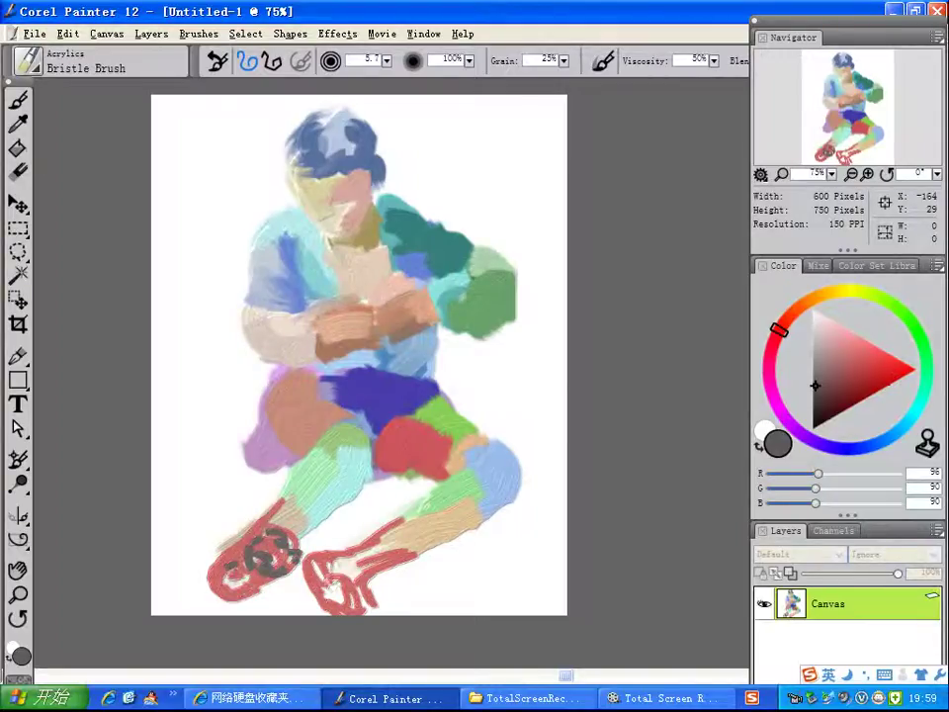
pyautogui.moveTo(327, 549)
pyautogui.mouseDown()
pyautogui.moveTo(308, 555)
pyautogui.moveTo(314, 589)
pyautogui.moveTo(338, 580)
pyautogui.moveTo(336, 608)
pyautogui.moveTo(348, 599)
pyautogui.mouseUp()
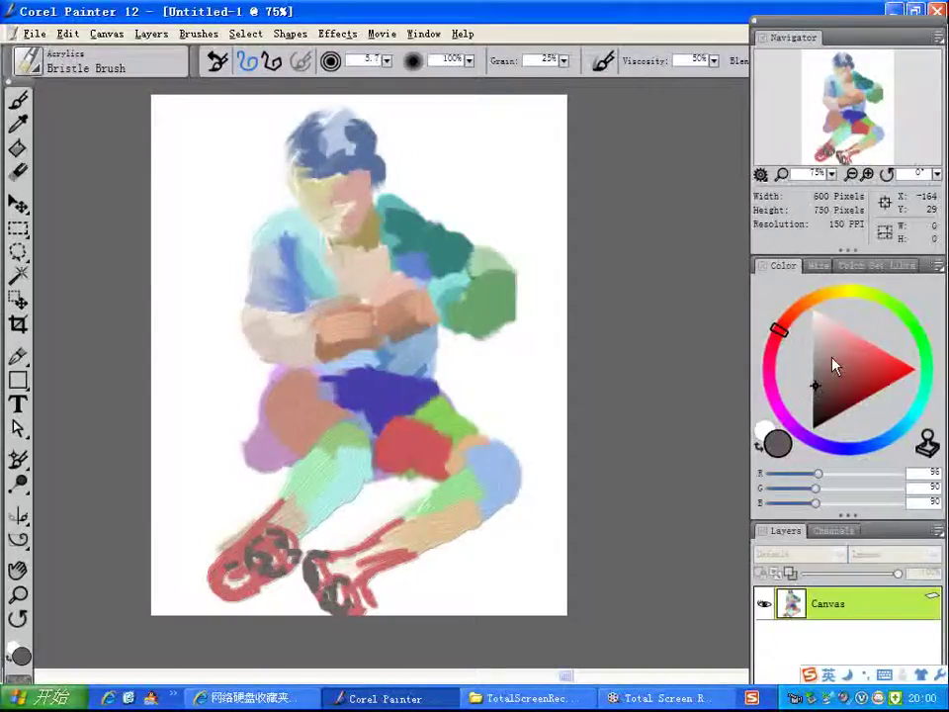
# - Outline the green elbow beside the crossed arms with yellow-green (RGB 159, 207, 101) bristle strokes
pyautogui.click(885, 300)
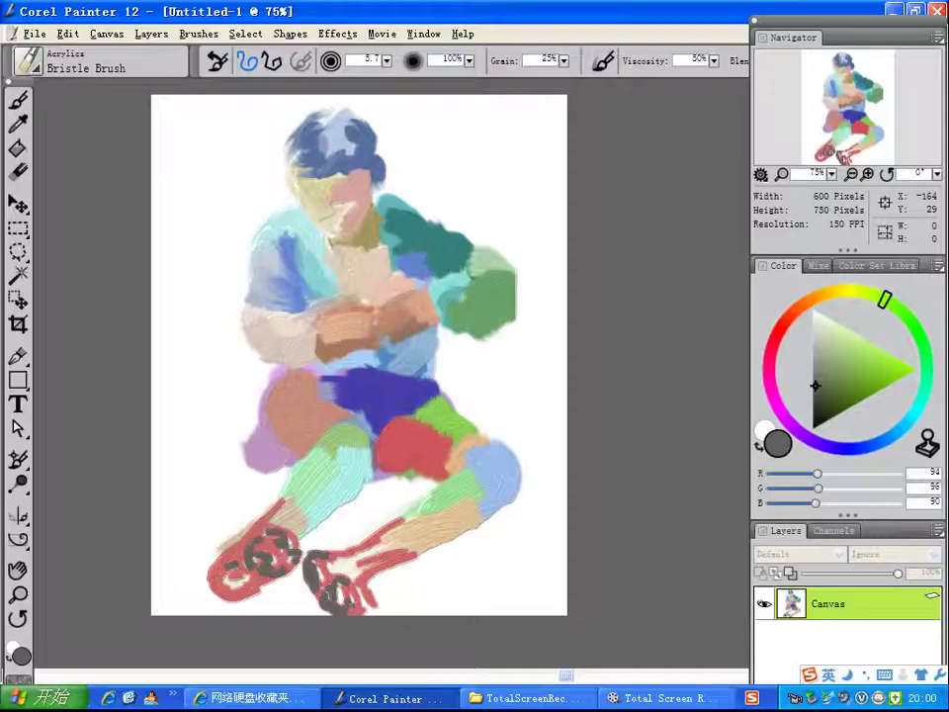
pyautogui.click(855, 357)
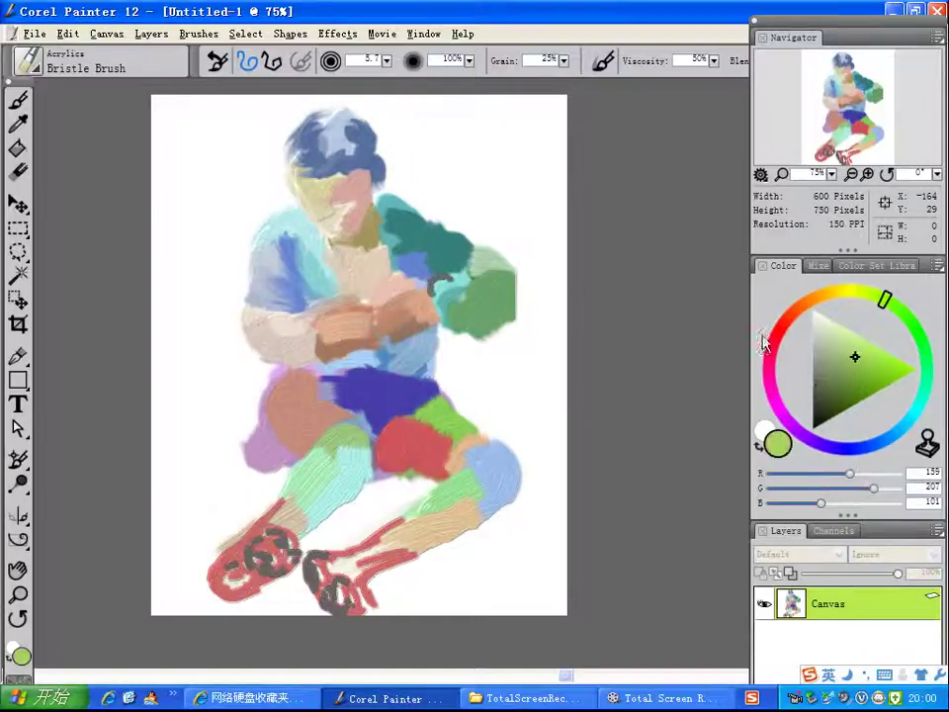
pyautogui.moveTo(436, 294)
pyautogui.mouseDown()
pyautogui.moveTo(451, 331)
pyautogui.moveTo(483, 335)
pyautogui.mouseUp()
pyautogui.moveTo(451, 278)
pyautogui.mouseDown()
pyautogui.moveTo(481, 238)
pyautogui.moveTo(520, 279)
pyautogui.moveTo(494, 325)
pyautogui.mouseUp()
pyautogui.moveTo(496, 255)
pyautogui.mouseDown()
pyautogui.moveTo(524, 280)
pyautogui.moveTo(502, 327)
pyautogui.mouseUp()
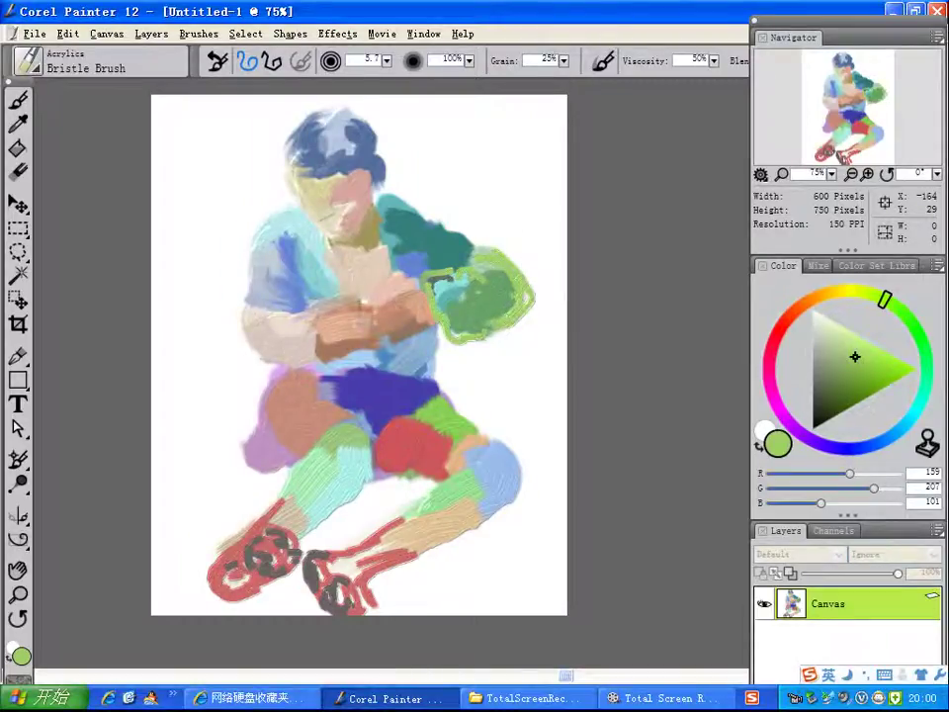
# - Line the outer edge of the blue sleeve with a yellow-green stroke and cover it with lavender (RGB 169, 159, 215)
pyautogui.moveTo(264, 227)
pyautogui.mouseDown()
pyautogui.moveTo(237, 324)
pyautogui.moveTo(240, 286)
pyautogui.mouseUp()
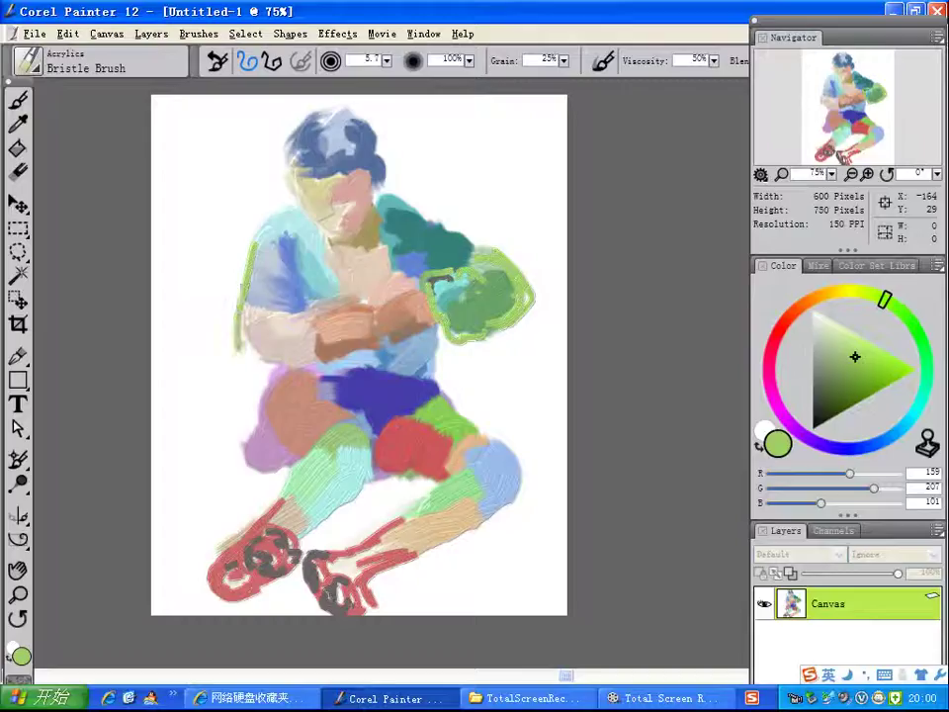
pyautogui.click(832, 450)
pyautogui.moveTo(846, 360); pyautogui.dragTo(835, 341)
pyautogui.moveTo(258, 230); pyautogui.dragTo(242, 356)
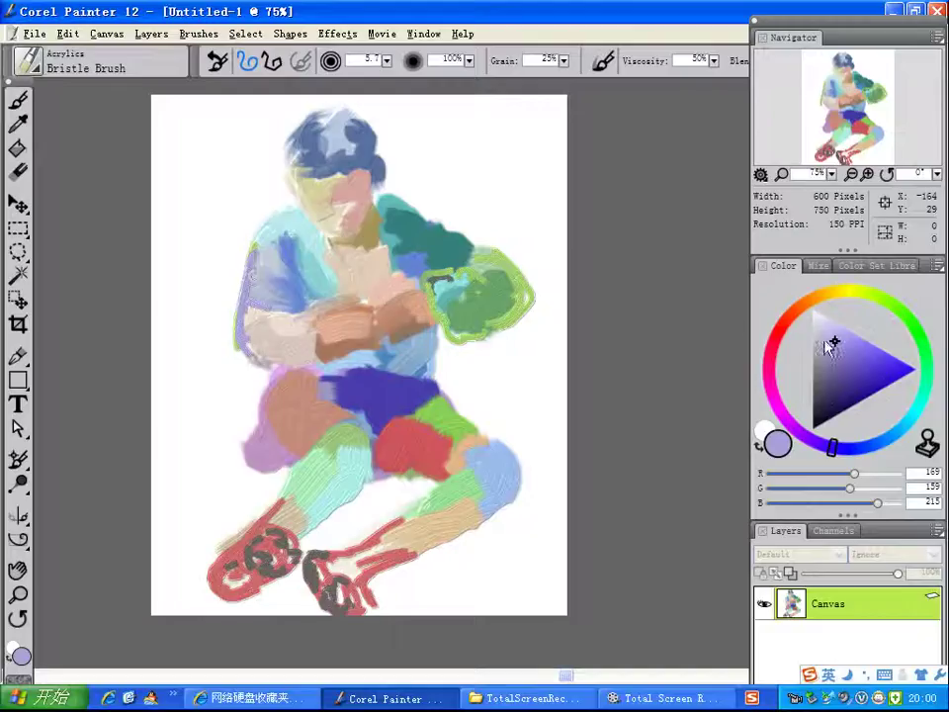
# - Outline the beige forearm's lower edge in pale beige and add grey-brown (RGB 139, 116, 103) and tan (RGB 209, 161, 133) strokes toward the wrist
pyautogui.click(798, 309)
pyautogui.moveTo(239, 314)
pyautogui.mouseDown()
pyautogui.moveTo(247, 364)
pyautogui.moveTo(259, 348)
pyautogui.moveTo(321, 345)
pyautogui.mouseUp()
pyautogui.moveTo(839, 385); pyautogui.dragTo(827, 372)
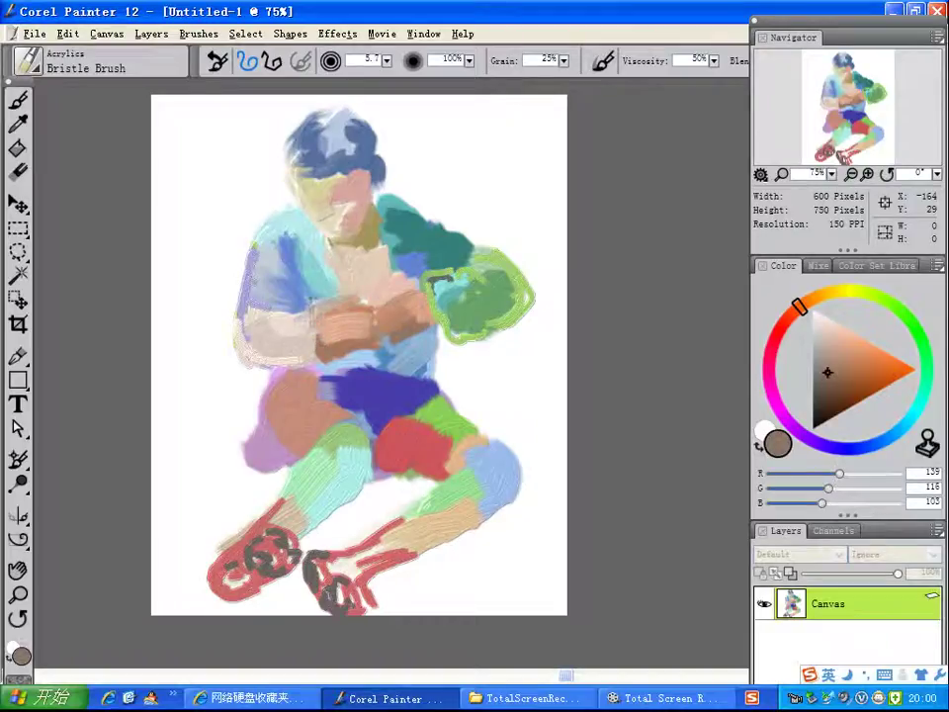
pyautogui.moveTo(282, 326)
pyautogui.mouseDown()
pyautogui.moveTo(300, 319)
pyautogui.moveTo(305, 348)
pyautogui.mouseUp()
pyautogui.click(843, 348)
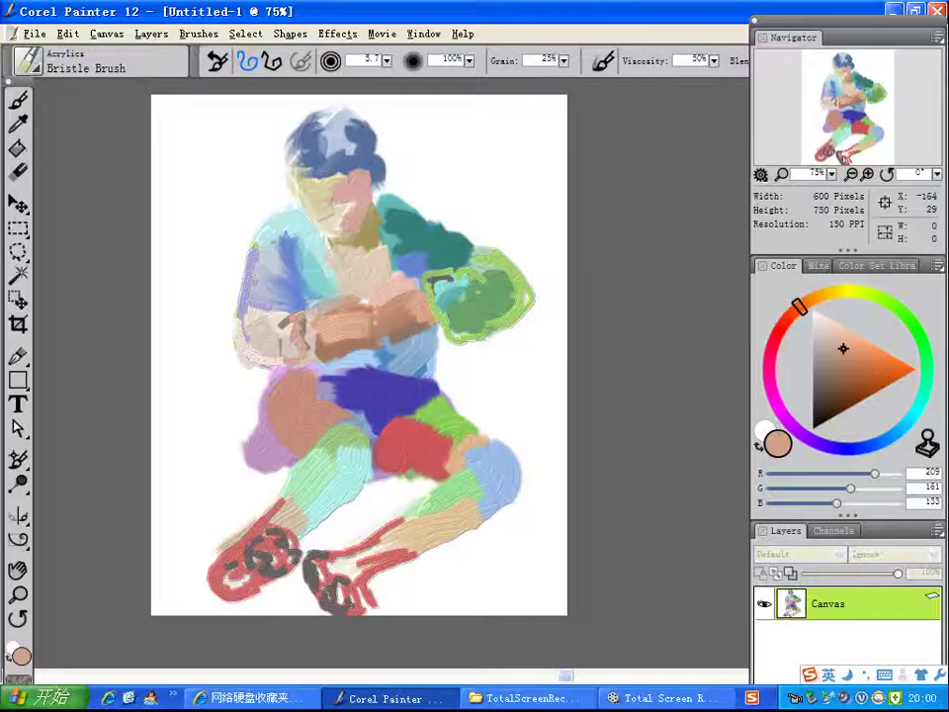
pyautogui.moveTo(308, 334); pyautogui.dragTo(336, 321)
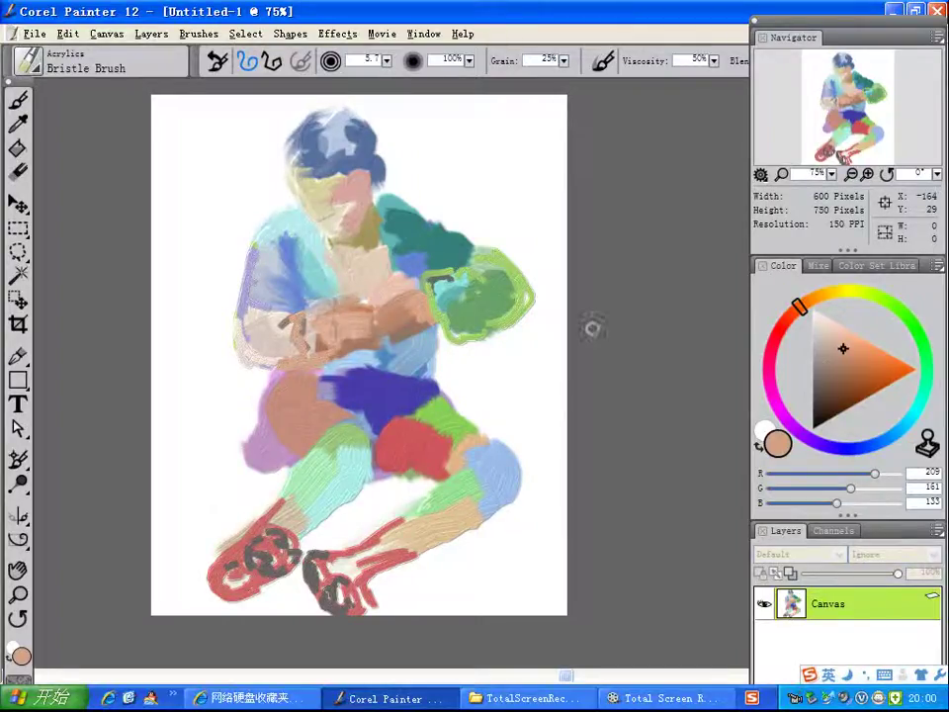
# - Paint the shirt area above the crossed forearm with slate (RGB 85, 102, 121), blue (RGB 105, 153, 211) and cyan (RGB 105, 198, 211) strokes
pyautogui.click(836, 366)
pyautogui.click(775, 370)
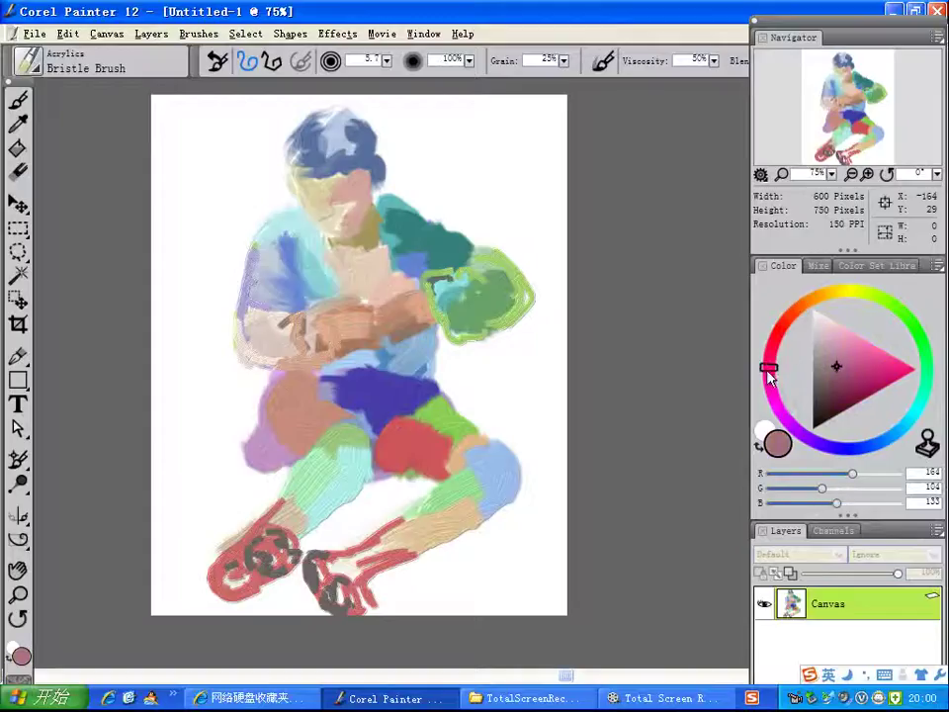
pyautogui.click(826, 380)
pyautogui.click(826, 381)
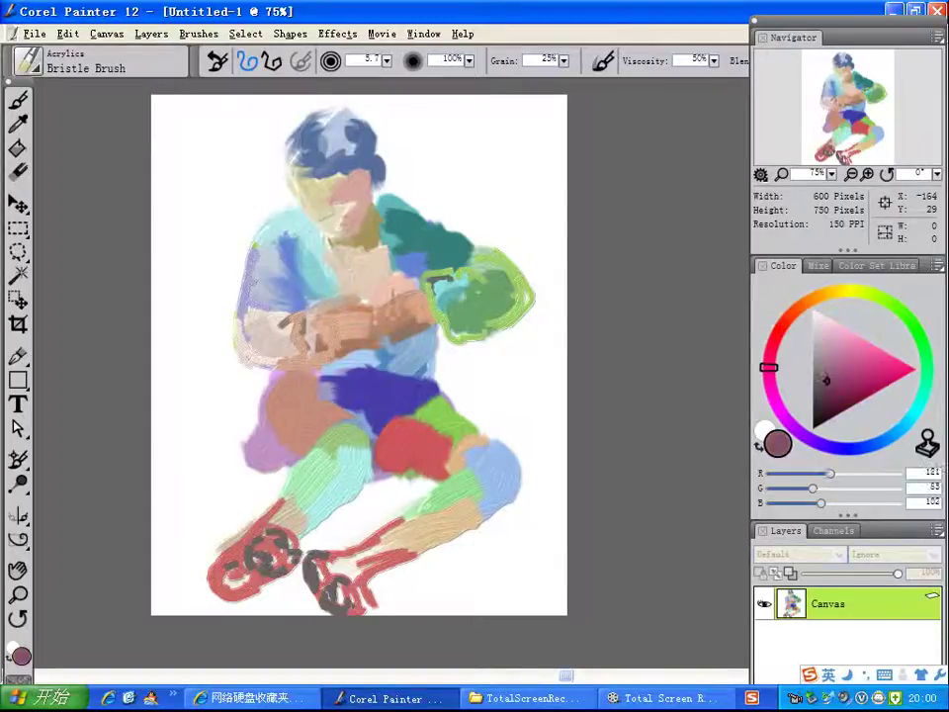
pyautogui.click(879, 444)
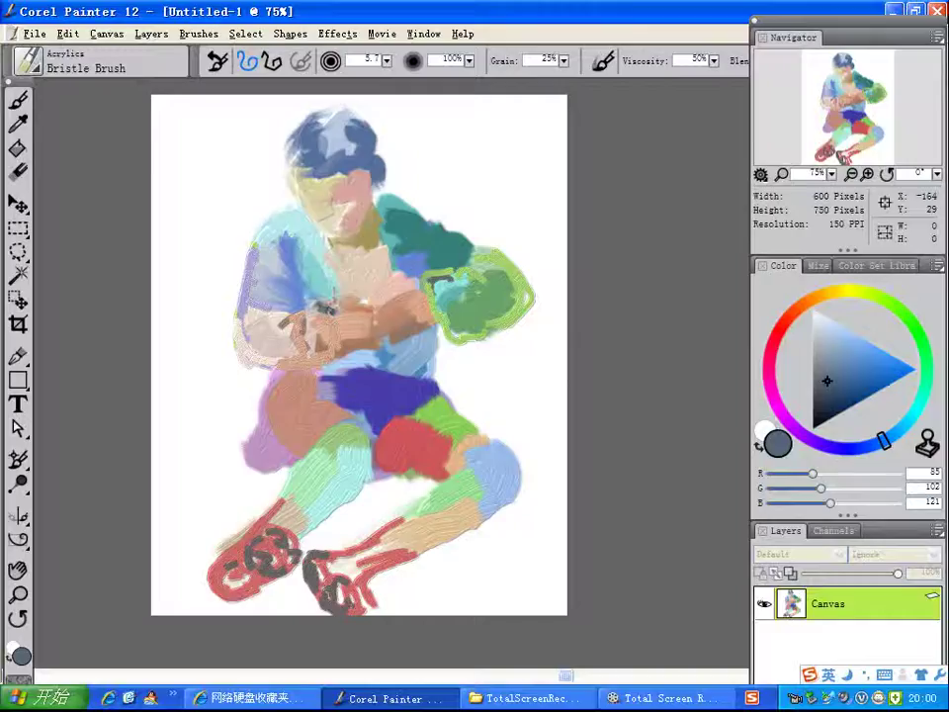
pyautogui.click(854, 354)
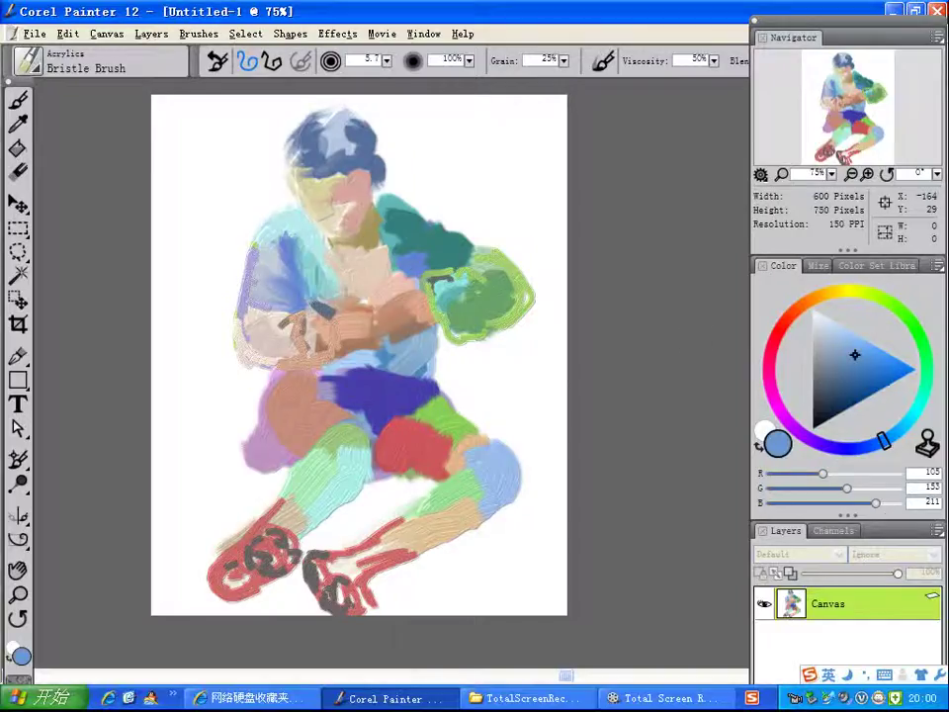
pyautogui.moveTo(319, 309)
pyautogui.mouseDown()
pyautogui.moveTo(346, 301)
pyautogui.moveTo(326, 314)
pyautogui.moveTo(352, 296)
pyautogui.moveTo(336, 296)
pyautogui.moveTo(334, 284)
pyautogui.moveTo(342, 295)
pyautogui.moveTo(332, 298)
pyautogui.mouseUp()
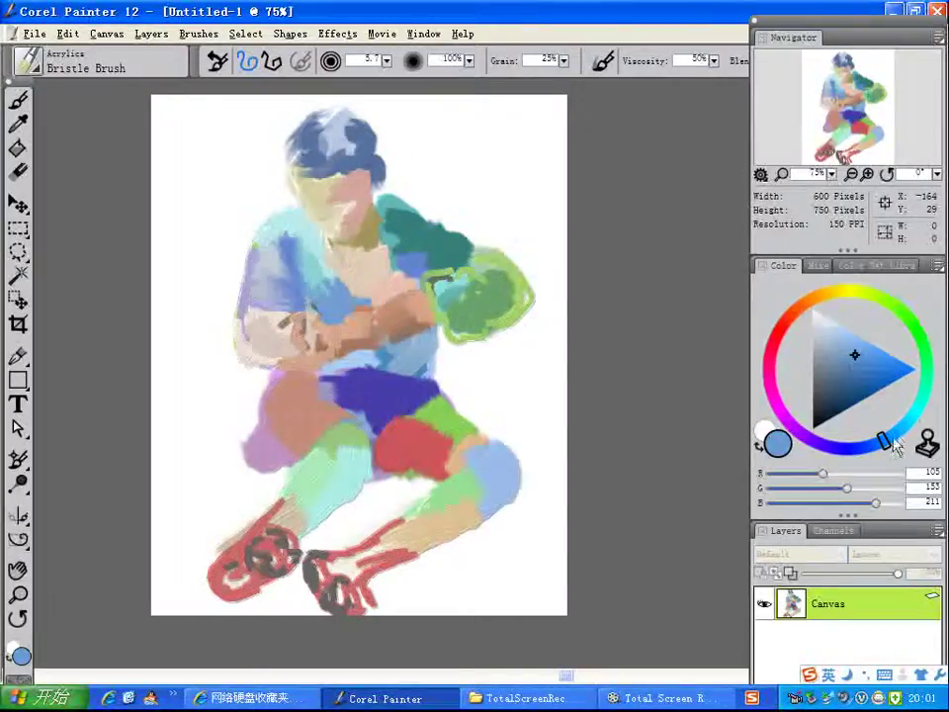
pyautogui.click(909, 420)
pyautogui.moveTo(241, 233)
pyautogui.mouseDown()
pyautogui.moveTo(235, 205)
pyautogui.moveTo(231, 221)
pyautogui.moveTo(252, 233)
pyautogui.mouseUp()
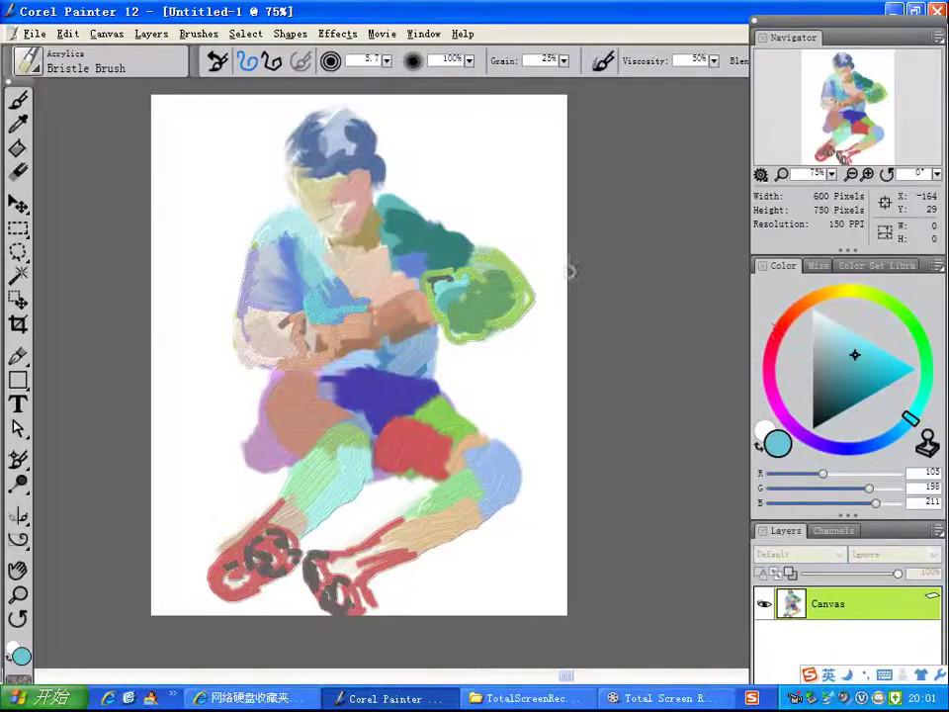
# - Rework the crossed forearm and hand with light tan (RGB 216, 181, 158) strokes and orange-brown (RGB 204, 131, 84) contours
pyautogui.click(800, 306)
pyautogui.click(836, 341)
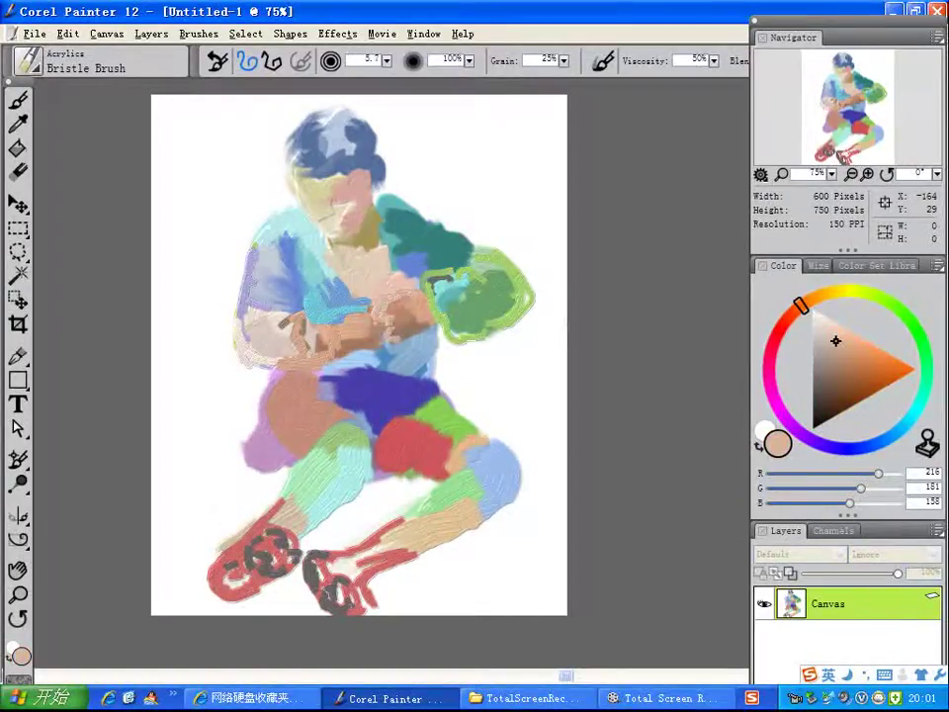
pyautogui.moveTo(312, 247)
pyautogui.mouseDown()
pyautogui.moveTo(326, 230)
pyautogui.moveTo(314, 241)
pyautogui.mouseUp()
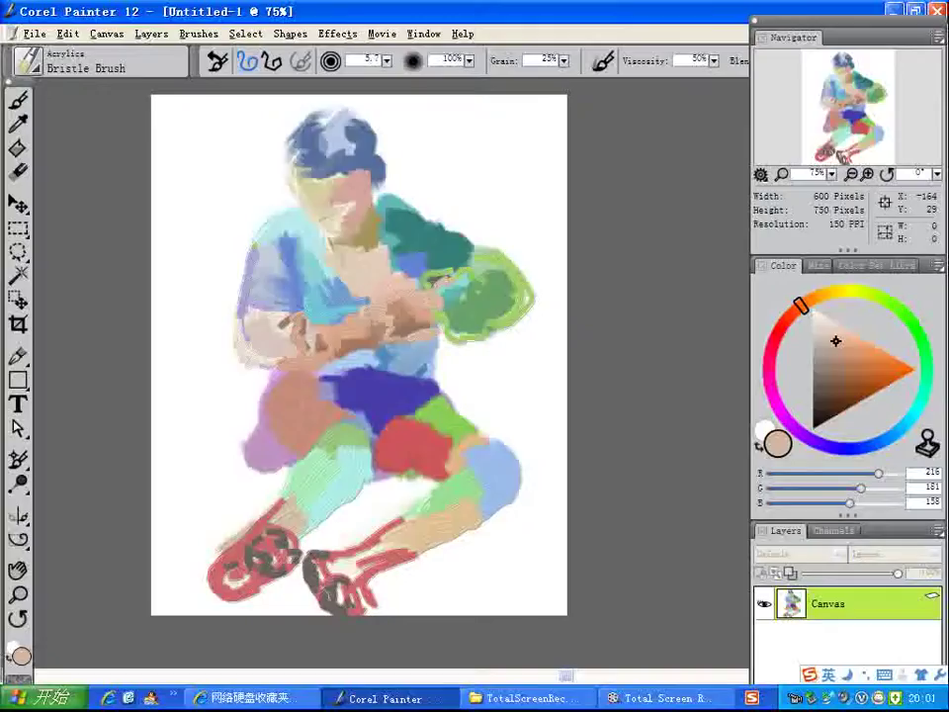
pyautogui.moveTo(348, 347)
pyautogui.mouseDown()
pyautogui.moveTo(389, 324)
pyautogui.moveTo(393, 311)
pyautogui.moveTo(399, 318)
pyautogui.moveTo(397, 291)
pyautogui.mouseUp()
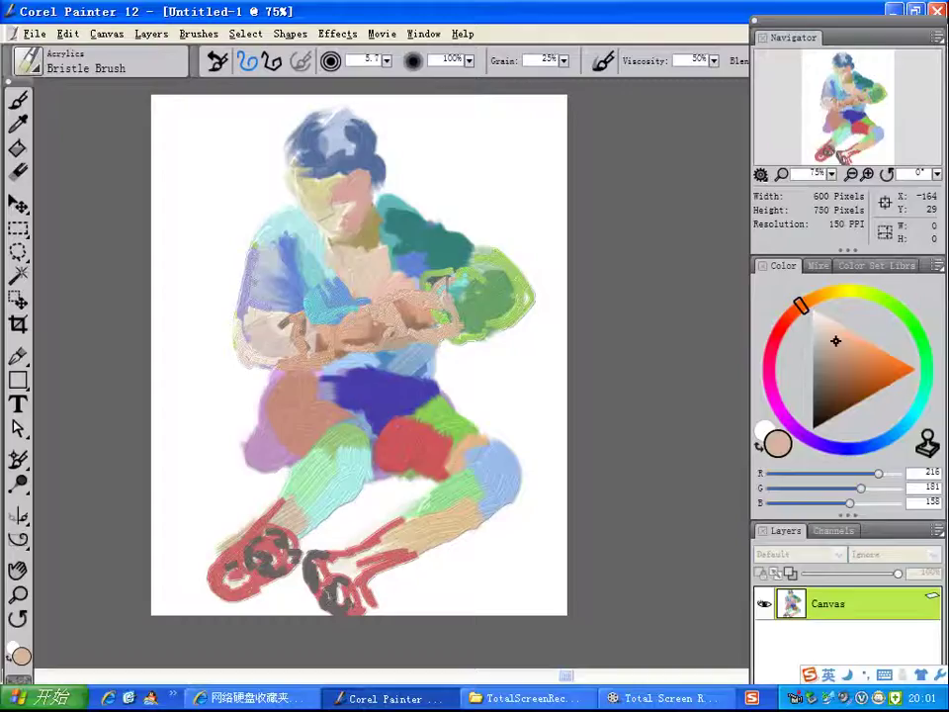
pyautogui.click(860, 362)
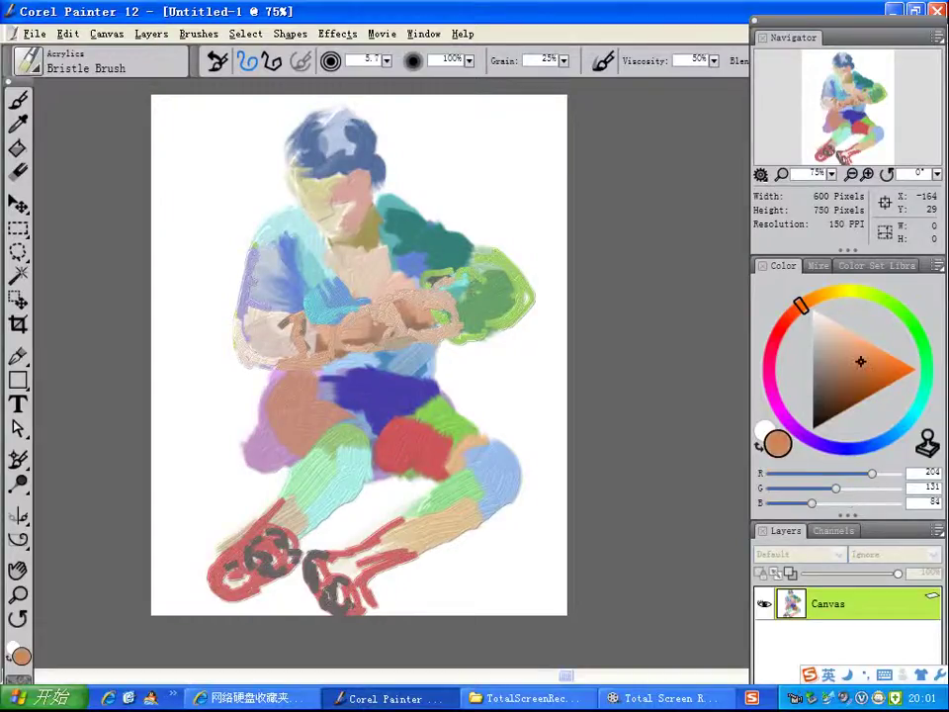
pyautogui.moveTo(429, 294)
pyautogui.mouseDown()
pyautogui.moveTo(394, 298)
pyautogui.moveTo(401, 324)
pyautogui.moveTo(423, 334)
pyautogui.moveTo(441, 318)
pyautogui.mouseUp()
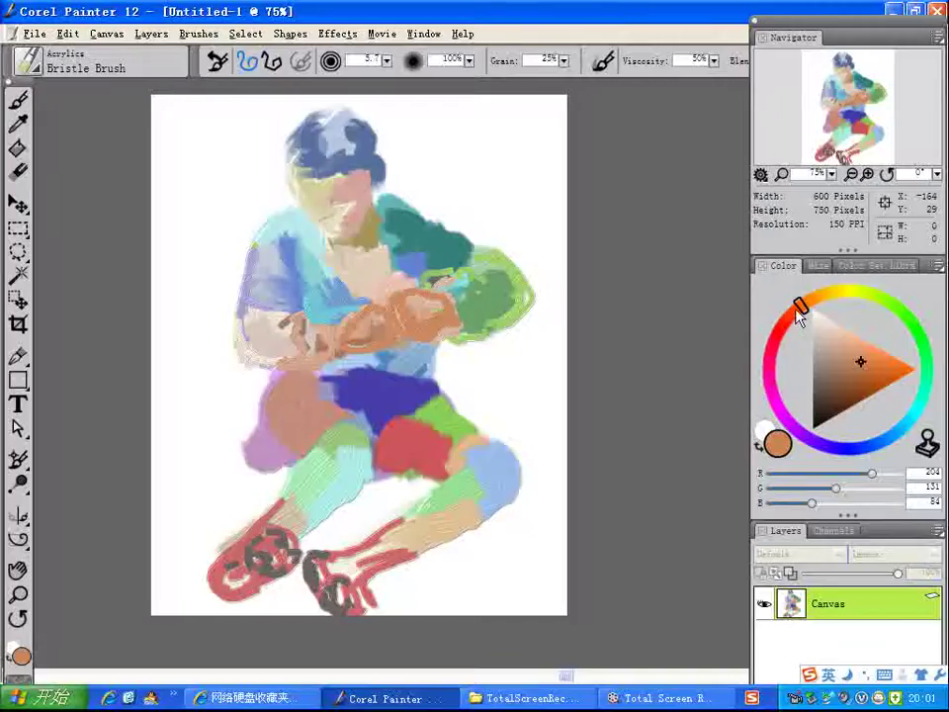
# - Paint a red (RGB 186, 95, 86) patch on the hand where it meets the green sleeve
pyautogui.click(835, 346)
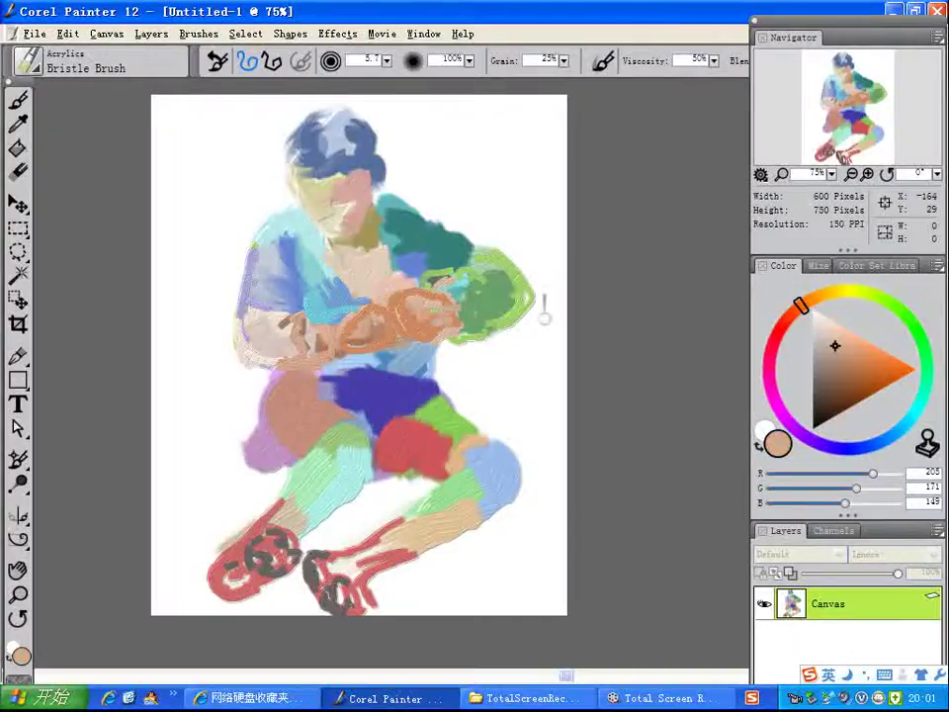
pyautogui.click(782, 323)
pyautogui.click(852, 365)
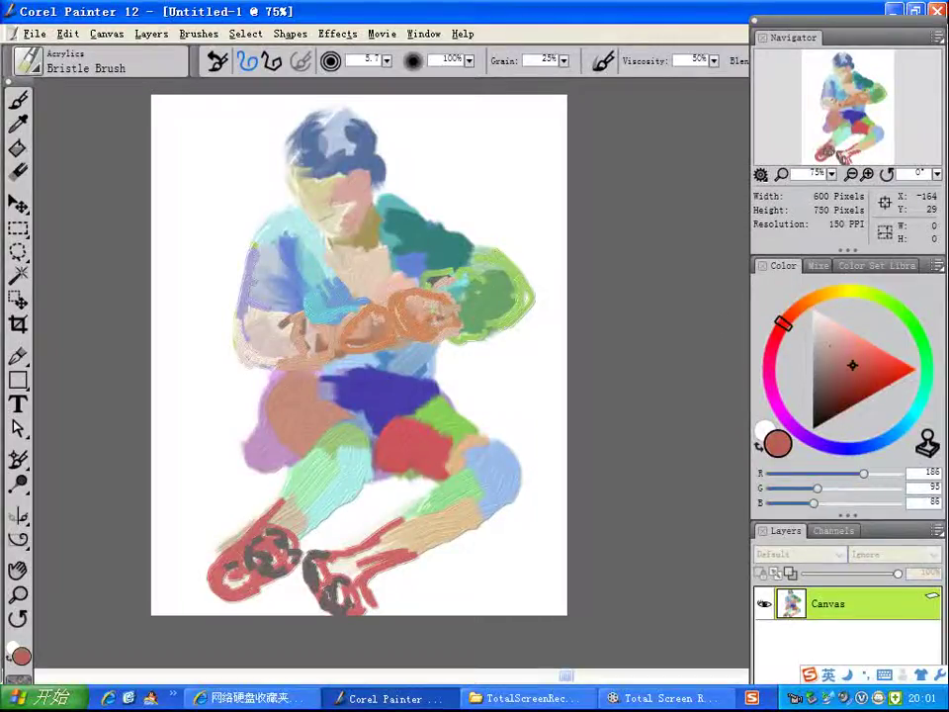
pyautogui.moveTo(443, 316); pyautogui.dragTo(442, 297)
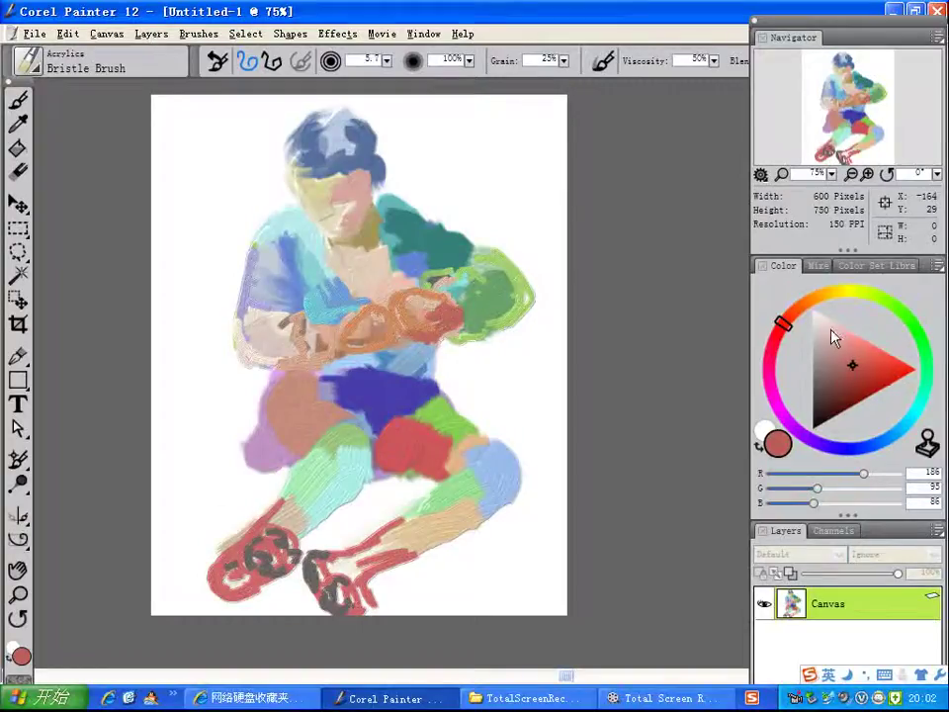
# - Add light green (RGB 171, 218, 136) contour strokes over the green sleeve
pyautogui.click(892, 303)
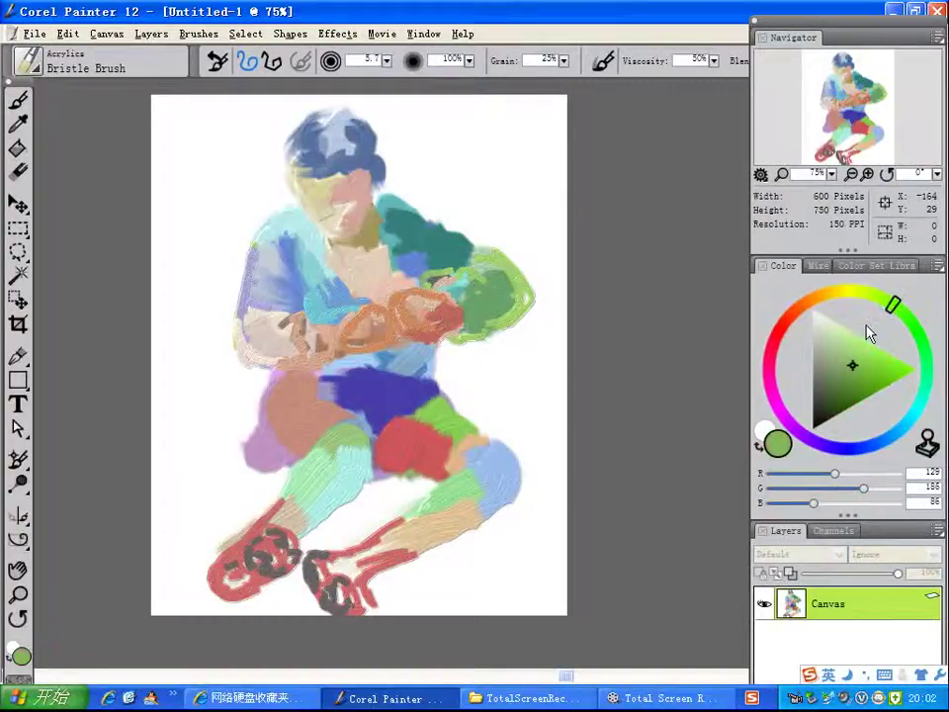
pyautogui.click(845, 346)
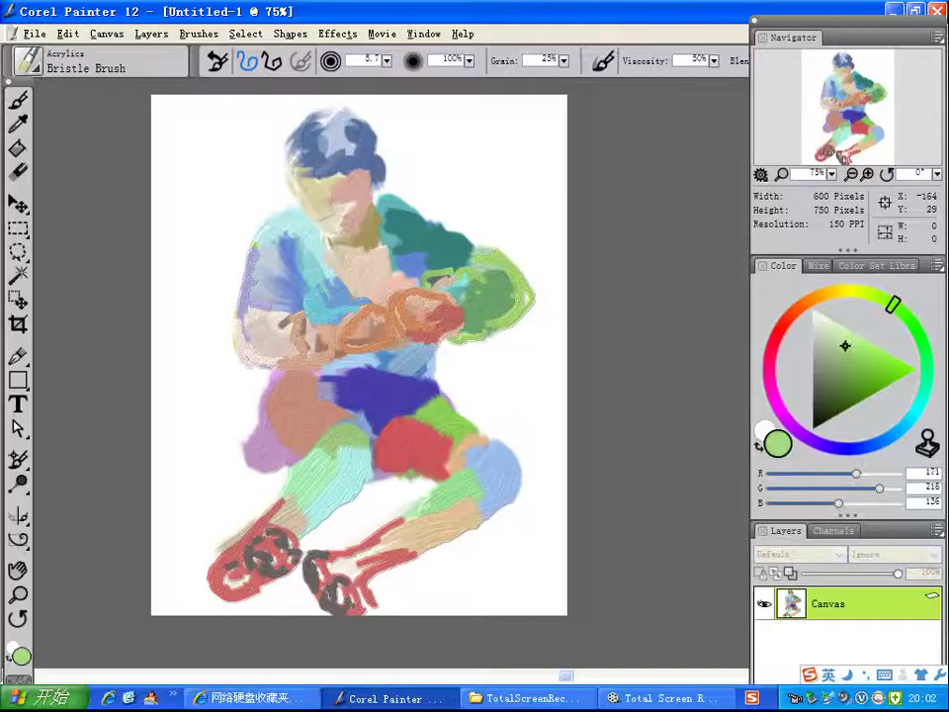
pyautogui.moveTo(463, 284)
pyautogui.mouseDown()
pyautogui.moveTo(467, 312)
pyautogui.moveTo(496, 329)
pyautogui.mouseUp()
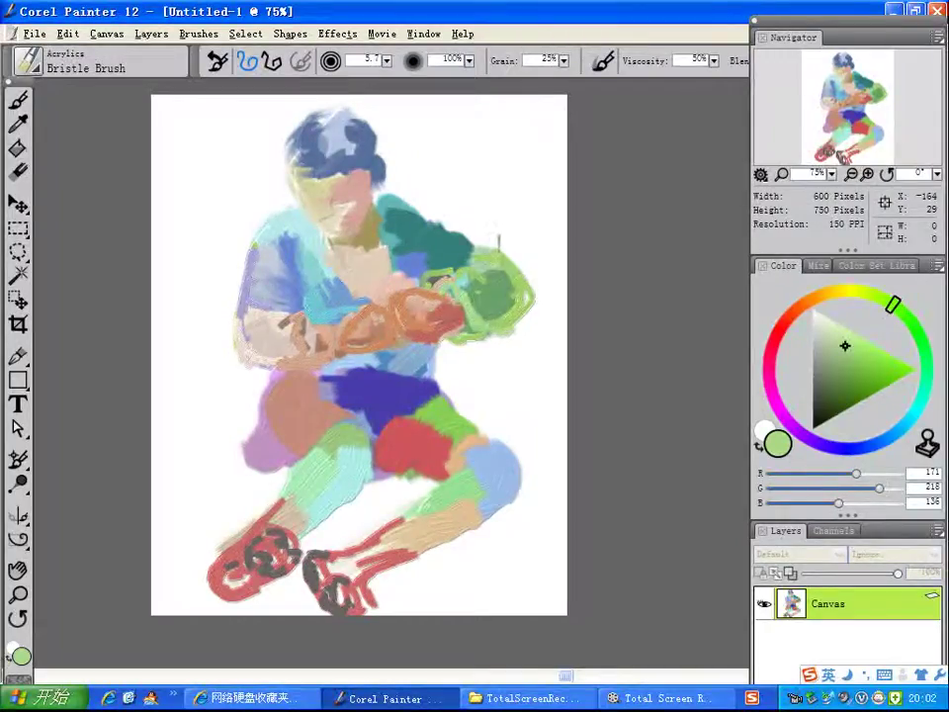
pyautogui.moveTo(494, 247)
pyautogui.mouseDown()
pyautogui.moveTo(491, 267)
pyautogui.moveTo(521, 327)
pyautogui.moveTo(533, 321)
pyautogui.mouseUp()
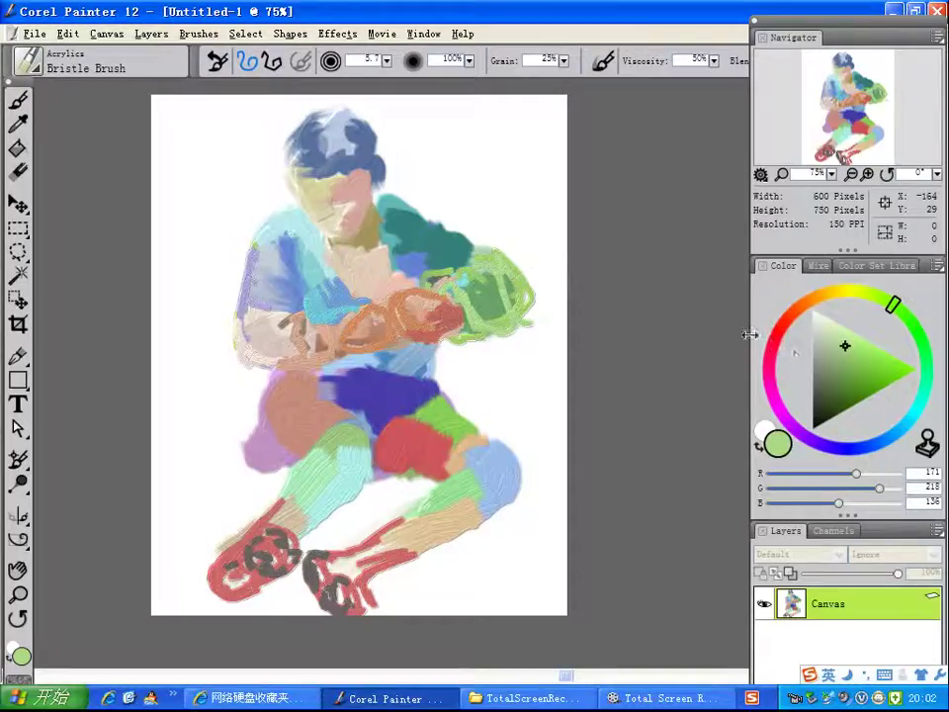
# - Paint a rounded peach (RGB 239, 202, 185) elbow at the outer end of the green sleeve
pyautogui.click(796, 309)
pyautogui.click(833, 328)
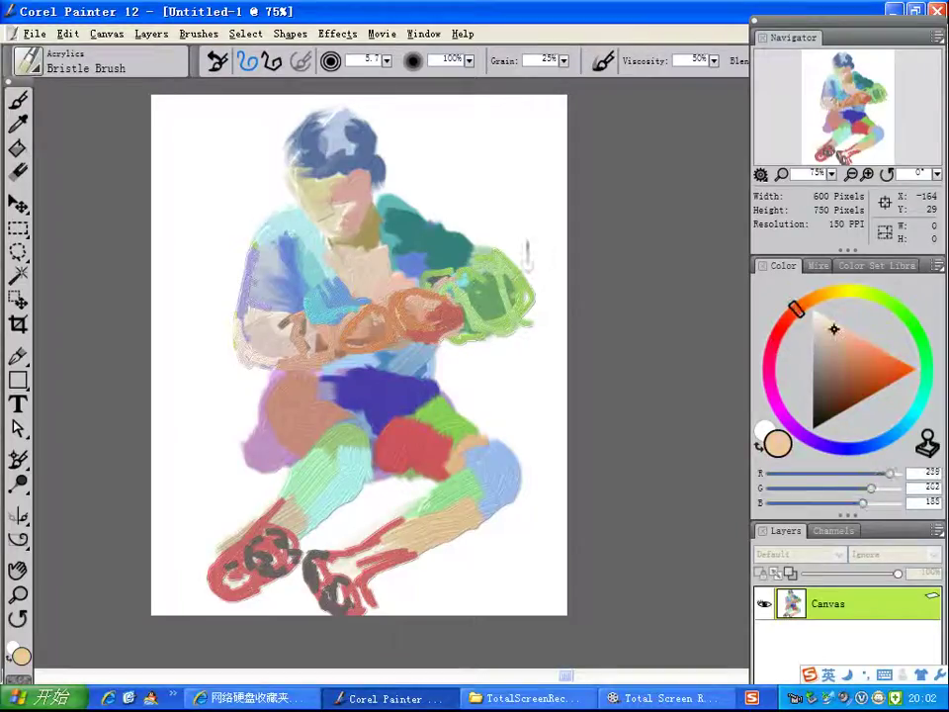
pyautogui.moveTo(510, 263)
pyautogui.mouseDown()
pyautogui.moveTo(540, 293)
pyautogui.moveTo(534, 267)
pyautogui.moveTo(529, 322)
pyautogui.moveTo(507, 264)
pyautogui.moveTo(509, 280)
pyautogui.moveTo(522, 261)
pyautogui.mouseUp()
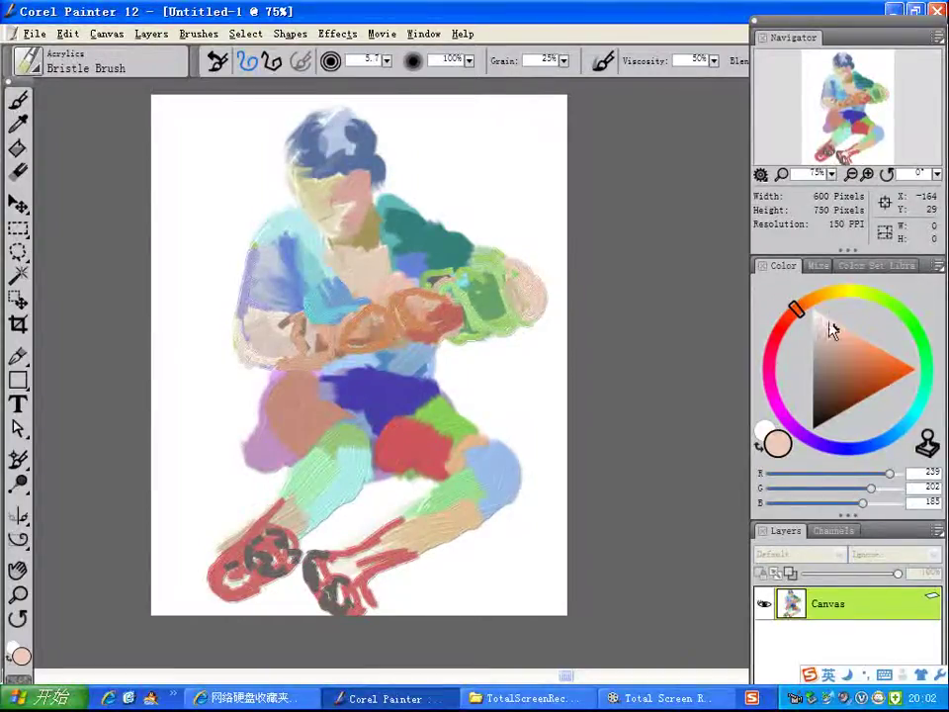
# - Shade the teal and green sleeve with mid green (RGB 73, 129, 95), mint (RGB 134, 216, 166) and dark green (RGB 56, 96, 72) strokes
pyautogui.click(926, 362)
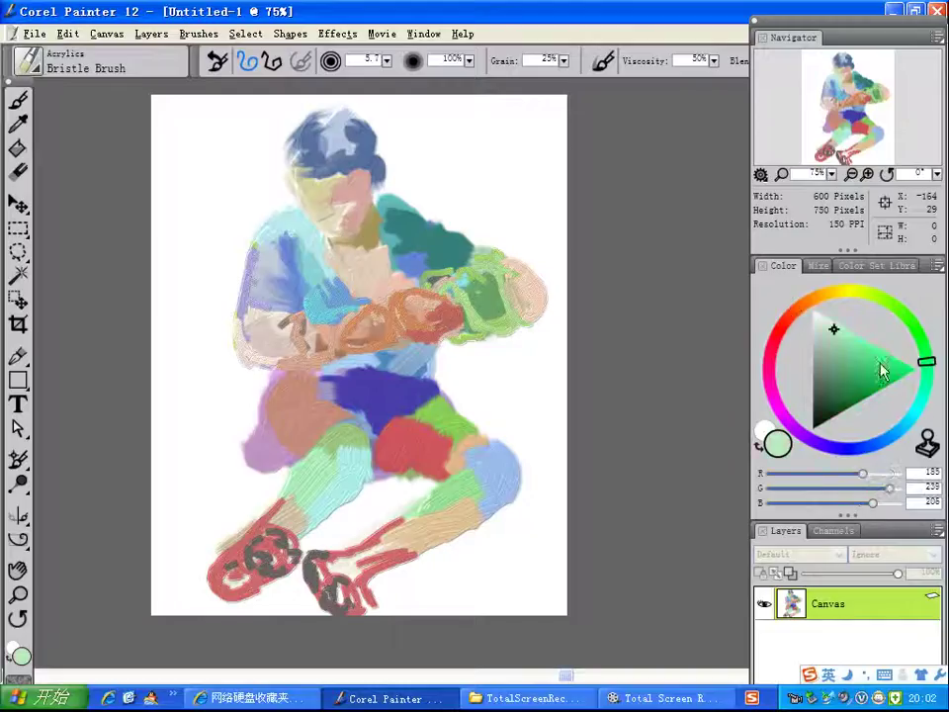
pyautogui.click(836, 382)
pyautogui.moveTo(466, 251)
pyautogui.mouseDown()
pyautogui.moveTo(489, 246)
pyautogui.moveTo(477, 259)
pyautogui.moveTo(497, 247)
pyautogui.moveTo(483, 254)
pyautogui.mouseUp()
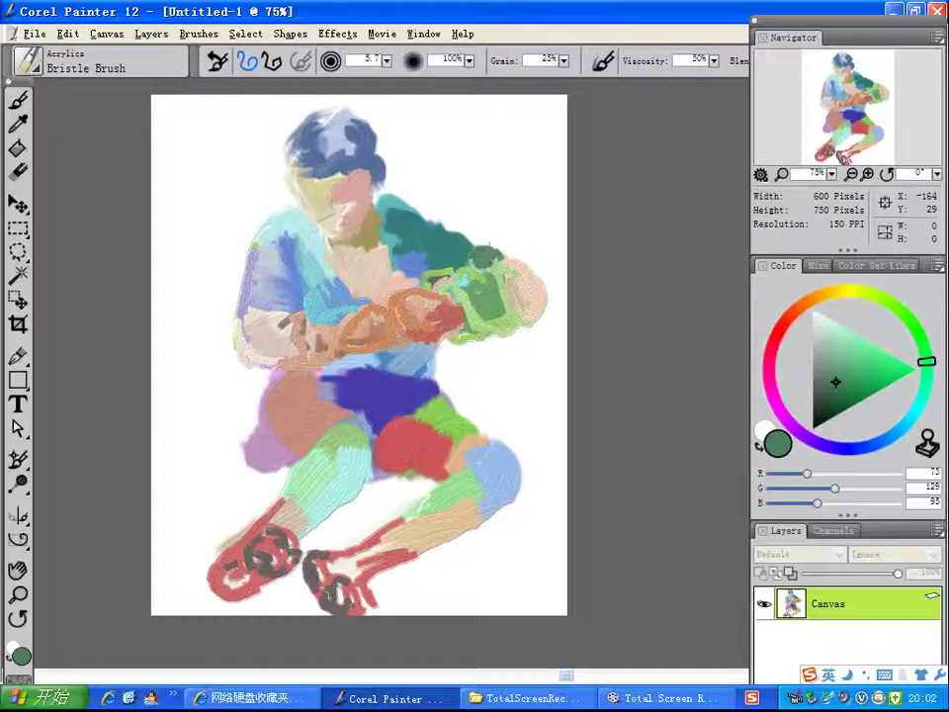
pyautogui.click(845, 347)
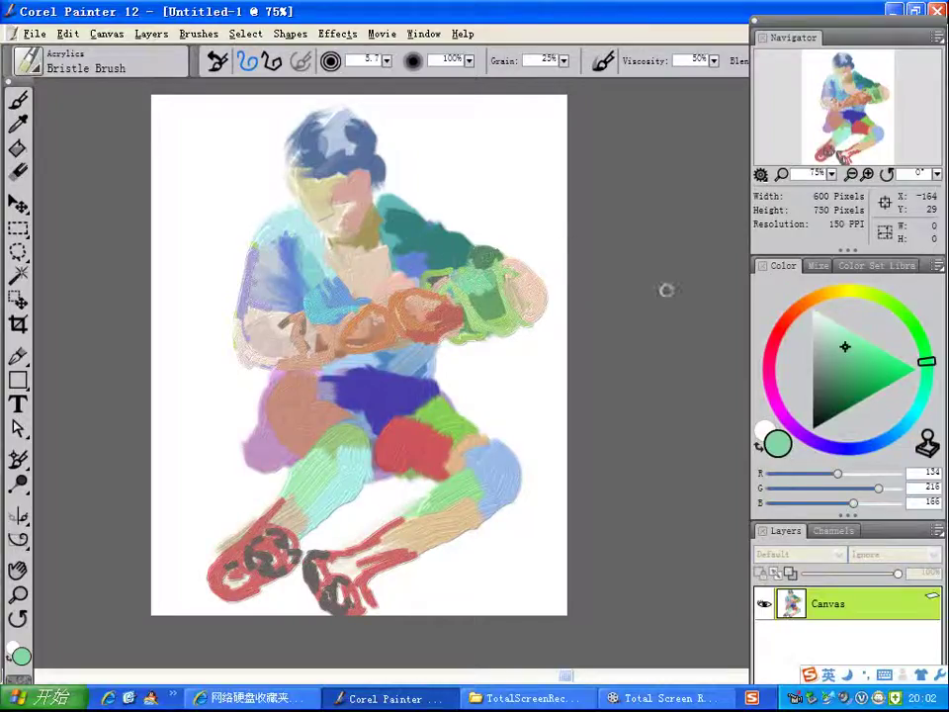
pyautogui.click(828, 393)
pyautogui.moveTo(433, 261)
pyautogui.mouseDown()
pyautogui.moveTo(427, 282)
pyautogui.moveTo(457, 250)
pyautogui.moveTo(425, 265)
pyautogui.moveTo(403, 243)
pyautogui.moveTo(421, 271)
pyautogui.moveTo(407, 256)
pyautogui.mouseUp()
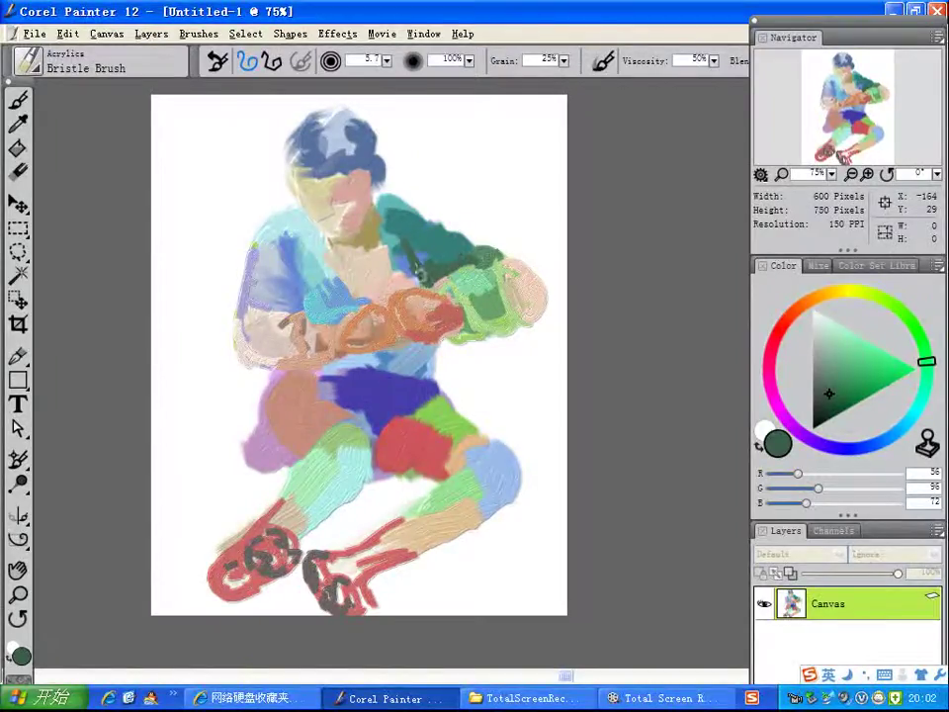
# - Add pale pink (RGB 232, 194, 184) strokes along the chest opening and salmon (RGB 210, 142, 124) strokes over the hand's red patch
pyautogui.click(794, 319)
pyautogui.click(830, 331)
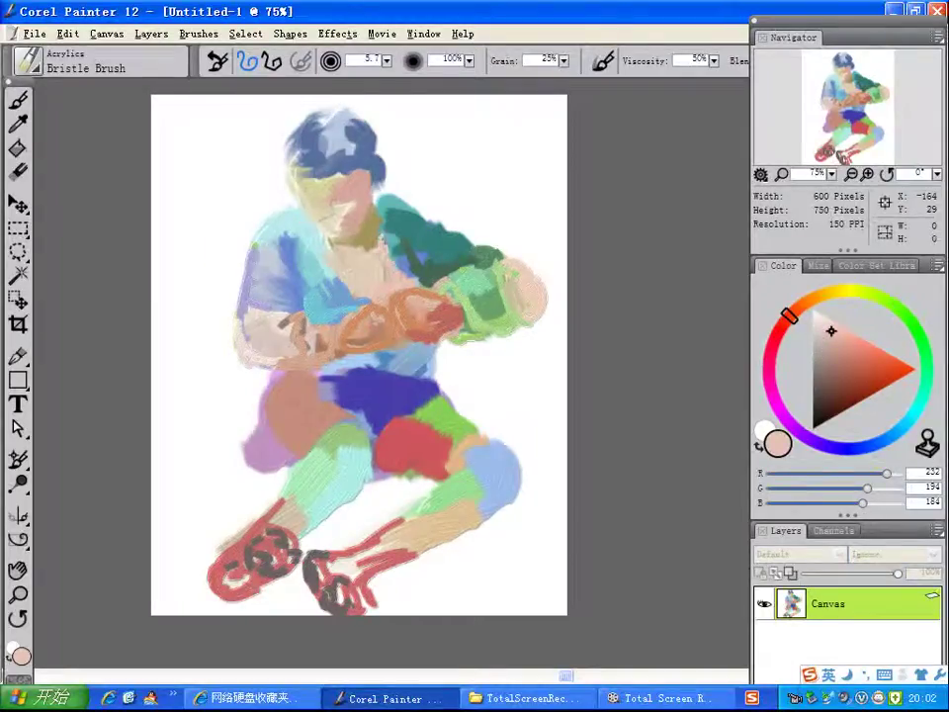
pyautogui.click(847, 350)
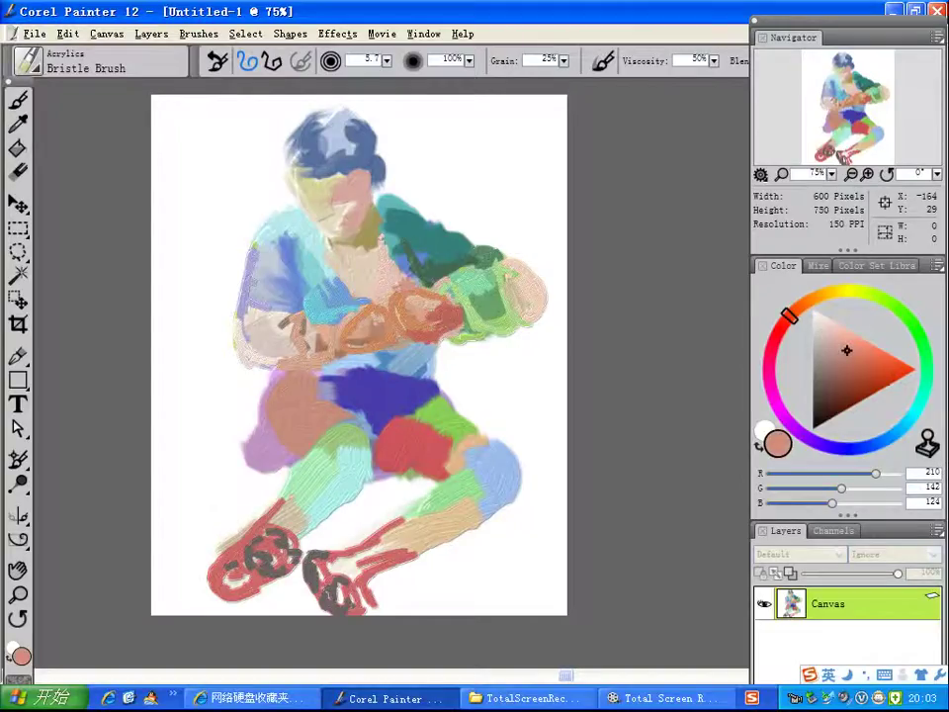
pyautogui.moveTo(410, 327)
pyautogui.mouseDown()
pyautogui.moveTo(446, 323)
pyautogui.moveTo(453, 297)
pyautogui.moveTo(448, 325)
pyautogui.mouseUp()
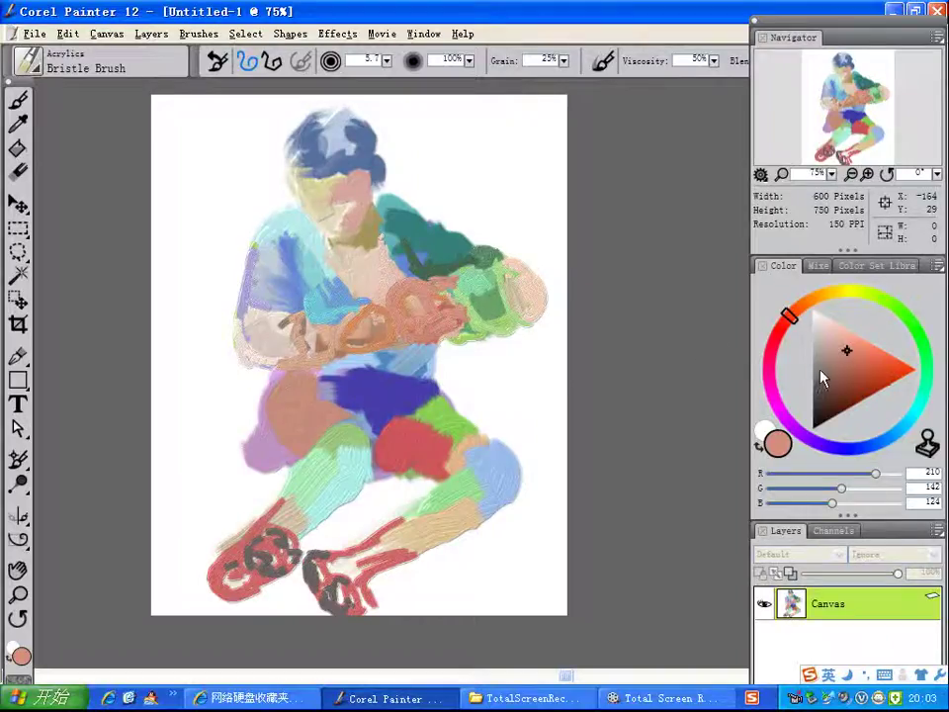
# - Paint the lower shirt below the forearms in light blue (RGB 149, 183, 225) and add darker blue (RGB 88, 130, 180) fold strokes
pyautogui.click(882, 439)
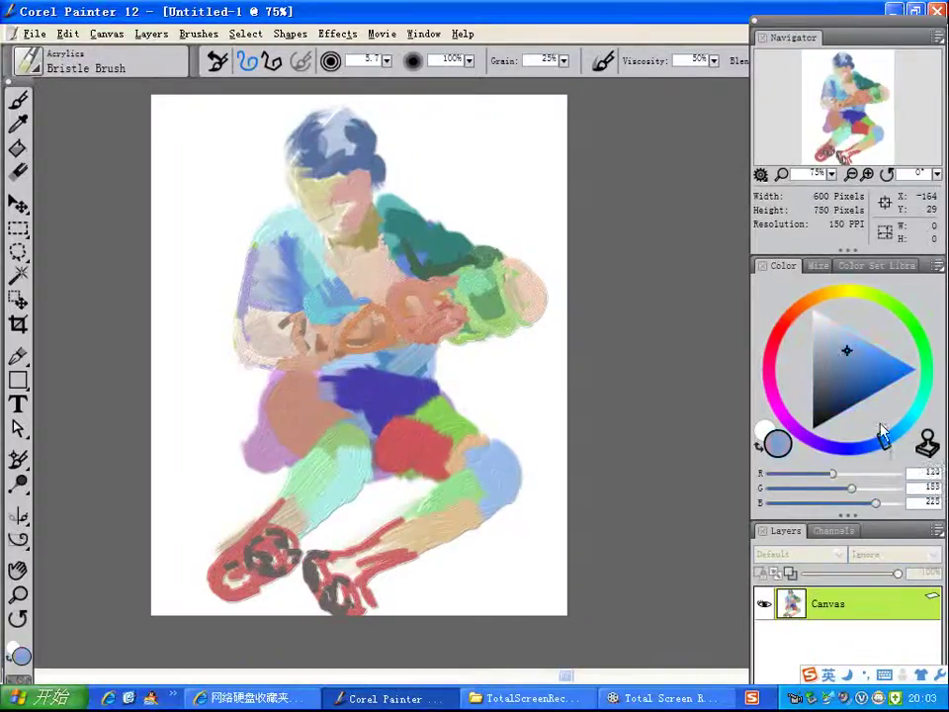
pyautogui.click(842, 341)
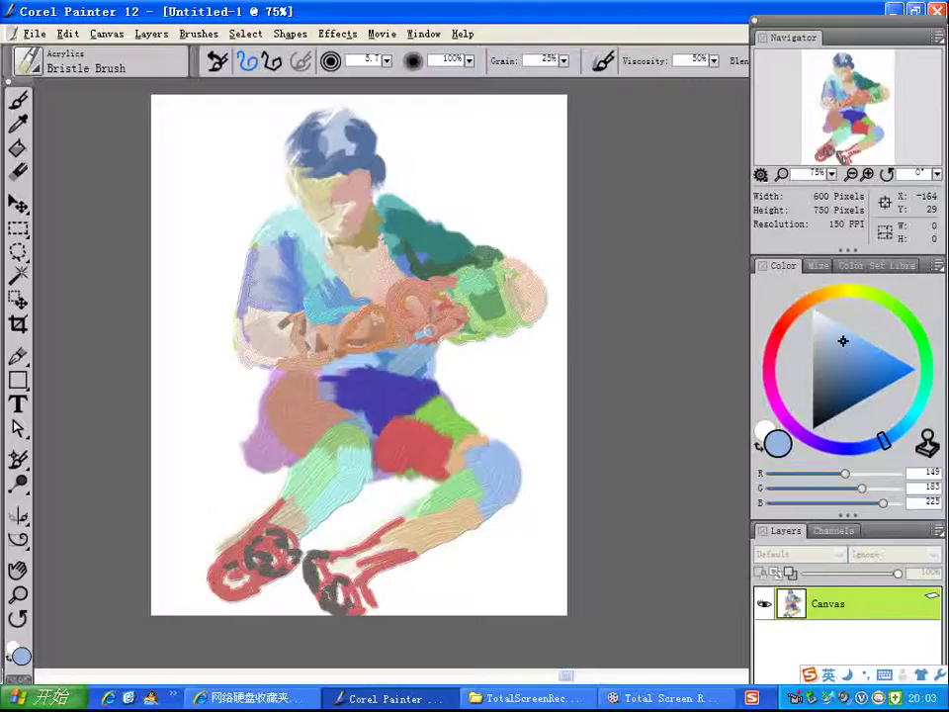
pyautogui.moveTo(430, 326); pyautogui.dragTo(418, 343)
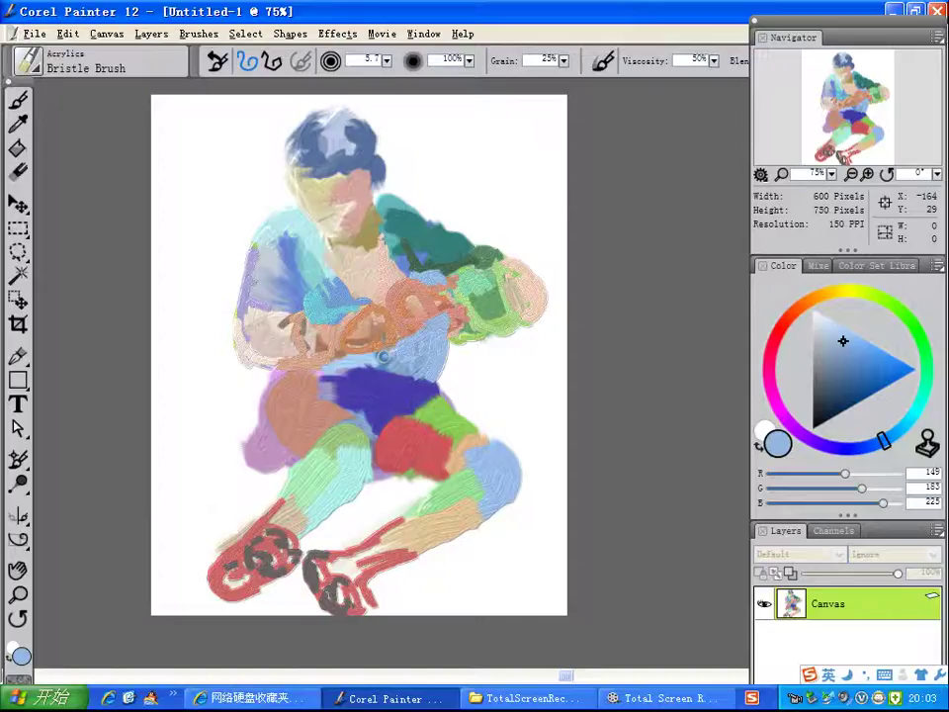
pyautogui.click(850, 366)
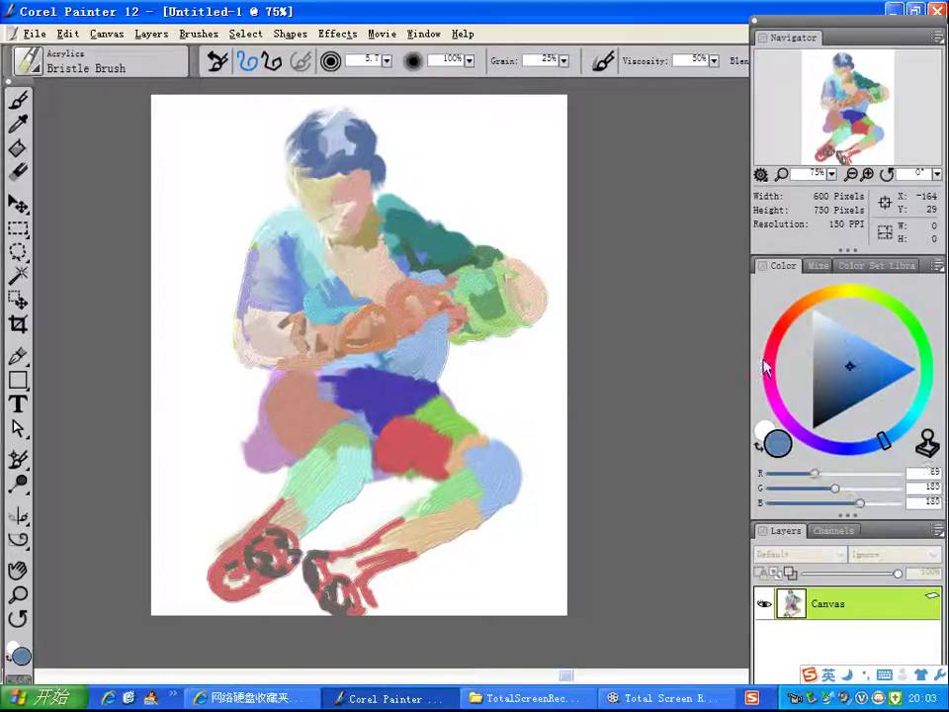
pyautogui.moveTo(247, 289)
pyautogui.mouseDown()
pyautogui.moveTo(328, 263)
pyautogui.moveTo(326, 247)
pyautogui.mouseUp()
pyautogui.moveTo(434, 345)
pyautogui.mouseDown()
pyautogui.moveTo(426, 388)
pyautogui.moveTo(430, 358)
pyautogui.moveTo(424, 364)
pyautogui.mouseUp()
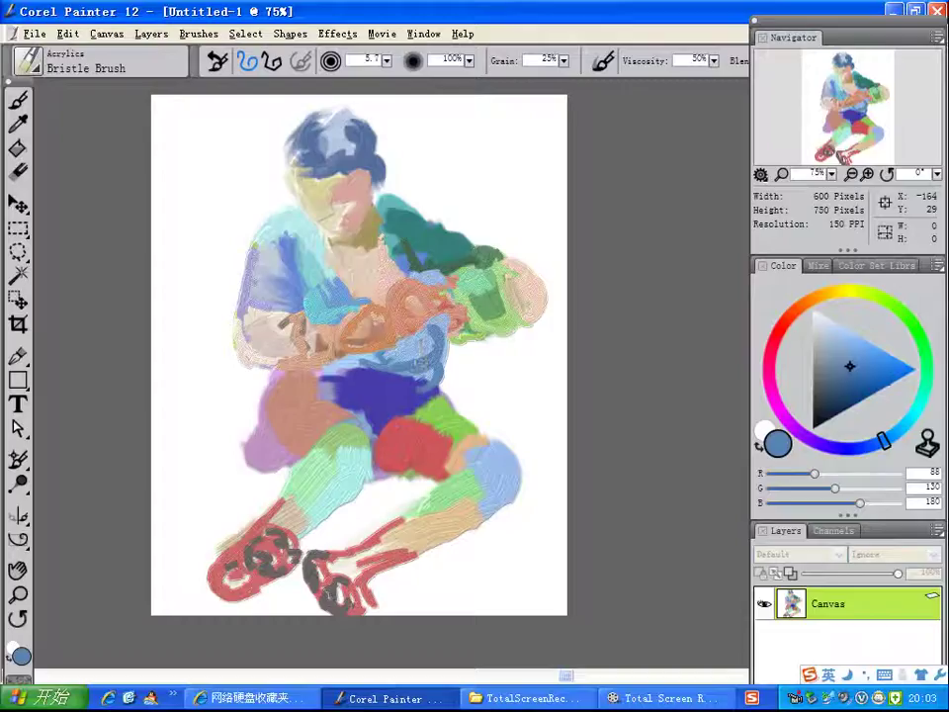
# - Add muted purple (RGB 137, 81, 129) strokes across the blue shorts, the red thigh patch and the brown thigh
pyautogui.click(839, 379)
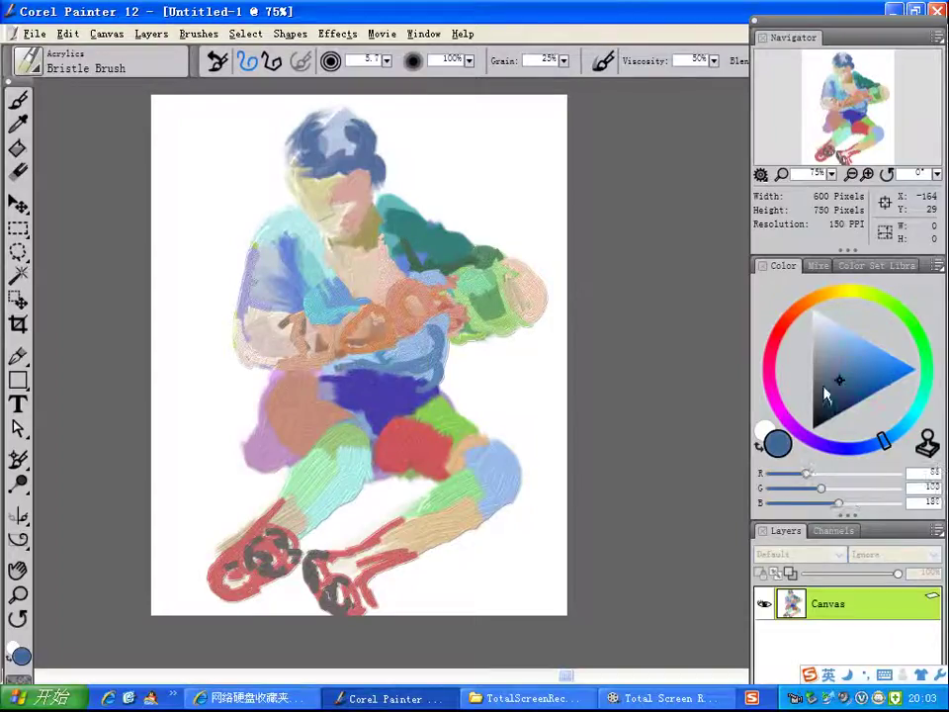
pyautogui.click(774, 397)
pyautogui.click(836, 378)
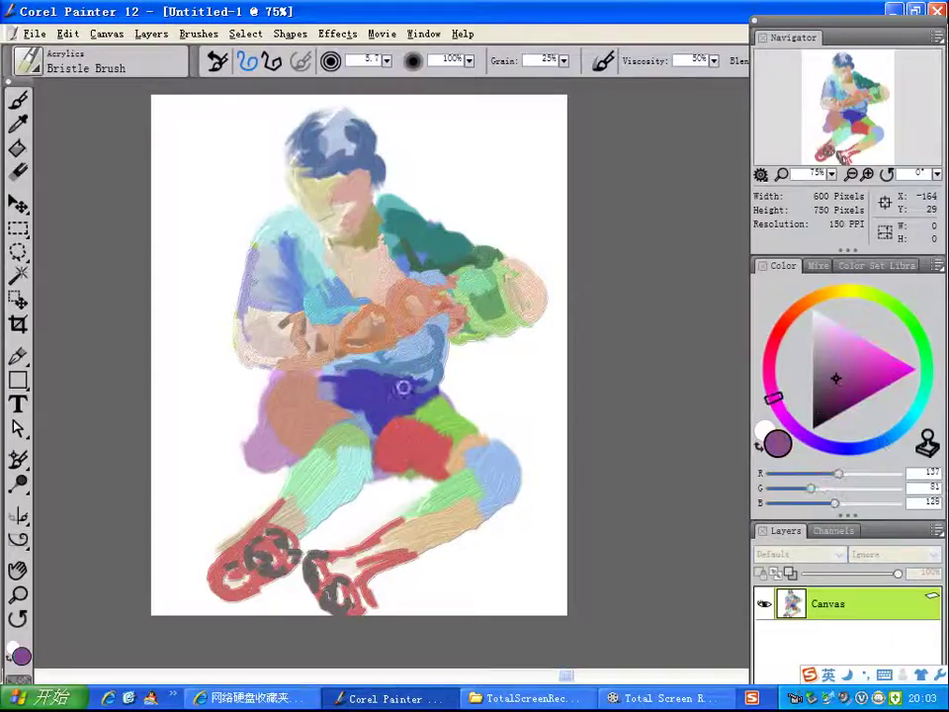
pyautogui.moveTo(328, 378)
pyautogui.mouseDown()
pyautogui.moveTo(351, 408)
pyautogui.moveTo(346, 381)
pyautogui.moveTo(369, 408)
pyautogui.moveTo(375, 389)
pyautogui.moveTo(348, 394)
pyautogui.moveTo(362, 383)
pyautogui.moveTo(362, 368)
pyautogui.moveTo(359, 380)
pyautogui.moveTo(372, 371)
pyautogui.moveTo(388, 394)
pyautogui.moveTo(375, 408)
pyautogui.moveTo(405, 380)
pyautogui.moveTo(410, 387)
pyautogui.moveTo(406, 376)
pyautogui.moveTo(400, 385)
pyautogui.moveTo(420, 384)
pyautogui.moveTo(417, 396)
pyautogui.moveTo(394, 411)
pyautogui.moveTo(432, 395)
pyautogui.moveTo(396, 409)
pyautogui.mouseUp()
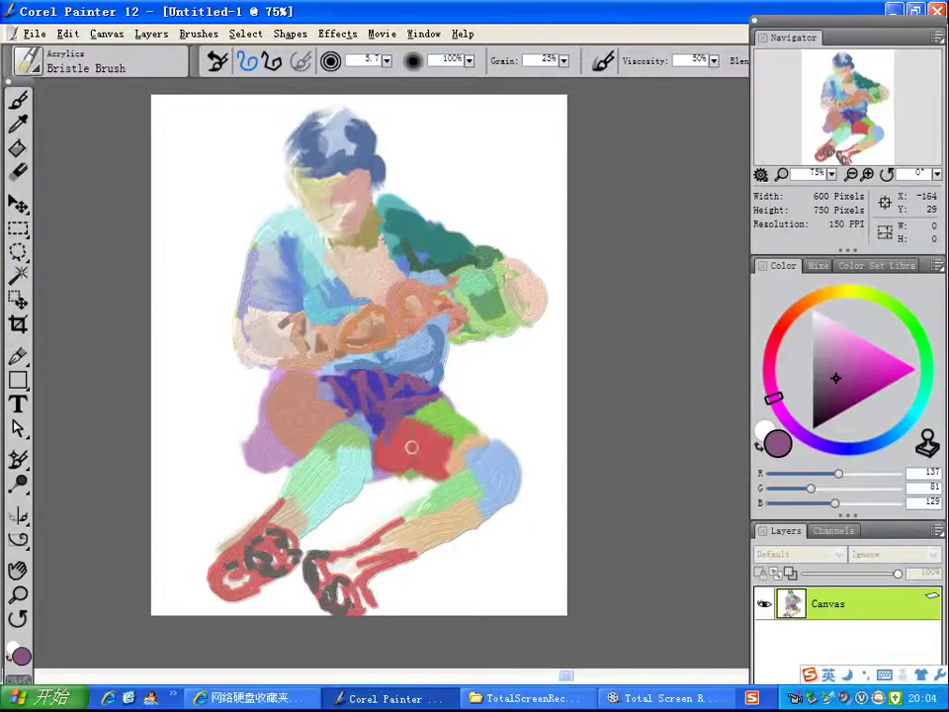
pyautogui.moveTo(411, 446)
pyautogui.mouseDown()
pyautogui.moveTo(406, 455)
pyautogui.moveTo(427, 423)
pyautogui.mouseUp()
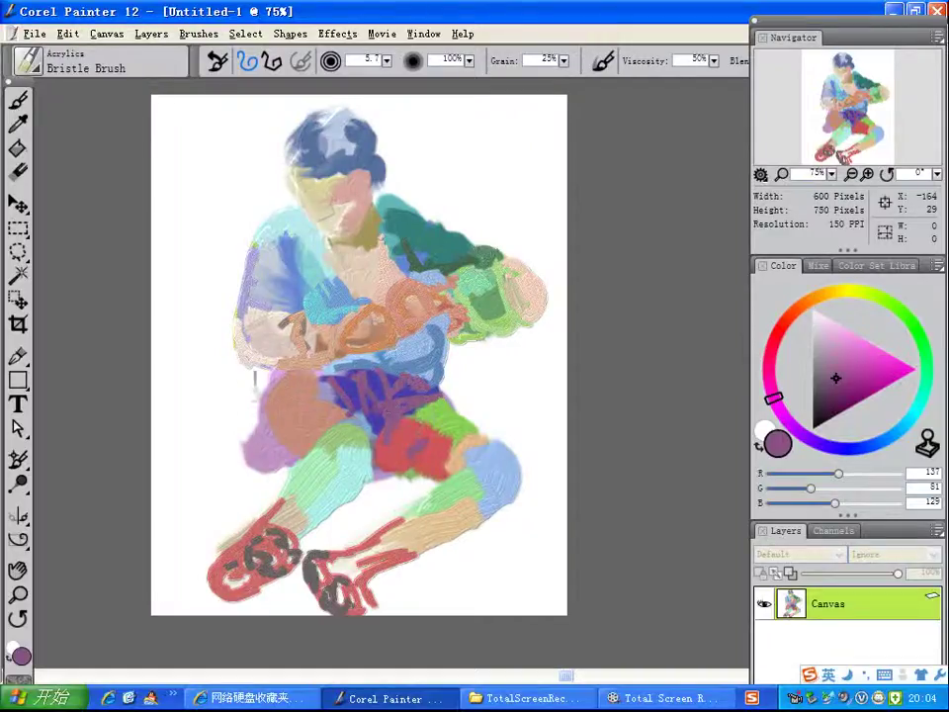
pyautogui.moveTo(288, 389)
pyautogui.mouseDown()
pyautogui.moveTo(274, 420)
pyautogui.moveTo(288, 425)
pyautogui.moveTo(283, 440)
pyautogui.moveTo(291, 416)
pyautogui.moveTo(329, 399)
pyautogui.mouseUp()
pyautogui.moveTo(292, 401); pyautogui.dragTo(324, 381)
pyautogui.moveTo(235, 279)
pyautogui.mouseDown()
pyautogui.moveTo(218, 267)
pyautogui.moveTo(206, 297)
pyautogui.moveTo(227, 267)
pyautogui.moveTo(249, 278)
pyautogui.mouseUp()
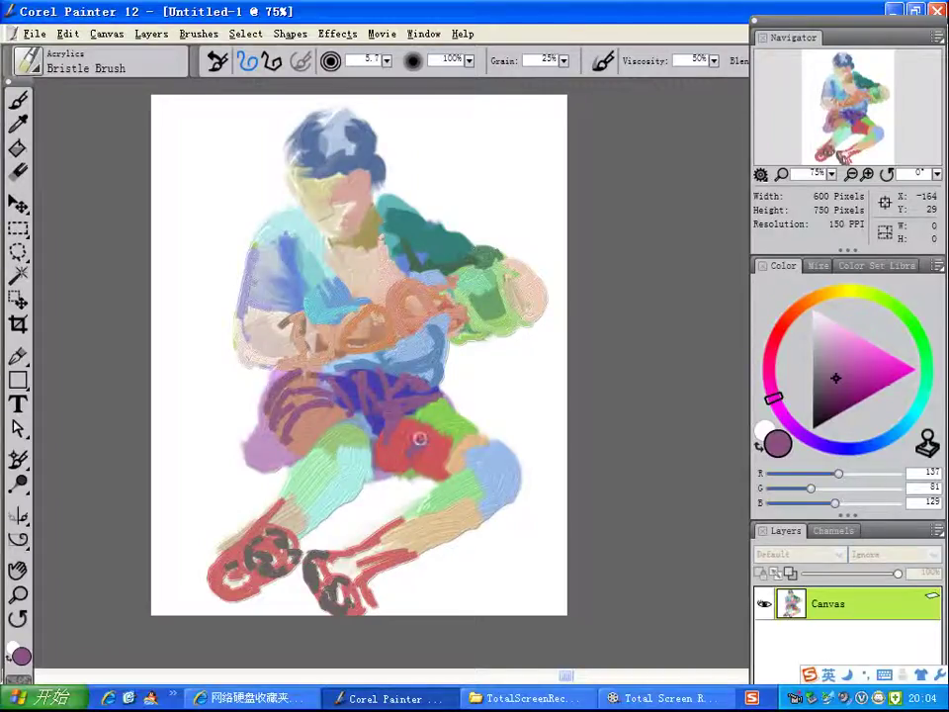
pyautogui.moveTo(288, 455)
pyautogui.mouseDown()
pyautogui.moveTo(309, 431)
pyautogui.moveTo(342, 425)
pyautogui.mouseUp()
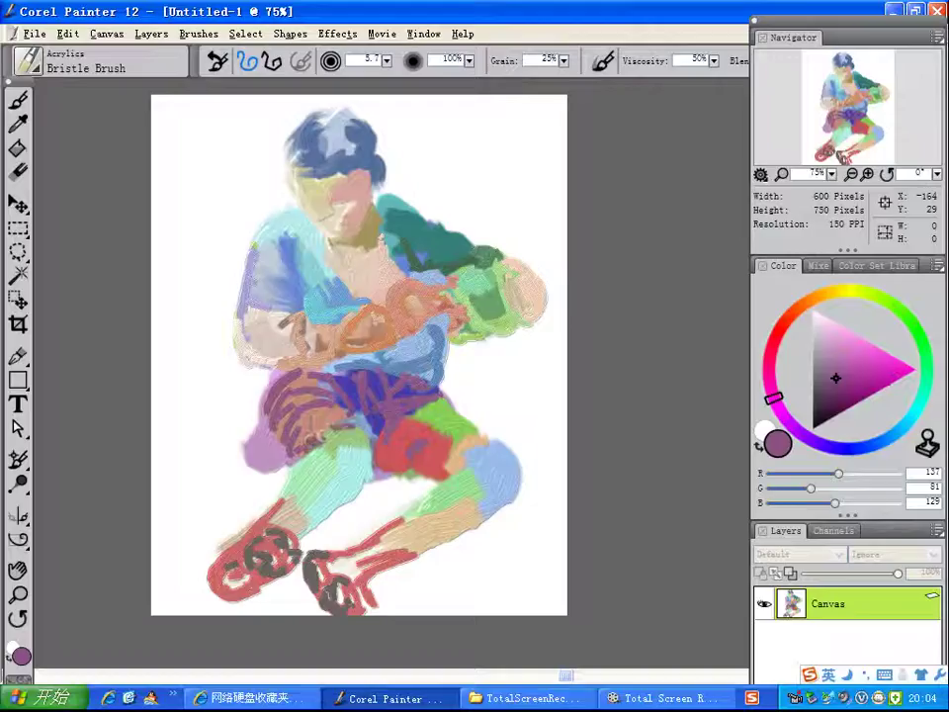
# - Shade the knee above the mint lower leg with green (RGB 89, 137, 81) and teal (RGB 81, 137, 136) strokes
pyautogui.click(909, 320)
pyautogui.moveTo(314, 450)
pyautogui.mouseDown()
pyautogui.moveTo(324, 431)
pyautogui.moveTo(352, 426)
pyautogui.moveTo(367, 476)
pyautogui.mouseUp()
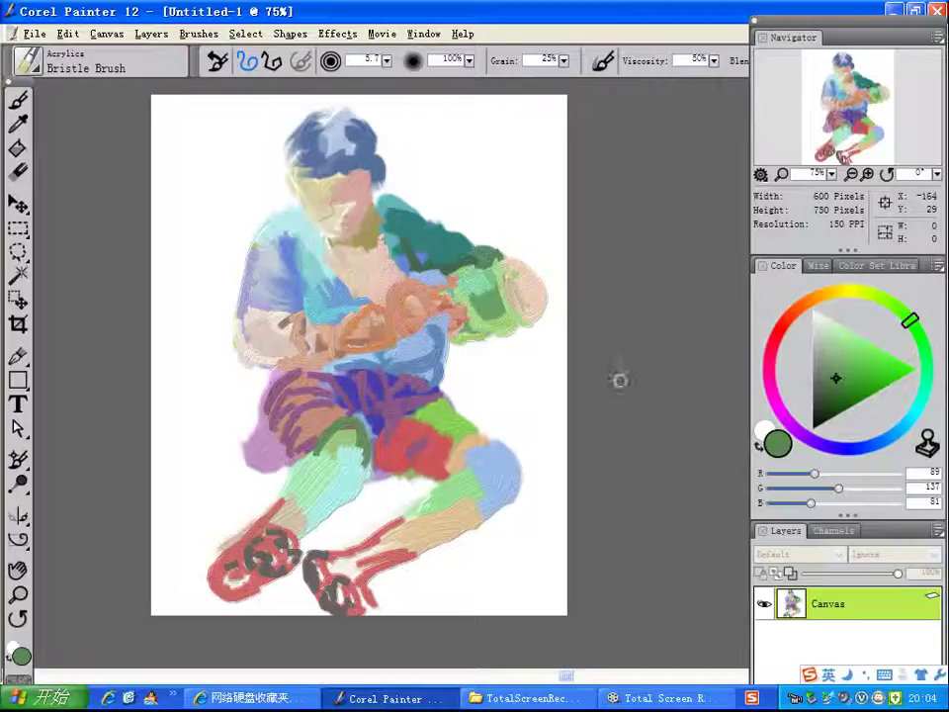
pyautogui.click(916, 408)
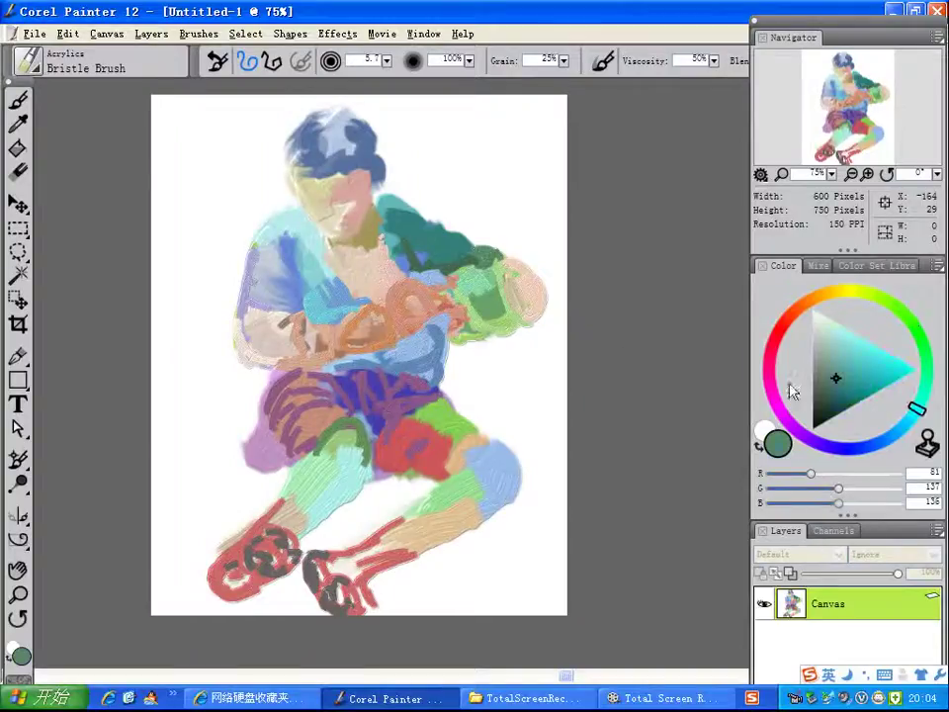
pyautogui.moveTo(325, 432); pyautogui.dragTo(354, 435)
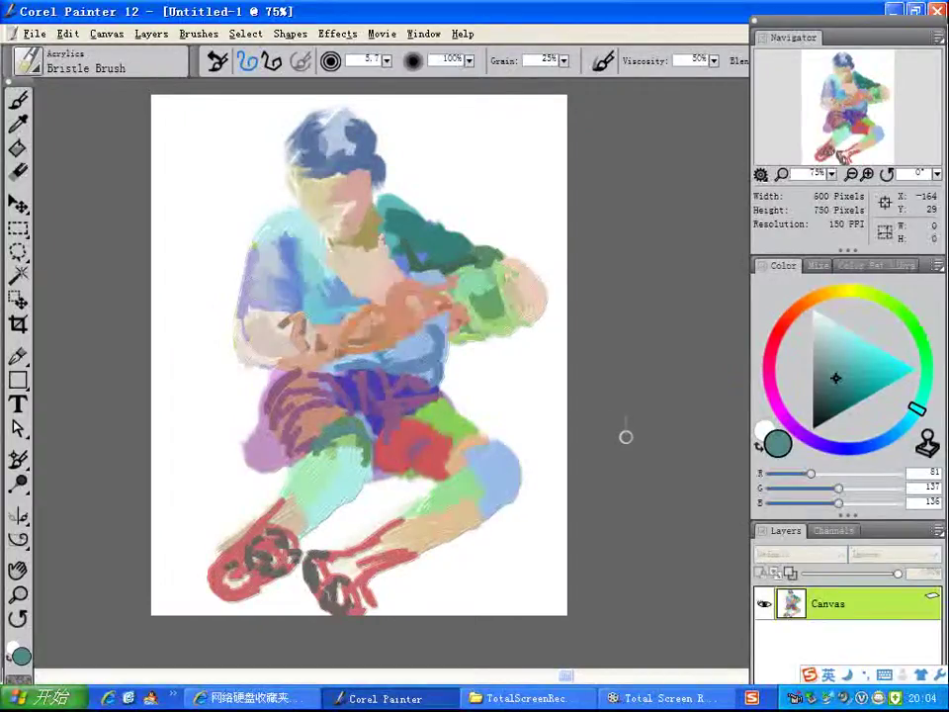
# - Contour the bent leg with the blue knee using turquoise (RGB 122, 210, 208), plum (RGB 163, 79, 139) and blue (RGB 79, 117, 163) strokes
pyautogui.click(848, 350)
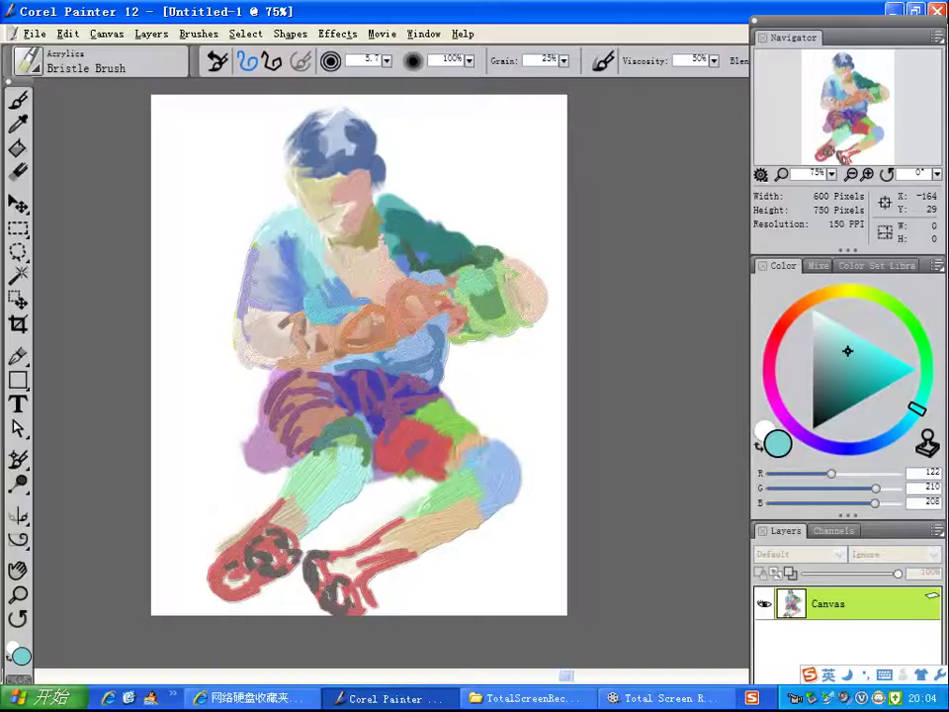
pyautogui.moveTo(468, 456)
pyautogui.mouseDown()
pyautogui.moveTo(427, 492)
pyautogui.moveTo(379, 514)
pyautogui.moveTo(354, 544)
pyautogui.moveTo(378, 534)
pyautogui.mouseUp()
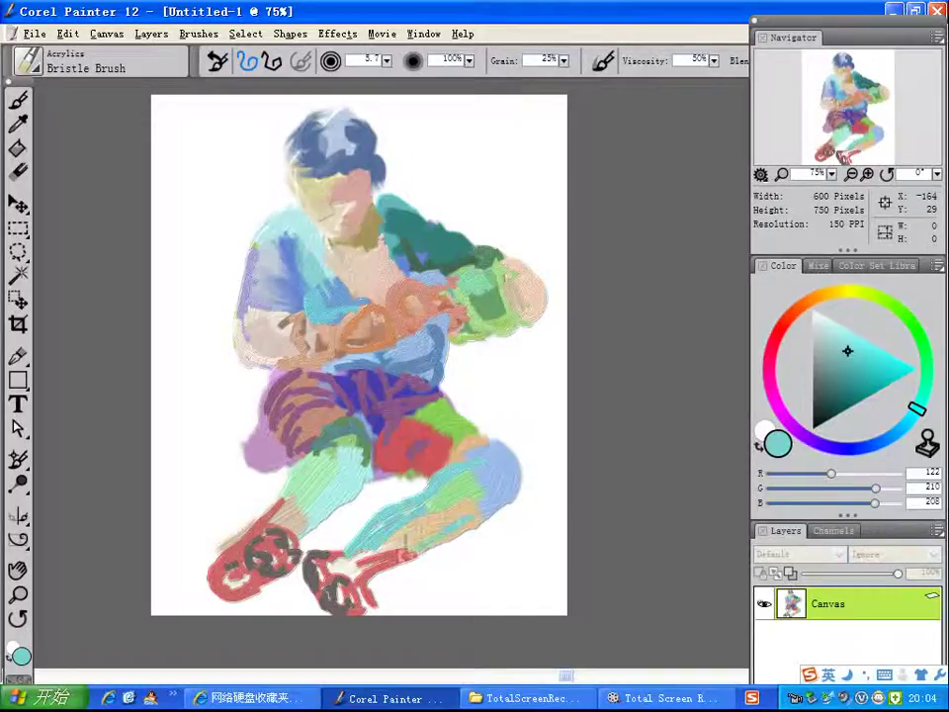
pyautogui.click(770, 385)
pyautogui.click(847, 373)
pyautogui.moveTo(384, 565); pyautogui.dragTo(463, 524)
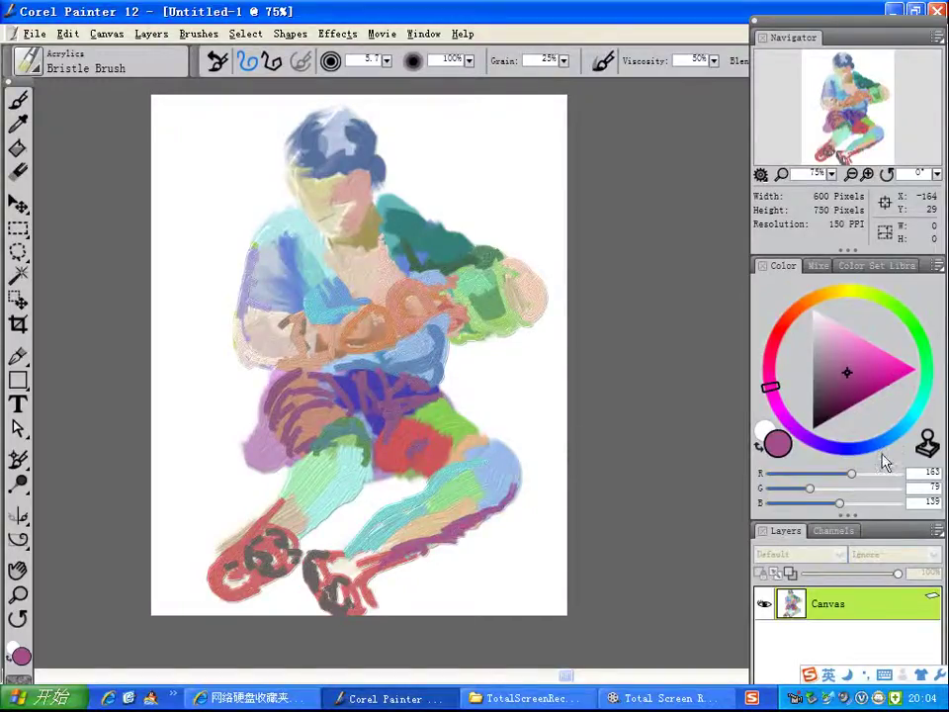
pyautogui.click(881, 440)
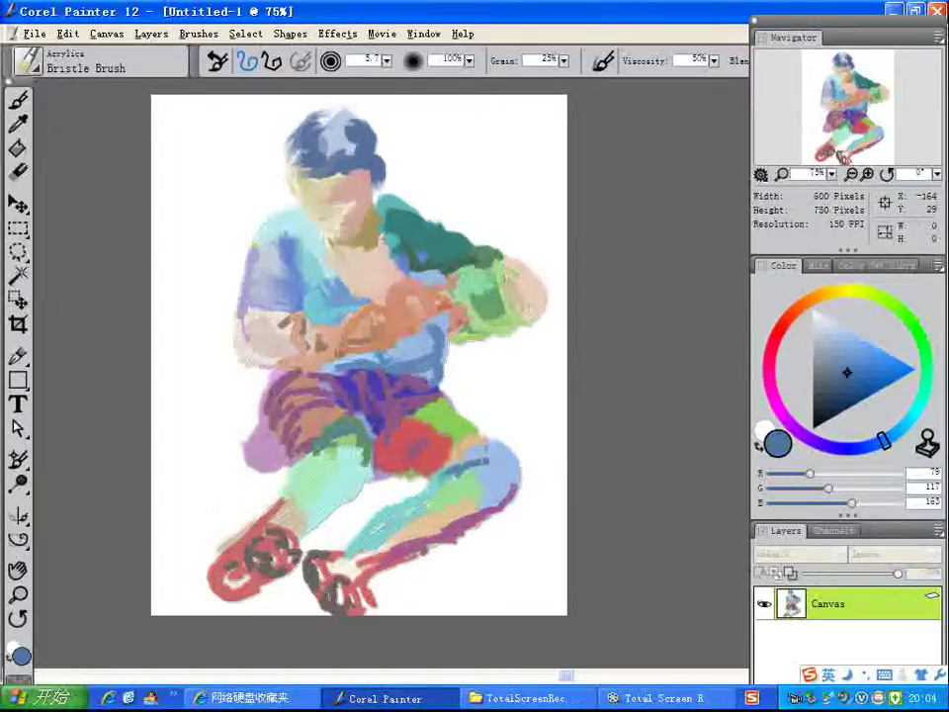
pyautogui.moveTo(488, 444)
pyautogui.mouseDown()
pyautogui.moveTo(502, 445)
pyautogui.moveTo(519, 490)
pyautogui.moveTo(421, 547)
pyautogui.mouseUp()
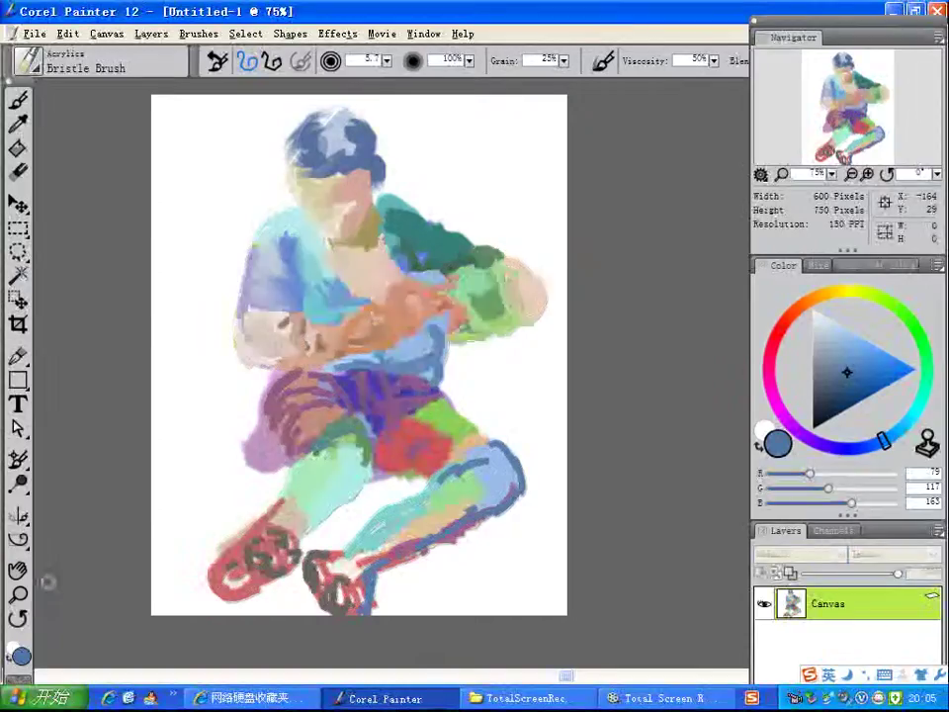
# - Blend the green sleeve, peach elbow and inner edge of the teal sleeve with the Blender Palette Knife
pyautogui.click(18, 594)
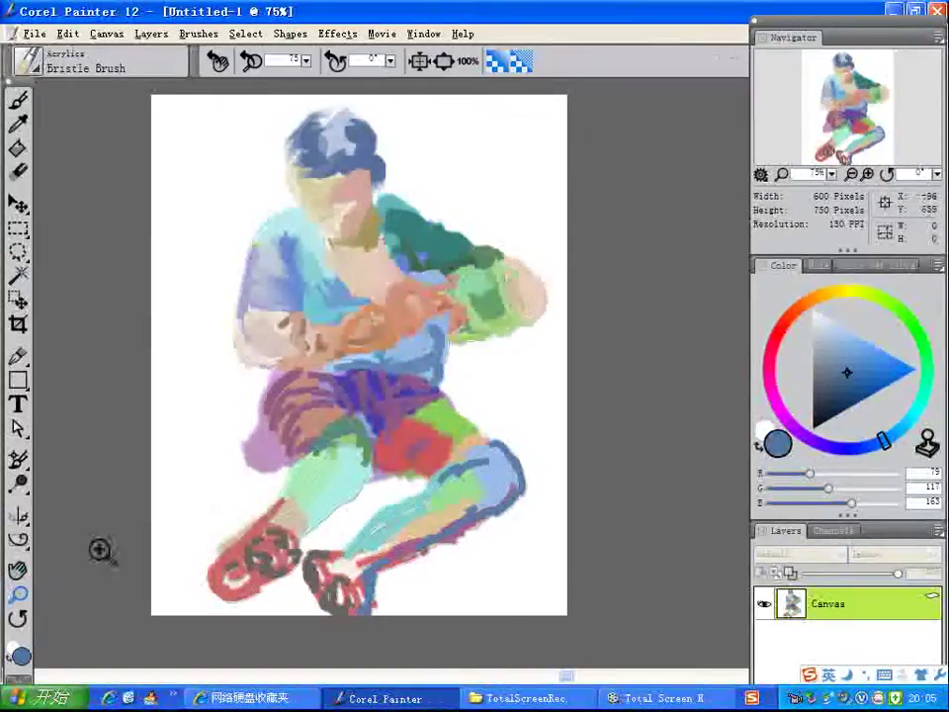
pyautogui.click(509, 398)
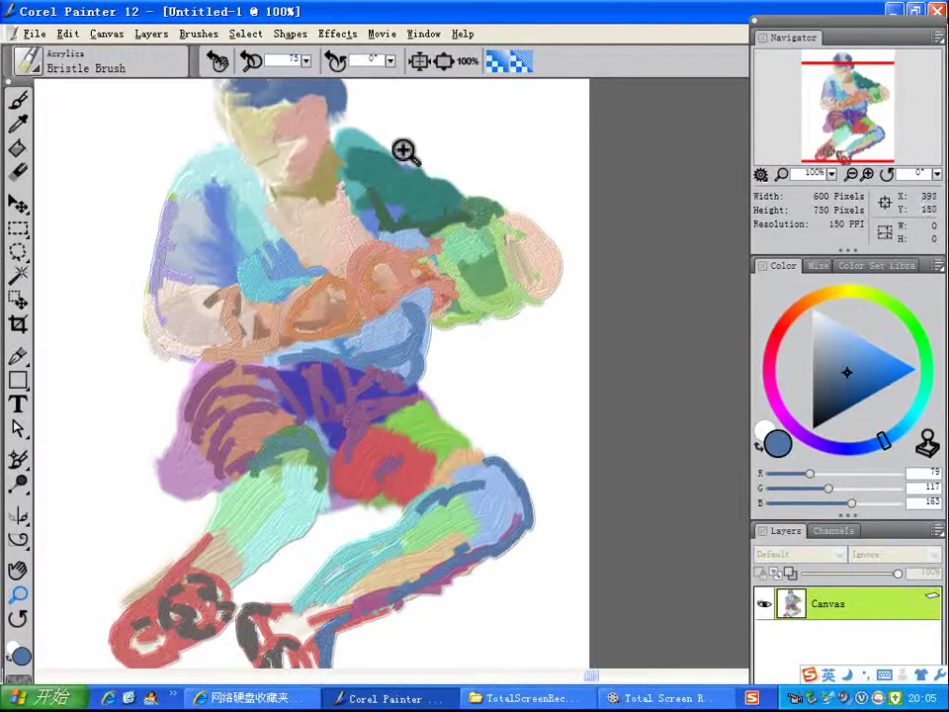
pyautogui.click(18, 569)
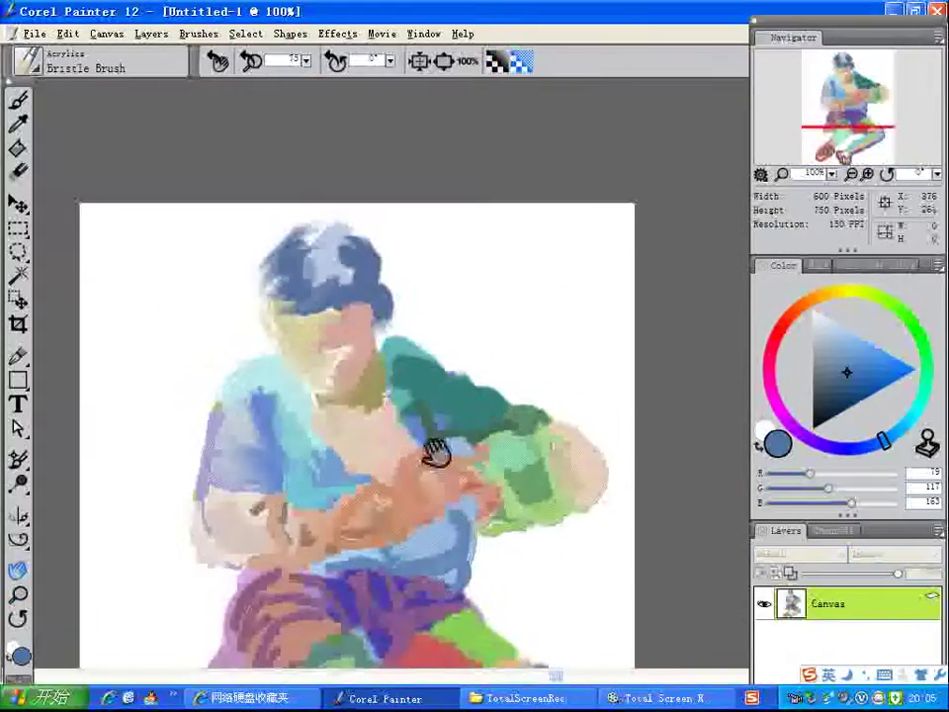
pyautogui.moveTo(446, 438); pyautogui.dragTo(470, 271)
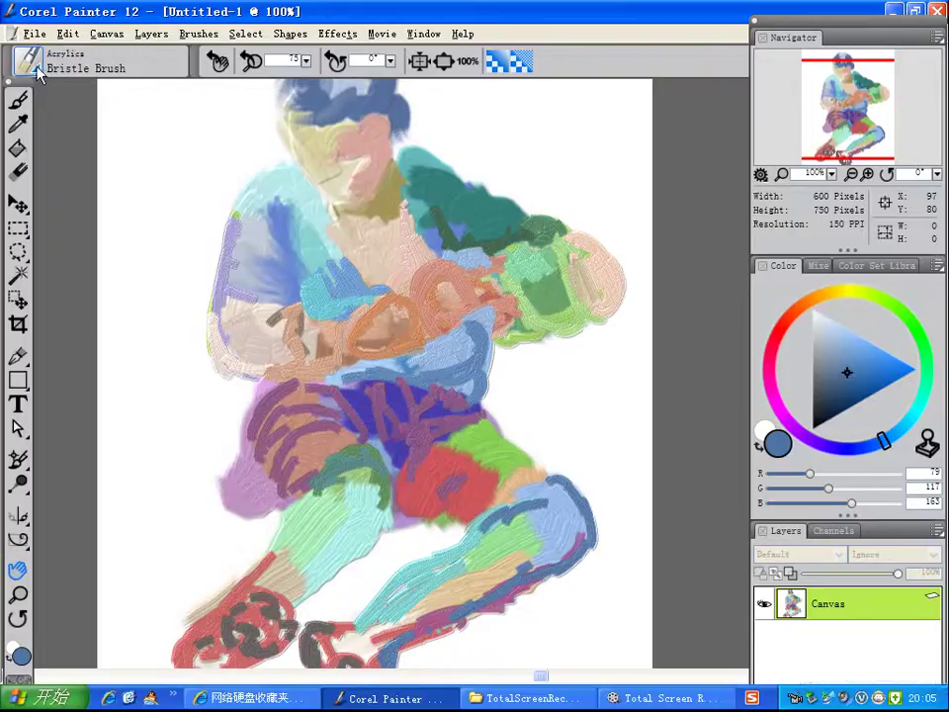
pyautogui.click(40, 74)
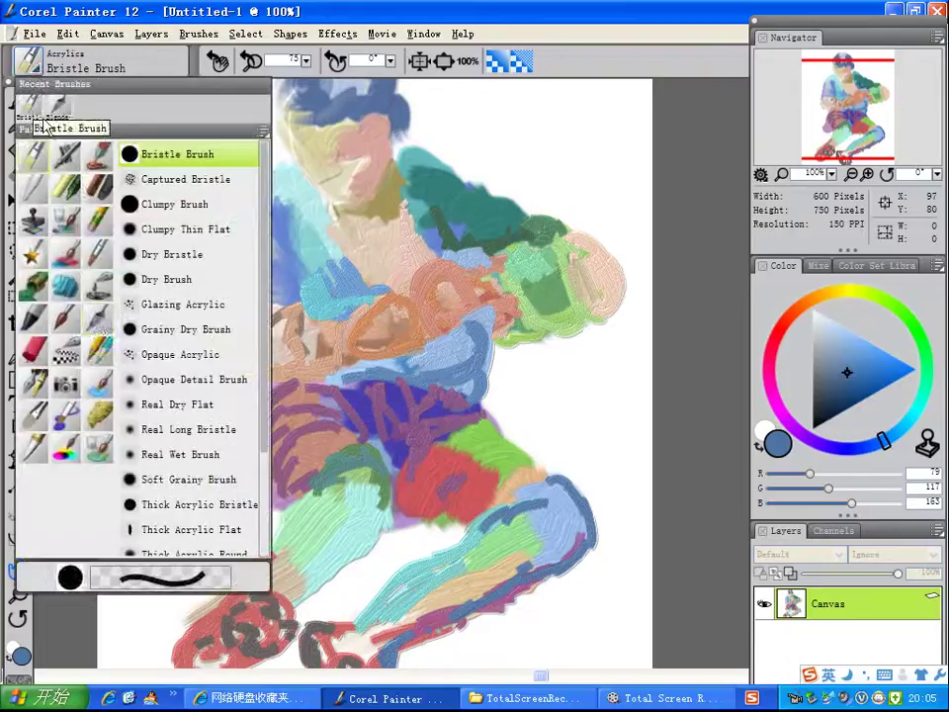
pyautogui.click(95, 341)
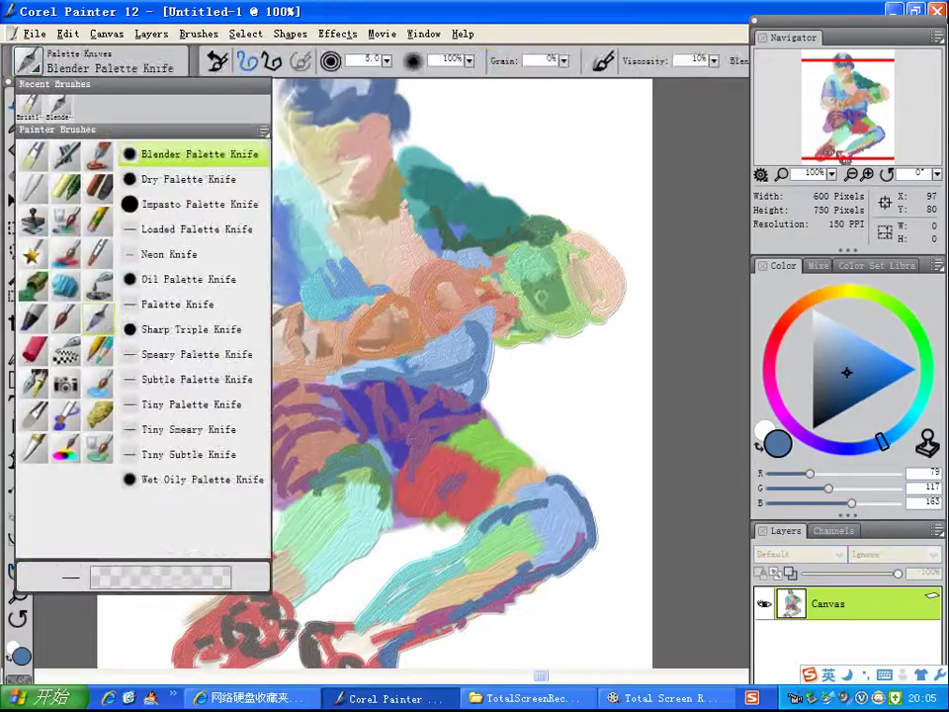
pyautogui.click(402, 216)
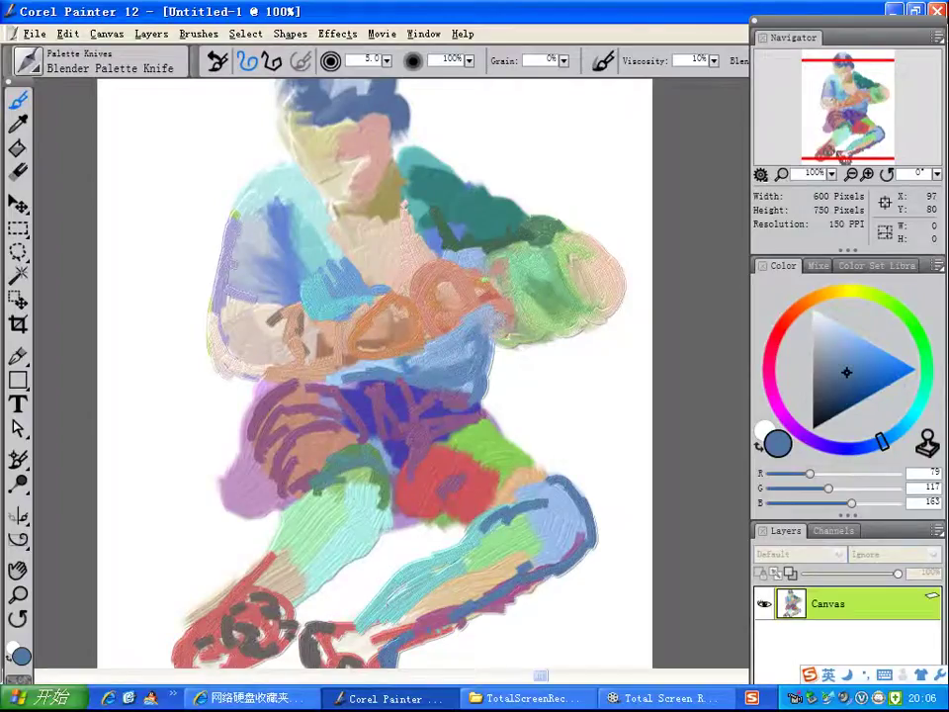
pyautogui.click(17, 170)
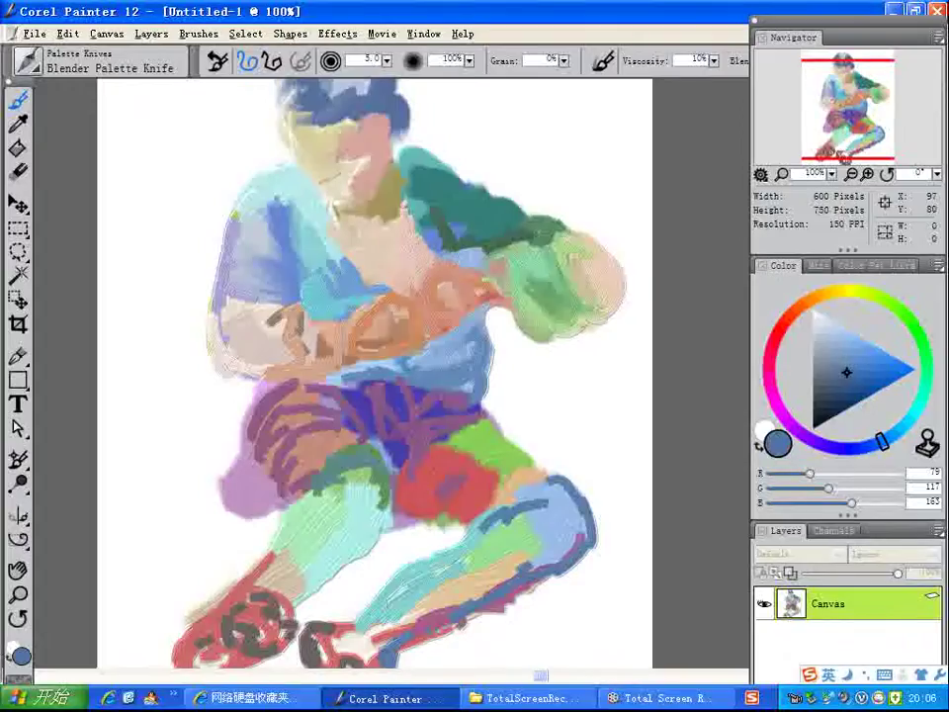
pyautogui.moveTo(441, 233)
pyautogui.mouseDown()
pyautogui.moveTo(441, 218)
pyautogui.moveTo(504, 243)
pyautogui.moveTo(471, 248)
pyautogui.moveTo(461, 237)
pyautogui.moveTo(484, 252)
pyautogui.moveTo(470, 253)
pyautogui.moveTo(501, 247)
pyautogui.moveTo(472, 246)
pyautogui.mouseUp()
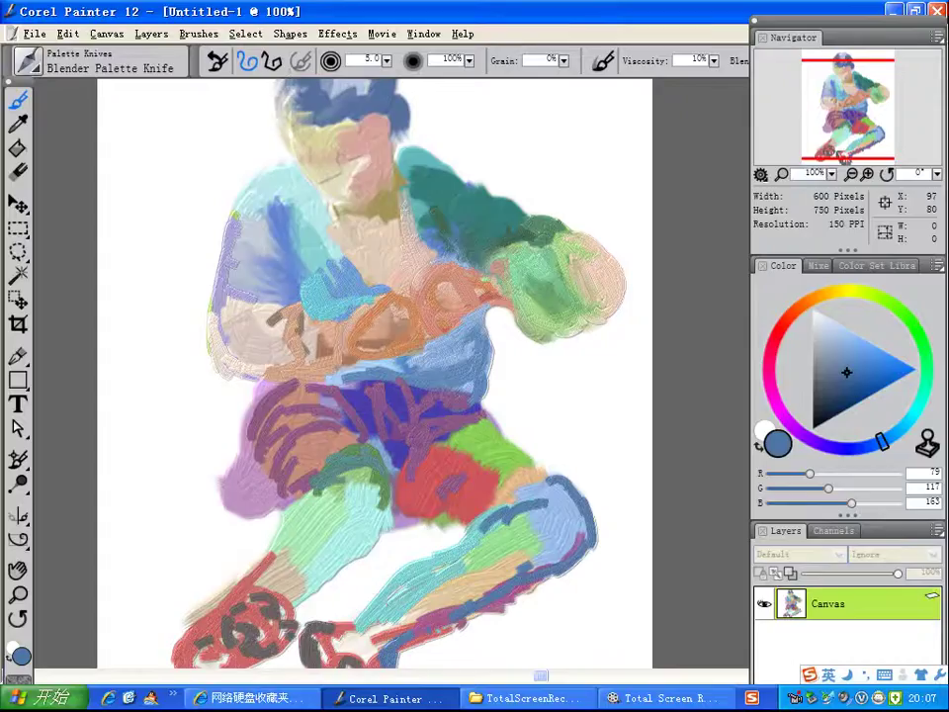
# - Blend the blue and lilac sleeve, the turquoise shirt front and the pale elbow into one another
pyautogui.moveTo(294, 163)
pyautogui.mouseDown()
pyautogui.moveTo(240, 259)
pyautogui.moveTo(274, 202)
pyautogui.moveTo(265, 173)
pyautogui.moveTo(285, 200)
pyautogui.moveTo(282, 219)
pyautogui.moveTo(278, 171)
pyautogui.mouseUp()
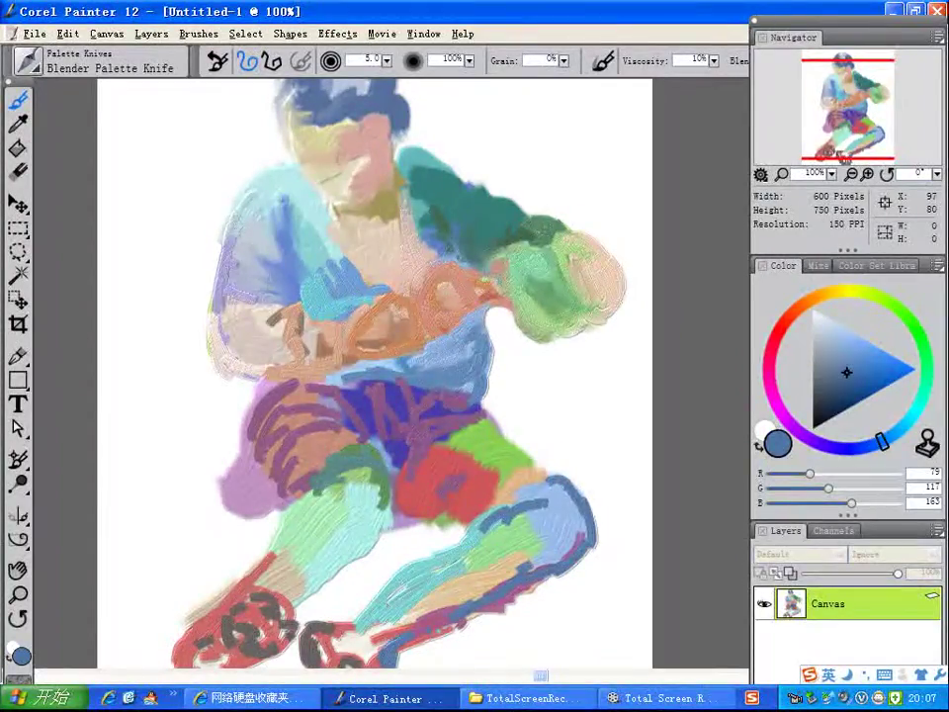
pyautogui.moveTo(223, 336)
pyautogui.mouseDown()
pyautogui.moveTo(215, 300)
pyautogui.moveTo(228, 340)
pyautogui.moveTo(263, 355)
pyautogui.mouseUp()
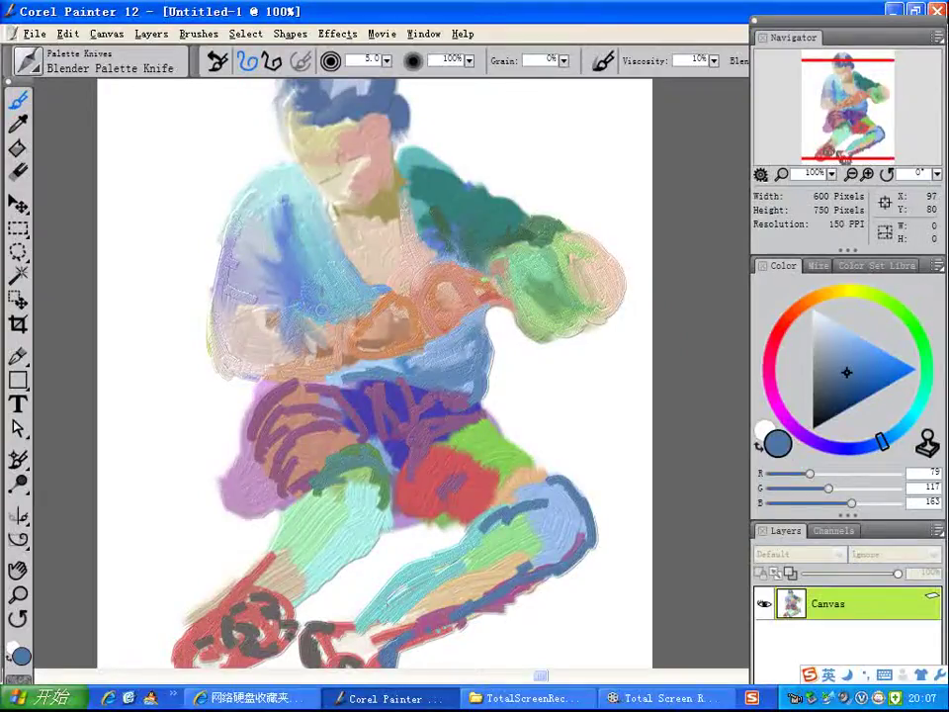
pyautogui.moveTo(261, 239)
pyautogui.mouseDown()
pyautogui.moveTo(287, 212)
pyautogui.moveTo(287, 247)
pyautogui.moveTo(261, 255)
pyautogui.moveTo(280, 256)
pyautogui.mouseUp()
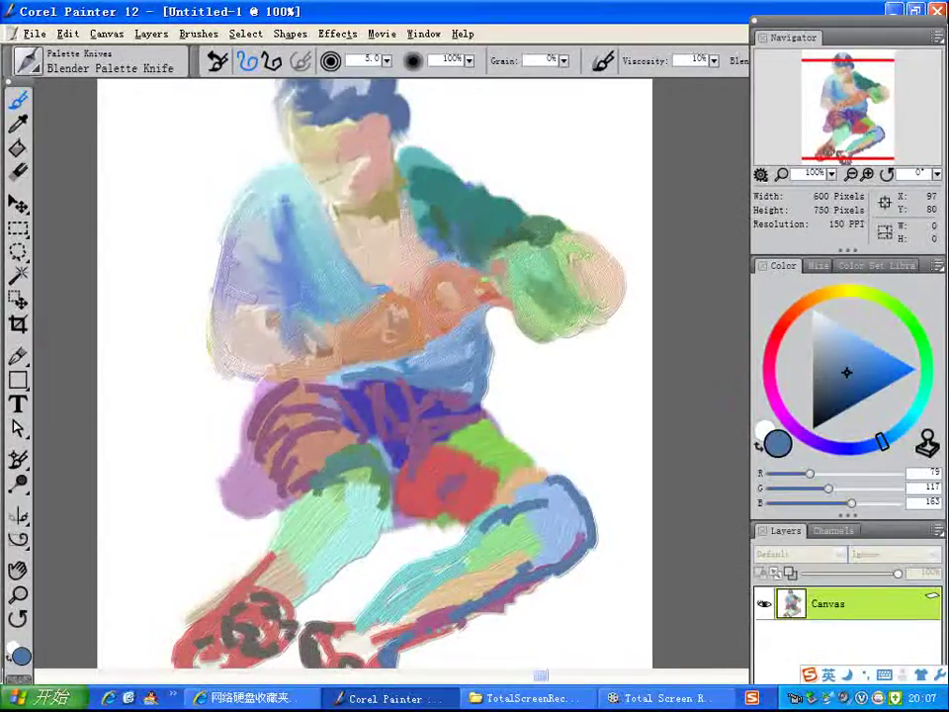
# - Smooth the orange forearms and hands, then blend the purple shorts, red and green thigh, and both lower legs
pyautogui.moveTo(306, 239)
pyautogui.mouseDown()
pyautogui.moveTo(326, 192)
pyautogui.moveTo(327, 212)
pyautogui.mouseUp()
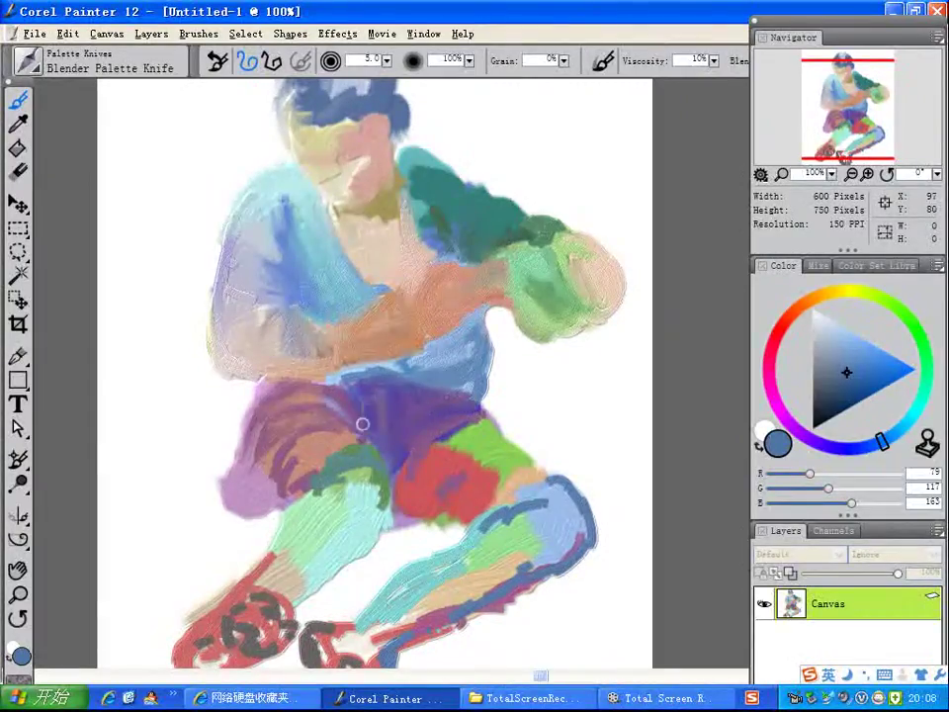
pyautogui.moveTo(330, 396); pyautogui.dragTo(337, 400)
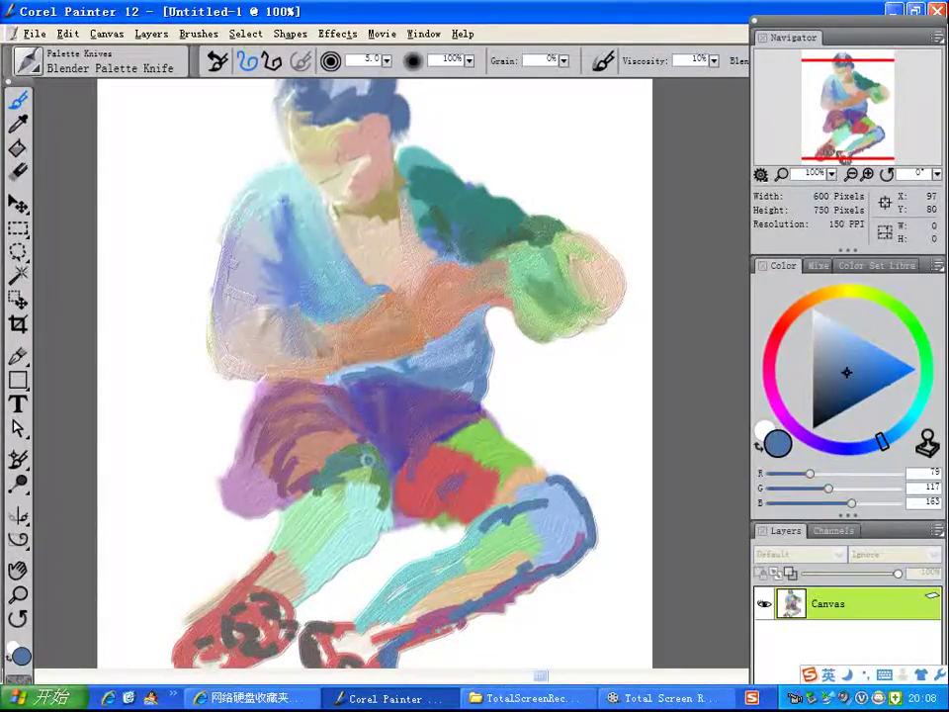
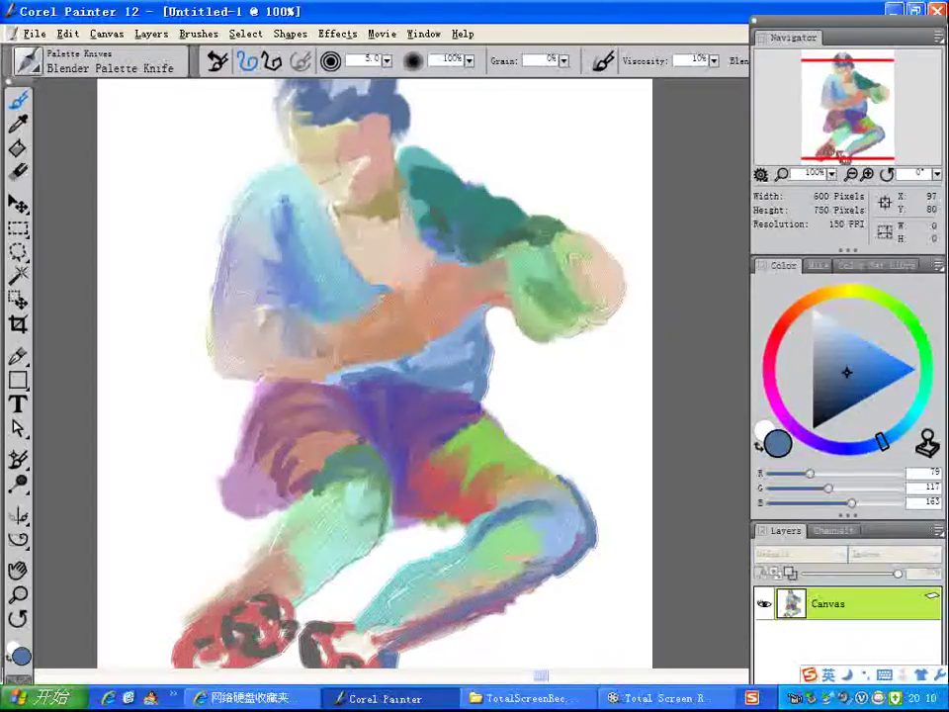
pyautogui.moveTo(272, 502); pyautogui.dragTo(249, 427)
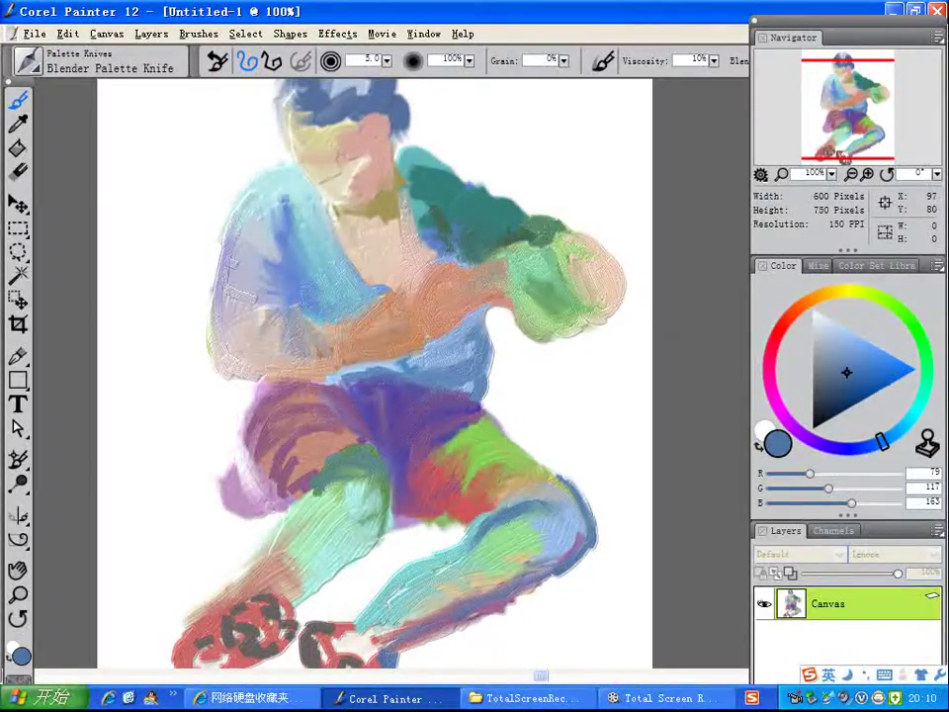
# - Blend the purple shorts leg and its orange patch into the green knee, then smooth the red and black strokes of the shoe below it
pyautogui.moveTo(296, 490)
pyautogui.mouseDown()
pyautogui.moveTo(280, 467)
pyautogui.moveTo(318, 426)
pyautogui.moveTo(259, 450)
pyautogui.mouseUp()
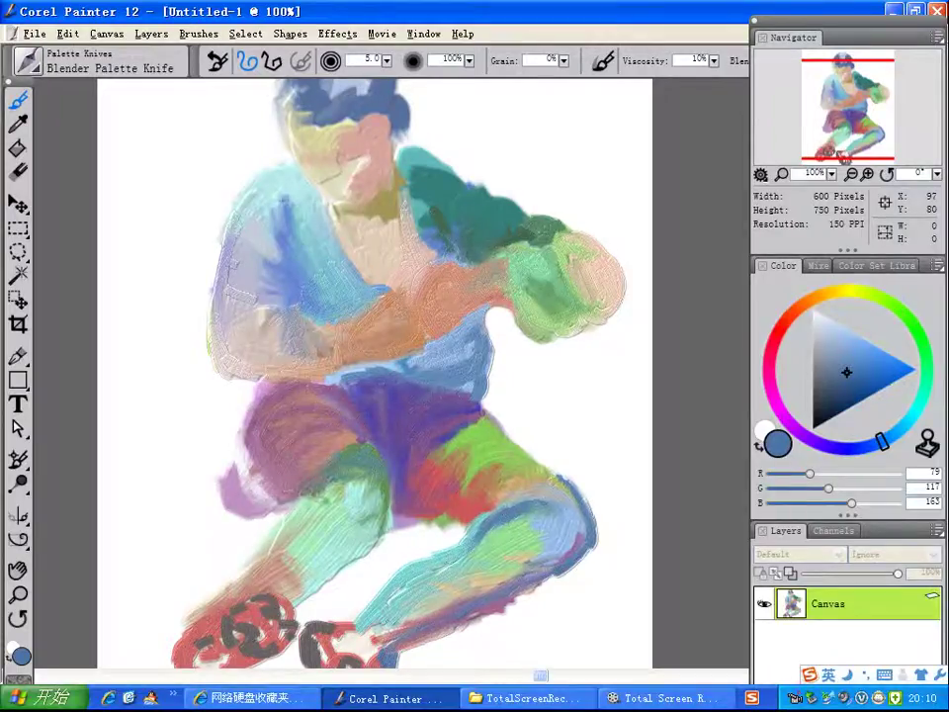
pyautogui.moveTo(324, 487)
pyautogui.mouseDown()
pyautogui.moveTo(317, 506)
pyautogui.moveTo(351, 466)
pyautogui.moveTo(308, 502)
pyautogui.mouseUp()
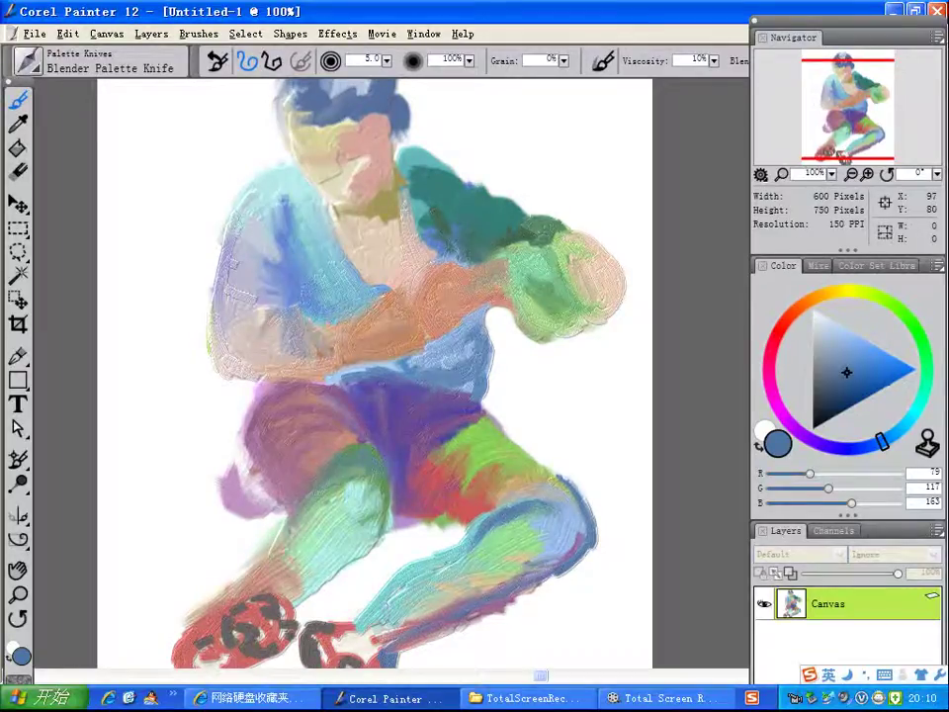
pyautogui.moveTo(843, 158); pyautogui.dragTo(856, 129)
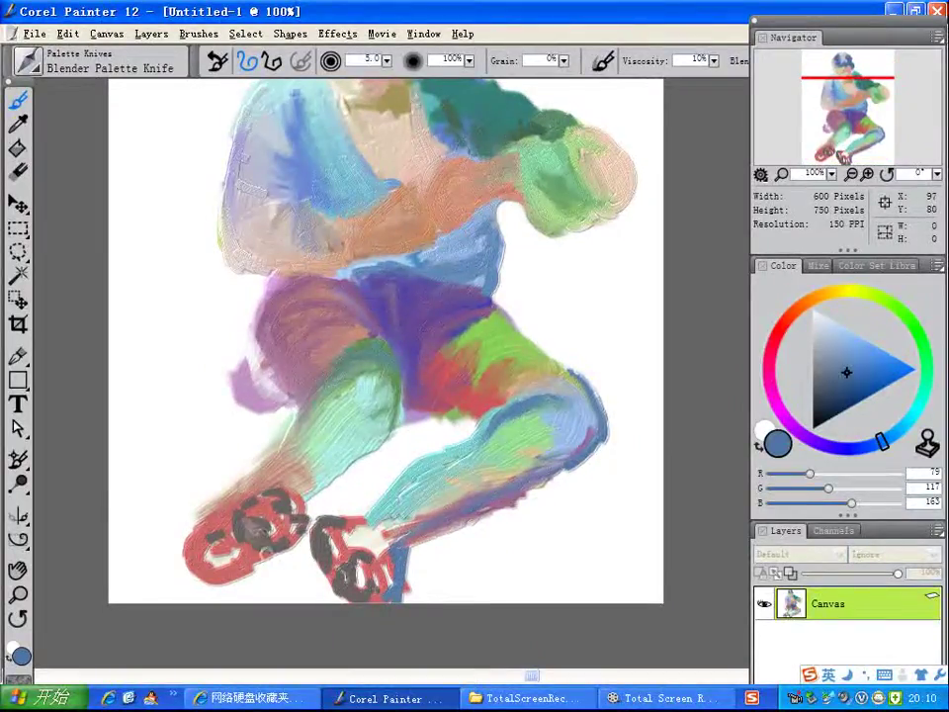
pyautogui.moveTo(264, 550); pyautogui.dragTo(289, 537)
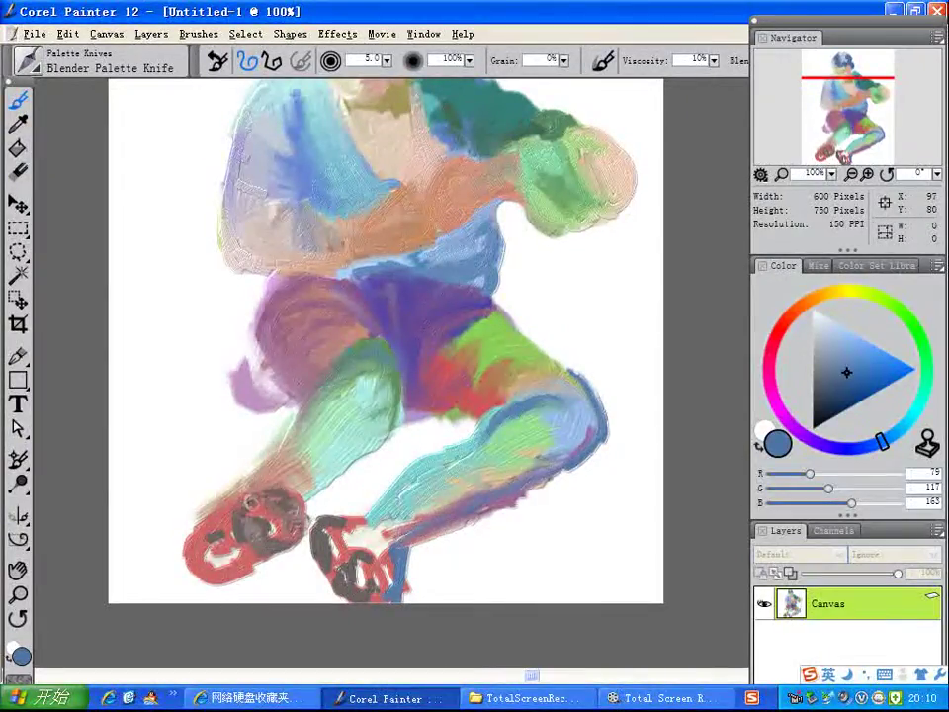
pyautogui.moveTo(229, 525)
pyautogui.mouseDown()
pyautogui.moveTo(255, 542)
pyautogui.moveTo(241, 524)
pyautogui.mouseUp()
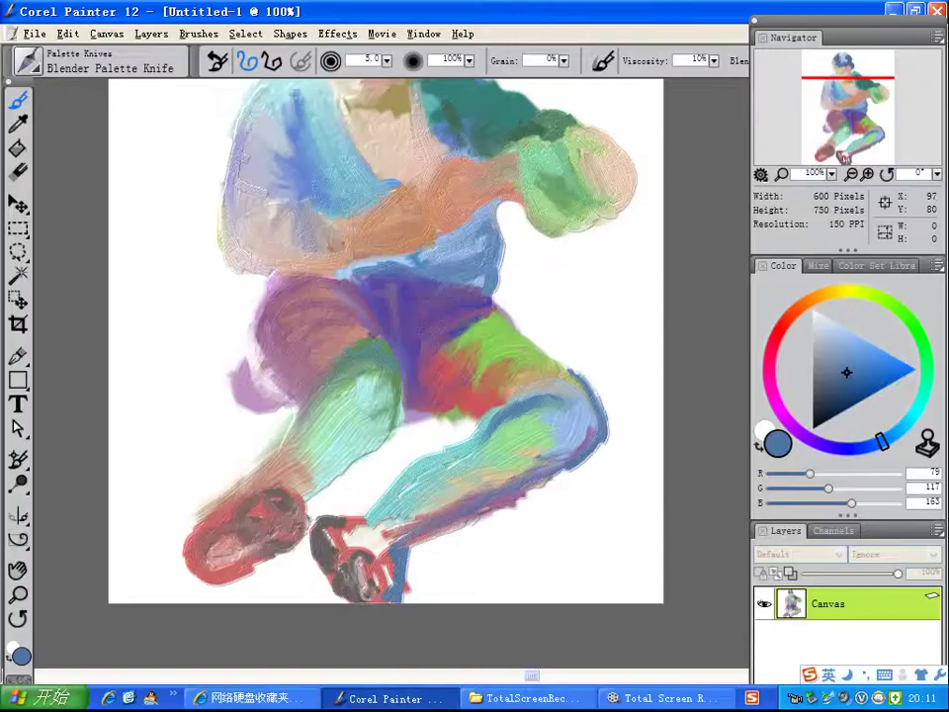
# - Blend the black, red and white strokes of the second shoe into its ankle and shin, and smooth the first shoe's sole
pyautogui.moveTo(368, 565); pyautogui.dragTo(351, 590)
pyautogui.moveTo(416, 555); pyautogui.dragTo(403, 576)
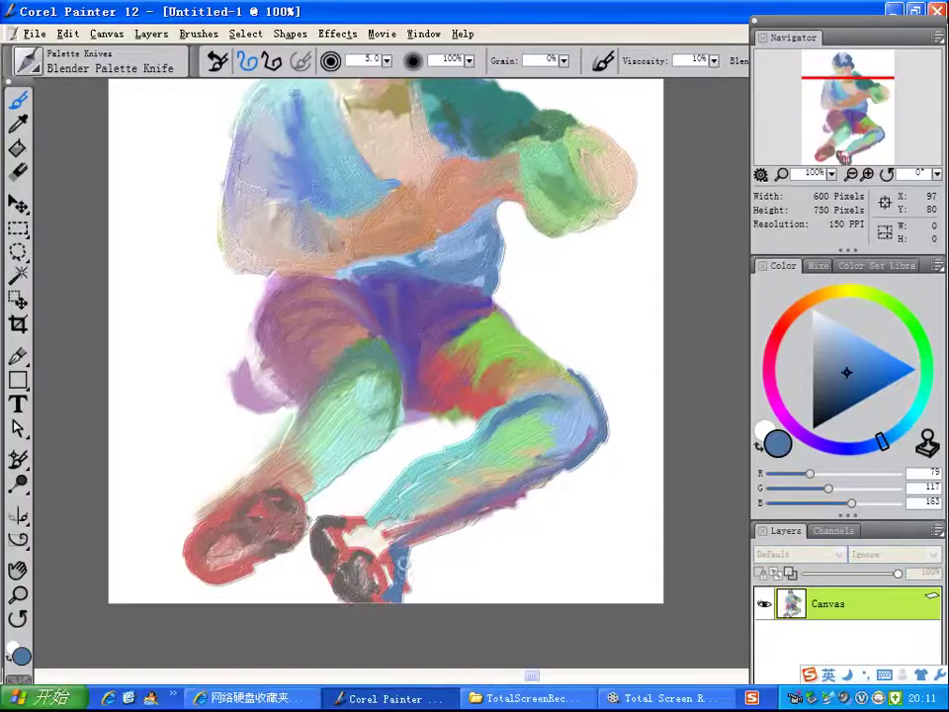
pyautogui.moveTo(305, 408)
pyautogui.mouseDown()
pyautogui.moveTo(290, 443)
pyautogui.moveTo(299, 428)
pyautogui.mouseUp()
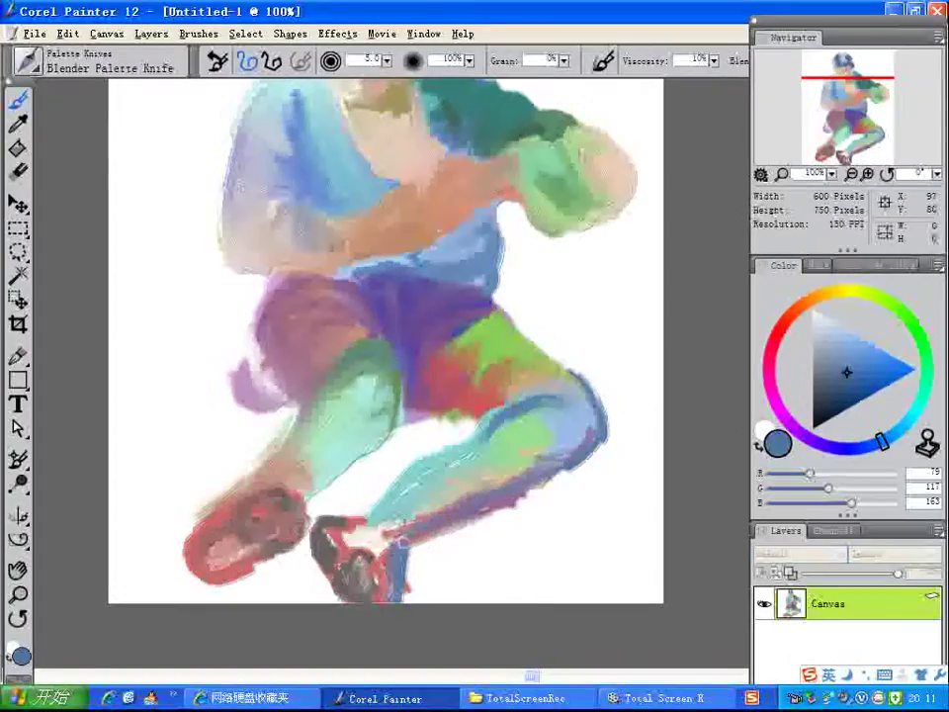
pyautogui.moveTo(427, 523); pyautogui.dragTo(371, 544)
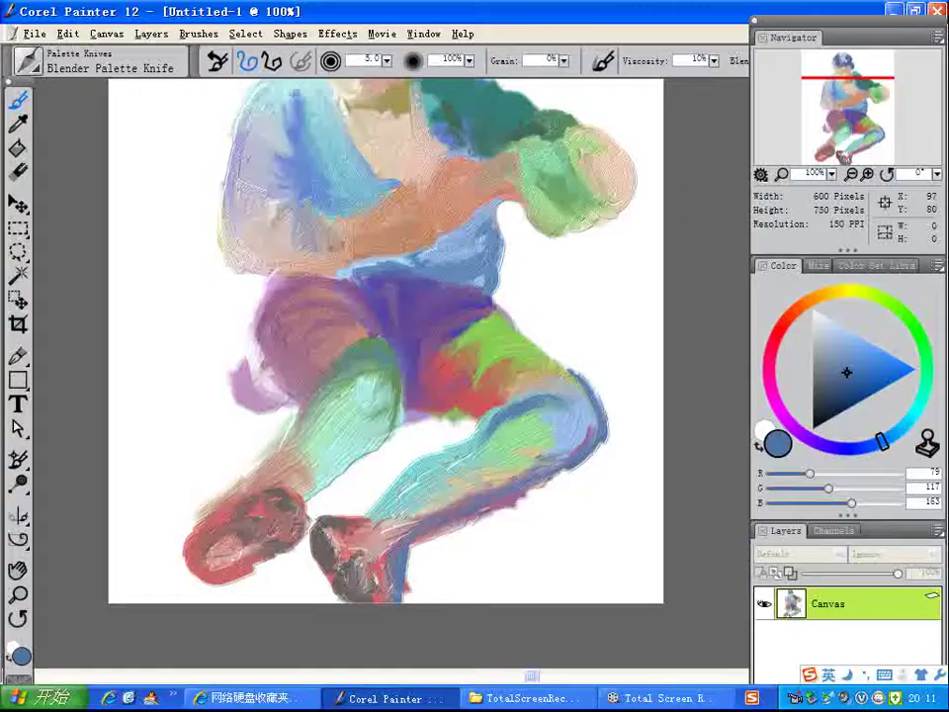
pyautogui.moveTo(353, 526)
pyautogui.mouseDown()
pyautogui.moveTo(414, 480)
pyautogui.moveTo(421, 460)
pyautogui.mouseUp()
pyautogui.moveTo(415, 518); pyautogui.dragTo(391, 489)
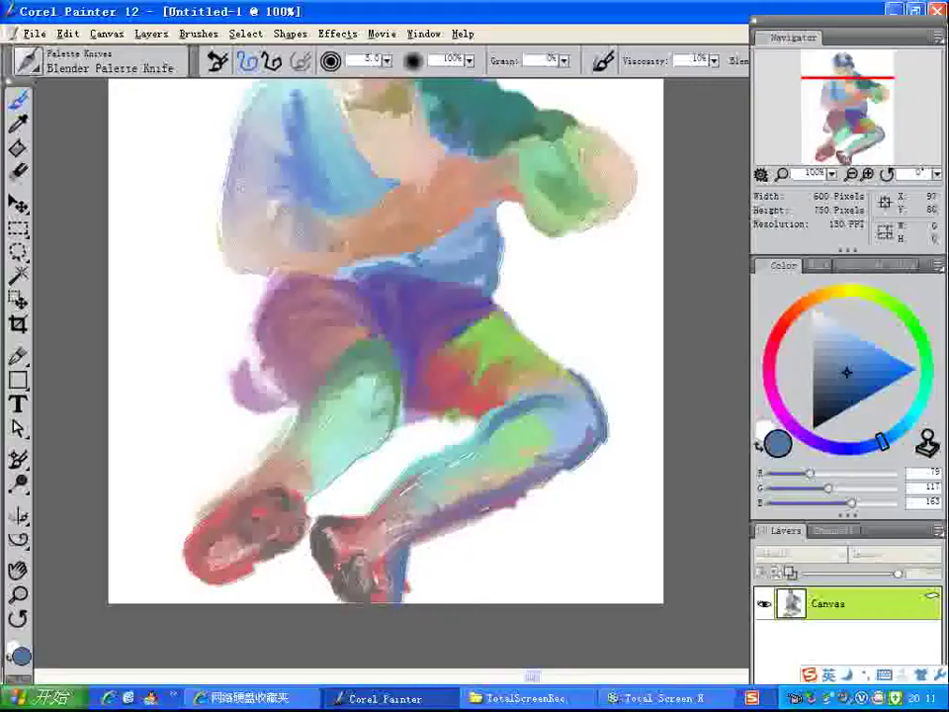
pyautogui.moveTo(381, 585)
pyautogui.mouseDown()
pyautogui.moveTo(353, 578)
pyautogui.moveTo(344, 598)
pyautogui.mouseUp()
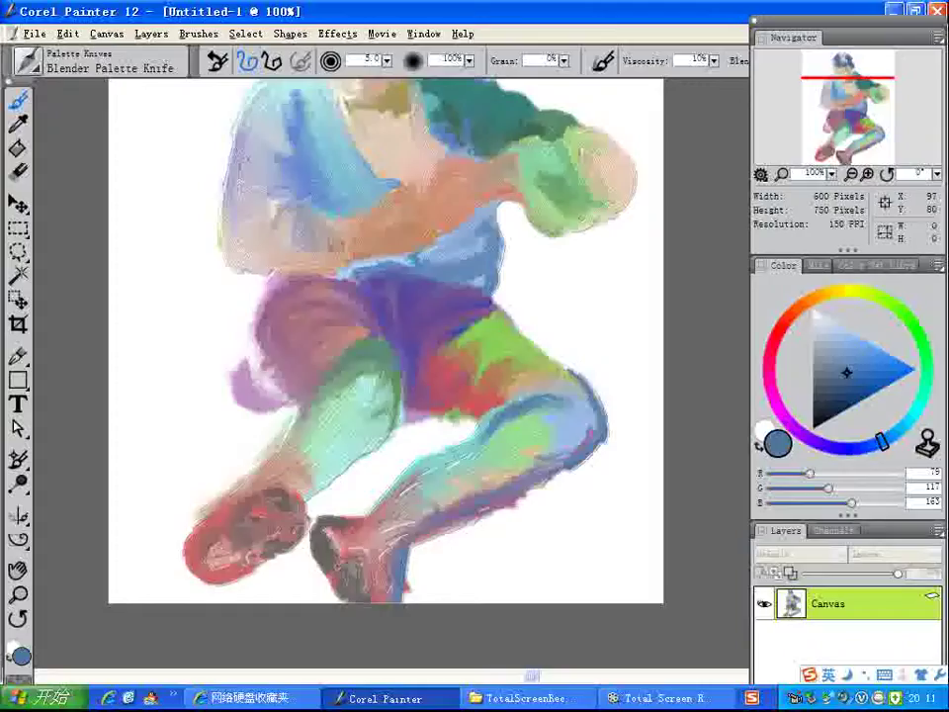
pyautogui.moveTo(258, 543); pyautogui.dragTo(237, 573)
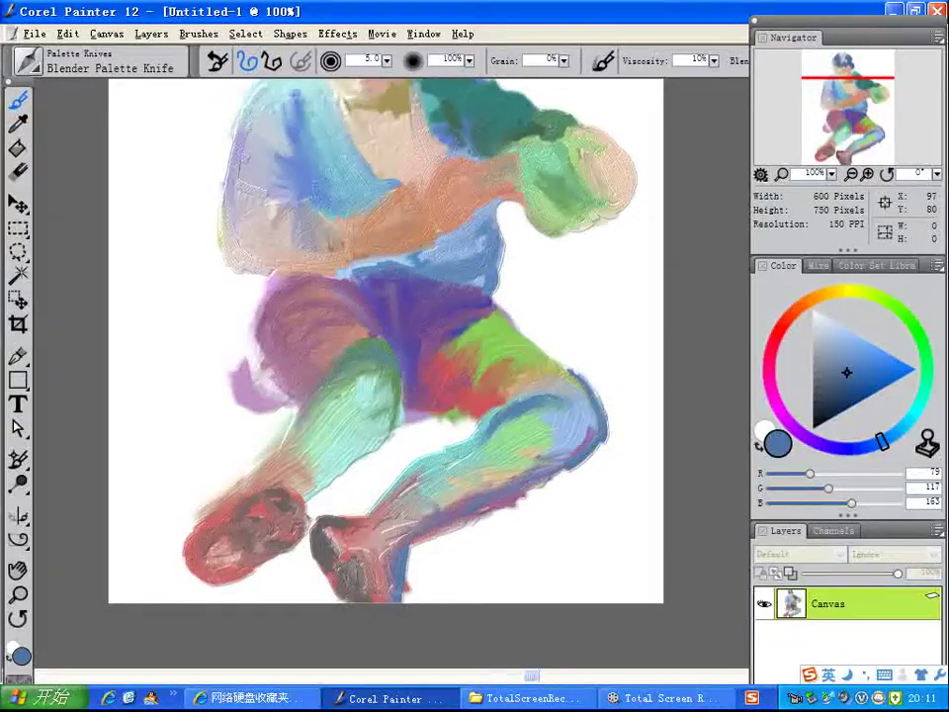
# - Set the colour to RGB 50, 61, 74 and smear the red and black shoe under the green leg with the Dry Palette Knife
pyautogui.click(823, 400)
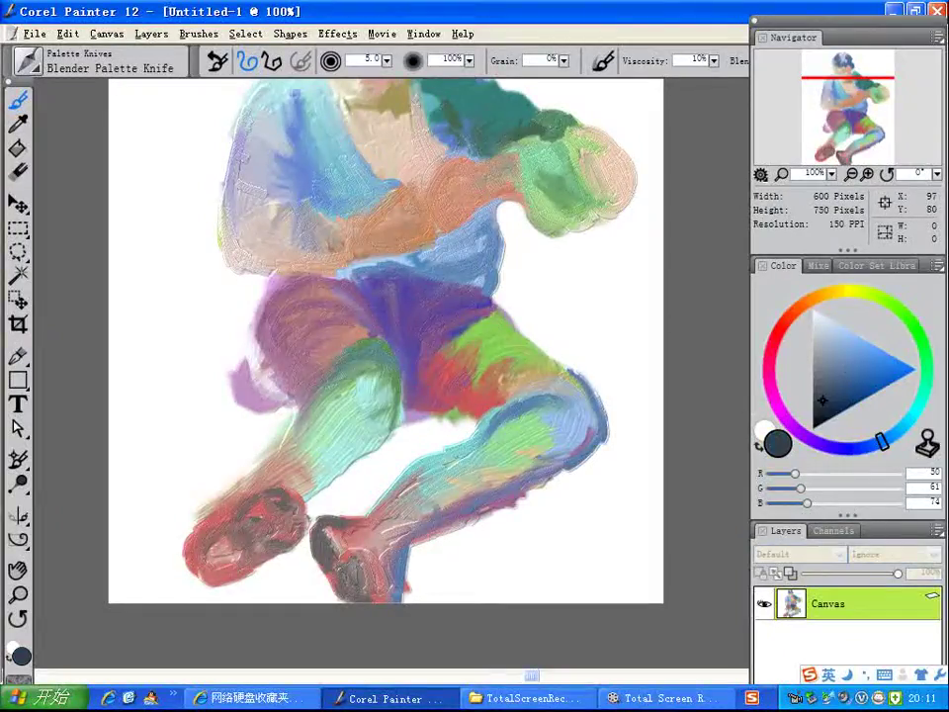
pyautogui.click(32, 61)
pyautogui.click(129, 179)
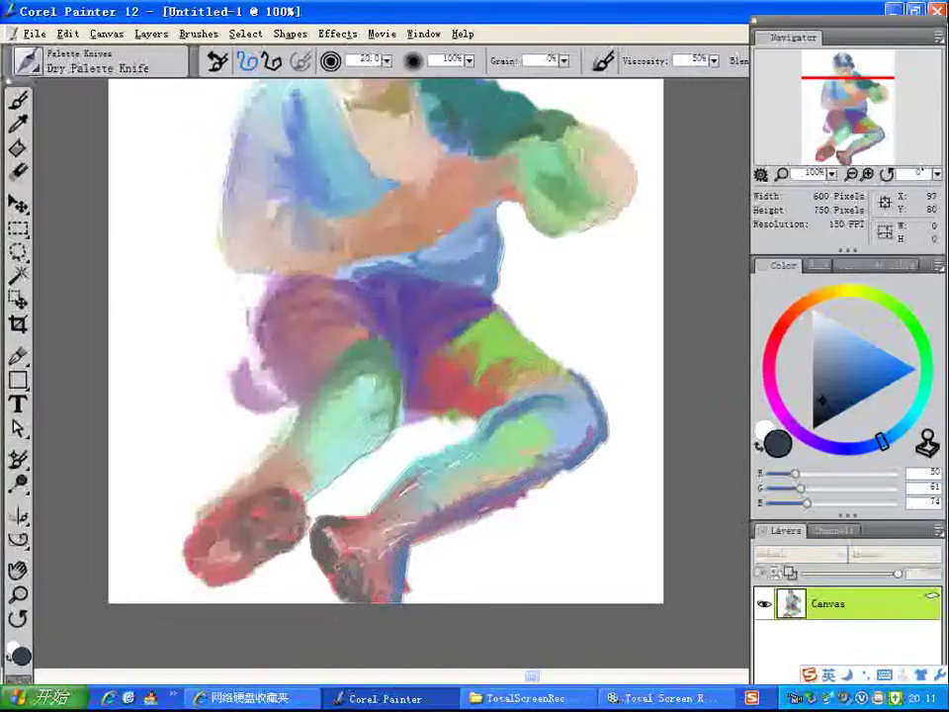
pyautogui.moveTo(198, 549)
pyautogui.mouseDown()
pyautogui.moveTo(202, 583)
pyautogui.moveTo(189, 575)
pyautogui.moveTo(210, 579)
pyautogui.moveTo(233, 546)
pyautogui.mouseUp()
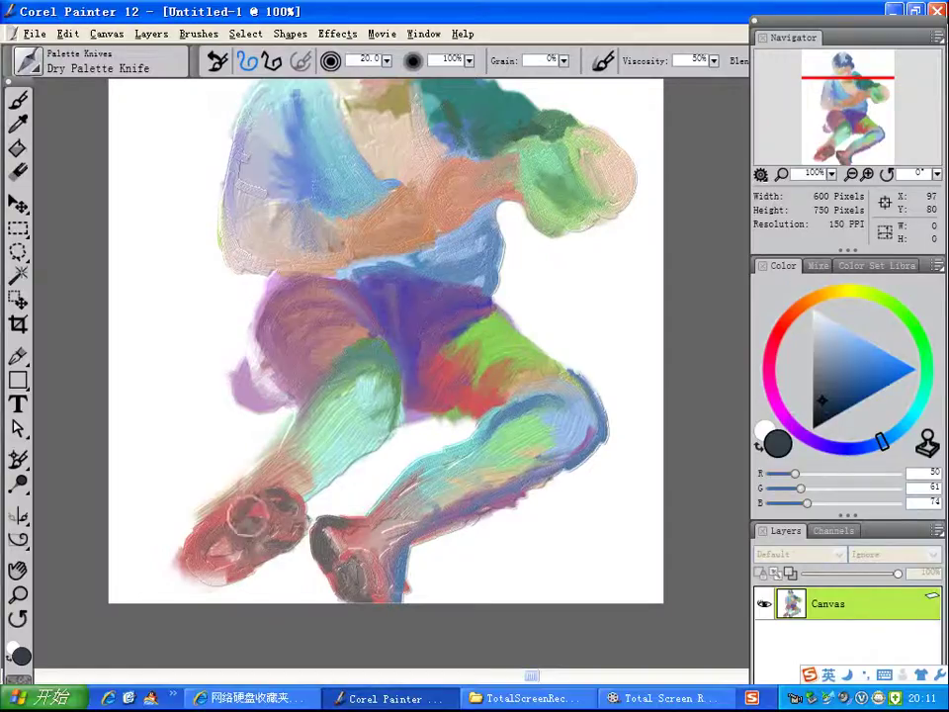
pyautogui.moveTo(212, 542)
pyautogui.mouseDown()
pyautogui.moveTo(208, 554)
pyautogui.moveTo(223, 561)
pyautogui.moveTo(262, 534)
pyautogui.moveTo(239, 560)
pyautogui.mouseUp()
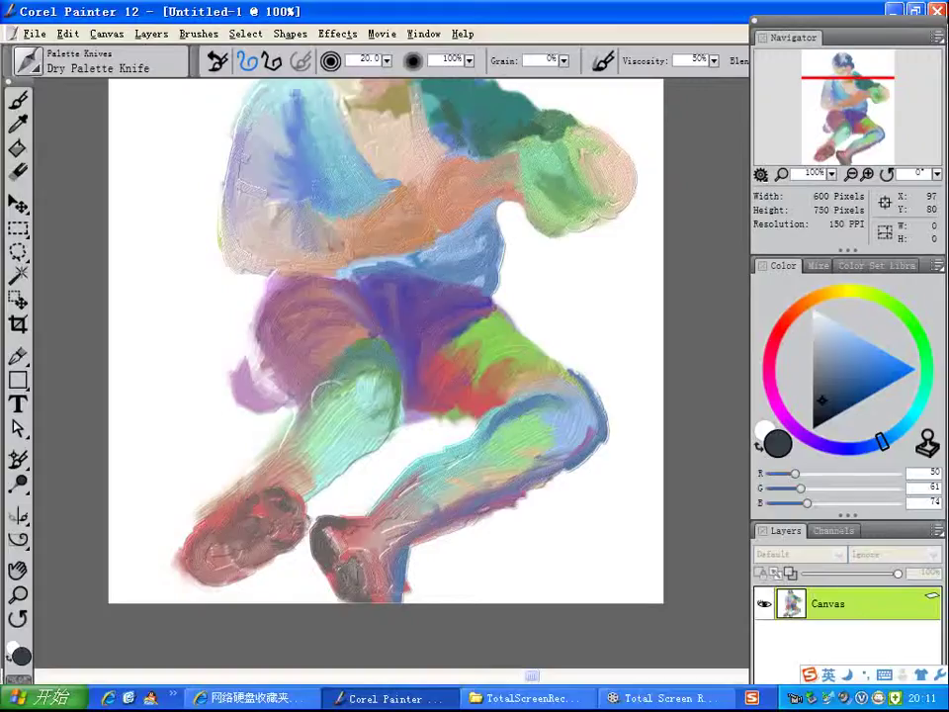
# - Smear the red and green thigh, the blue knee, both lower legs and the edges of the feet with the Dry Palette Knife
pyautogui.moveTo(580, 386)
pyautogui.mouseDown()
pyautogui.moveTo(585, 427)
pyautogui.moveTo(464, 499)
pyautogui.moveTo(425, 509)
pyautogui.moveTo(419, 525)
pyautogui.moveTo(368, 553)
pyautogui.mouseUp()
pyautogui.moveTo(282, 425)
pyautogui.mouseDown()
pyautogui.moveTo(273, 397)
pyautogui.moveTo(315, 378)
pyautogui.mouseUp()
pyautogui.moveTo(427, 493); pyautogui.dragTo(425, 516)
pyautogui.moveTo(517, 380)
pyautogui.mouseDown()
pyautogui.moveTo(456, 382)
pyautogui.moveTo(426, 339)
pyautogui.moveTo(430, 360)
pyautogui.moveTo(384, 325)
pyautogui.moveTo(370, 332)
pyautogui.moveTo(398, 343)
pyautogui.moveTo(394, 332)
pyautogui.moveTo(417, 312)
pyautogui.moveTo(395, 322)
pyautogui.moveTo(409, 292)
pyautogui.moveTo(432, 308)
pyautogui.moveTo(461, 307)
pyautogui.moveTo(445, 341)
pyautogui.moveTo(465, 345)
pyautogui.moveTo(443, 389)
pyautogui.moveTo(494, 376)
pyautogui.moveTo(470, 388)
pyautogui.moveTo(486, 392)
pyautogui.moveTo(423, 408)
pyautogui.moveTo(438, 421)
pyautogui.moveTo(423, 430)
pyautogui.moveTo(433, 437)
pyautogui.moveTo(417, 394)
pyautogui.moveTo(425, 420)
pyautogui.moveTo(443, 425)
pyautogui.mouseUp()
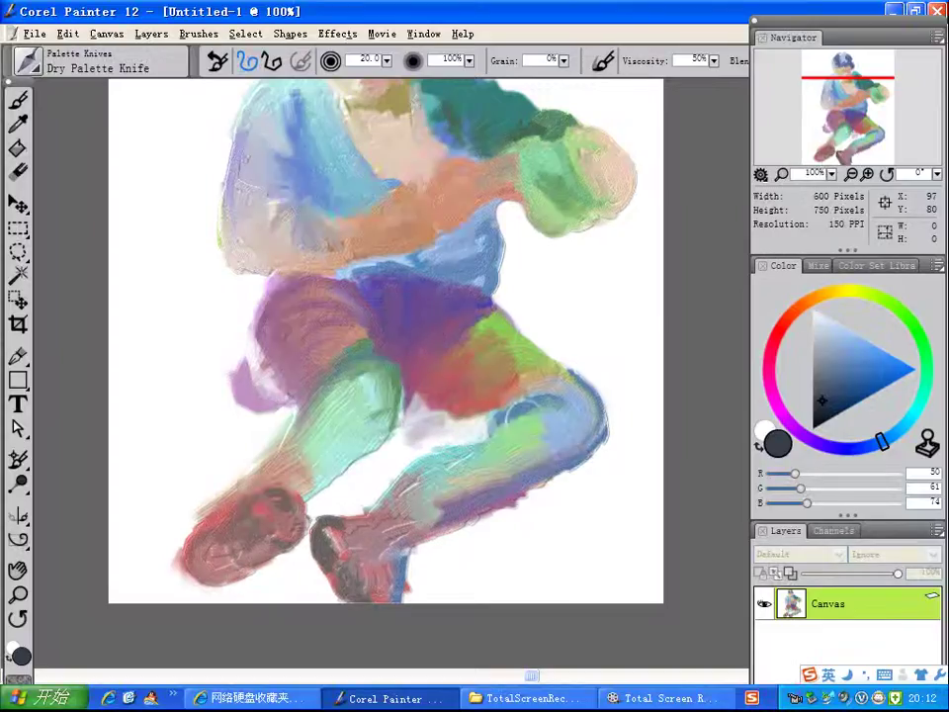
pyautogui.moveTo(435, 429)
pyautogui.mouseDown()
pyautogui.moveTo(366, 489)
pyautogui.moveTo(373, 474)
pyautogui.moveTo(367, 490)
pyautogui.moveTo(392, 485)
pyautogui.moveTo(368, 489)
pyautogui.moveTo(391, 469)
pyautogui.mouseUp()
pyautogui.moveTo(415, 547)
pyautogui.mouseDown()
pyautogui.moveTo(428, 568)
pyautogui.moveTo(475, 529)
pyautogui.moveTo(487, 536)
pyautogui.moveTo(572, 499)
pyautogui.moveTo(514, 513)
pyautogui.moveTo(546, 508)
pyautogui.moveTo(537, 508)
pyautogui.moveTo(587, 474)
pyautogui.moveTo(589, 420)
pyautogui.moveTo(593, 449)
pyautogui.moveTo(583, 443)
pyautogui.moveTo(598, 447)
pyautogui.moveTo(478, 485)
pyautogui.moveTo(415, 523)
pyautogui.moveTo(390, 566)
pyautogui.moveTo(403, 588)
pyautogui.moveTo(426, 570)
pyautogui.mouseUp()
pyautogui.moveTo(226, 526)
pyautogui.mouseDown()
pyautogui.moveTo(195, 520)
pyautogui.moveTo(186, 512)
pyautogui.moveTo(198, 491)
pyautogui.moveTo(178, 559)
pyautogui.moveTo(180, 604)
pyautogui.moveTo(188, 573)
pyautogui.moveTo(227, 541)
pyautogui.moveTo(272, 530)
pyautogui.moveTo(245, 537)
pyautogui.moveTo(256, 530)
pyautogui.moveTo(273, 547)
pyautogui.moveTo(271, 538)
pyautogui.moveTo(262, 544)
pyautogui.moveTo(253, 589)
pyautogui.moveTo(263, 579)
pyautogui.moveTo(252, 589)
pyautogui.moveTo(286, 573)
pyautogui.moveTo(237, 604)
pyautogui.moveTo(262, 604)
pyautogui.moveTo(245, 598)
pyautogui.moveTo(282, 589)
pyautogui.moveTo(230, 591)
pyautogui.mouseUp()
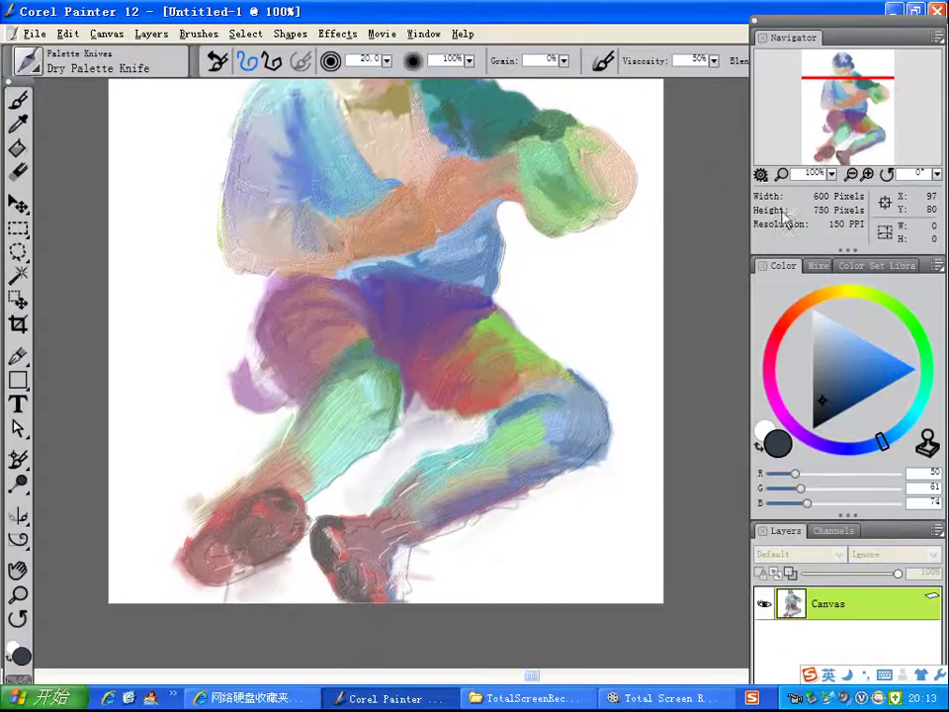
# - Soften the blue cap, the face and the lilac sleeve with the Dry Palette Knife
pyautogui.click(868, 97)
pyautogui.moveTo(873, 106); pyautogui.dragTo(816, 107)
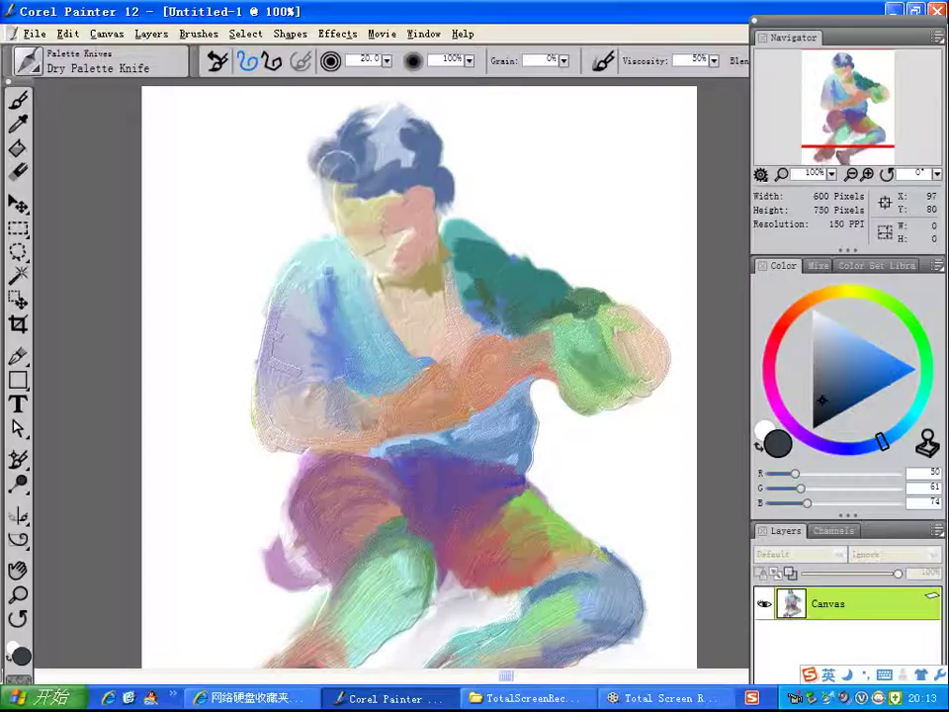
pyautogui.moveTo(346, 178); pyautogui.dragTo(319, 163)
pyautogui.moveTo(384, 105)
pyautogui.mouseDown()
pyautogui.moveTo(358, 107)
pyautogui.moveTo(335, 128)
pyautogui.moveTo(330, 114)
pyautogui.moveTo(358, 187)
pyautogui.moveTo(356, 200)
pyautogui.moveTo(336, 204)
pyautogui.moveTo(346, 193)
pyautogui.moveTo(374, 198)
pyautogui.mouseUp()
pyautogui.hotkey('ctrl', 'space')
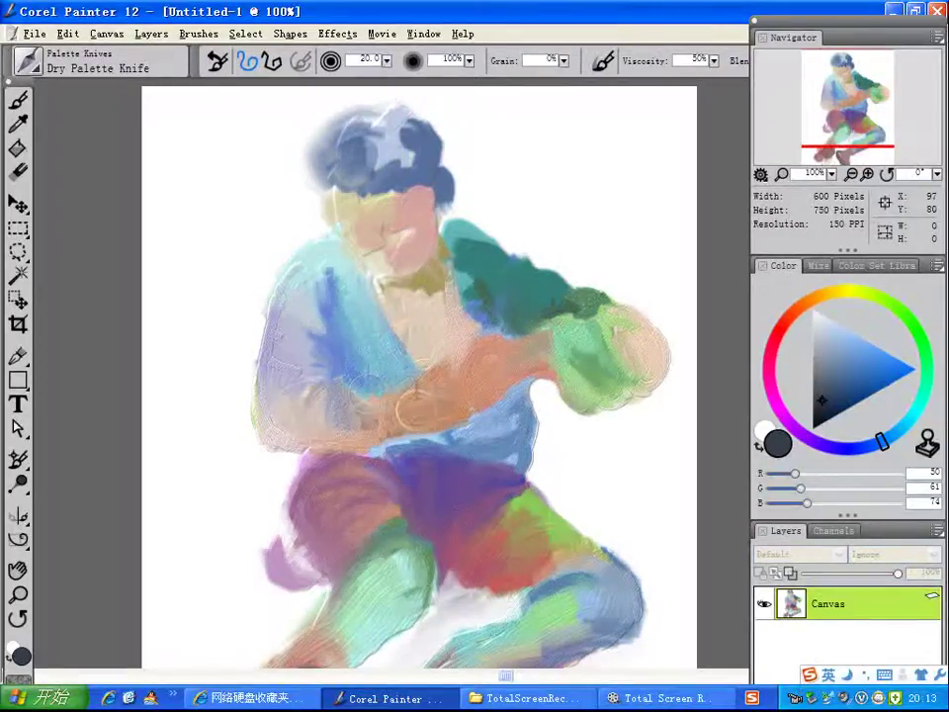
pyautogui.moveTo(296, 301)
pyautogui.mouseDown()
pyautogui.moveTo(260, 309)
pyautogui.moveTo(267, 297)
pyautogui.moveTo(251, 321)
pyautogui.mouseUp()
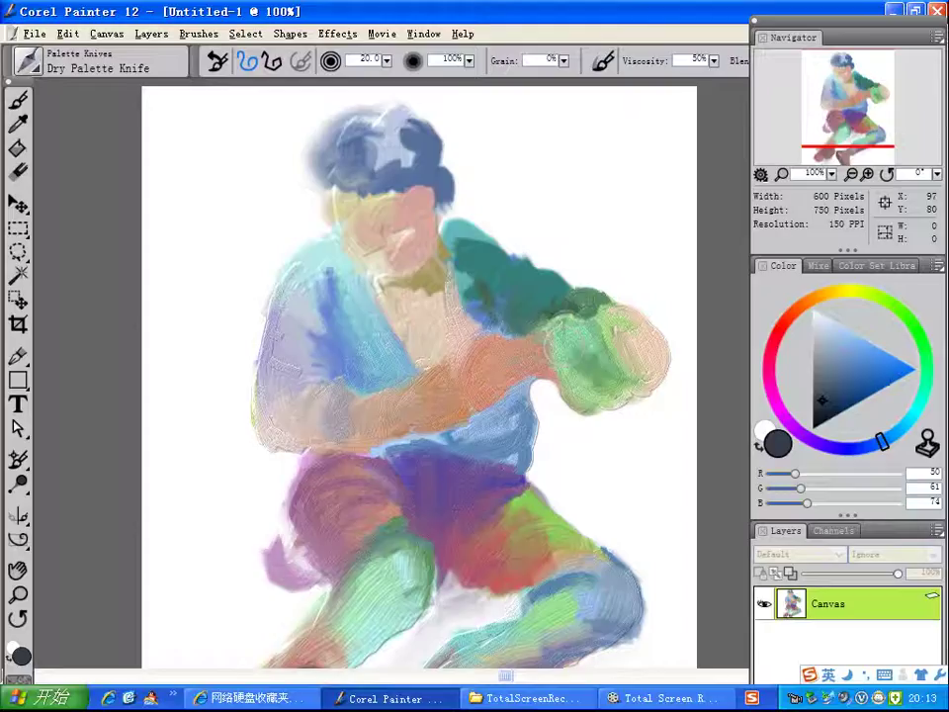
# - Smear the green sleeve end into the orange forearm, then smooth the neck and the teal sleeve up to the shoulder
pyautogui.moveTo(564, 324)
pyautogui.mouseDown()
pyautogui.moveTo(536, 326)
pyautogui.moveTo(534, 348)
pyautogui.mouseUp()
pyautogui.moveTo(400, 259)
pyautogui.mouseDown()
pyautogui.moveTo(373, 273)
pyautogui.moveTo(384, 259)
pyautogui.moveTo(405, 259)
pyautogui.moveTo(456, 277)
pyautogui.moveTo(482, 257)
pyautogui.moveTo(497, 282)
pyautogui.moveTo(457, 289)
pyautogui.moveTo(457, 261)
pyautogui.mouseUp()
pyautogui.moveTo(557, 293)
pyautogui.mouseDown()
pyautogui.moveTo(500, 269)
pyautogui.moveTo(504, 256)
pyautogui.mouseUp()
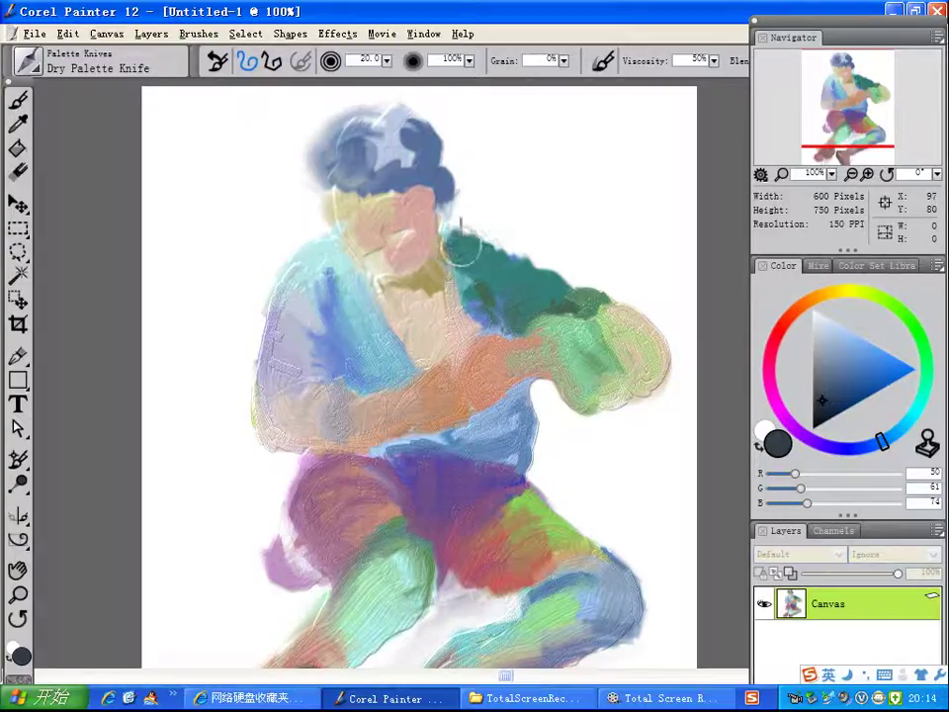
pyautogui.moveTo(499, 253)
pyautogui.mouseDown()
pyautogui.moveTo(525, 269)
pyautogui.moveTo(471, 242)
pyautogui.moveTo(476, 257)
pyautogui.moveTo(554, 287)
pyautogui.moveTo(490, 293)
pyautogui.moveTo(507, 310)
pyautogui.moveTo(520, 302)
pyautogui.moveTo(489, 296)
pyautogui.mouseUp()
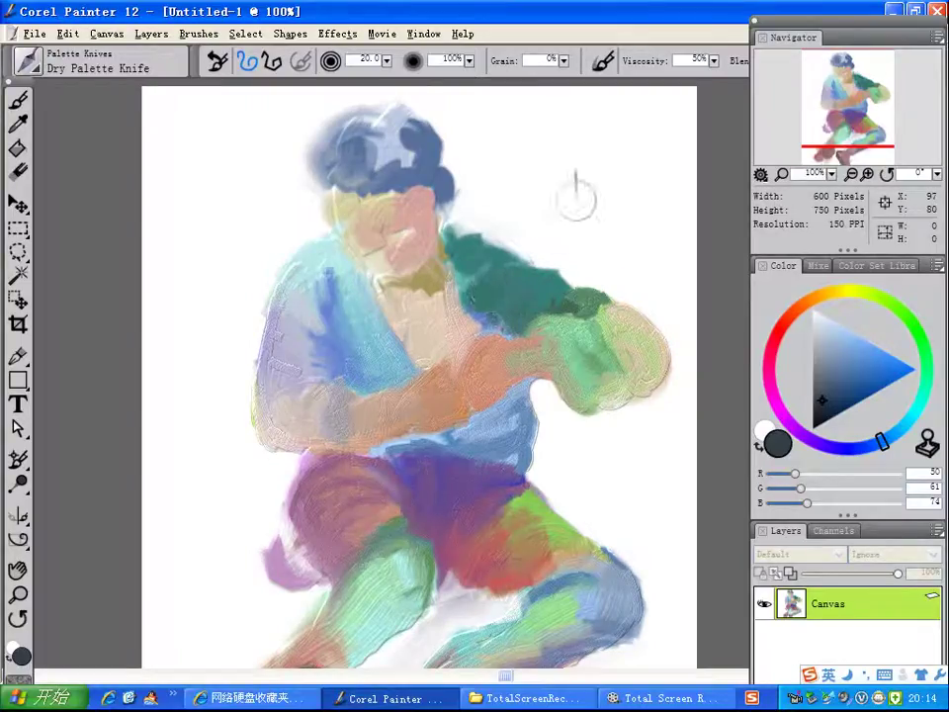
# - Switch to the Artist Pastel Chalk at size 6.4 with pale pink RGB 226, 180, 168 and test it on the orange forearm
pyautogui.moveTo(828, 120); pyautogui.dragTo(854, 117)
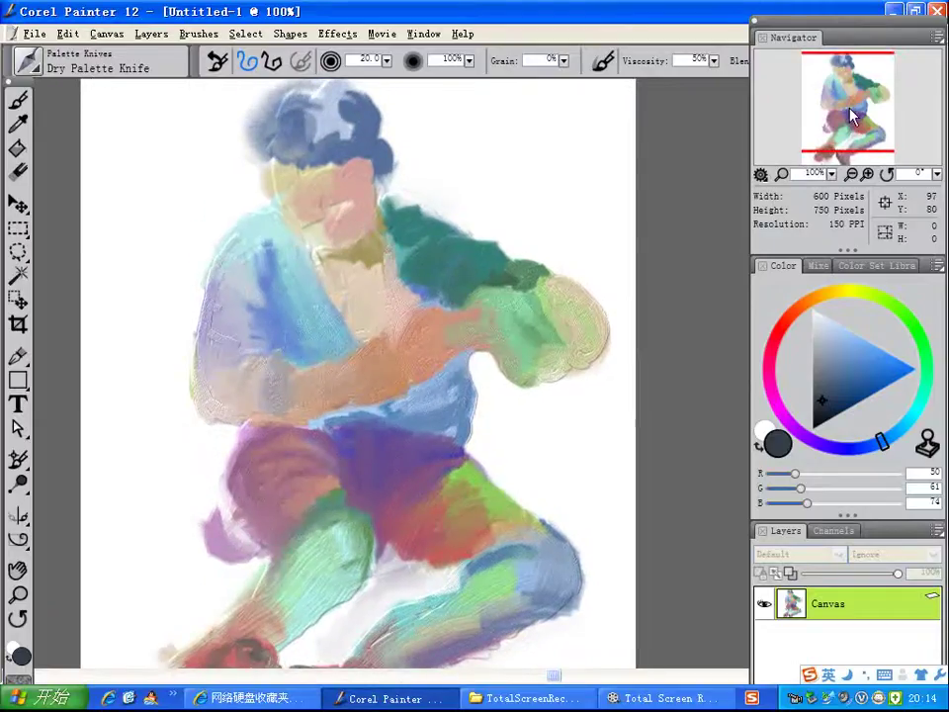
pyautogui.click(715, 699)
pyautogui.click(851, 174)
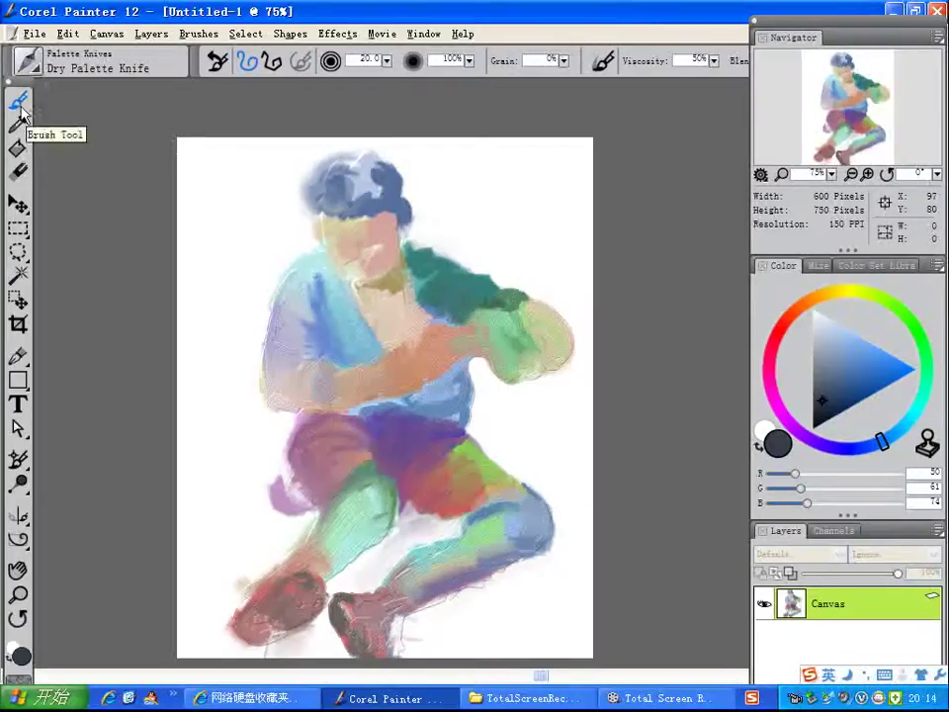
pyautogui.click(32, 61)
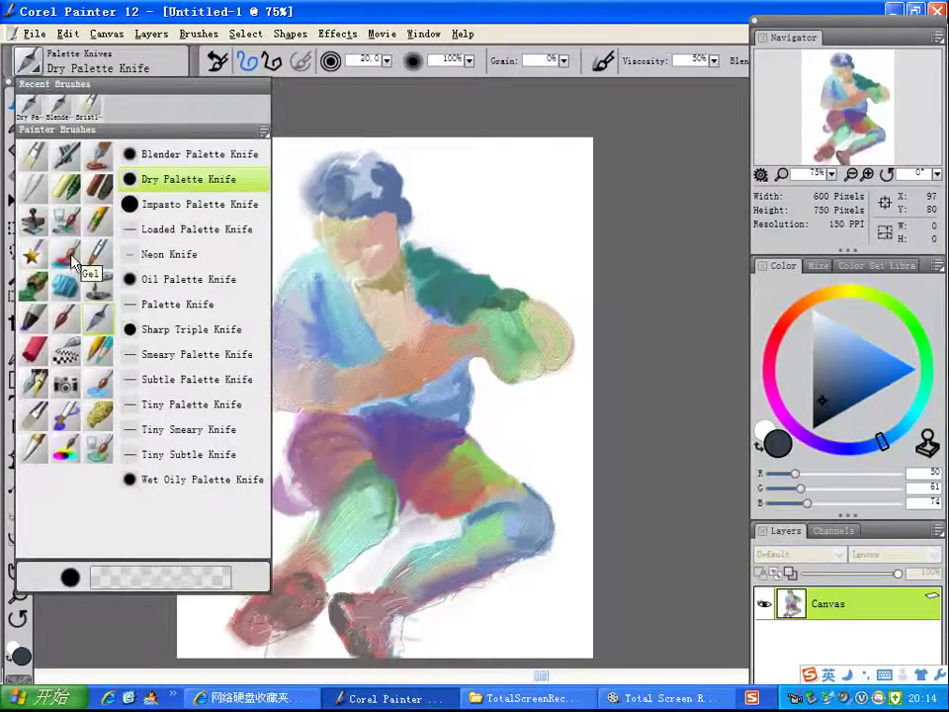
pyautogui.click(34, 348)
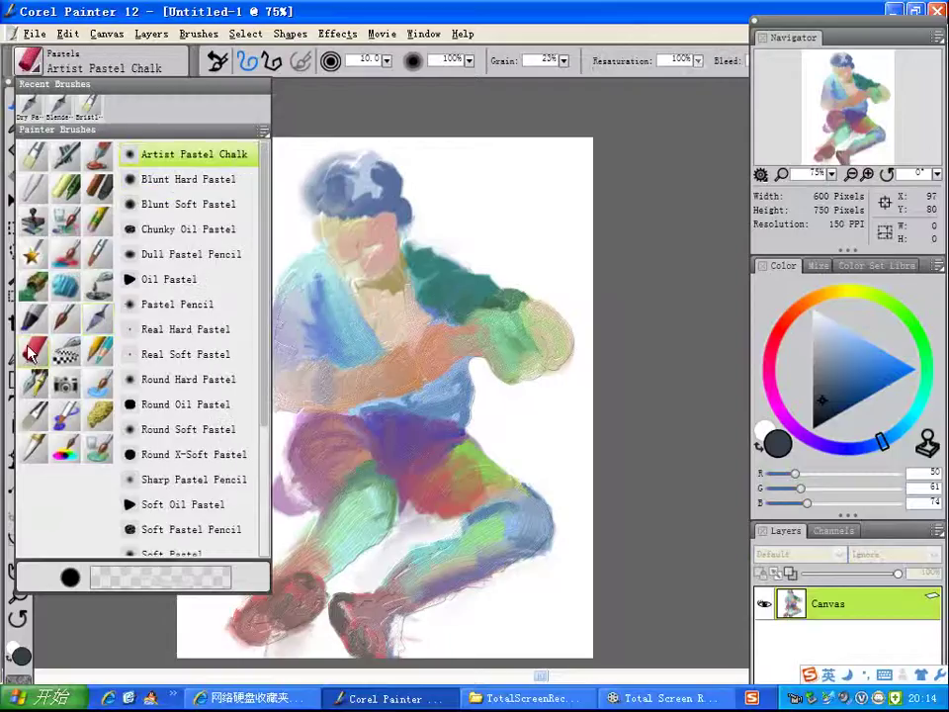
pyautogui.click(131, 153)
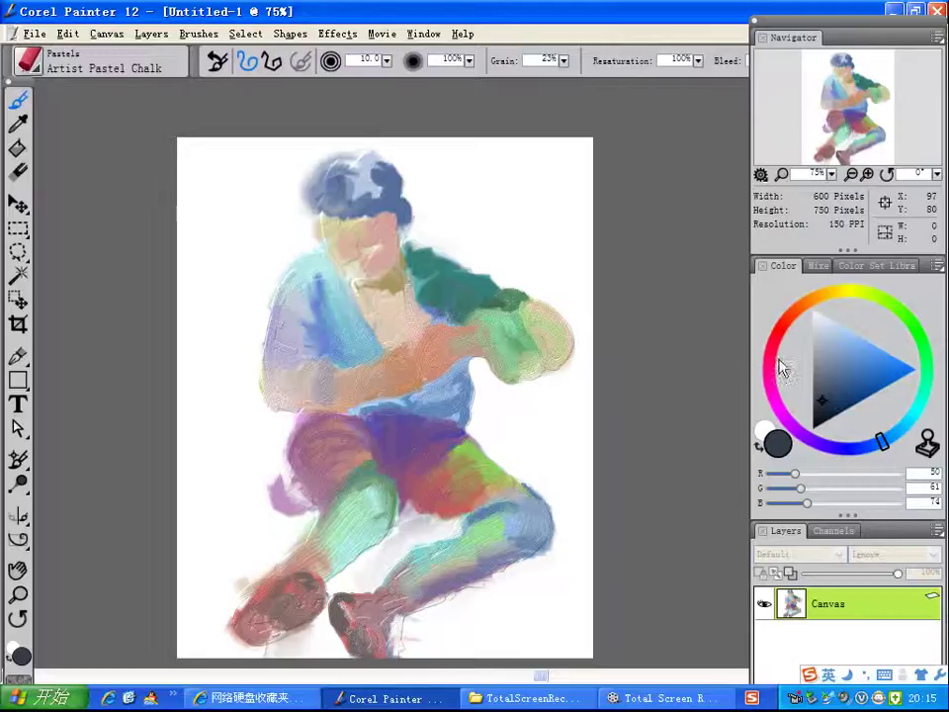
pyautogui.click(789, 317)
pyautogui.click(835, 336)
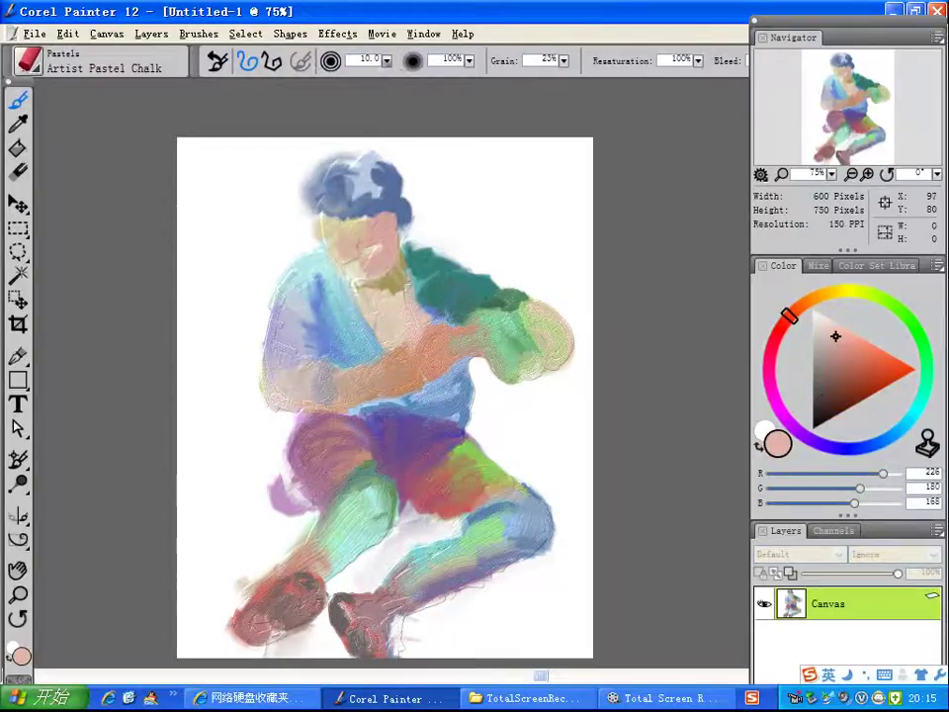
pyautogui.click(386, 61)
pyautogui.moveTo(388, 74); pyautogui.dragTo(373, 74)
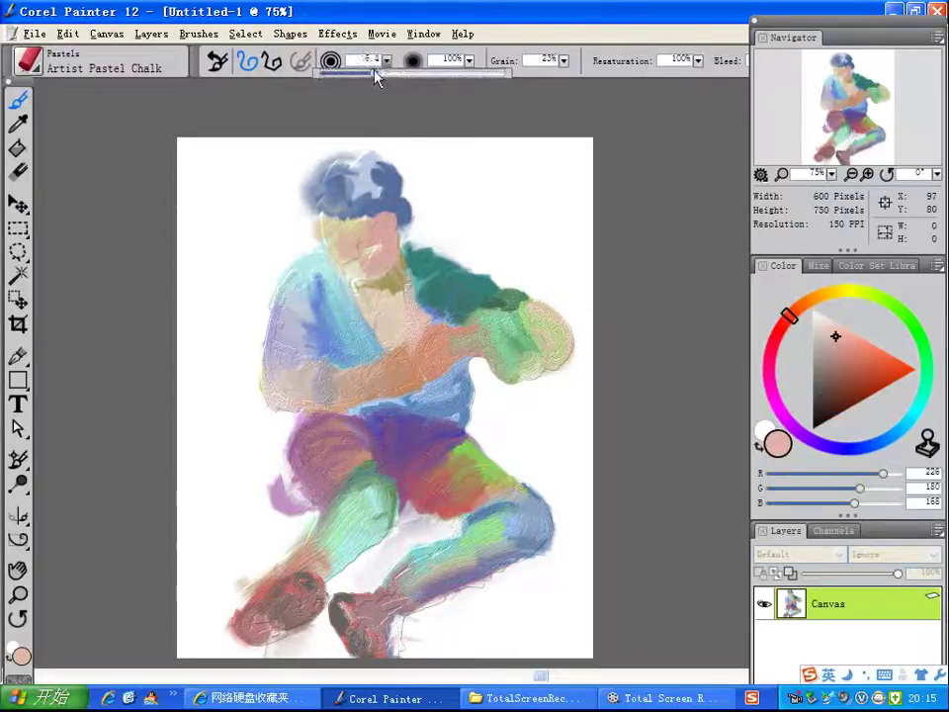
pyautogui.click(364, 378)
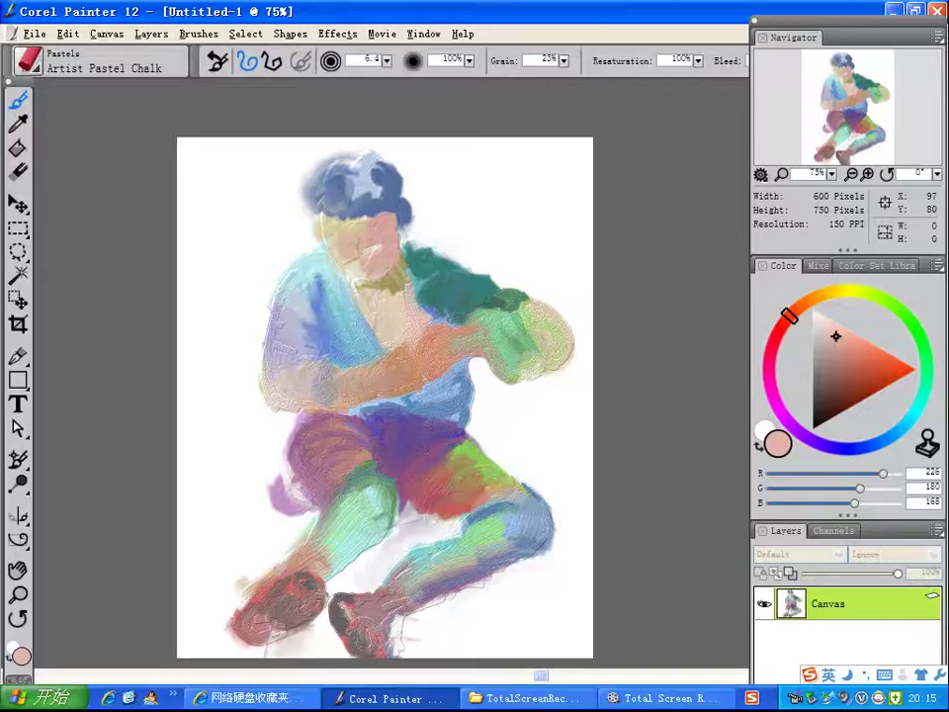
# - Outline the hand's lower edge in coral (RGB 235, 137, 111) and add light orange (RGB 235, 186, 111) highlights to the back of the hand
pyautogui.click(862, 349)
pyautogui.click(863, 347)
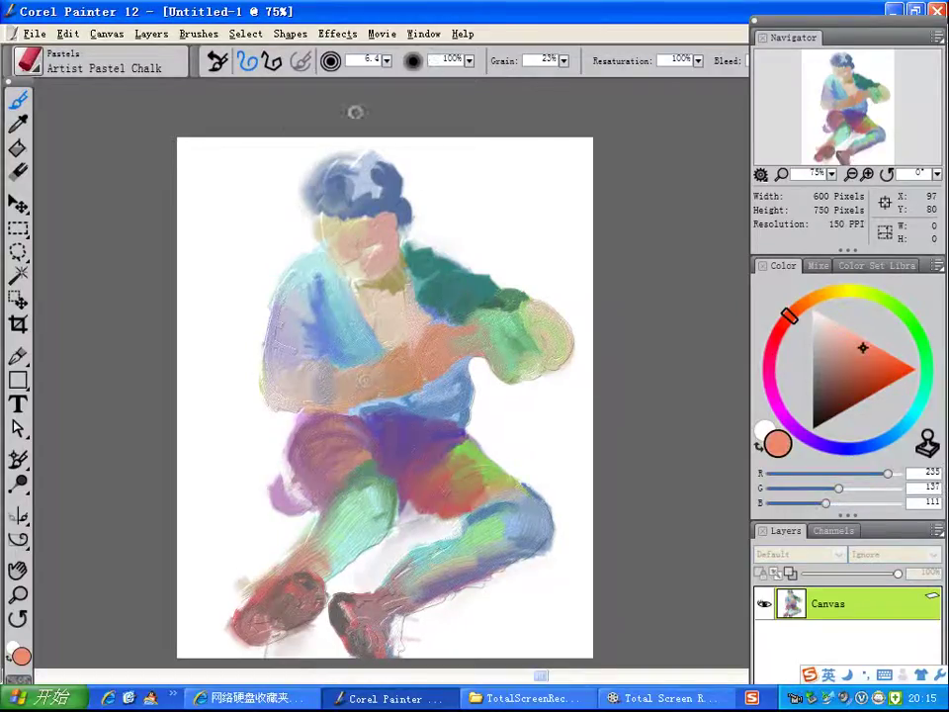
pyautogui.click(868, 173)
pyautogui.click(868, 173)
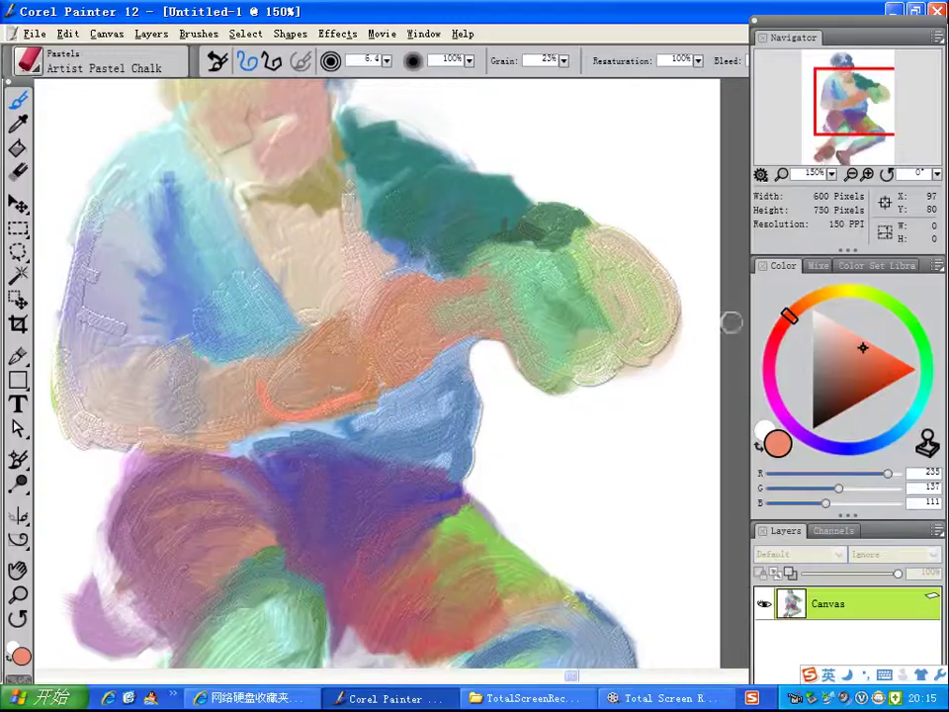
pyautogui.click(817, 297)
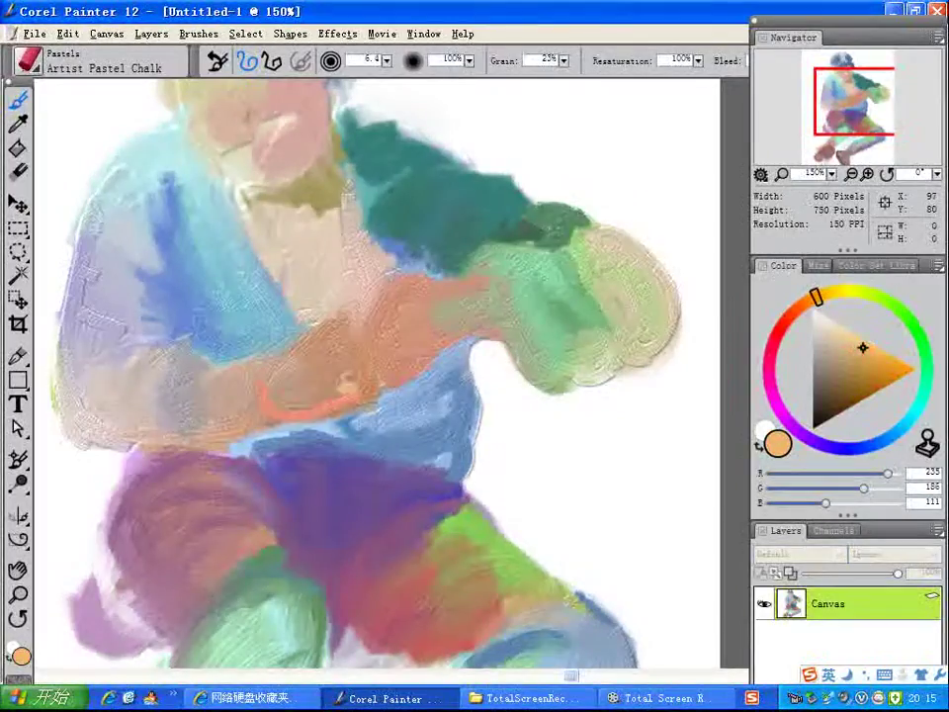
pyautogui.moveTo(336, 371)
pyautogui.mouseDown()
pyautogui.moveTo(339, 361)
pyautogui.moveTo(347, 375)
pyautogui.moveTo(362, 371)
pyautogui.moveTo(368, 352)
pyautogui.mouseUp()
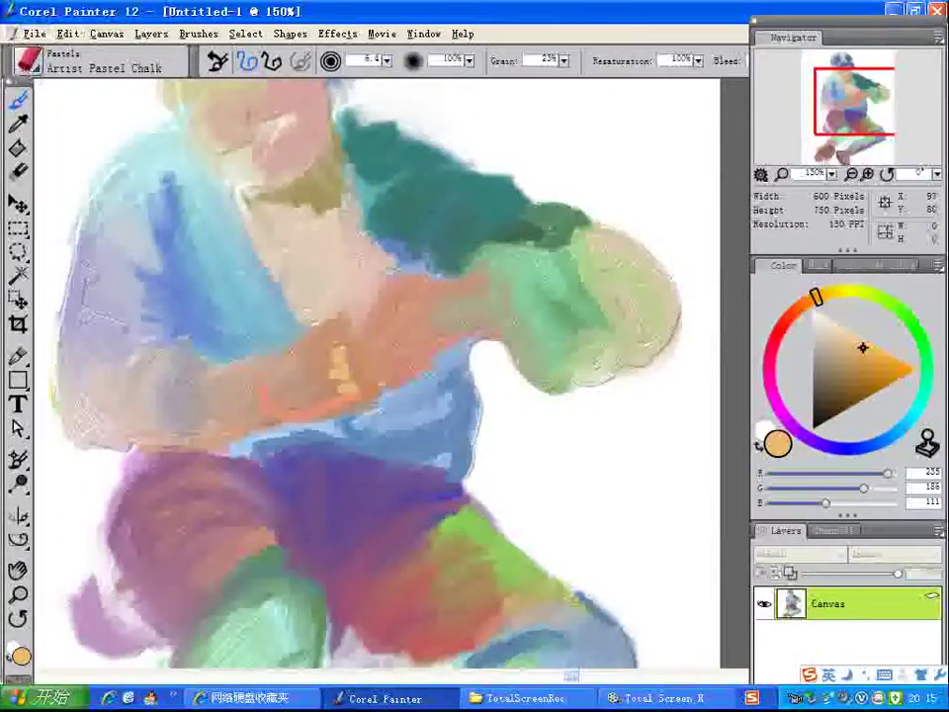
# - Reduce the chalk size to 2.5 and draw dark brown (RGB 106, 95, 80) accents along both edges of the forearm near the wrist
pyautogui.click(387, 61)
pyautogui.moveTo(369, 74); pyautogui.dragTo(344, 74)
pyautogui.click(823, 385)
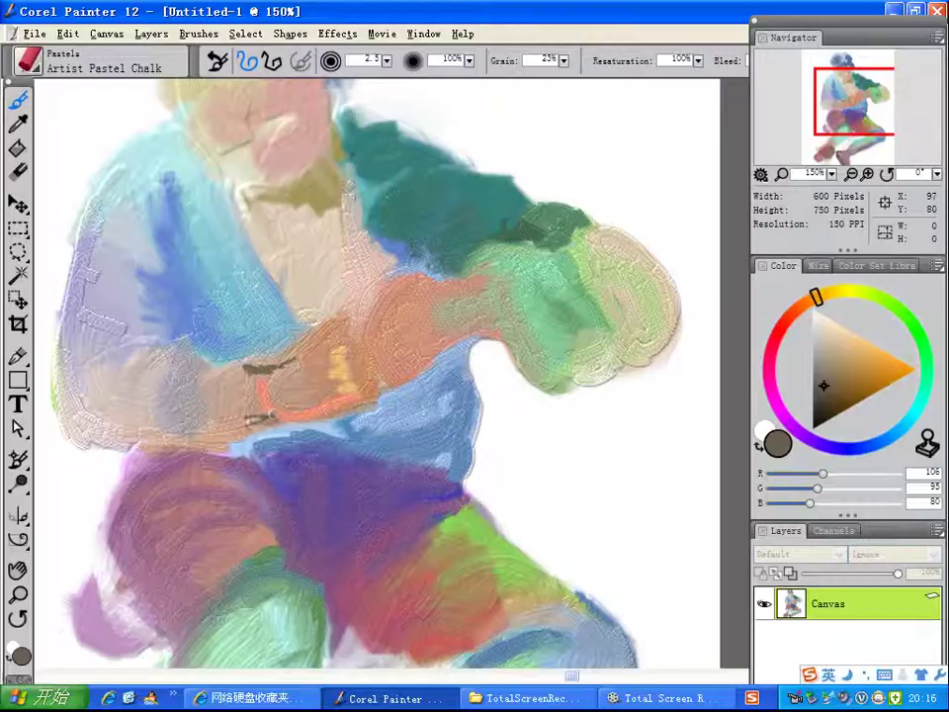
# - Outline both forearms and clenched hands in dark brown chalk, and draw the cuffs and folds of the green and lilac sleeves
pyautogui.moveTo(269, 415)
pyautogui.mouseDown()
pyautogui.moveTo(249, 421)
pyautogui.moveTo(267, 416)
pyautogui.mouseUp()
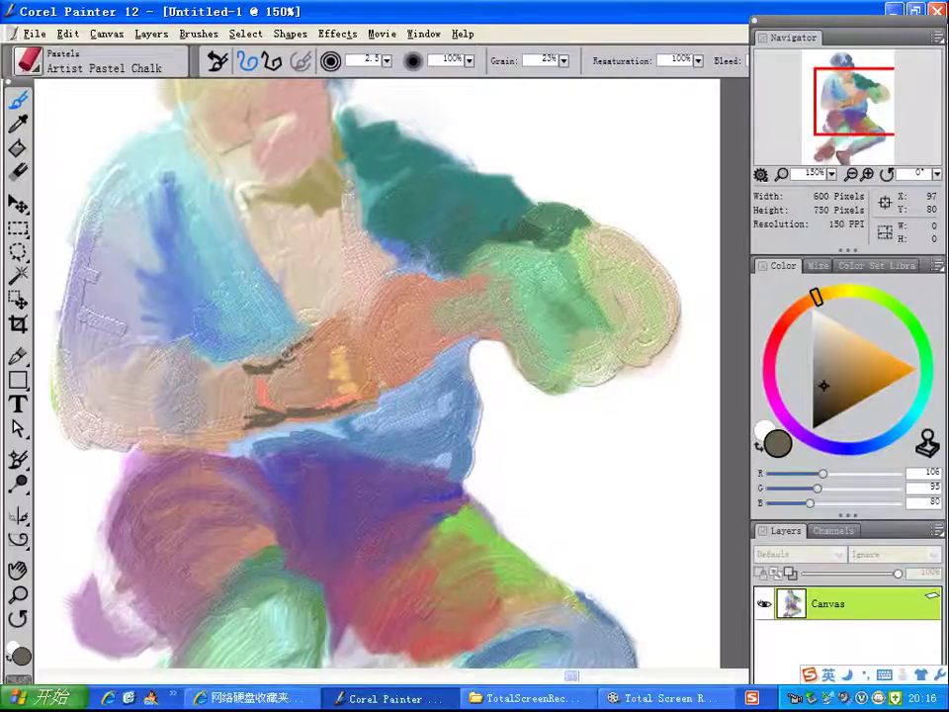
pyautogui.moveTo(283, 356); pyautogui.dragTo(313, 333)
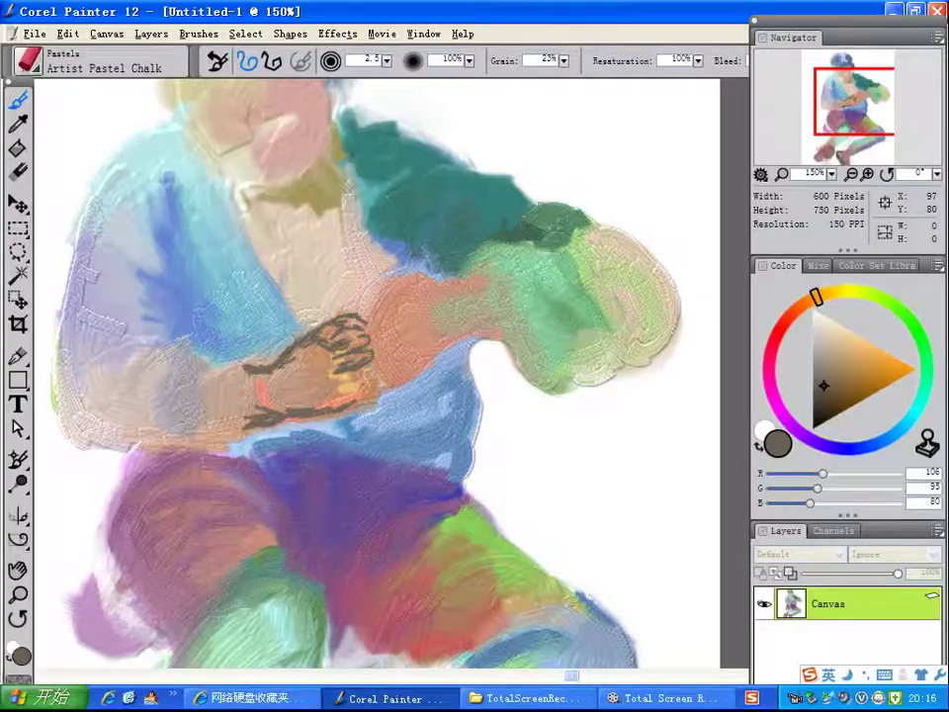
pyautogui.moveTo(374, 380); pyautogui.dragTo(358, 400)
pyautogui.moveTo(368, 348)
pyautogui.mouseDown()
pyautogui.moveTo(371, 376)
pyautogui.moveTo(362, 367)
pyautogui.moveTo(374, 378)
pyautogui.mouseUp()
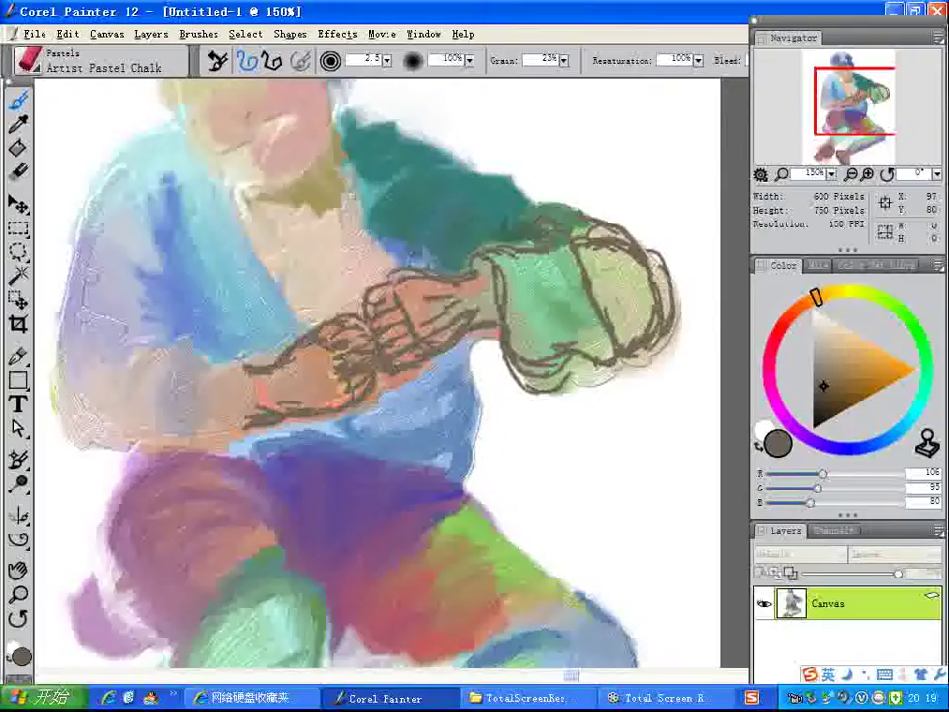
pyautogui.moveTo(242, 357); pyautogui.dragTo(229, 379)
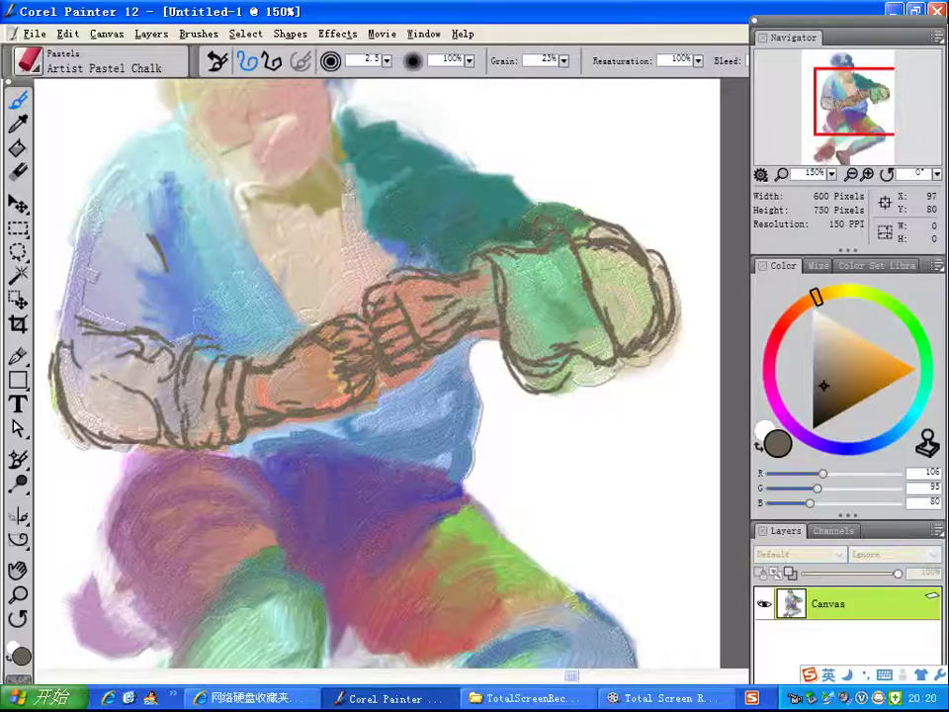
pyautogui.moveTo(168, 176)
pyautogui.mouseDown()
pyautogui.moveTo(194, 237)
pyautogui.moveTo(188, 249)
pyautogui.mouseUp()
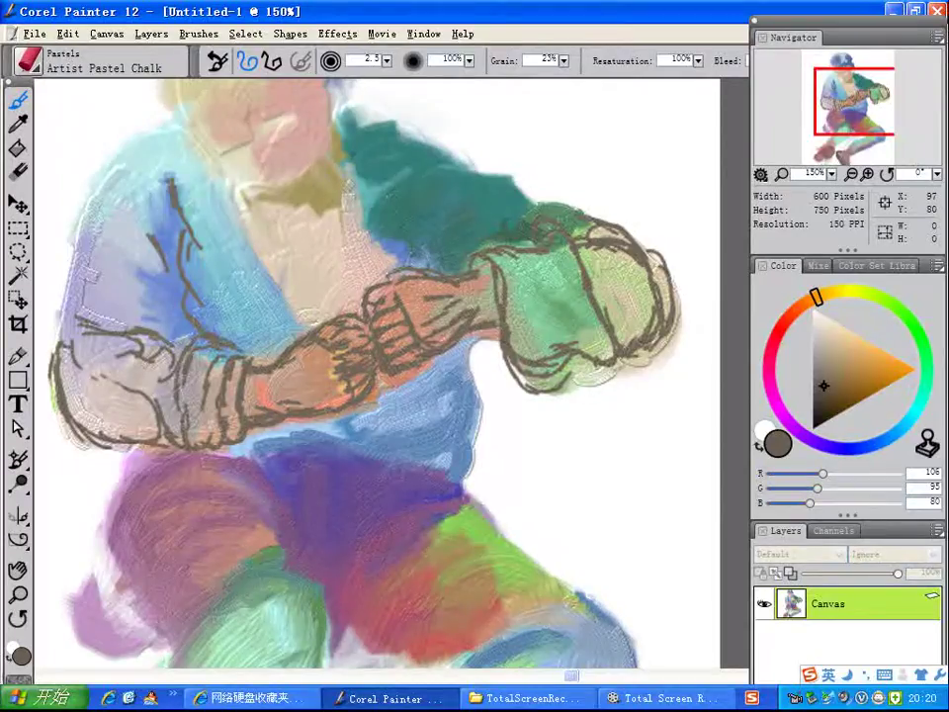
# - Draw the face in dark brown: the temple, cheek and jaw contour, both eyes and brows, the nose and the lips
pyautogui.moveTo(856, 116); pyautogui.dragTo(854, 96)
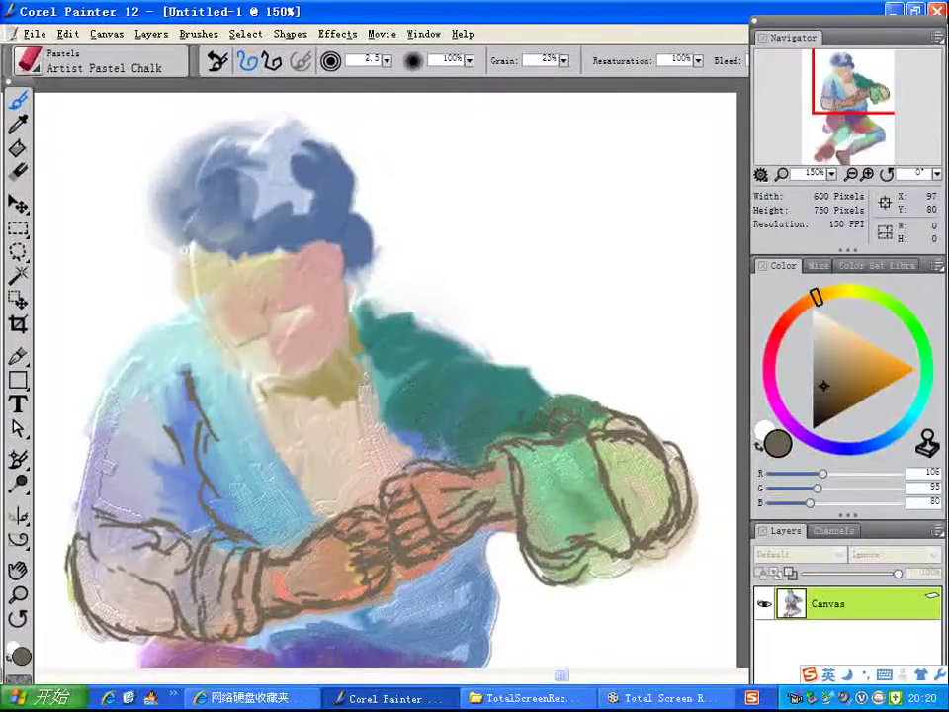
pyautogui.moveTo(161, 260); pyautogui.dragTo(184, 290)
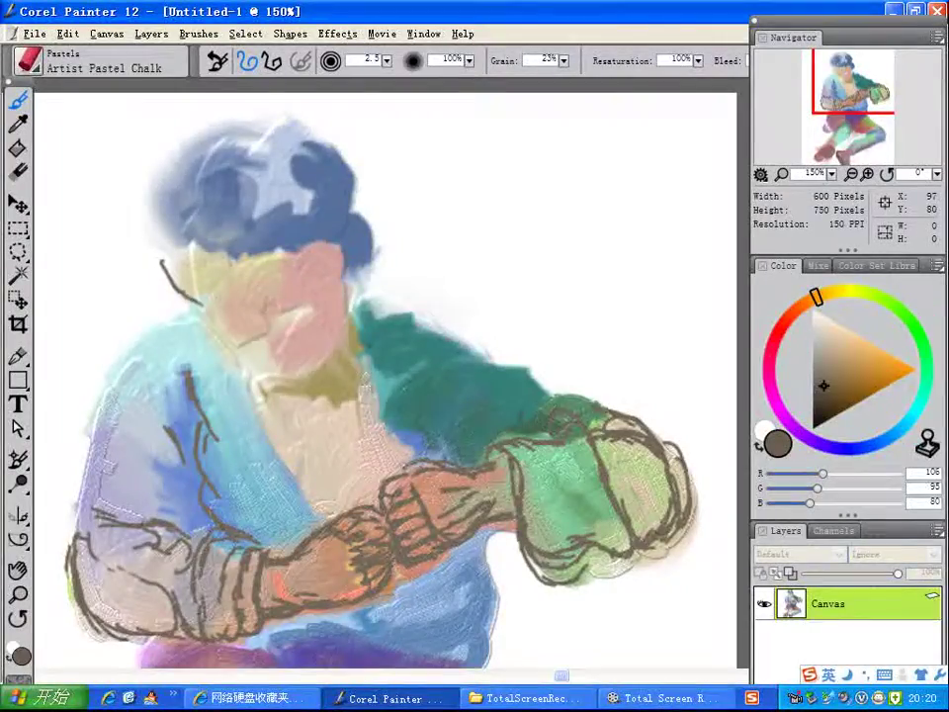
pyautogui.moveTo(207, 293)
pyautogui.mouseDown()
pyautogui.moveTo(245, 287)
pyautogui.moveTo(219, 295)
pyautogui.moveTo(244, 299)
pyautogui.moveTo(298, 274)
pyautogui.mouseUp()
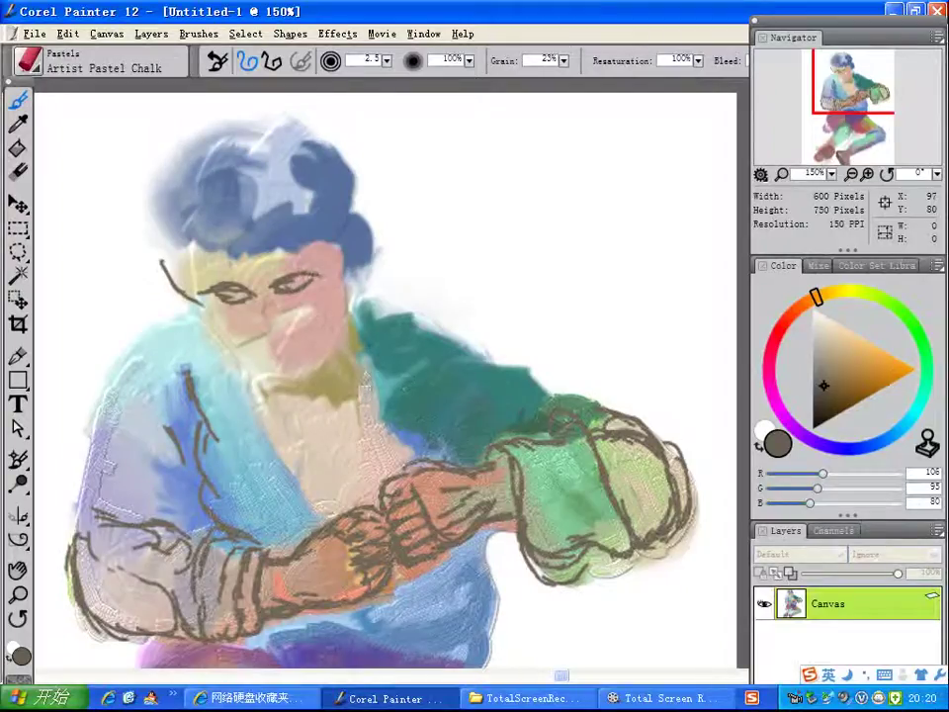
pyautogui.moveTo(204, 310); pyautogui.dragTo(247, 356)
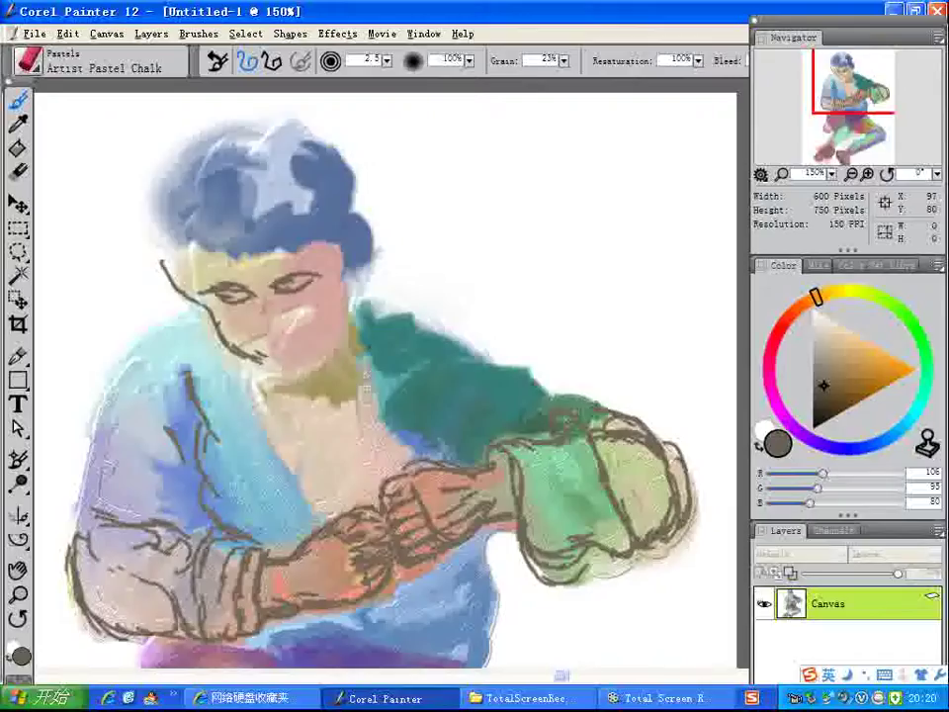
pyautogui.moveTo(278, 353)
pyautogui.mouseDown()
pyautogui.moveTo(297, 348)
pyautogui.moveTo(281, 366)
pyautogui.moveTo(290, 370)
pyautogui.moveTo(327, 352)
pyautogui.mouseUp()
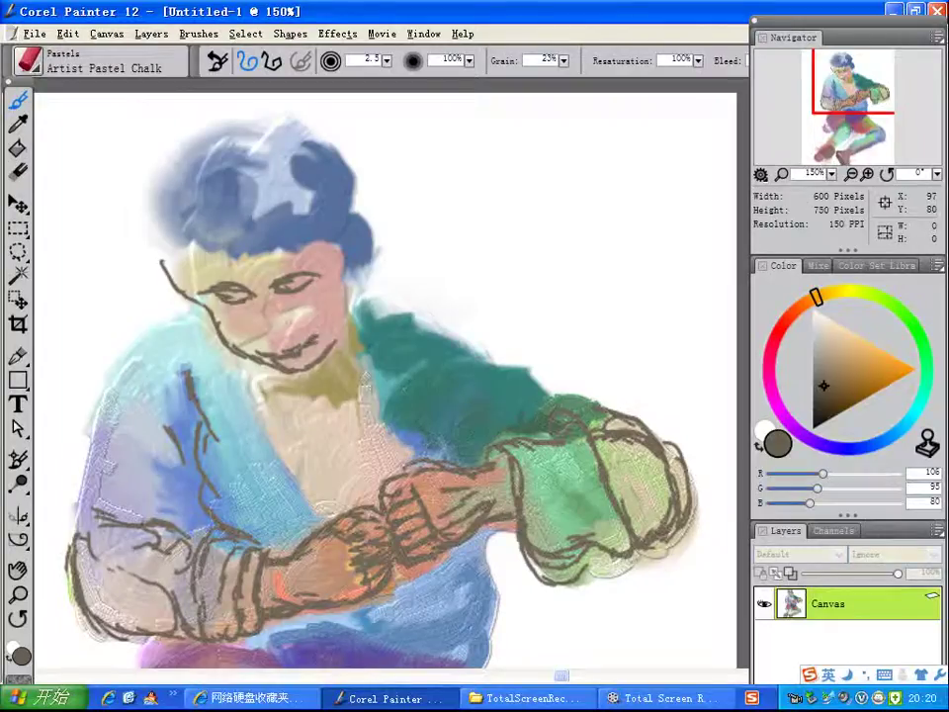
pyautogui.moveTo(260, 331); pyautogui.dragTo(273, 340)
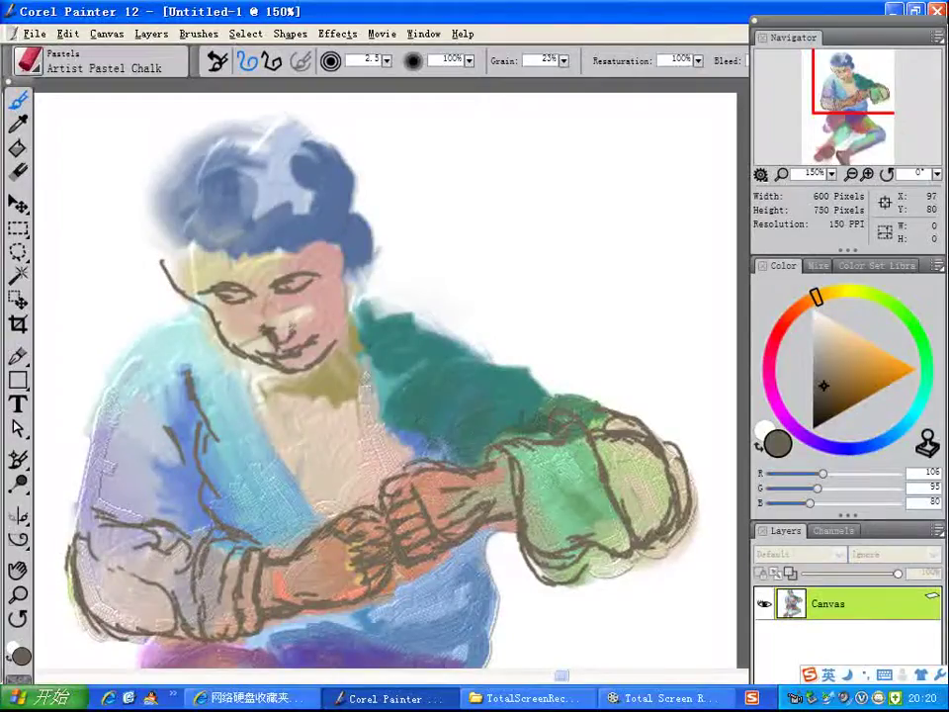
pyautogui.moveTo(290, 326); pyautogui.dragTo(291, 332)
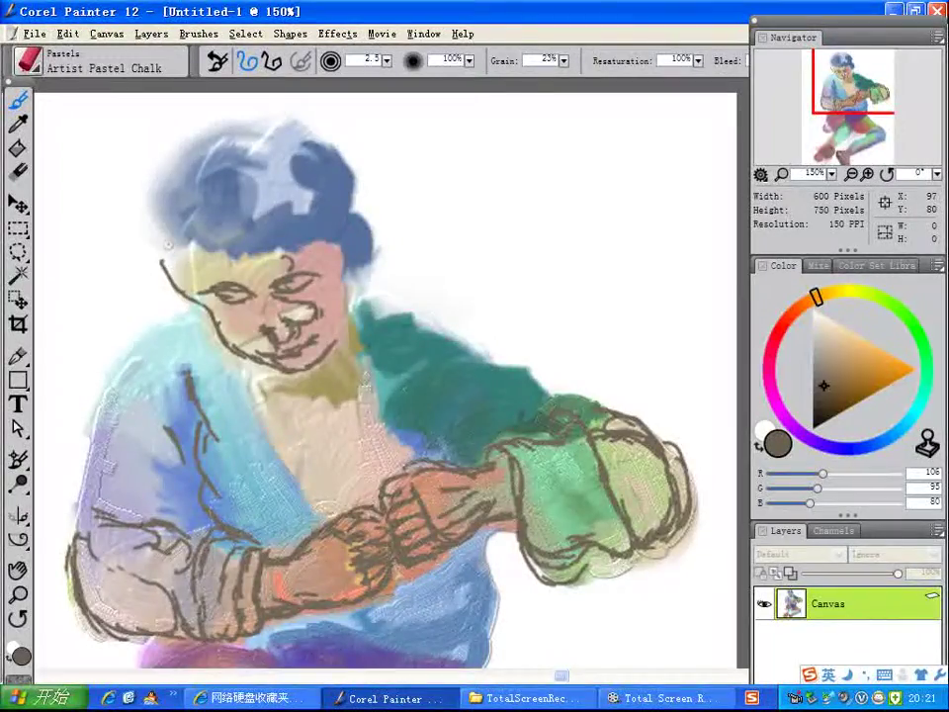
# - Outline the blue headwear with its folds and upright knot in dark brown, and close the far side of the face with the ear
pyautogui.moveTo(146, 192)
pyautogui.mouseDown()
pyautogui.moveTo(148, 235)
pyautogui.moveTo(194, 255)
pyautogui.mouseUp()
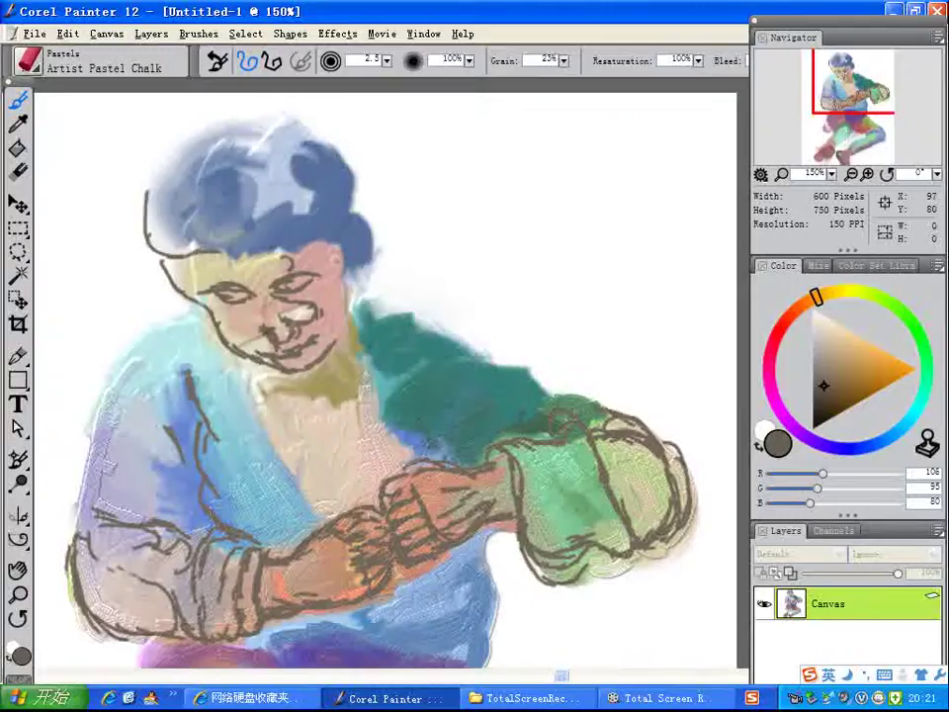
pyautogui.moveTo(337, 240); pyautogui.dragTo(349, 297)
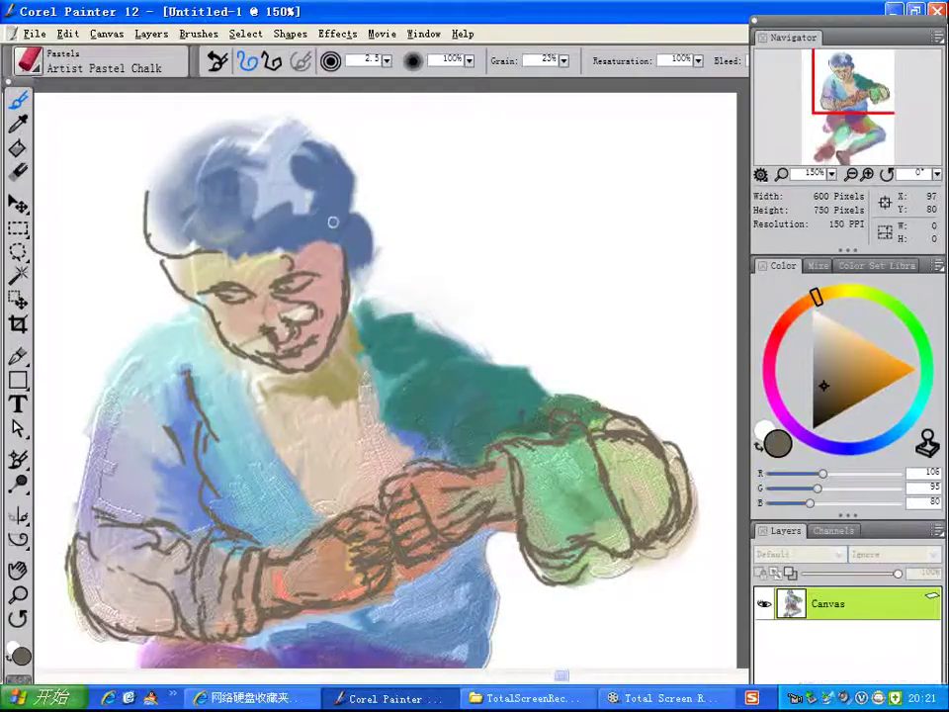
pyautogui.moveTo(336, 213); pyautogui.dragTo(335, 237)
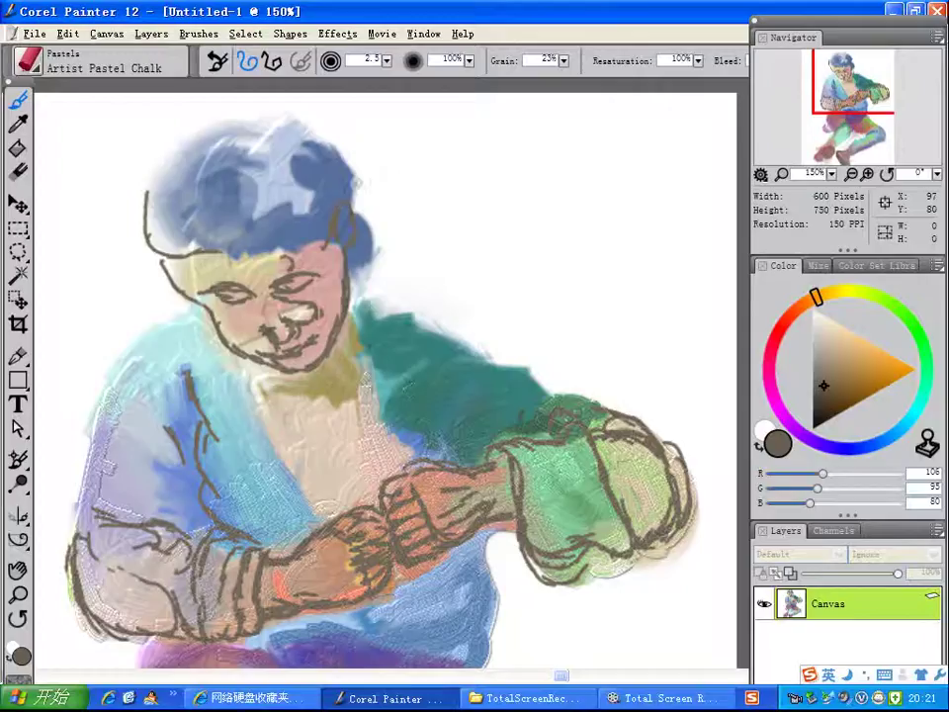
pyautogui.moveTo(327, 144)
pyautogui.mouseDown()
pyautogui.moveTo(347, 190)
pyautogui.moveTo(345, 172)
pyautogui.moveTo(362, 224)
pyautogui.mouseUp()
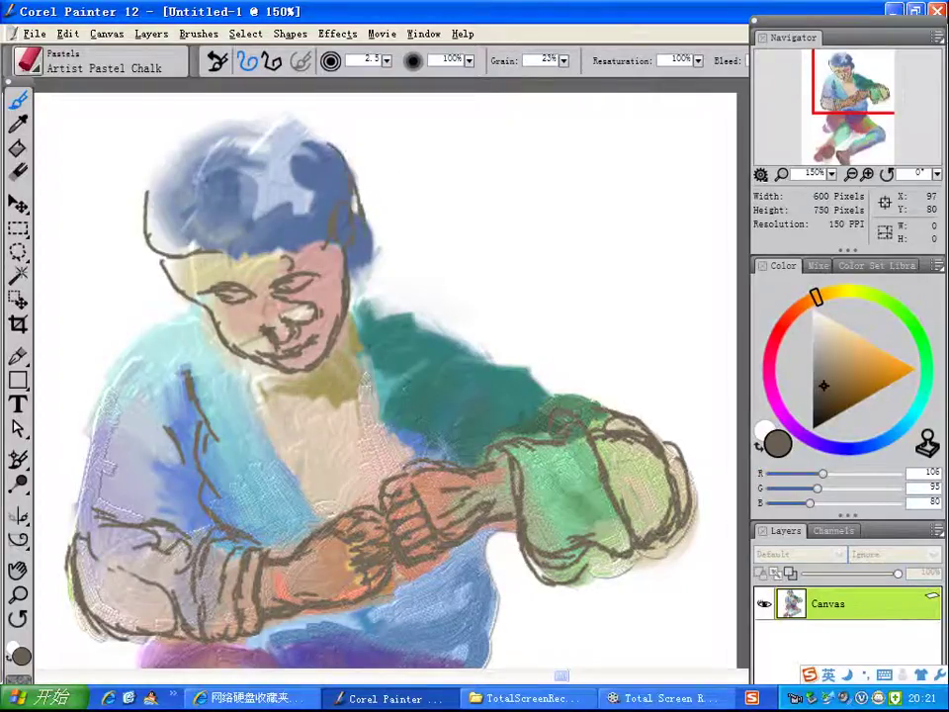
pyautogui.moveTo(189, 144)
pyautogui.mouseDown()
pyautogui.moveTo(175, 166)
pyautogui.moveTo(203, 244)
pyautogui.moveTo(219, 249)
pyautogui.mouseUp()
pyautogui.moveTo(180, 152)
pyautogui.mouseDown()
pyautogui.moveTo(222, 176)
pyautogui.moveTo(220, 166)
pyautogui.moveTo(220, 185)
pyautogui.moveTo(243, 166)
pyautogui.moveTo(253, 203)
pyautogui.moveTo(274, 226)
pyautogui.mouseUp()
pyautogui.moveTo(262, 165)
pyautogui.mouseDown()
pyautogui.moveTo(271, 127)
pyautogui.moveTo(294, 128)
pyautogui.mouseUp()
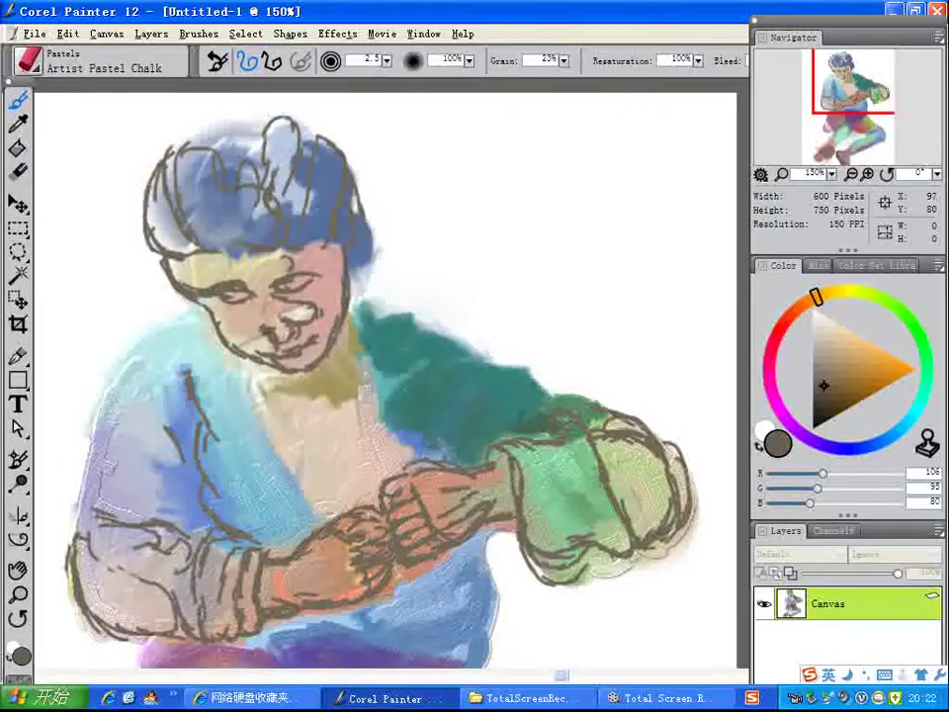
# - Switch the chalk to muted red (RGB 184, 88, 84) and colour the eyes and lips
pyautogui.click(778, 327)
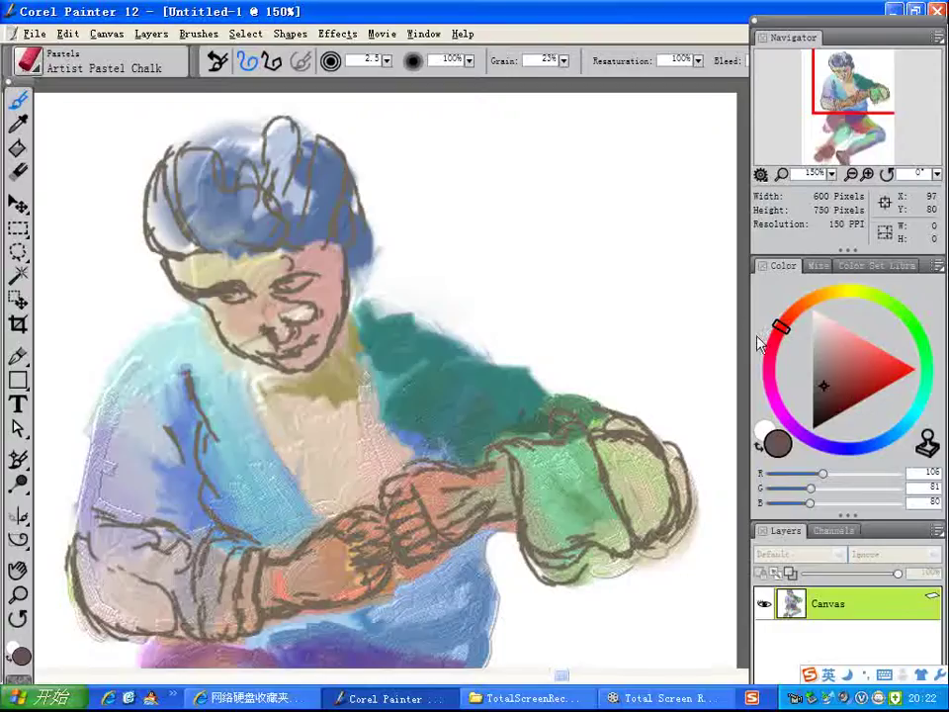
pyautogui.click(853, 368)
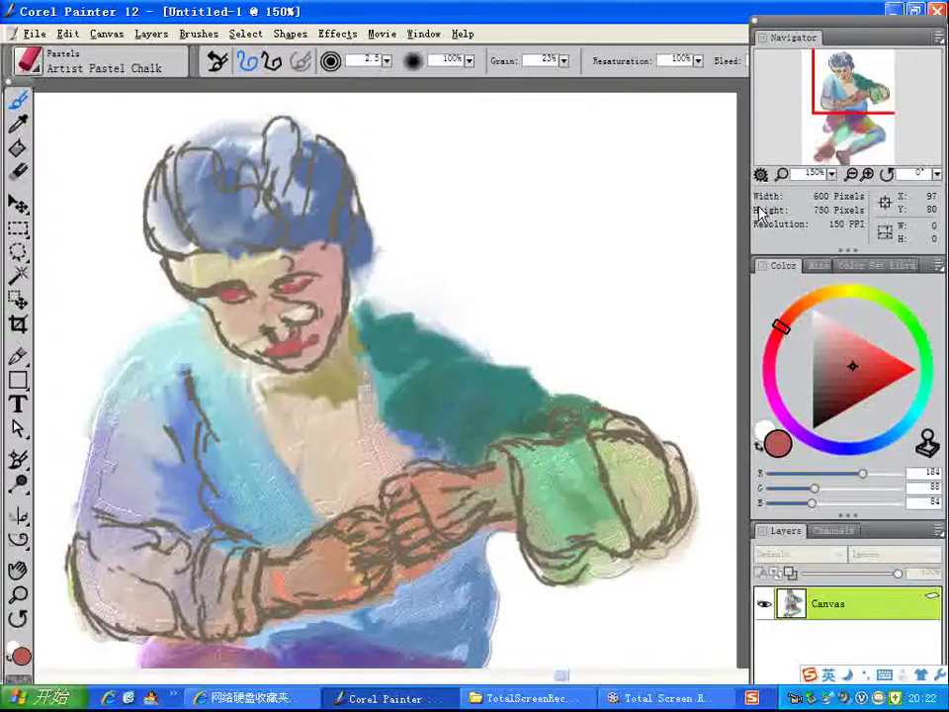
# - Outline the foot below the green shin in dark red-brown (RGB 104, 50, 48), including the inner contours, heel and toe
pyautogui.moveTo(848, 91); pyautogui.dragTo(840, 131)
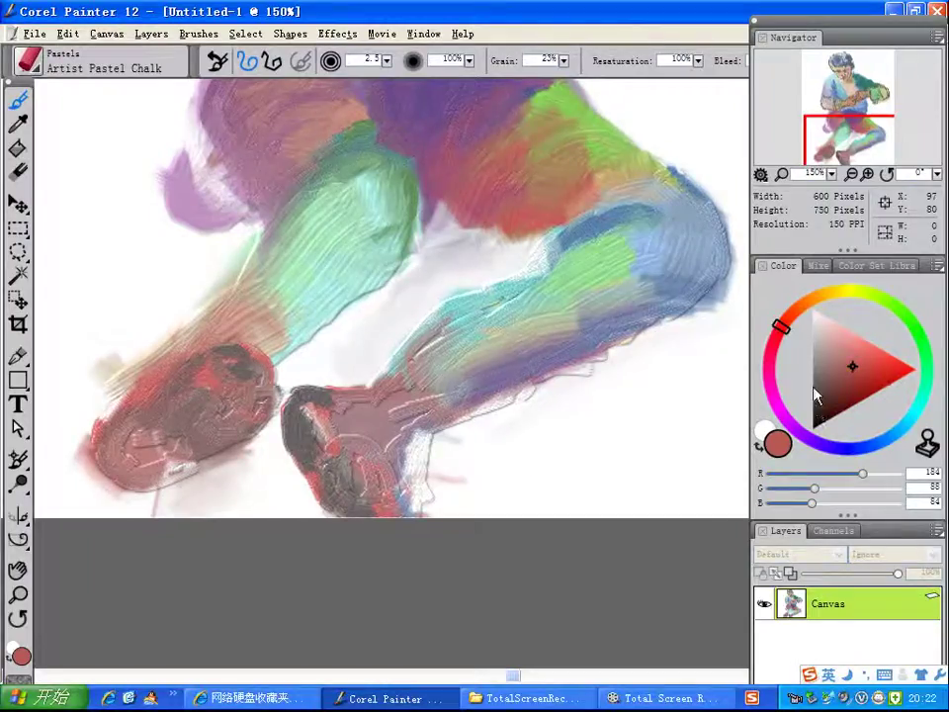
pyautogui.click(855, 383)
pyautogui.click(835, 393)
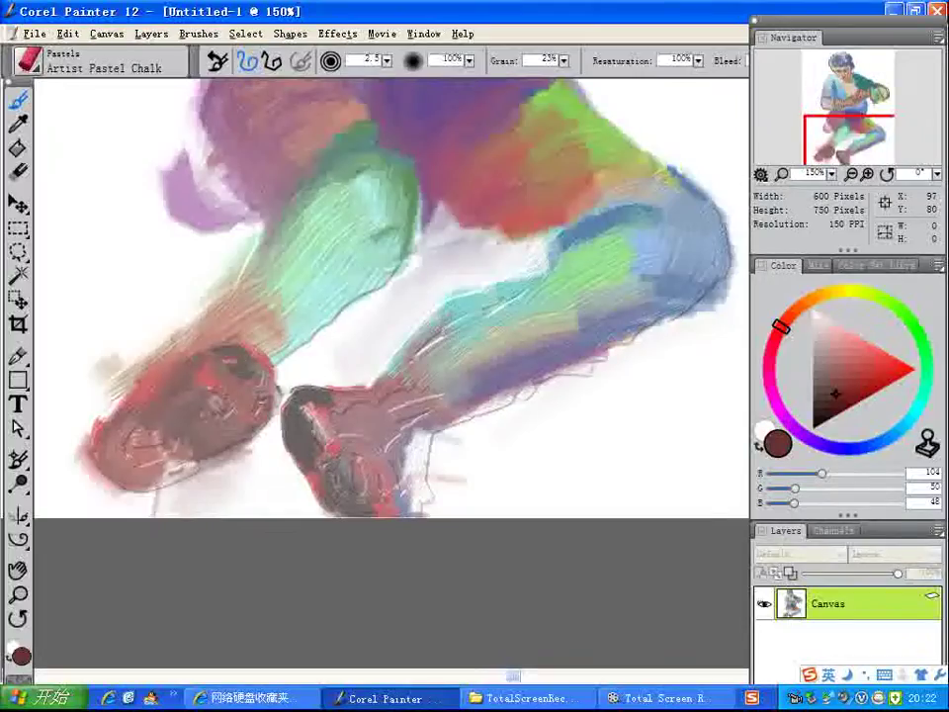
pyautogui.moveTo(220, 348)
pyautogui.mouseDown()
pyautogui.moveTo(190, 367)
pyautogui.moveTo(222, 346)
pyautogui.moveTo(209, 352)
pyautogui.moveTo(231, 360)
pyautogui.moveTo(217, 376)
pyautogui.moveTo(257, 374)
pyautogui.mouseUp()
pyautogui.moveTo(204, 289)
pyautogui.mouseDown()
pyautogui.moveTo(198, 299)
pyautogui.moveTo(194, 291)
pyautogui.mouseUp()
pyautogui.moveTo(262, 392)
pyautogui.mouseDown()
pyautogui.moveTo(260, 411)
pyautogui.moveTo(226, 430)
pyautogui.moveTo(224, 406)
pyautogui.moveTo(235, 433)
pyautogui.moveTo(253, 415)
pyautogui.moveTo(202, 367)
pyautogui.moveTo(179, 374)
pyautogui.moveTo(201, 369)
pyautogui.moveTo(173, 410)
pyautogui.moveTo(195, 407)
pyautogui.moveTo(212, 420)
pyautogui.moveTo(237, 405)
pyautogui.moveTo(227, 416)
pyautogui.mouseUp()
pyautogui.moveTo(242, 402); pyautogui.dragTo(239, 437)
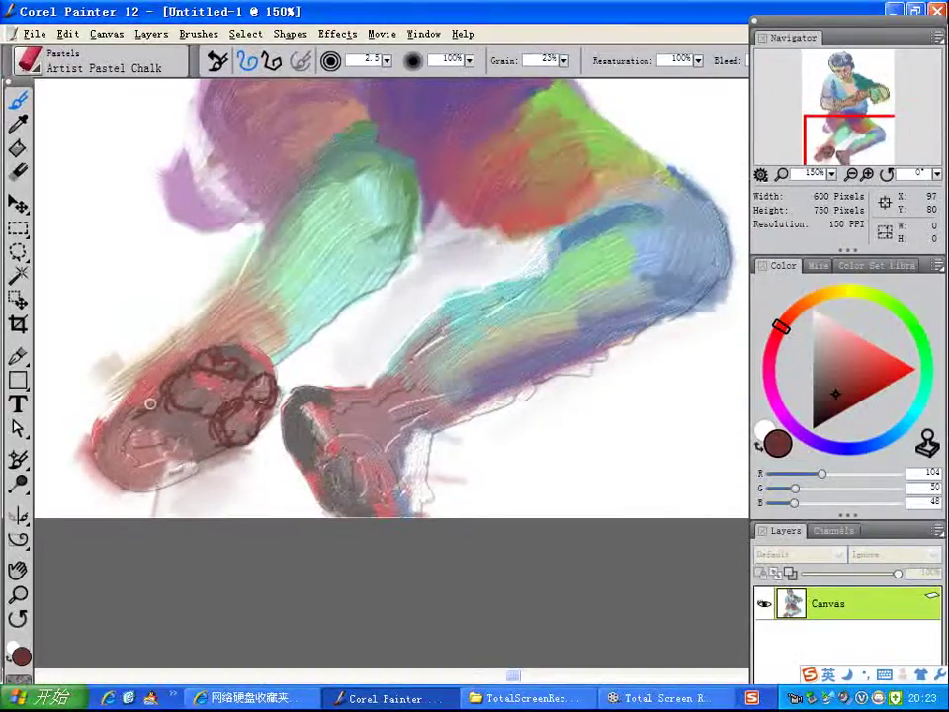
pyautogui.moveTo(107, 427)
pyautogui.mouseDown()
pyautogui.moveTo(87, 450)
pyautogui.moveTo(99, 478)
pyautogui.moveTo(164, 484)
pyautogui.mouseUp()
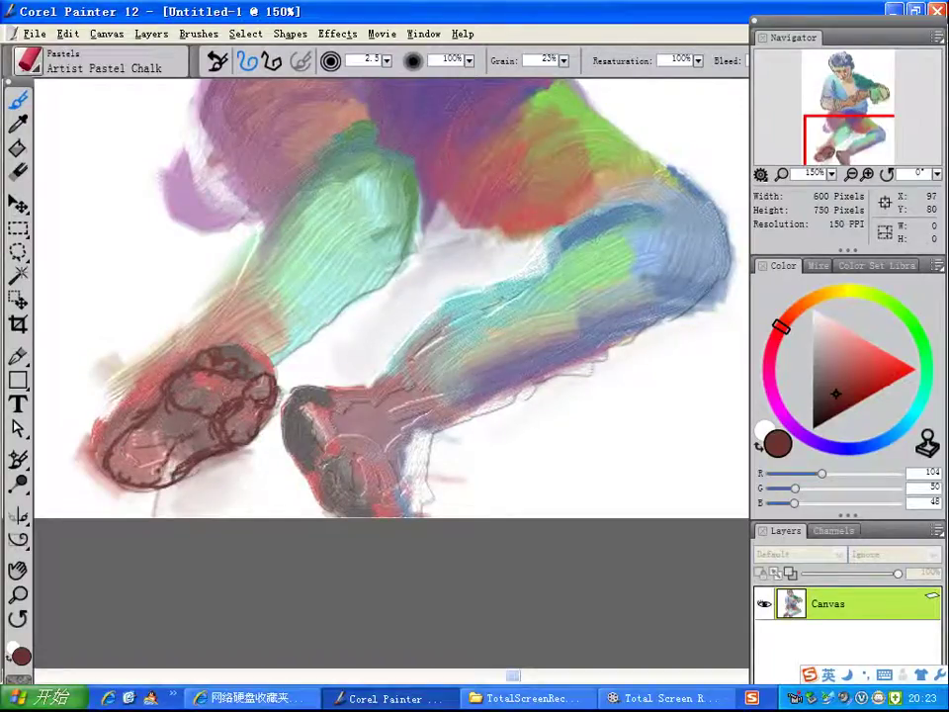
pyautogui.moveTo(152, 463)
pyautogui.mouseDown()
pyautogui.moveTo(168, 483)
pyautogui.moveTo(134, 486)
pyautogui.moveTo(152, 463)
pyautogui.moveTo(176, 466)
pyautogui.mouseUp()
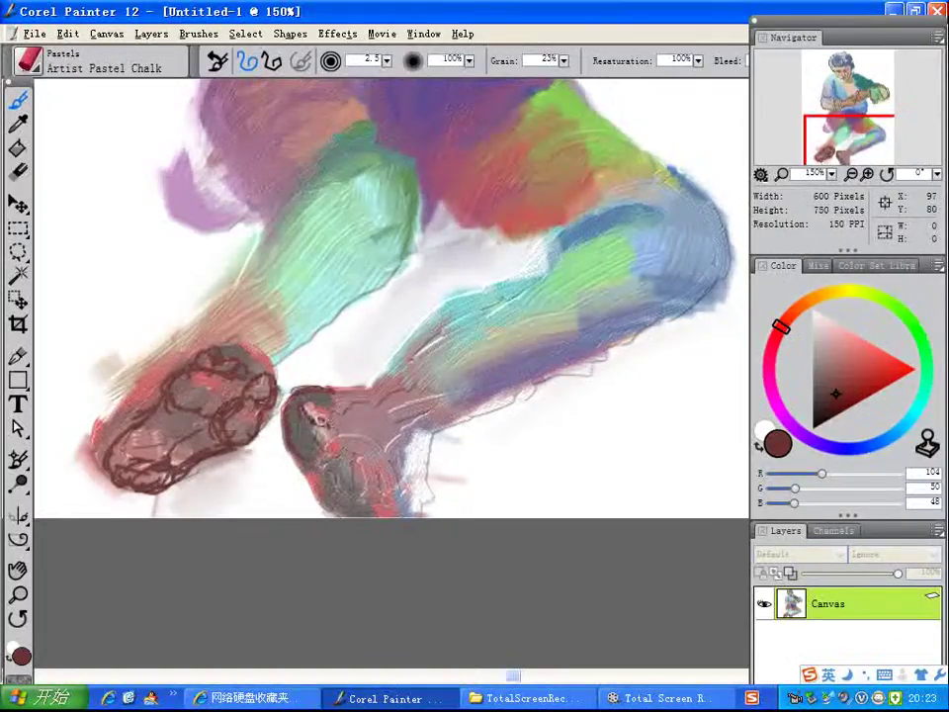
# - Draw the inner contours of the other foot in dark red-brown and outline it up to the ankle
pyautogui.moveTo(328, 447)
pyautogui.mouseDown()
pyautogui.moveTo(291, 432)
pyautogui.moveTo(310, 467)
pyautogui.mouseUp()
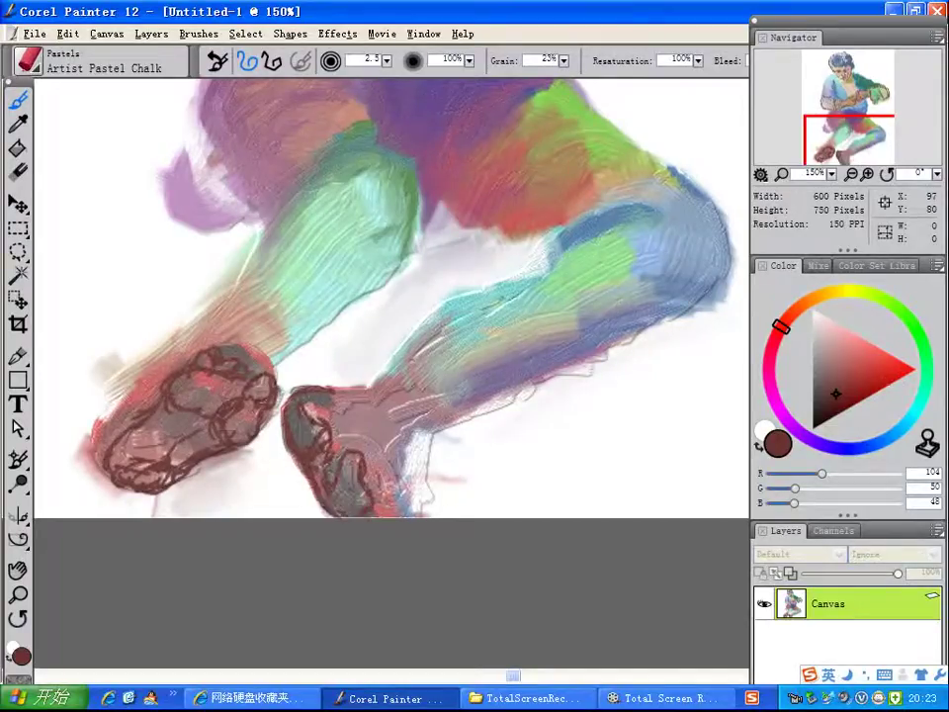
pyautogui.moveTo(360, 457)
pyautogui.mouseDown()
pyautogui.moveTo(381, 490)
pyautogui.moveTo(378, 473)
pyautogui.mouseUp()
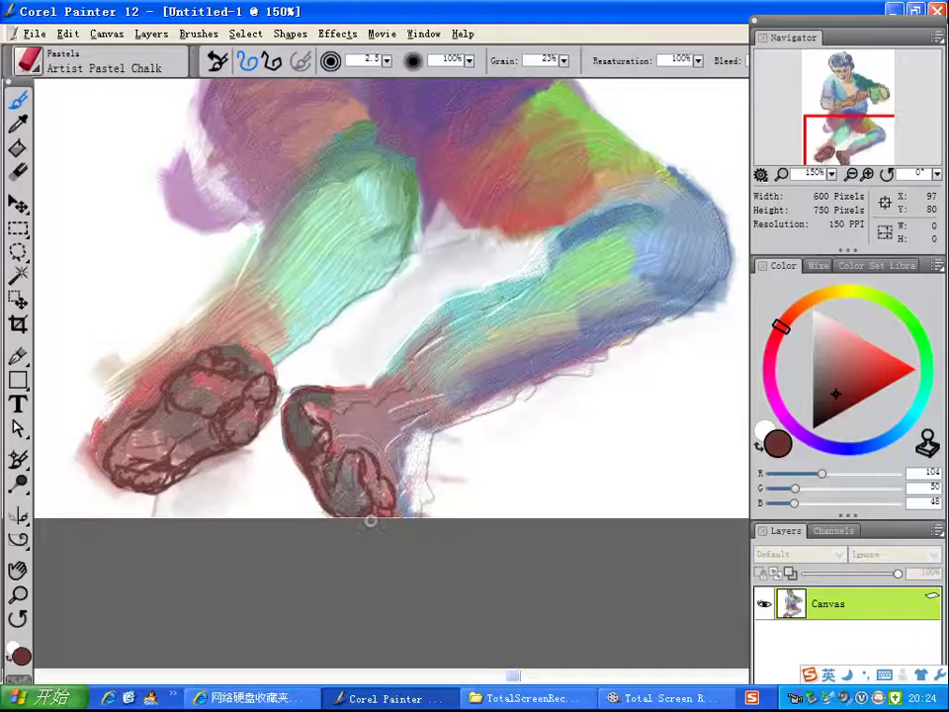
pyautogui.moveTo(401, 429)
pyautogui.mouseDown()
pyautogui.moveTo(397, 458)
pyautogui.moveTo(405, 430)
pyautogui.mouseUp()
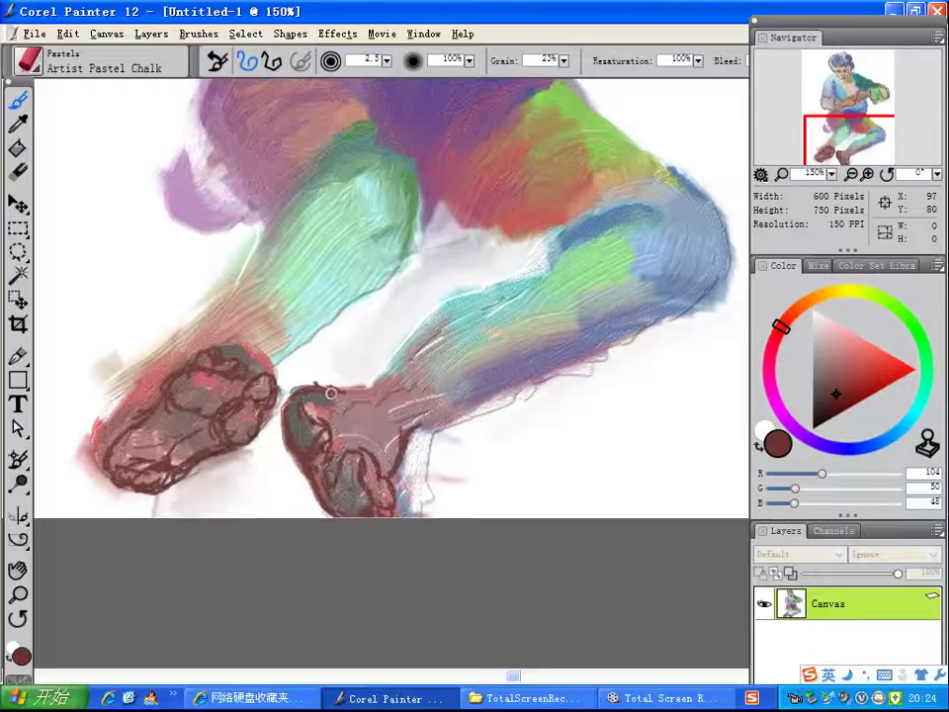
# - Outline the blue-green lower leg in dark red-brown from the ankle around the bent knee, adding fold lines behind the knee
pyautogui.moveTo(324, 391)
pyautogui.mouseDown()
pyautogui.moveTo(358, 395)
pyautogui.moveTo(375, 381)
pyautogui.moveTo(362, 393)
pyautogui.moveTo(425, 335)
pyautogui.moveTo(521, 280)
pyautogui.mouseUp()
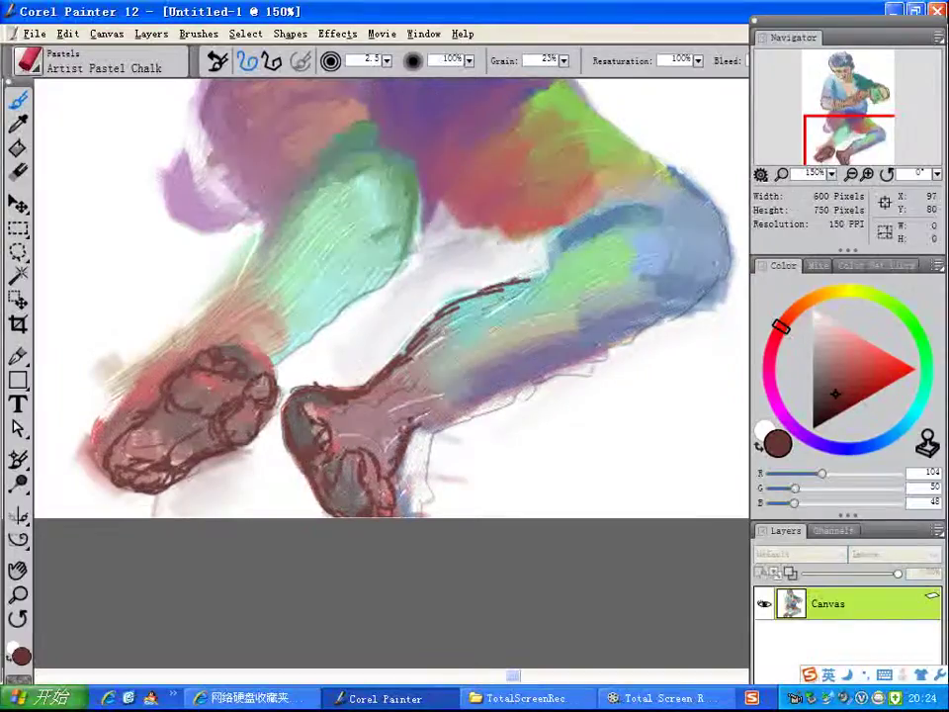
pyautogui.moveTo(415, 422); pyautogui.dragTo(675, 309)
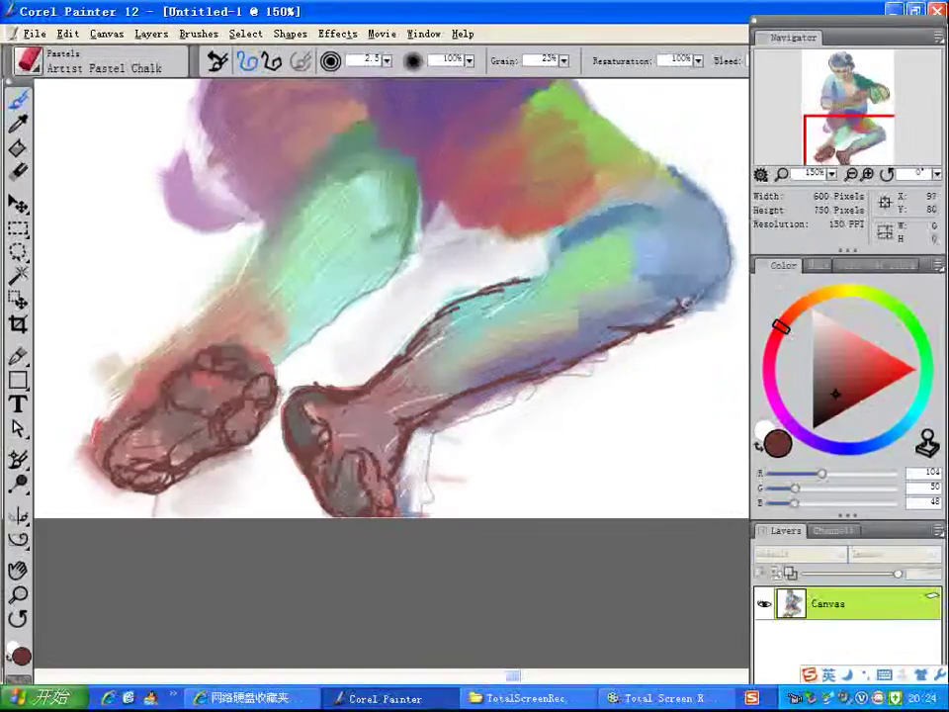
pyautogui.moveTo(686, 303)
pyautogui.mouseDown()
pyautogui.moveTo(719, 286)
pyautogui.moveTo(737, 235)
pyautogui.moveTo(719, 293)
pyautogui.mouseUp()
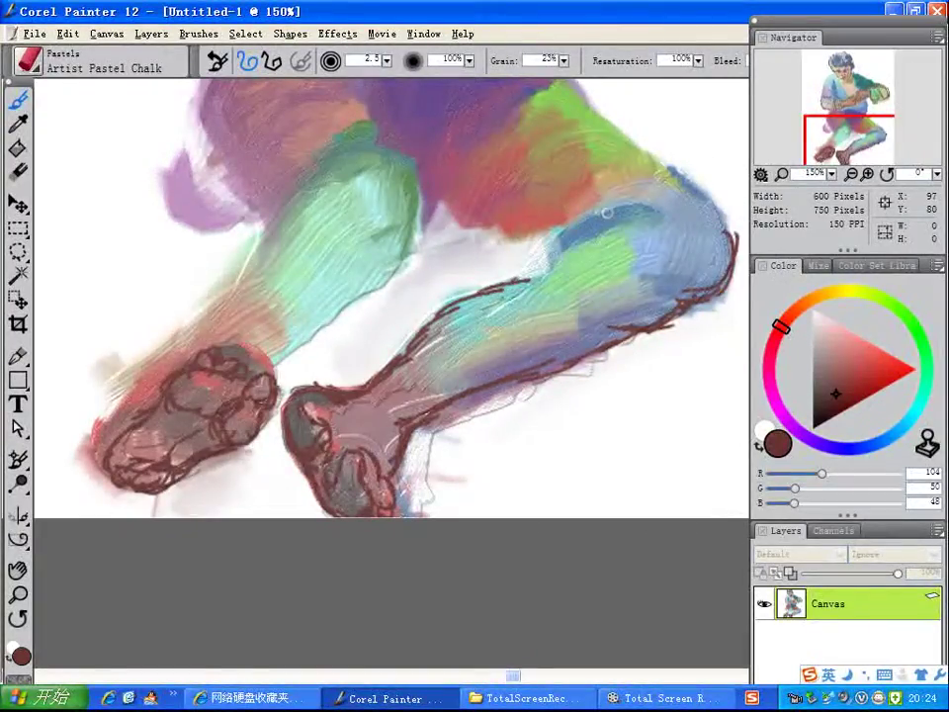
pyautogui.moveTo(583, 245)
pyautogui.mouseDown()
pyautogui.moveTo(621, 204)
pyautogui.moveTo(656, 213)
pyautogui.mouseUp()
pyautogui.moveTo(592, 233)
pyautogui.mouseDown()
pyautogui.moveTo(537, 257)
pyautogui.moveTo(557, 247)
pyautogui.mouseUp()
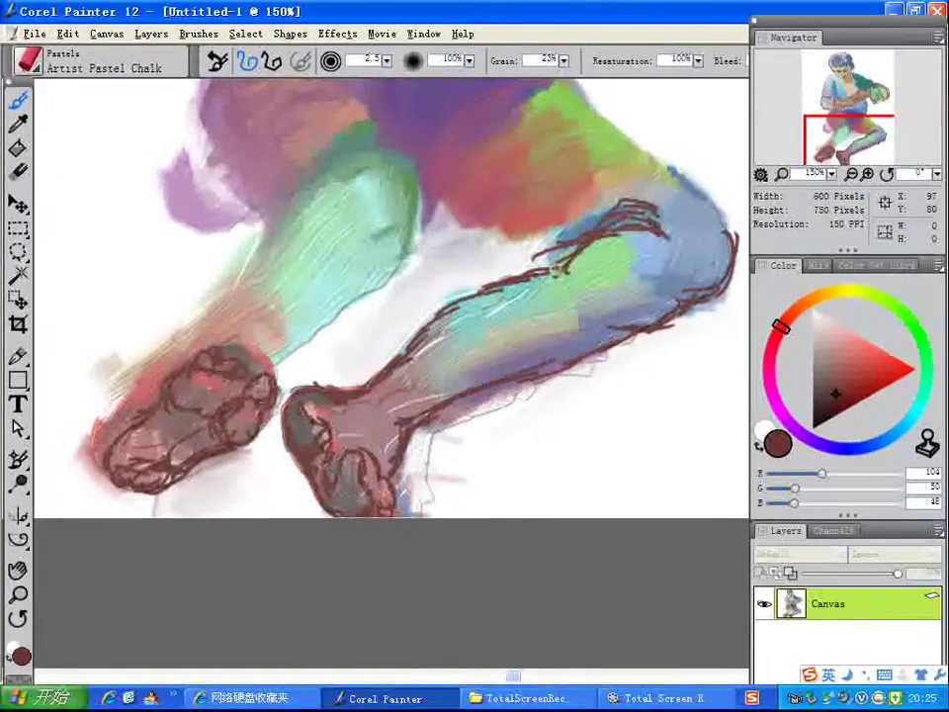
pyautogui.moveTo(557, 269); pyautogui.dragTo(443, 321)
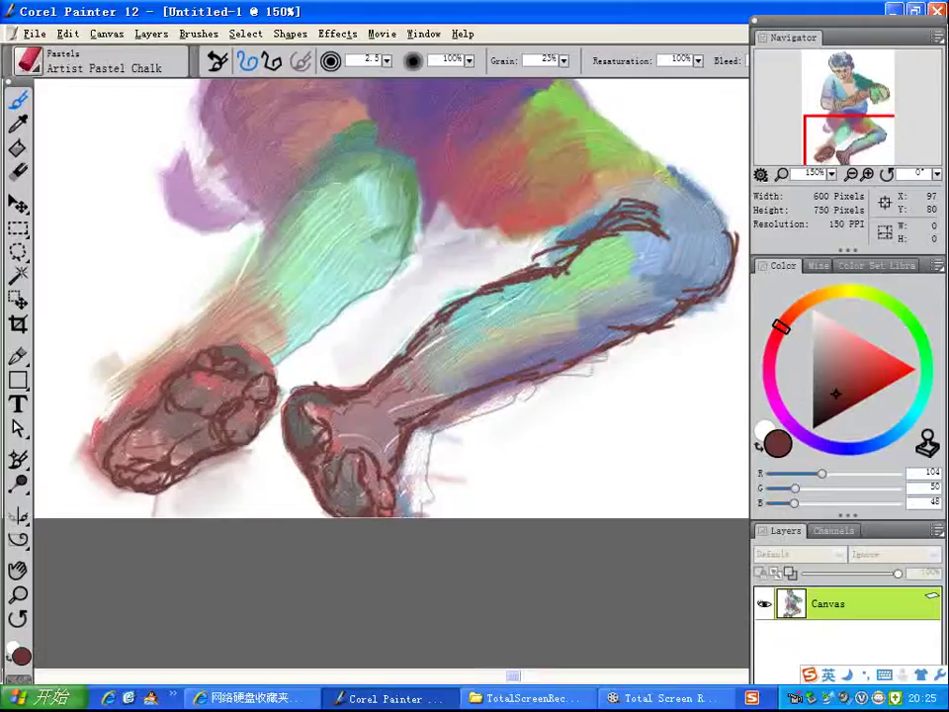
pyautogui.moveTo(648, 181)
pyautogui.mouseDown()
pyautogui.moveTo(690, 199)
pyautogui.moveTo(725, 234)
pyautogui.mouseUp()
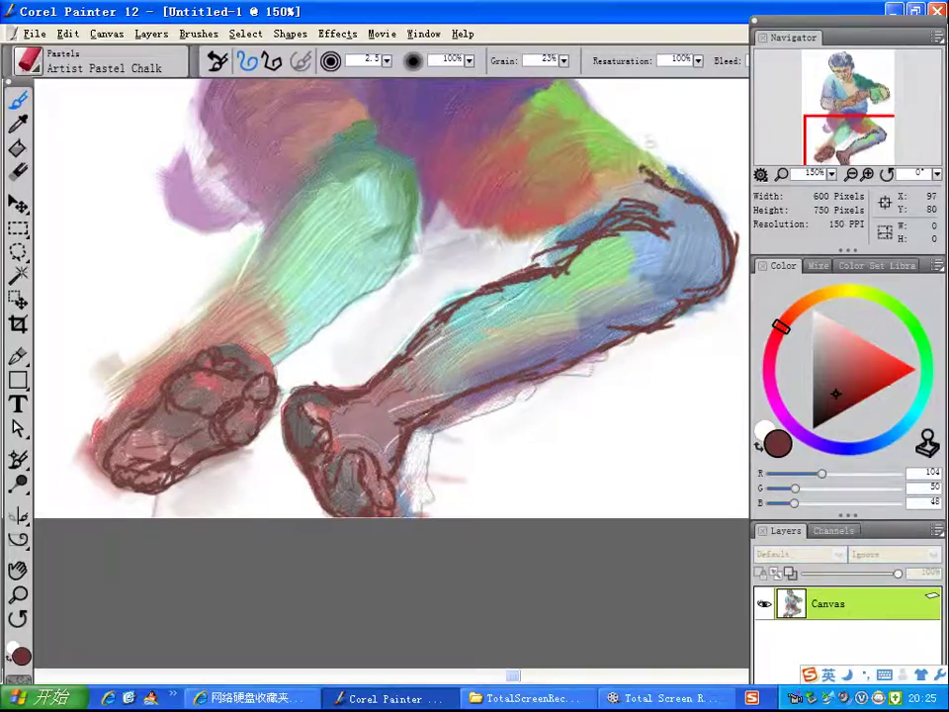
# - Draw the rolled trouser hem above the blue knee and a curved line from the green leg up onto the red thigh
pyautogui.moveTo(587, 152)
pyautogui.mouseDown()
pyautogui.moveTo(668, 148)
pyautogui.moveTo(680, 175)
pyautogui.moveTo(664, 186)
pyautogui.moveTo(566, 159)
pyautogui.moveTo(548, 238)
pyautogui.moveTo(568, 229)
pyautogui.moveTo(561, 237)
pyautogui.mouseUp()
pyautogui.moveTo(580, 185)
pyautogui.mouseDown()
pyautogui.moveTo(623, 168)
pyautogui.moveTo(648, 172)
pyautogui.moveTo(585, 170)
pyautogui.mouseUp()
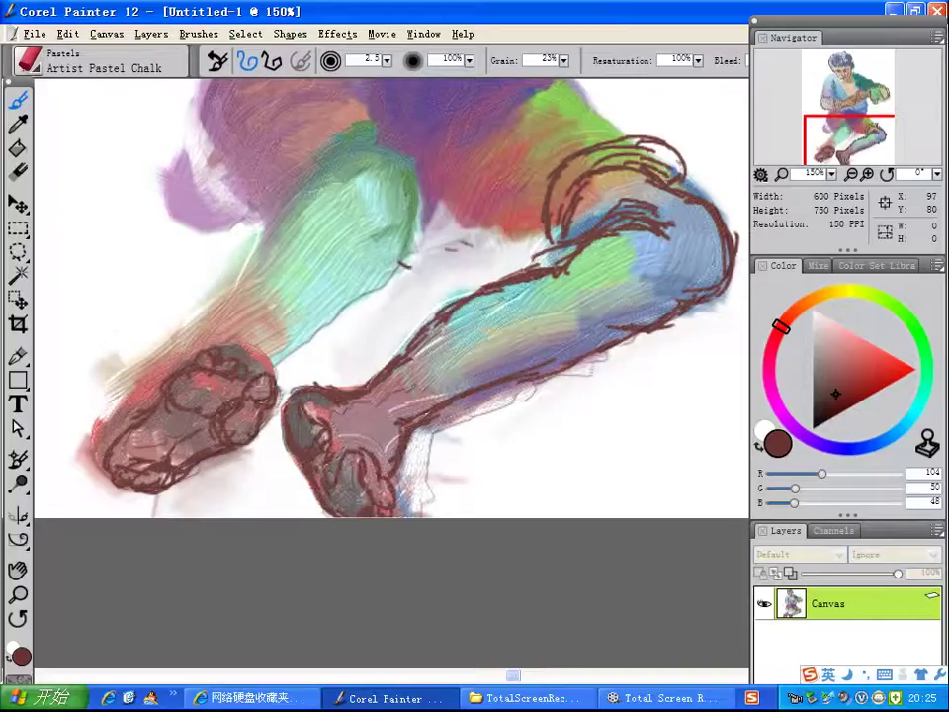
pyautogui.moveTo(396, 268); pyautogui.dragTo(506, 168)
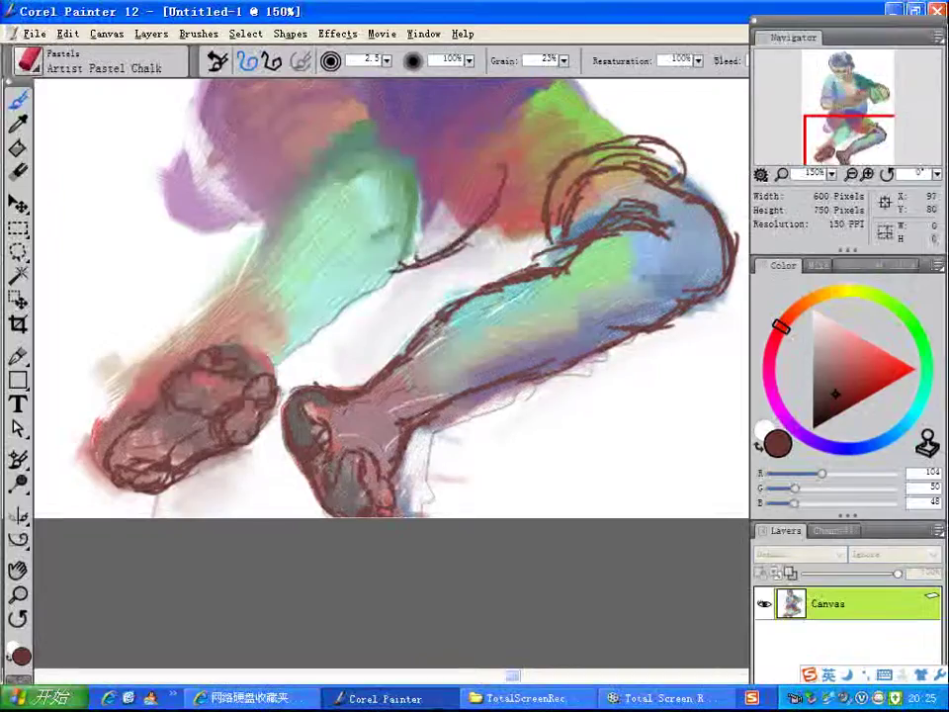
# - Draw the trouser hem curving around the green knee and the lower edge of the red shorts between the legs in dark red-brown
pyautogui.moveTo(431, 163); pyautogui.dragTo(455, 226)
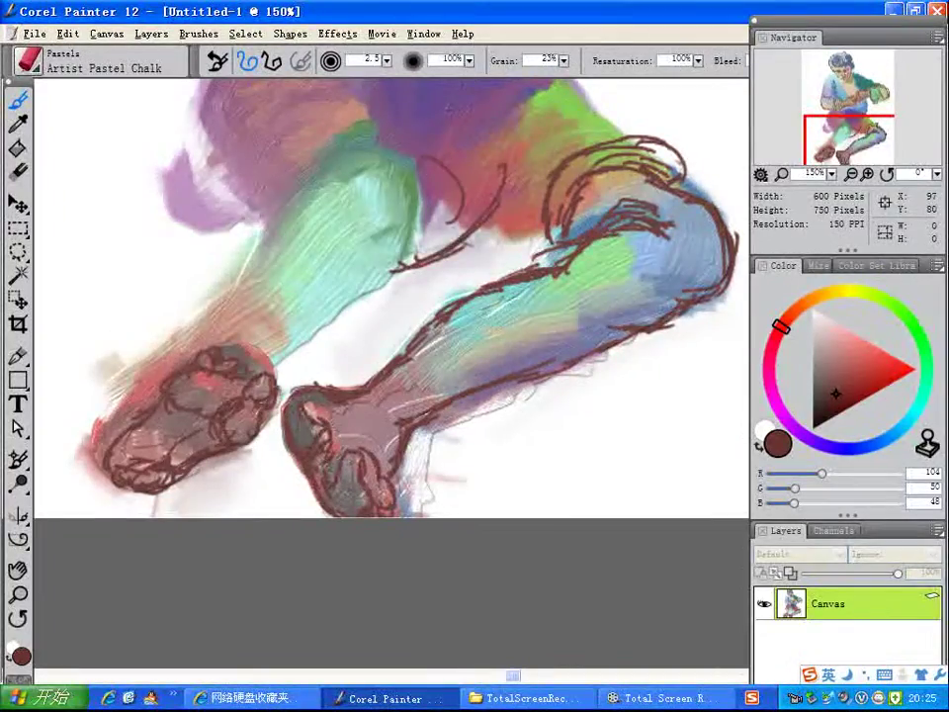
pyautogui.moveTo(419, 263)
pyautogui.mouseDown()
pyautogui.moveTo(428, 144)
pyautogui.moveTo(371, 135)
pyautogui.mouseUp()
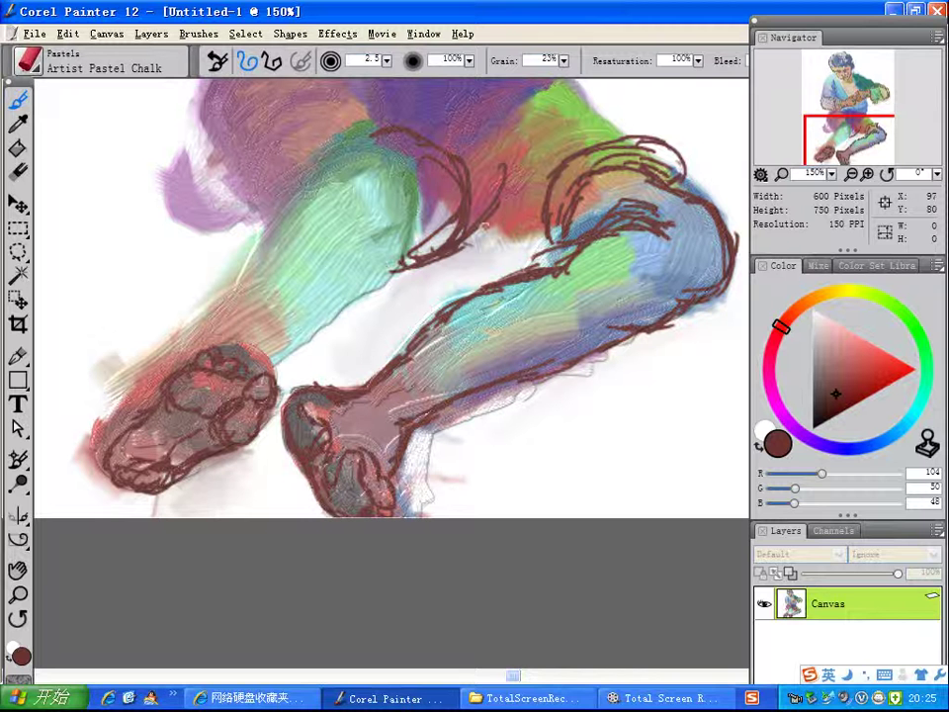
pyautogui.moveTo(476, 234)
pyautogui.mouseDown()
pyautogui.moveTo(508, 242)
pyautogui.moveTo(550, 235)
pyautogui.mouseUp()
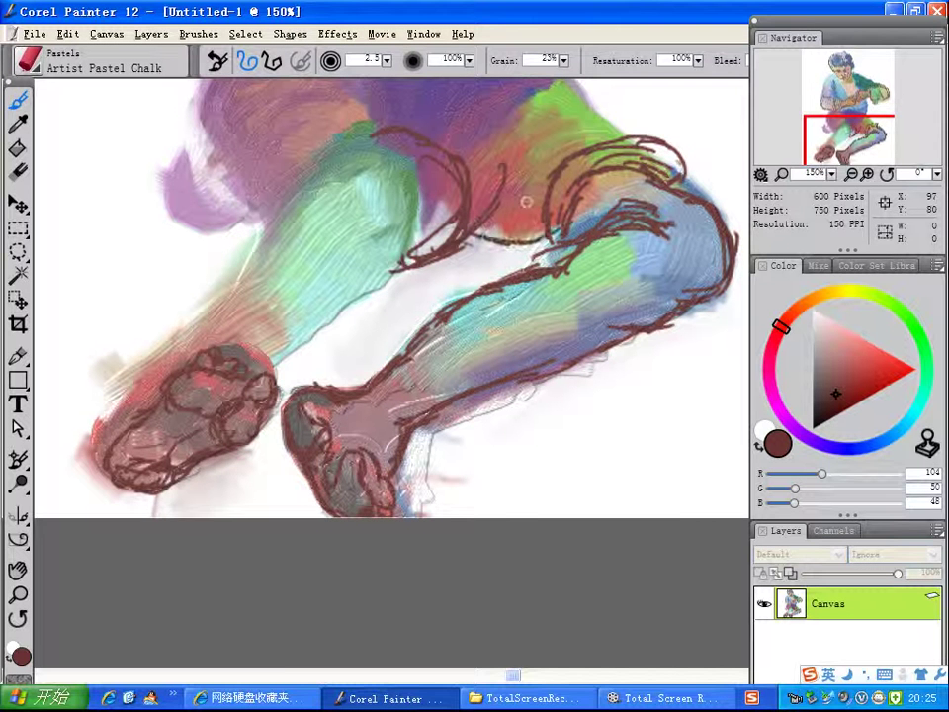
# - Outline the top of the green knee and both sides of the green shin down towards the ankle in dark red-brown
pyautogui.moveTo(868, 134)
pyautogui.mouseDown()
pyautogui.moveTo(859, 113)
pyautogui.moveTo(861, 135)
pyautogui.moveTo(868, 124)
pyautogui.mouseUp()
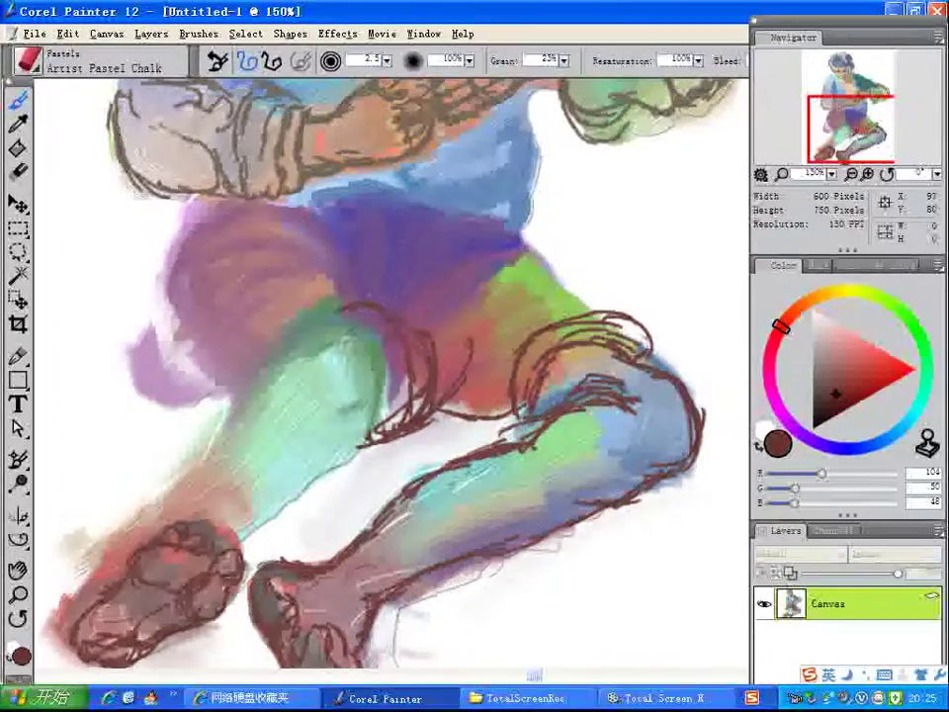
pyautogui.moveTo(340, 317)
pyautogui.mouseDown()
pyautogui.moveTo(303, 322)
pyautogui.moveTo(279, 359)
pyautogui.mouseUp()
pyautogui.moveTo(241, 403); pyautogui.dragTo(301, 337)
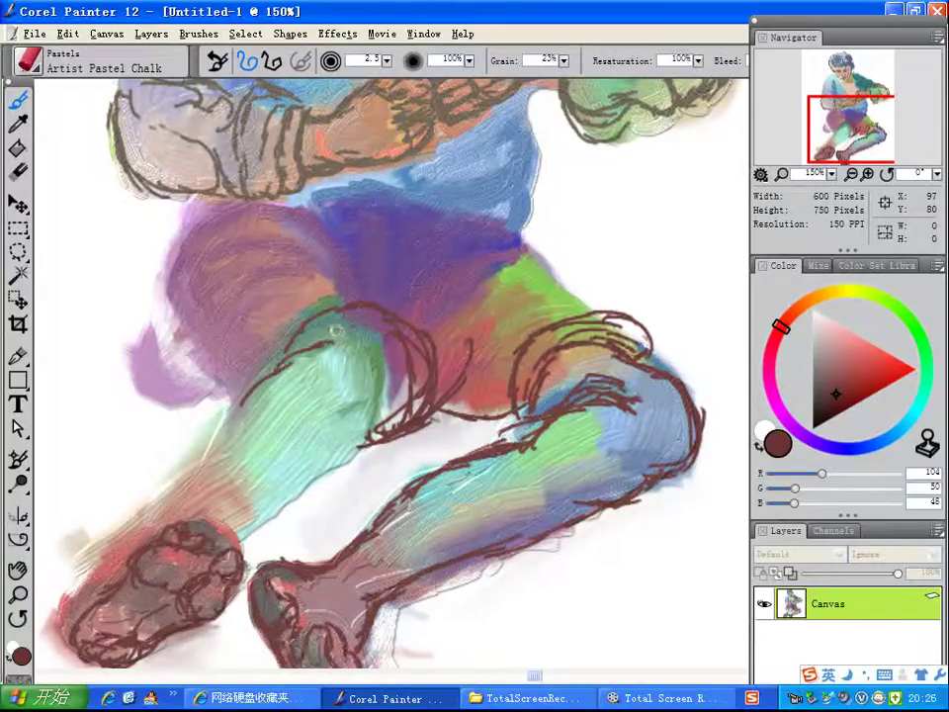
pyautogui.moveTo(358, 330)
pyautogui.mouseDown()
pyautogui.moveTo(377, 345)
pyautogui.moveTo(374, 409)
pyautogui.mouseUp()
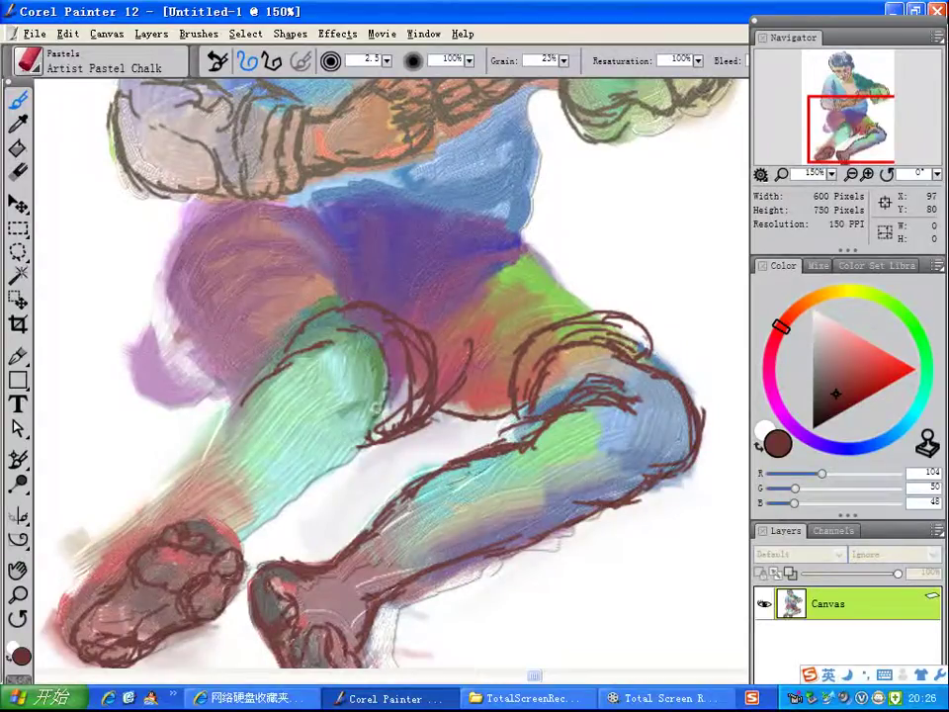
pyautogui.moveTo(373, 413); pyautogui.dragTo(292, 496)
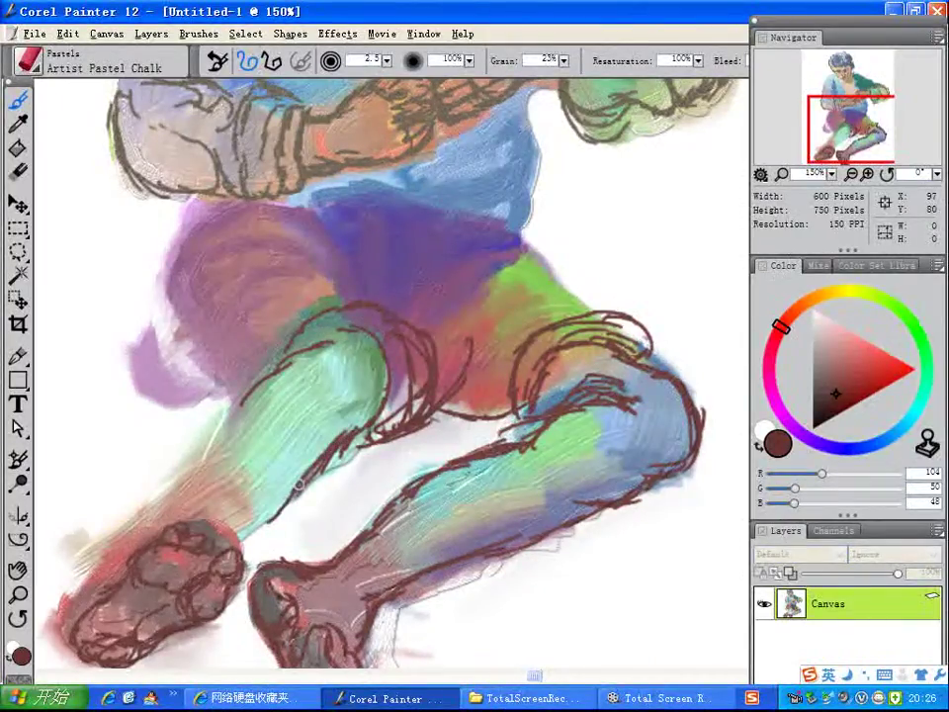
pyautogui.moveTo(174, 417)
pyautogui.mouseDown()
pyautogui.moveTo(239, 343)
pyautogui.moveTo(229, 423)
pyautogui.moveTo(205, 463)
pyautogui.mouseUp()
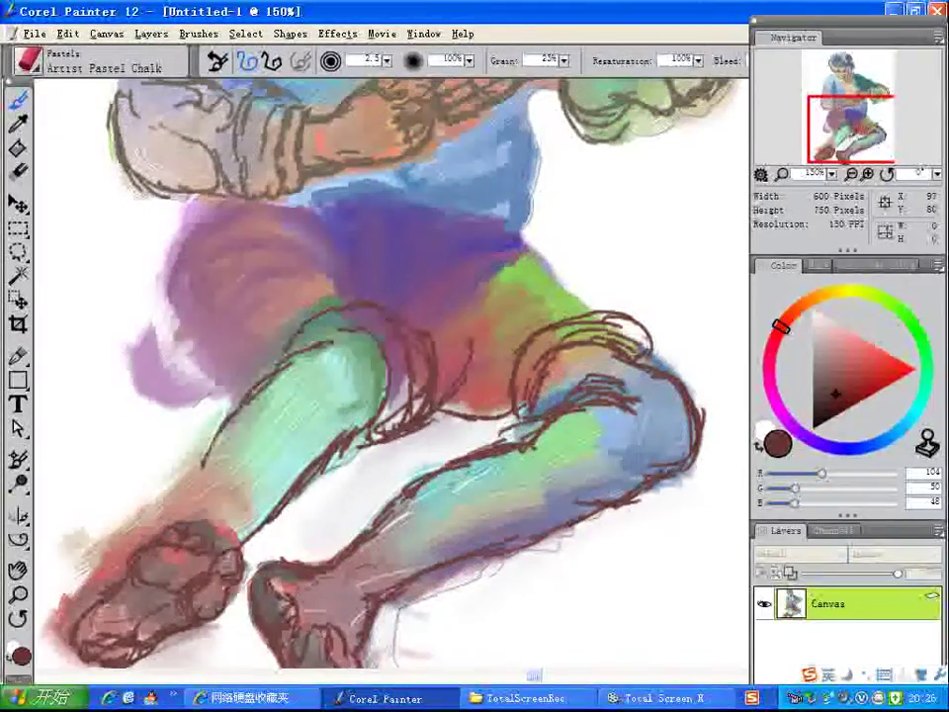
pyautogui.moveTo(159, 344); pyautogui.dragTo(127, 383)
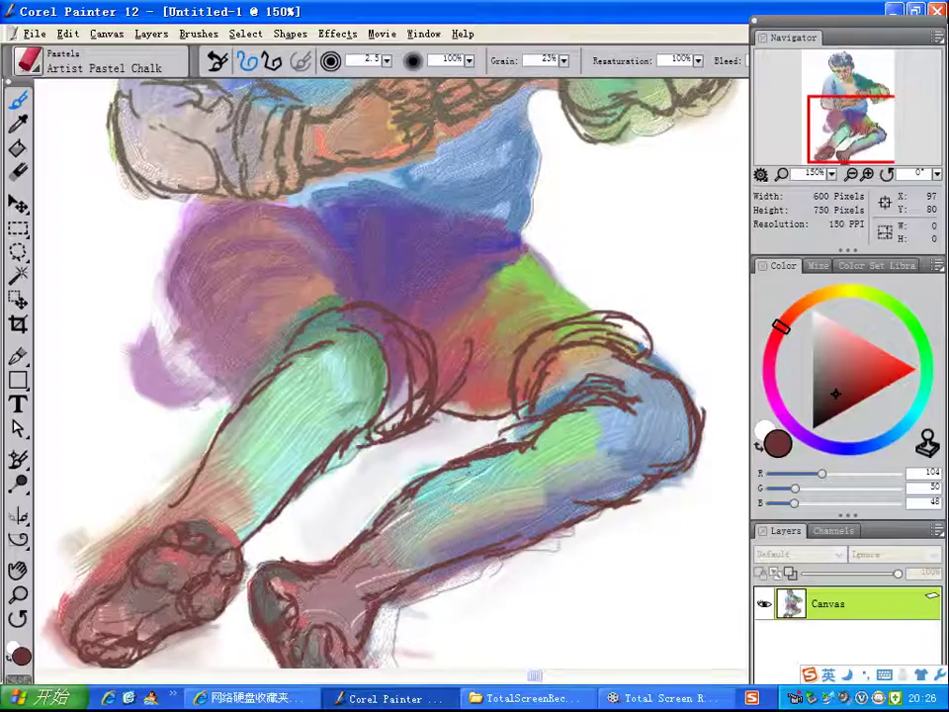
# - Draw curved trouser fold lines on the purple thigh above the green knee
pyautogui.moveTo(193, 405)
pyautogui.mouseDown()
pyautogui.moveTo(217, 323)
pyautogui.moveTo(278, 275)
pyautogui.moveTo(326, 281)
pyautogui.mouseUp()
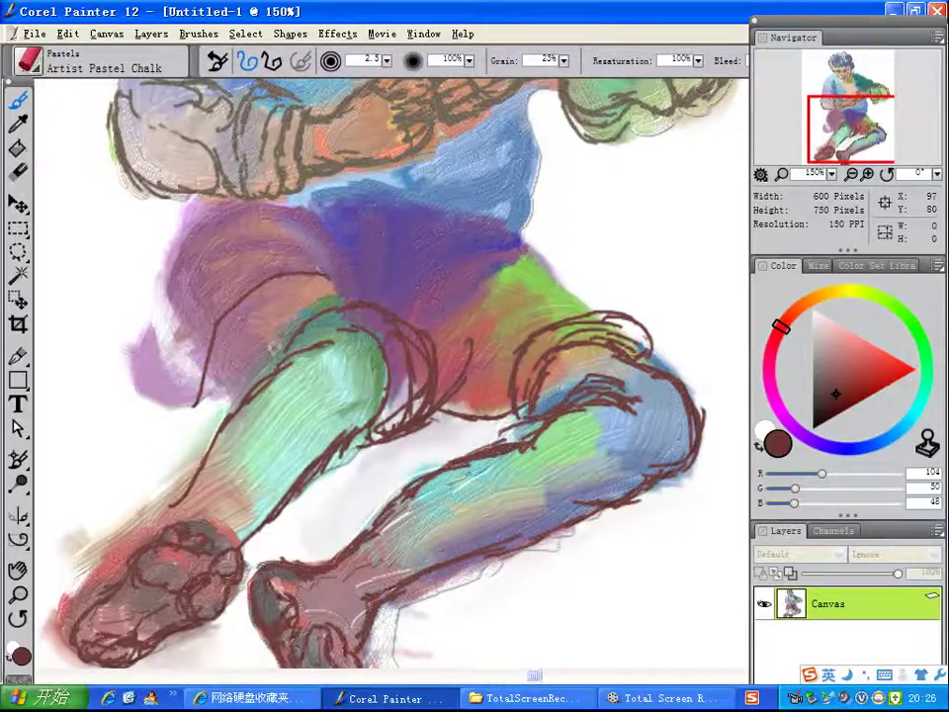
pyautogui.moveTo(251, 336)
pyautogui.mouseDown()
pyautogui.moveTo(244, 395)
pyautogui.moveTo(233, 399)
pyautogui.moveTo(238, 365)
pyautogui.mouseUp()
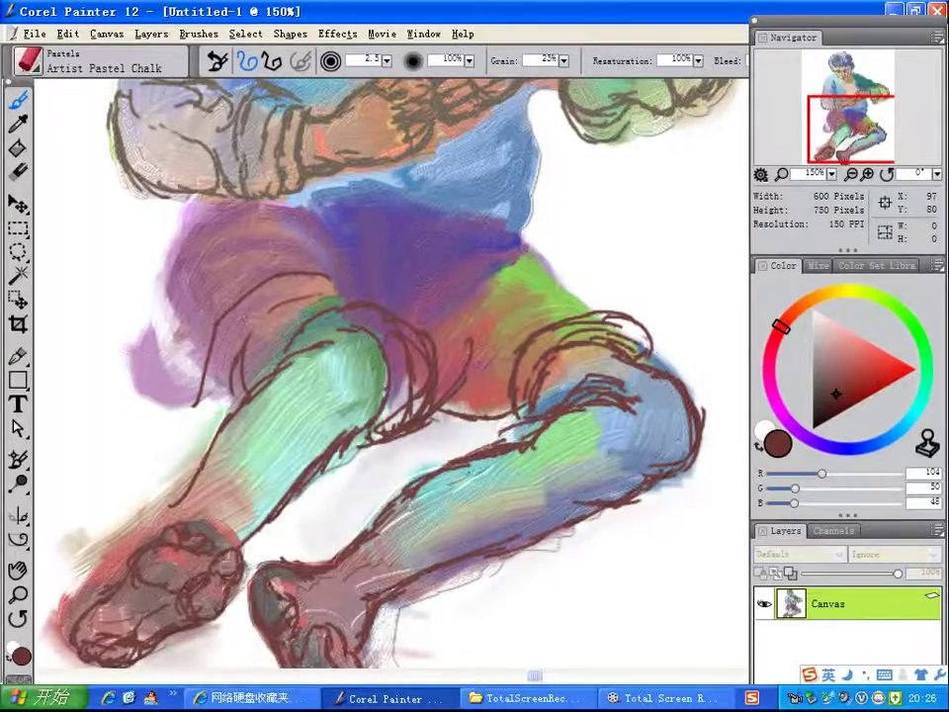
# - Hatch light red (RGB 227, 95, 89) strokes over the red part of the shorts between the thighs
pyautogui.click(838, 372)
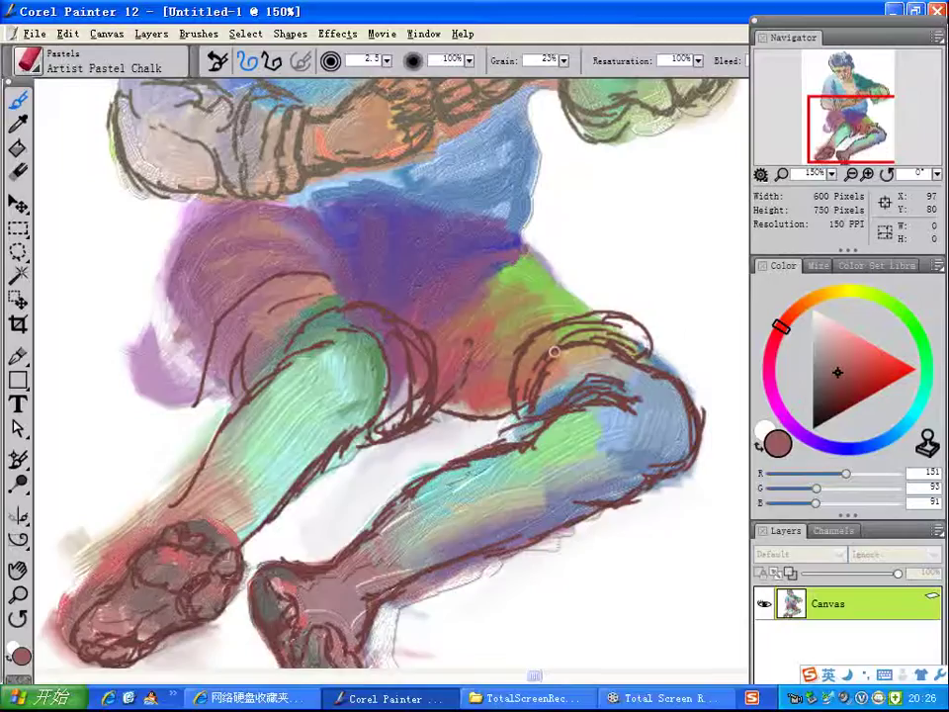
pyautogui.click(868, 353)
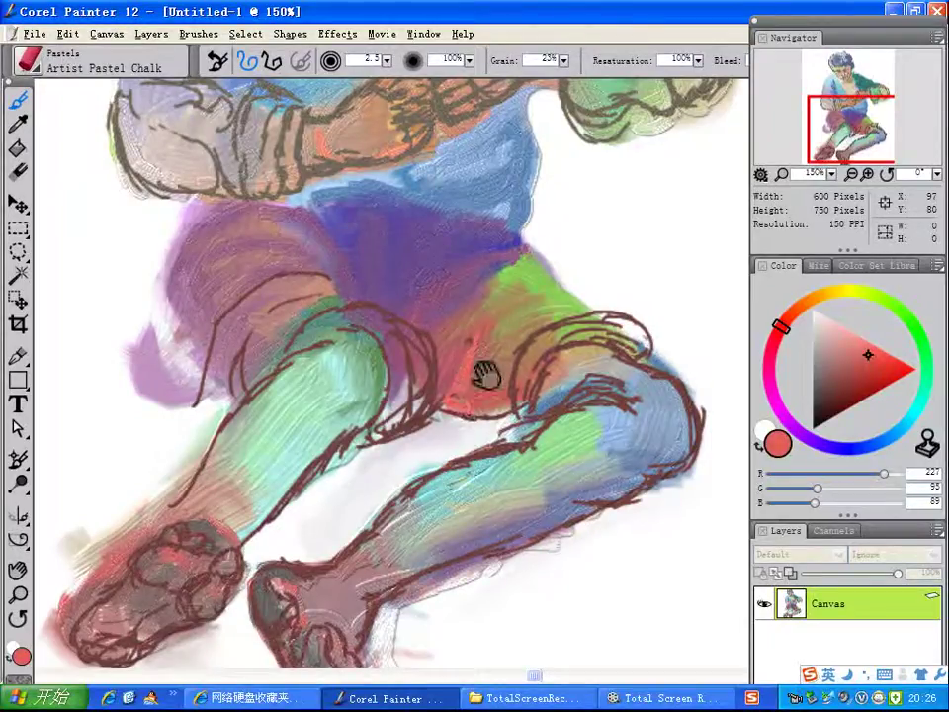
pyautogui.moveTo(459, 375)
pyautogui.mouseDown()
pyautogui.moveTo(479, 341)
pyautogui.moveTo(453, 372)
pyautogui.mouseUp()
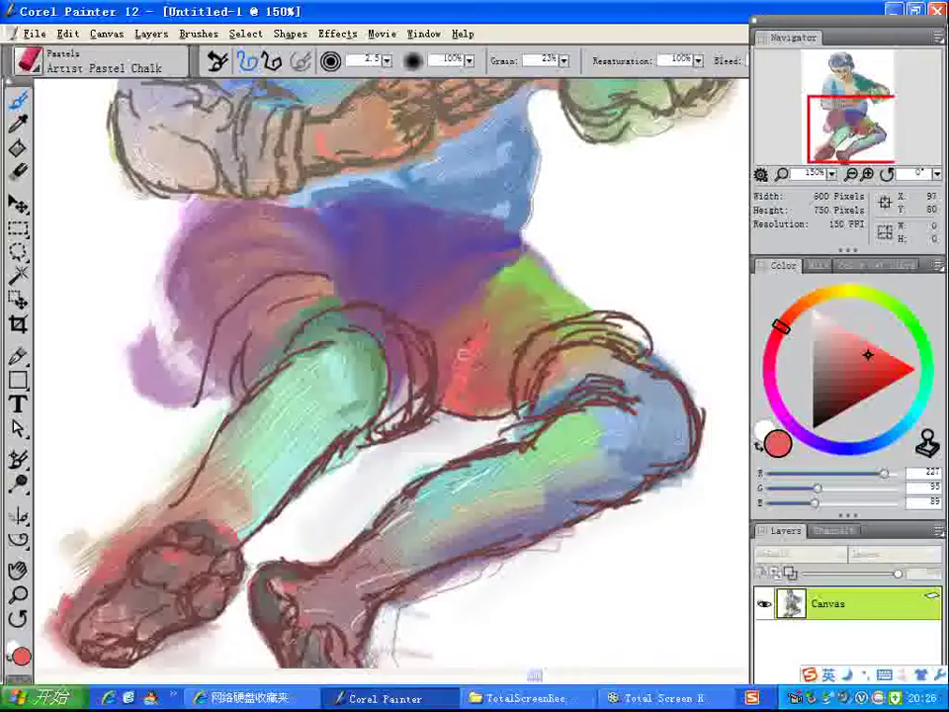
pyautogui.moveTo(440, 309); pyautogui.dragTo(425, 371)
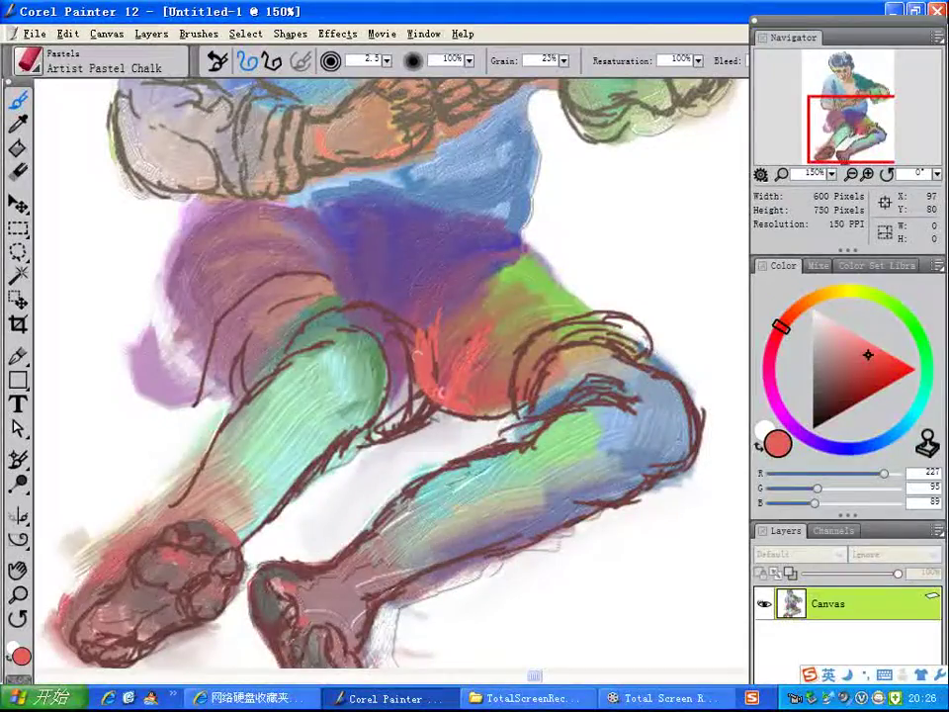
# - Shade the inner thigh beside the green knee's hem with dense dark red (RGB 130, 55, 52) strokes
pyautogui.click(843, 386)
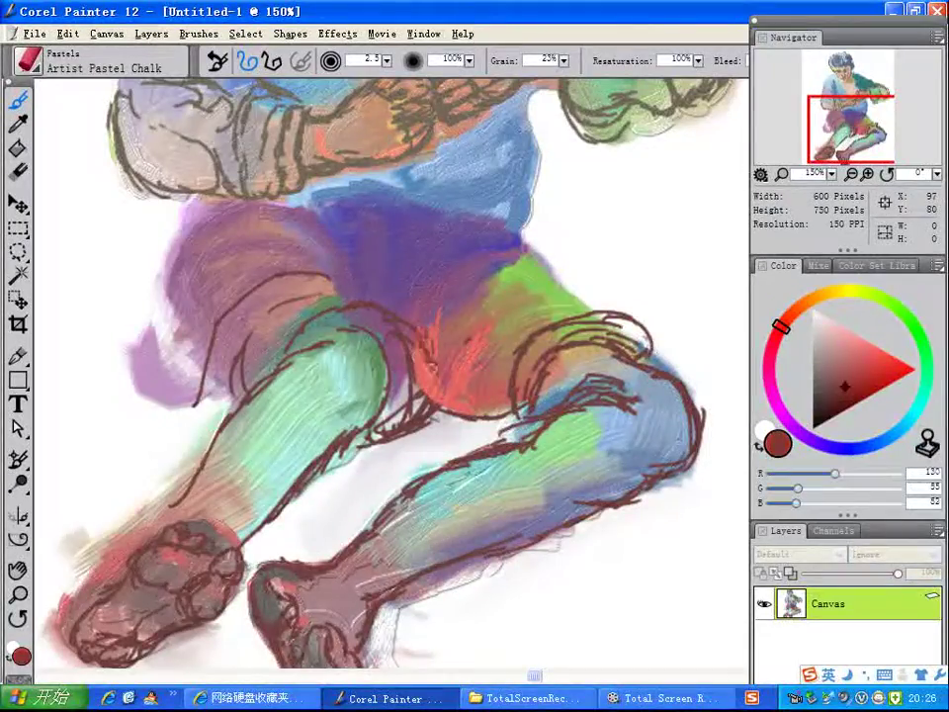
pyautogui.moveTo(411, 345); pyautogui.dragTo(436, 401)
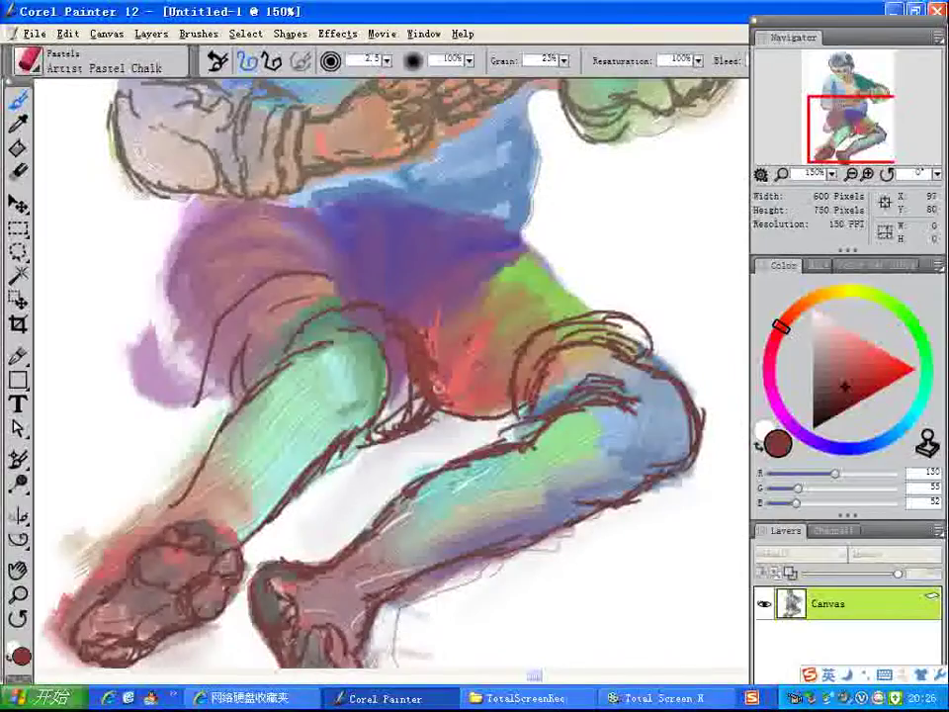
pyautogui.moveTo(419, 338); pyautogui.dragTo(428, 362)
pyautogui.moveTo(439, 316)
pyautogui.mouseDown()
pyautogui.moveTo(429, 366)
pyautogui.moveTo(429, 335)
pyautogui.moveTo(465, 324)
pyautogui.moveTo(450, 376)
pyautogui.moveTo(455, 398)
pyautogui.moveTo(434, 382)
pyautogui.mouseUp()
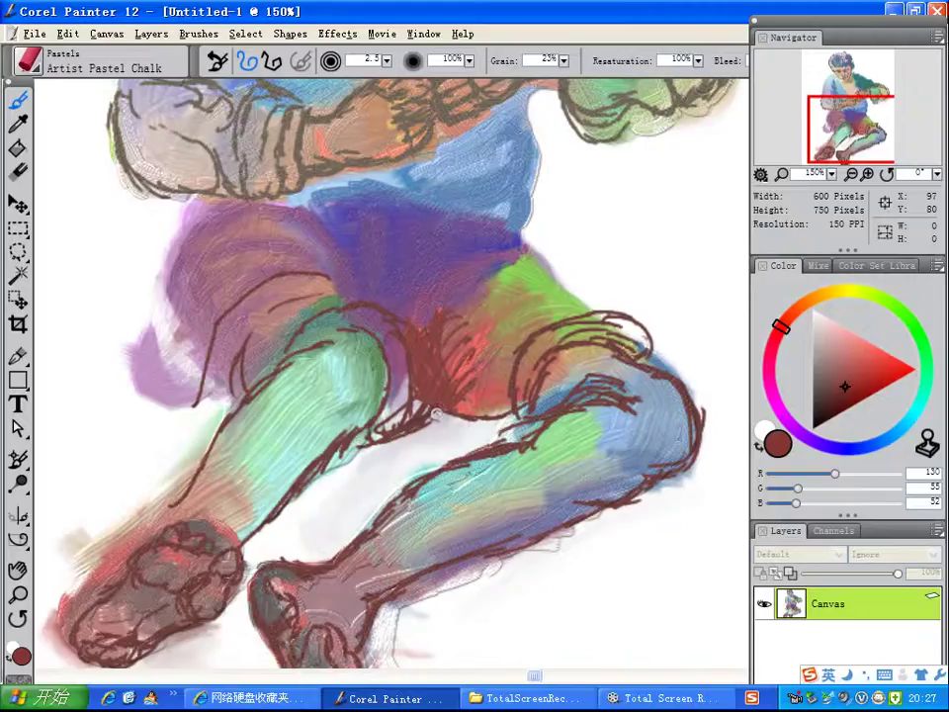
# - Fill the upper part of the gap between the two lower legs with dark blue (RGB 59, 52, 130) shadow strokes
pyautogui.click(839, 447)
pyautogui.moveTo(427, 420)
pyautogui.mouseDown()
pyautogui.moveTo(409, 432)
pyautogui.moveTo(434, 423)
pyautogui.moveTo(419, 418)
pyautogui.moveTo(445, 422)
pyautogui.moveTo(363, 467)
pyautogui.moveTo(362, 453)
pyautogui.moveTo(348, 458)
pyautogui.moveTo(355, 452)
pyautogui.moveTo(370, 458)
pyautogui.moveTo(324, 477)
pyautogui.moveTo(449, 438)
pyautogui.moveTo(333, 509)
pyautogui.mouseUp()
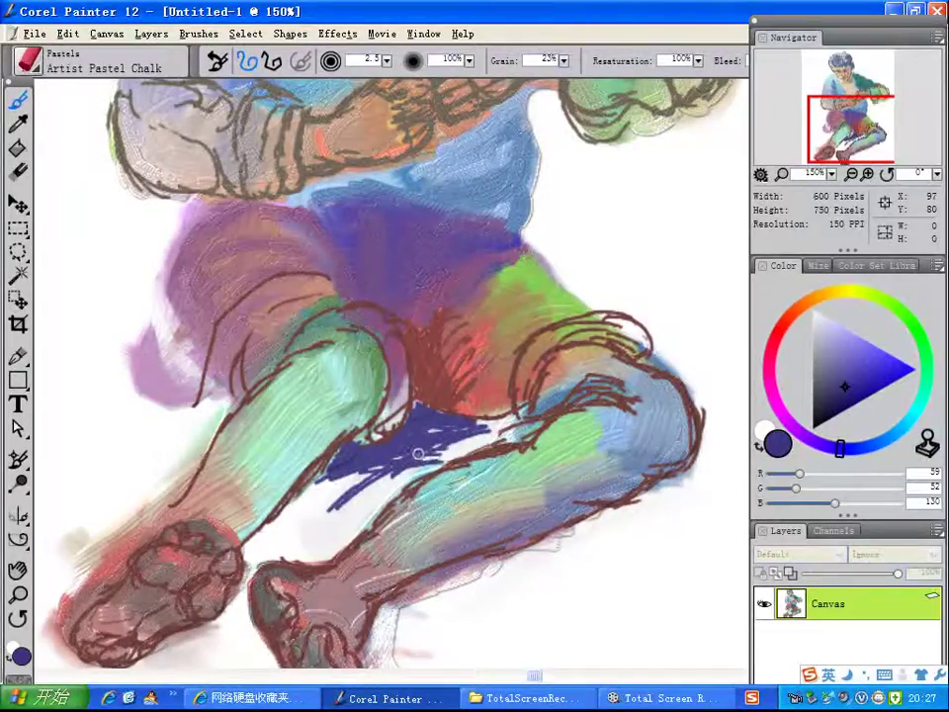
pyautogui.moveTo(431, 457)
pyautogui.mouseDown()
pyautogui.moveTo(477, 433)
pyautogui.moveTo(464, 453)
pyautogui.mouseUp()
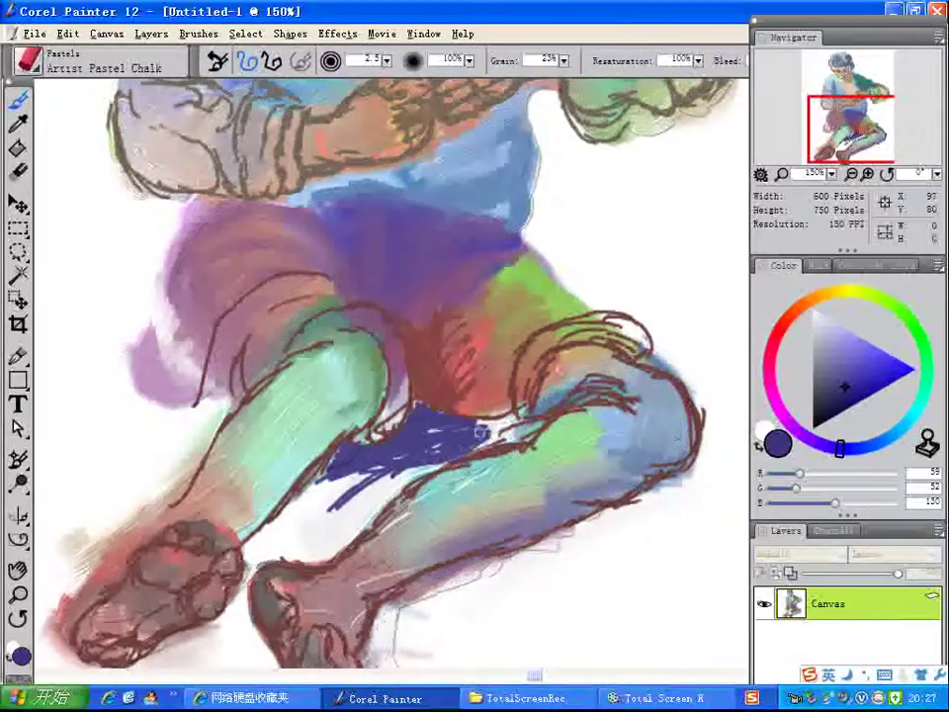
# - Hatch the lower edge of the red shorts beside the blue knee's hem in pink (RGB 204, 84, 116)
pyautogui.click(772, 351)
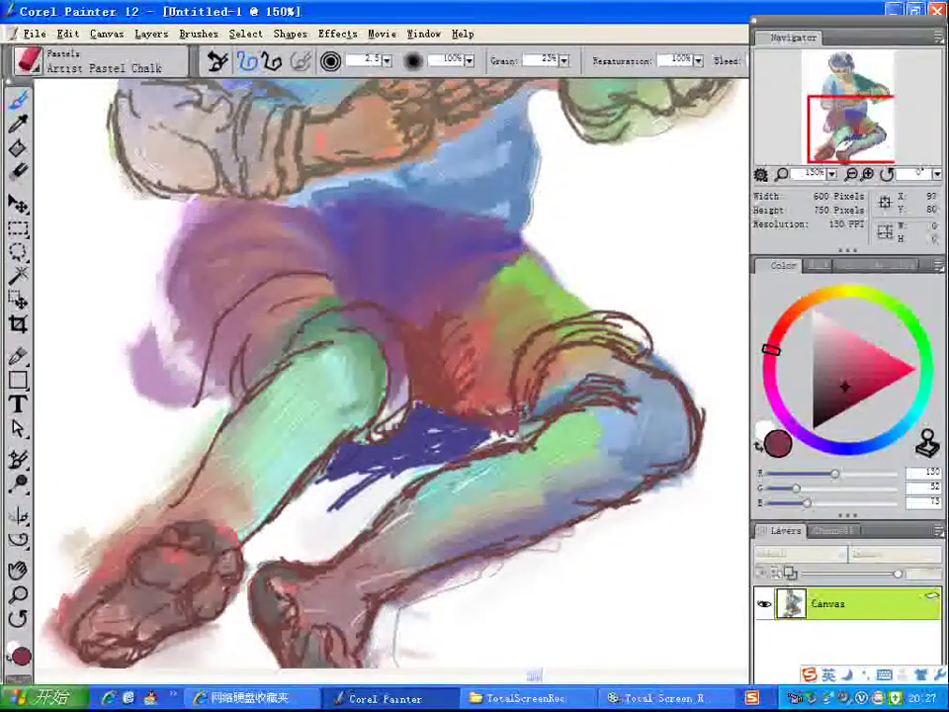
pyautogui.click(861, 361)
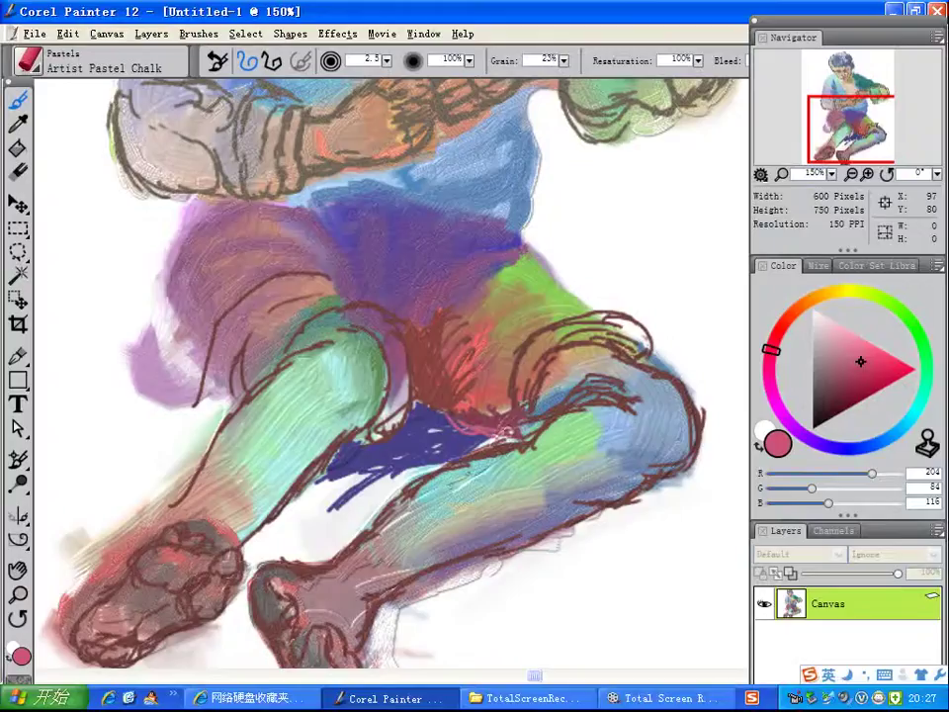
pyautogui.moveTo(536, 413)
pyautogui.mouseDown()
pyautogui.moveTo(549, 397)
pyautogui.moveTo(526, 435)
pyautogui.moveTo(548, 407)
pyautogui.moveTo(491, 431)
pyautogui.moveTo(477, 408)
pyautogui.moveTo(454, 426)
pyautogui.mouseUp()
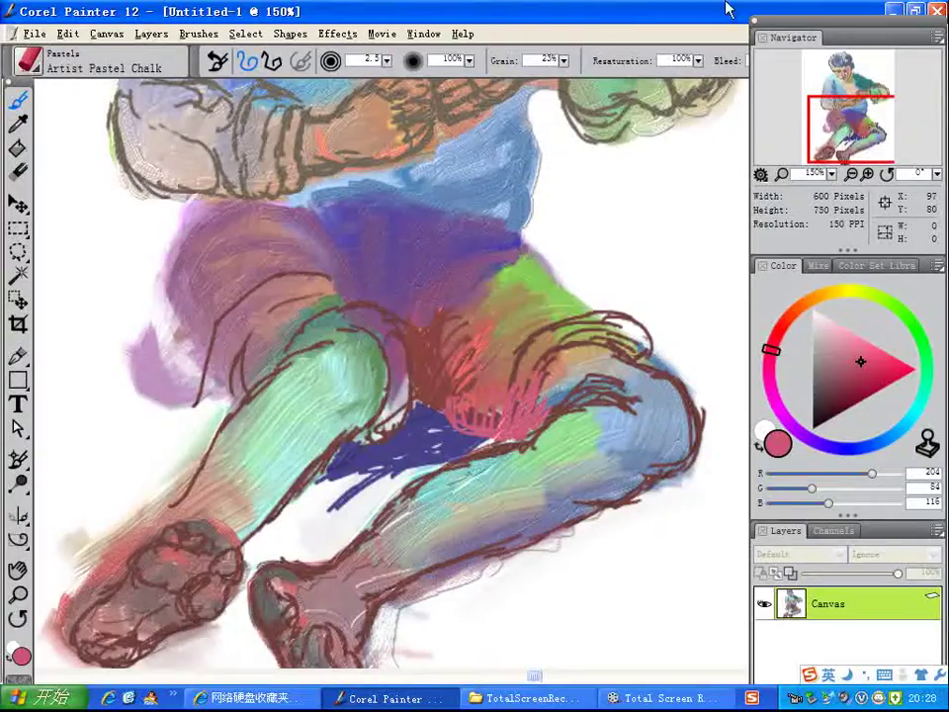
# - Draw the contour and folds of the green thigh above the blue knee in mid green (RGB 87, 134, 60)
pyautogui.moveTo(856, 129)
pyautogui.mouseDown()
pyautogui.moveTo(855, 92)
pyautogui.moveTo(863, 126)
pyautogui.mouseUp()
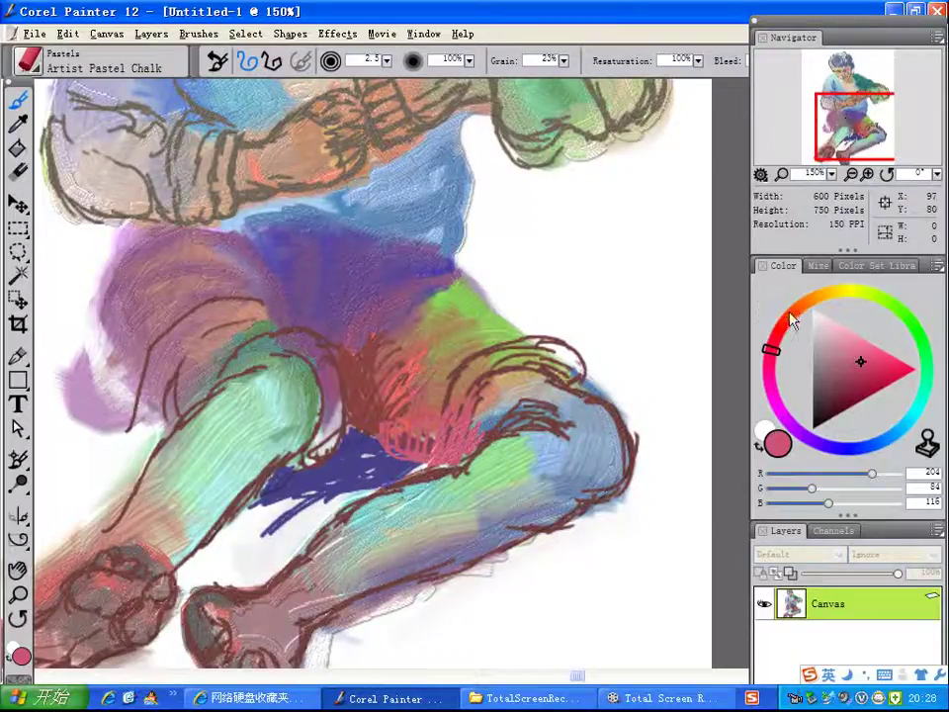
pyautogui.click(896, 308)
pyautogui.click(856, 362)
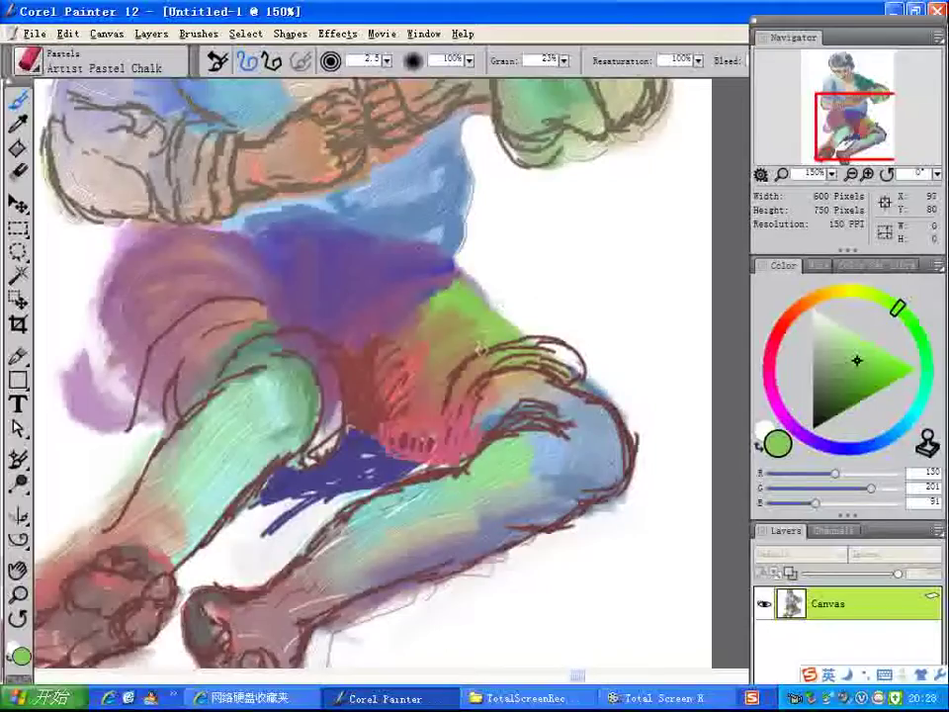
pyautogui.click(841, 383)
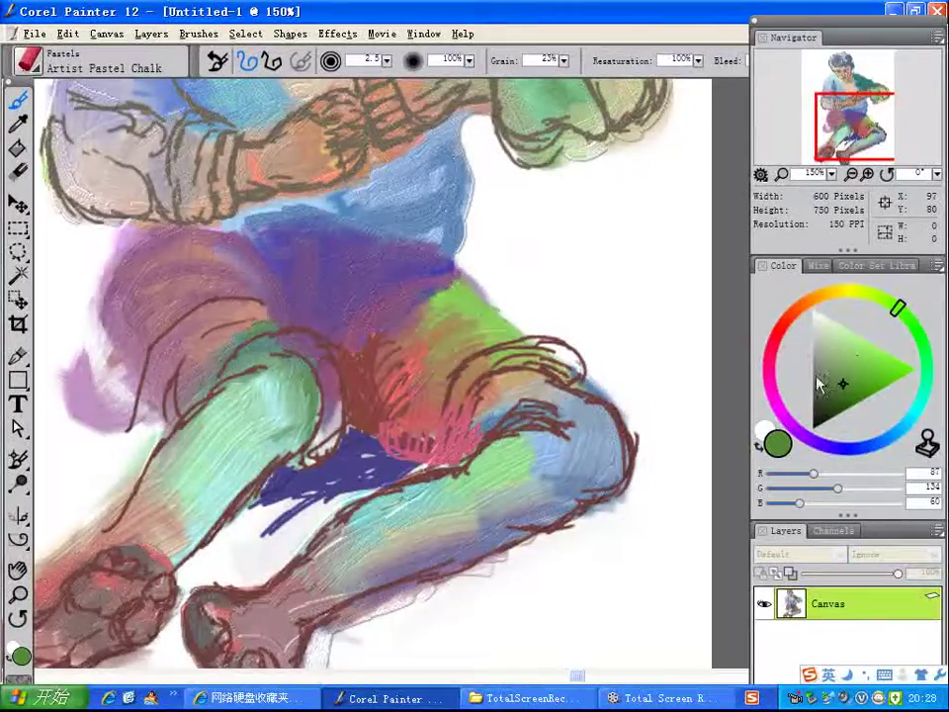
pyautogui.moveTo(425, 319)
pyautogui.mouseDown()
pyautogui.moveTo(488, 312)
pyautogui.moveTo(547, 334)
pyautogui.mouseUp()
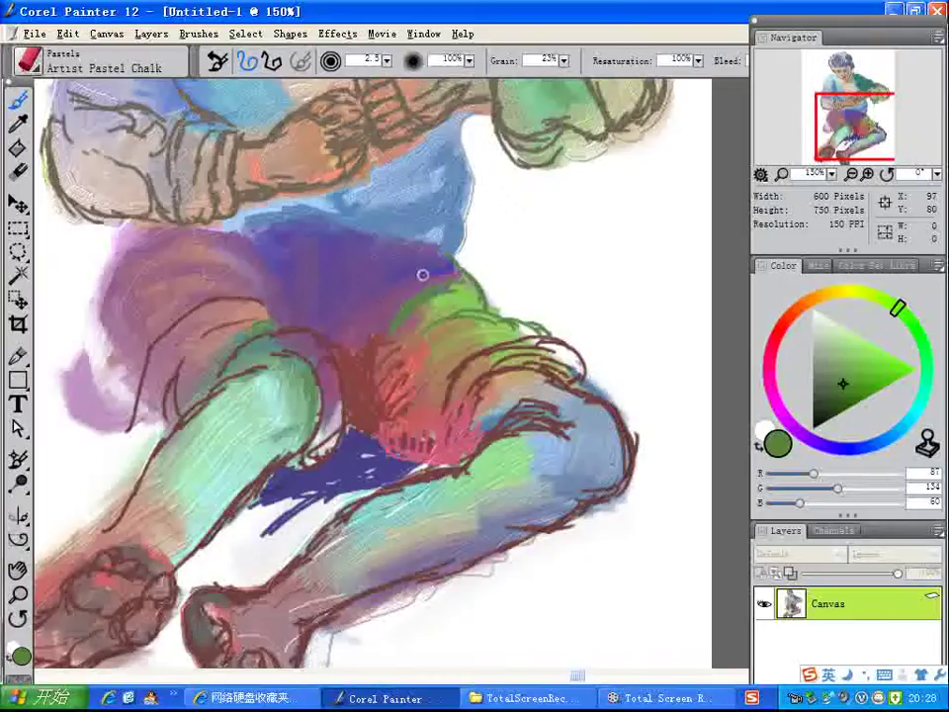
# - Hatch the same green across the blue-purple lap of the shorts from the waist down towards the crotch
pyautogui.moveTo(367, 273)
pyautogui.mouseDown()
pyautogui.moveTo(343, 295)
pyautogui.moveTo(377, 267)
pyautogui.moveTo(368, 285)
pyautogui.moveTo(356, 253)
pyautogui.moveTo(364, 248)
pyautogui.moveTo(350, 260)
pyautogui.moveTo(301, 238)
pyautogui.moveTo(290, 248)
pyautogui.moveTo(318, 284)
pyautogui.moveTo(313, 250)
pyautogui.moveTo(265, 242)
pyautogui.moveTo(276, 265)
pyautogui.moveTo(269, 238)
pyautogui.moveTo(275, 226)
pyautogui.moveTo(282, 246)
pyautogui.moveTo(283, 238)
pyautogui.mouseUp()
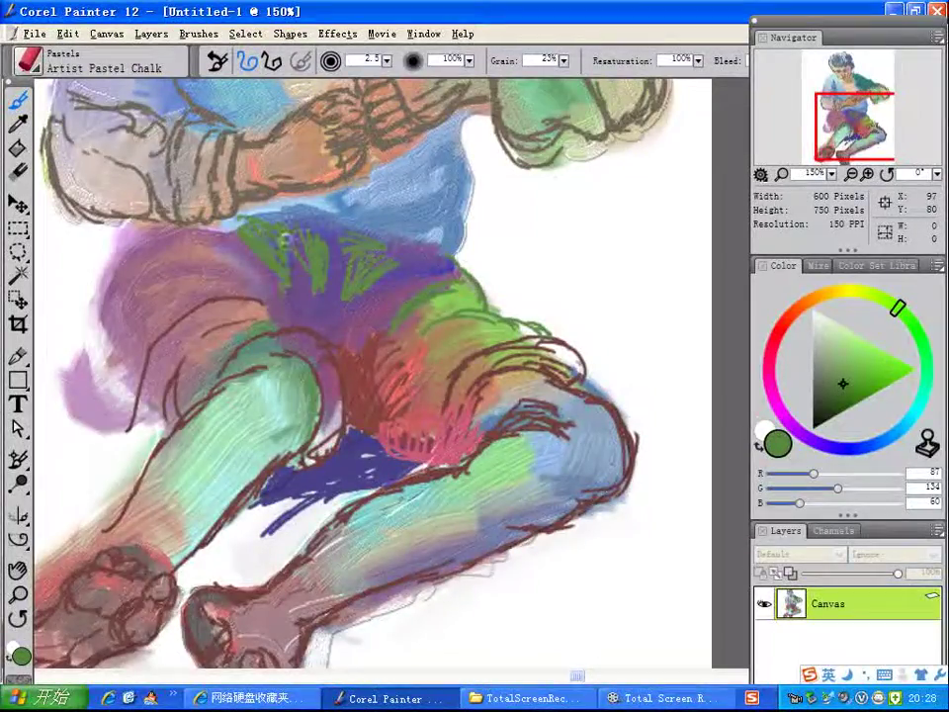
pyautogui.moveTo(376, 247); pyautogui.dragTo(397, 249)
pyautogui.moveTo(336, 232)
pyautogui.mouseDown()
pyautogui.moveTo(329, 273)
pyautogui.moveTo(328, 262)
pyautogui.mouseUp()
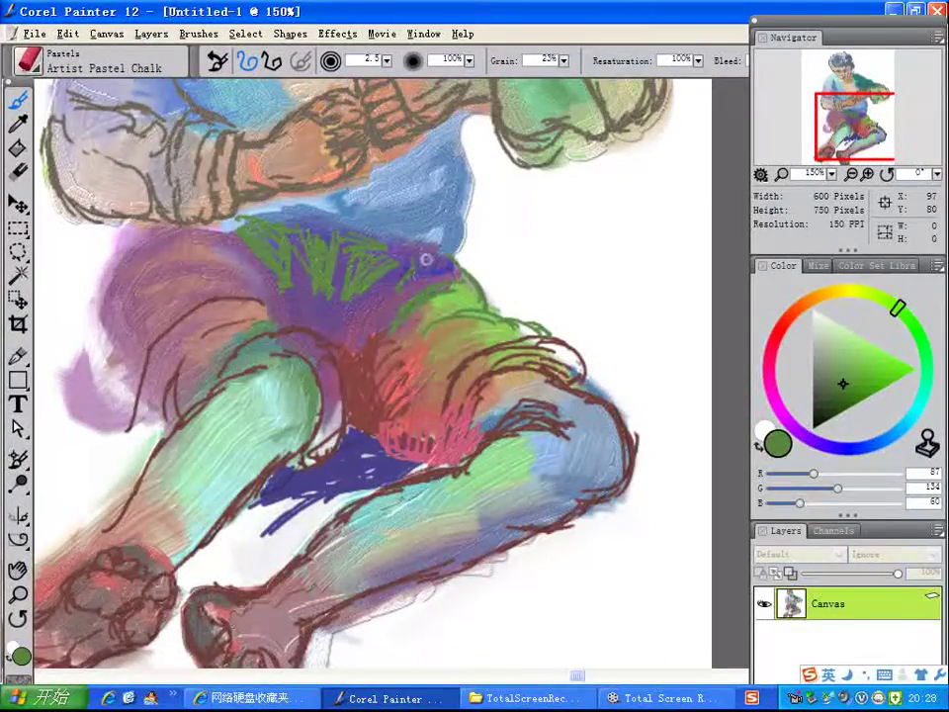
pyautogui.moveTo(405, 276); pyautogui.dragTo(418, 258)
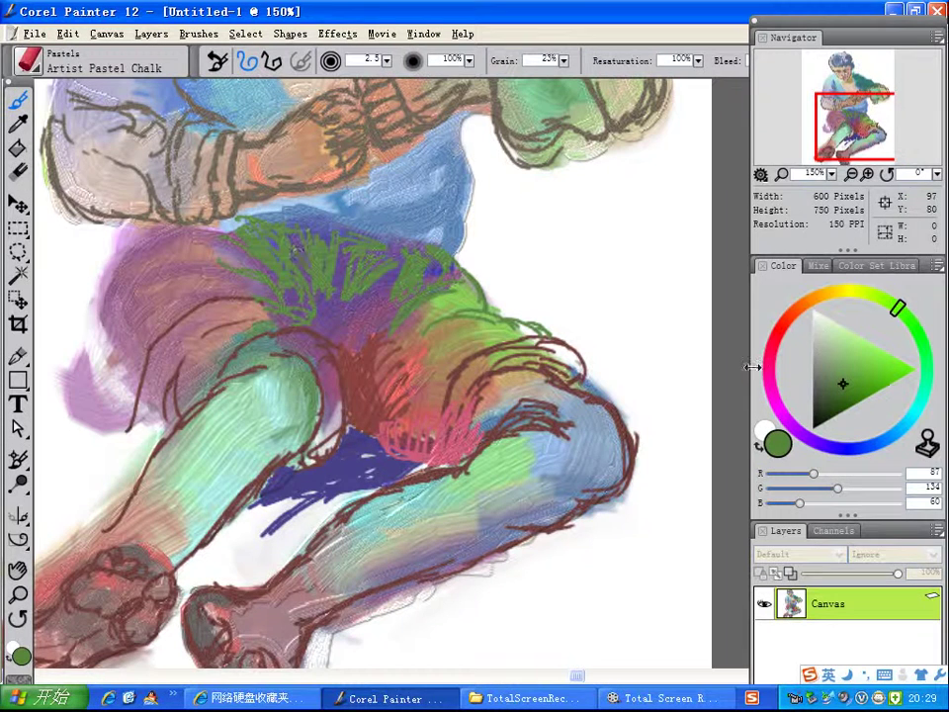
# - Blend the hatched colours across the shorts' lap, thighs and crotch with the Blender Palette Knife at size 5.0
pyautogui.moveTo(870, 119); pyautogui.dragTo(869, 91)
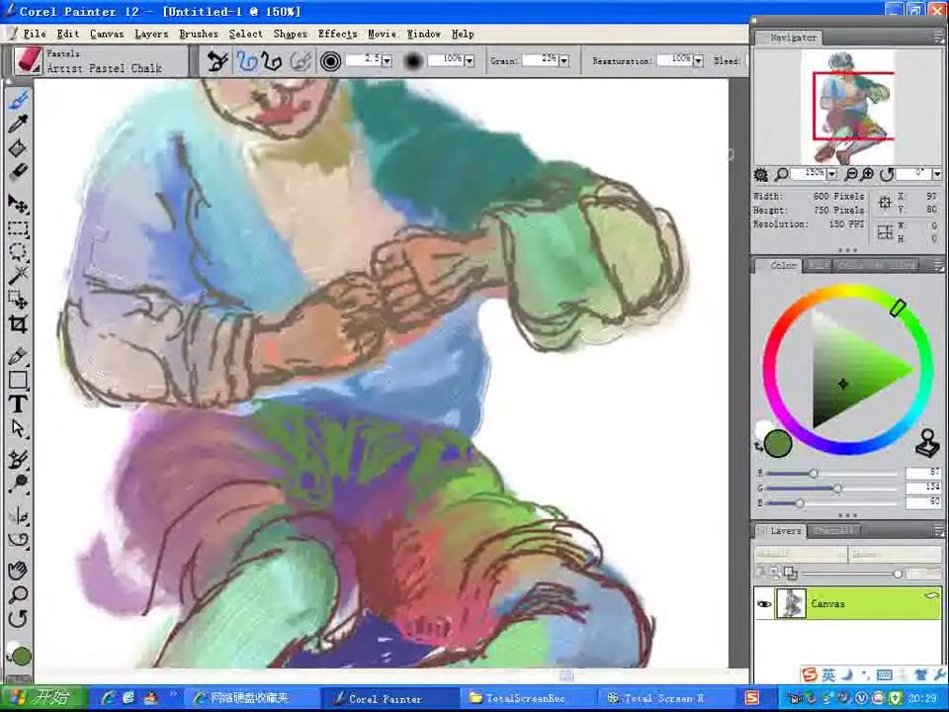
pyautogui.click(30, 58)
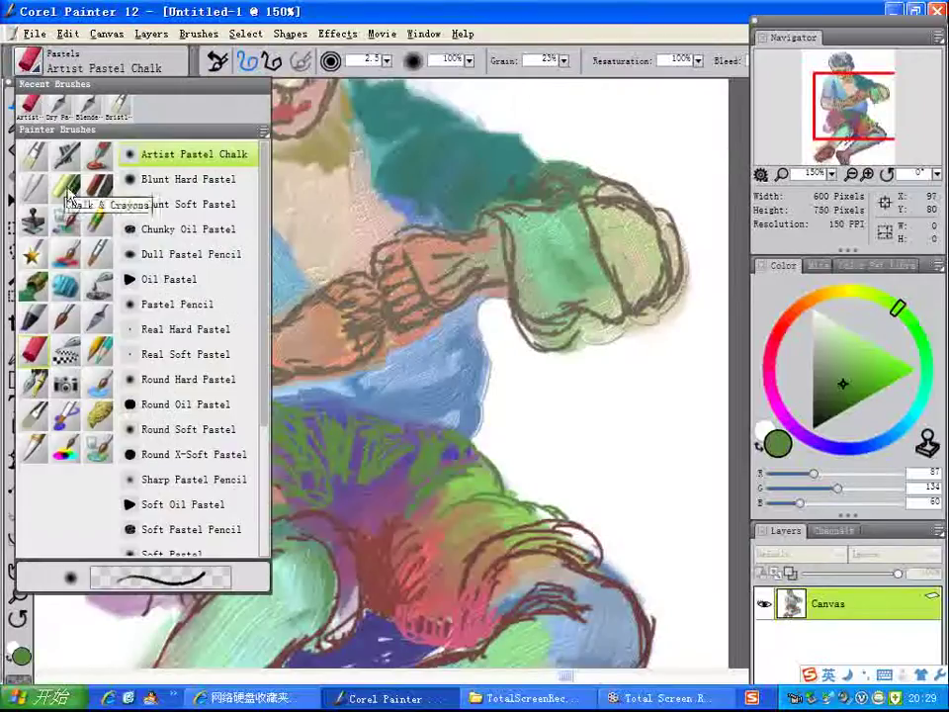
pyautogui.click(97, 317)
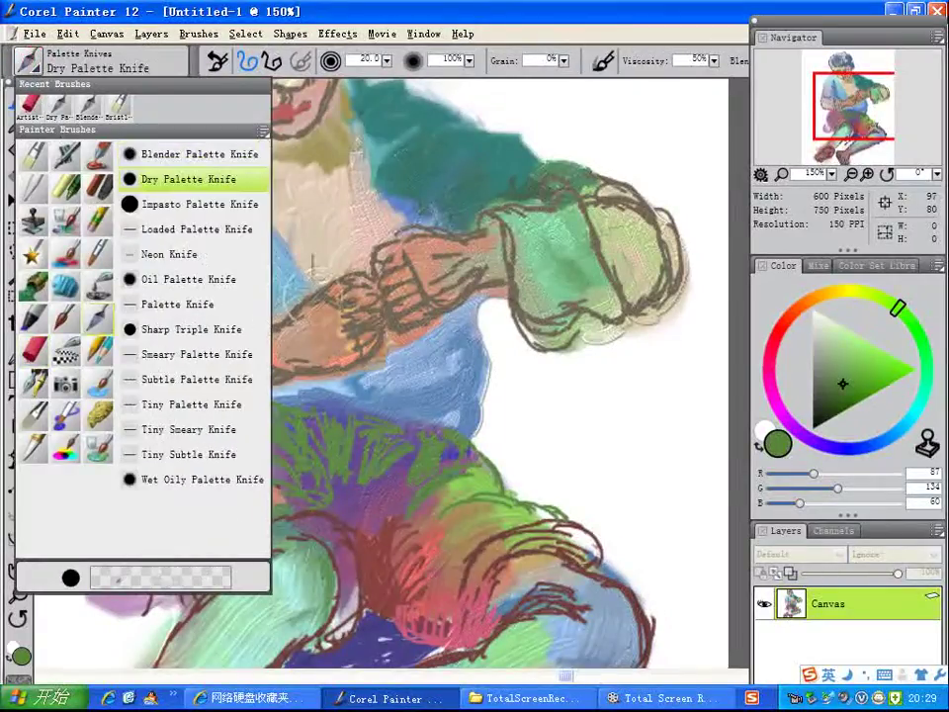
pyautogui.click(187, 153)
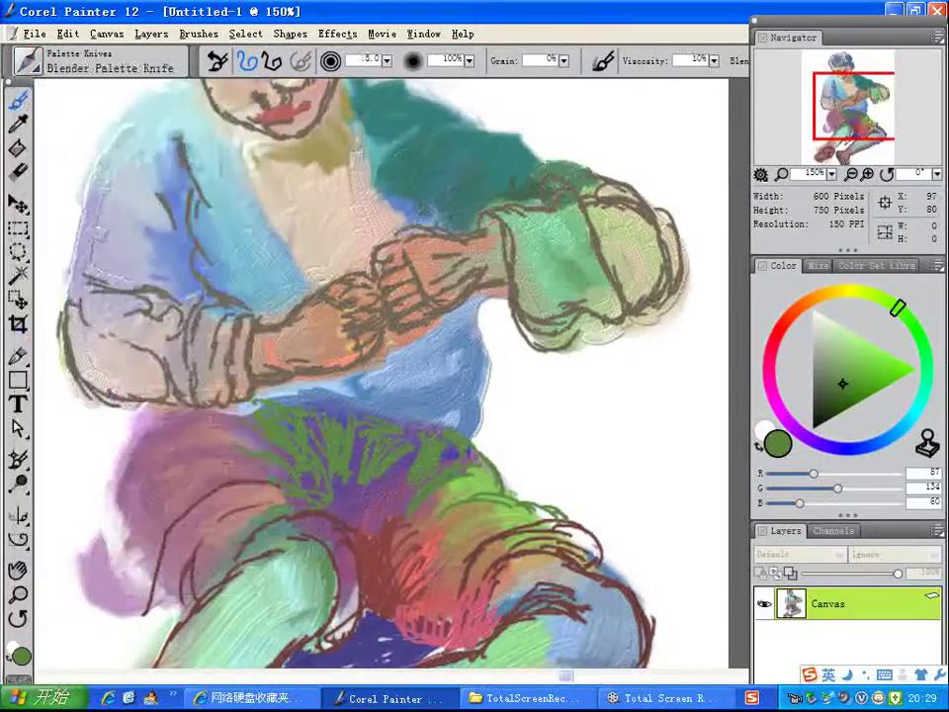
pyautogui.moveTo(307, 435)
pyautogui.mouseDown()
pyautogui.moveTo(275, 428)
pyautogui.moveTo(320, 481)
pyautogui.moveTo(290, 435)
pyautogui.moveTo(316, 476)
pyautogui.moveTo(297, 421)
pyautogui.moveTo(317, 420)
pyautogui.moveTo(332, 467)
pyautogui.moveTo(334, 424)
pyautogui.moveTo(342, 463)
pyautogui.moveTo(340, 427)
pyautogui.moveTo(352, 488)
pyautogui.moveTo(346, 457)
pyautogui.moveTo(311, 413)
pyautogui.moveTo(346, 421)
pyautogui.moveTo(306, 416)
pyautogui.moveTo(254, 427)
pyautogui.moveTo(314, 490)
pyautogui.moveTo(286, 436)
pyautogui.moveTo(330, 421)
pyautogui.moveTo(351, 463)
pyautogui.moveTo(375, 428)
pyautogui.moveTo(391, 430)
pyautogui.moveTo(376, 477)
pyautogui.moveTo(407, 446)
pyautogui.moveTo(402, 452)
pyautogui.moveTo(377, 427)
pyautogui.moveTo(407, 434)
pyautogui.moveTo(406, 484)
pyautogui.moveTo(433, 462)
pyautogui.moveTo(409, 505)
pyautogui.moveTo(444, 435)
pyautogui.moveTo(491, 483)
pyautogui.moveTo(472, 513)
pyautogui.moveTo(575, 536)
pyautogui.moveTo(550, 542)
pyautogui.moveTo(581, 543)
pyautogui.moveTo(592, 556)
pyautogui.moveTo(556, 518)
pyautogui.moveTo(577, 526)
pyautogui.moveTo(550, 550)
pyautogui.mouseUp()
pyautogui.moveTo(475, 611)
pyautogui.mouseDown()
pyautogui.moveTo(425, 628)
pyautogui.moveTo(437, 573)
pyautogui.moveTo(417, 595)
pyautogui.moveTo(432, 564)
pyautogui.moveTo(416, 546)
pyautogui.moveTo(379, 592)
pyautogui.moveTo(384, 570)
pyautogui.moveTo(370, 578)
pyautogui.moveTo(411, 520)
pyautogui.moveTo(402, 506)
pyautogui.moveTo(358, 523)
pyautogui.moveTo(379, 488)
pyautogui.moveTo(362, 509)
pyautogui.moveTo(350, 504)
pyautogui.moveTo(348, 518)
pyautogui.moveTo(373, 573)
pyautogui.mouseUp()
pyautogui.moveTo(259, 447)
pyautogui.mouseDown()
pyautogui.moveTo(247, 476)
pyautogui.moveTo(265, 453)
pyautogui.moveTo(262, 431)
pyautogui.mouseUp()
pyautogui.moveTo(346, 602)
pyautogui.mouseDown()
pyautogui.moveTo(344, 562)
pyautogui.moveTo(294, 521)
pyautogui.moveTo(329, 531)
pyautogui.moveTo(349, 590)
pyautogui.mouseUp()
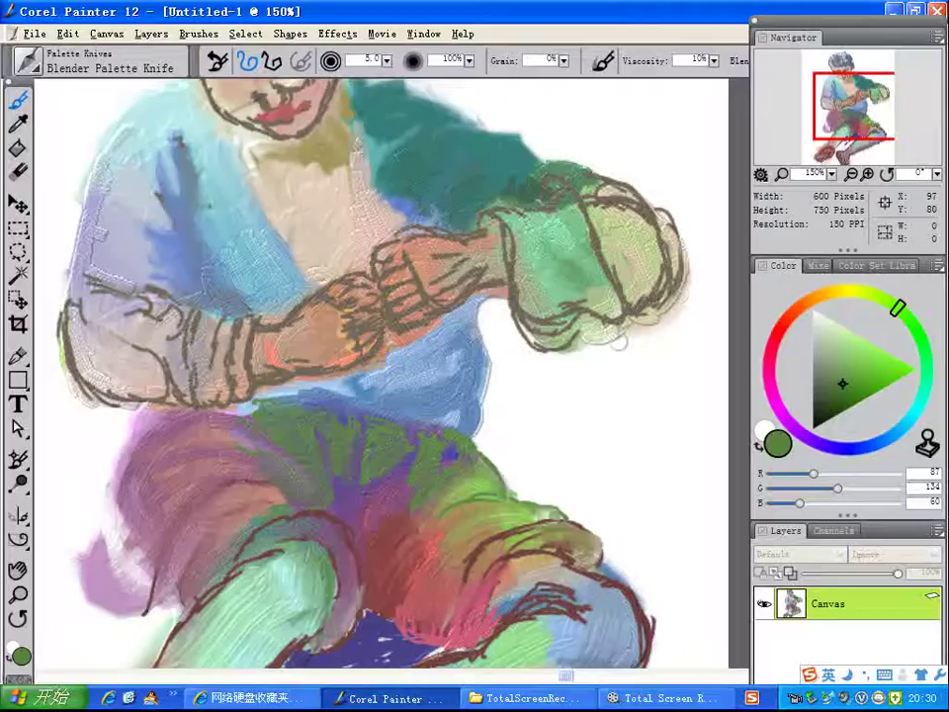
# - Erase the stray paint beneath the green sleeve with the Eraser at size 13.0 and set the colour to RGB 82, 110, 66
pyautogui.click(17, 170)
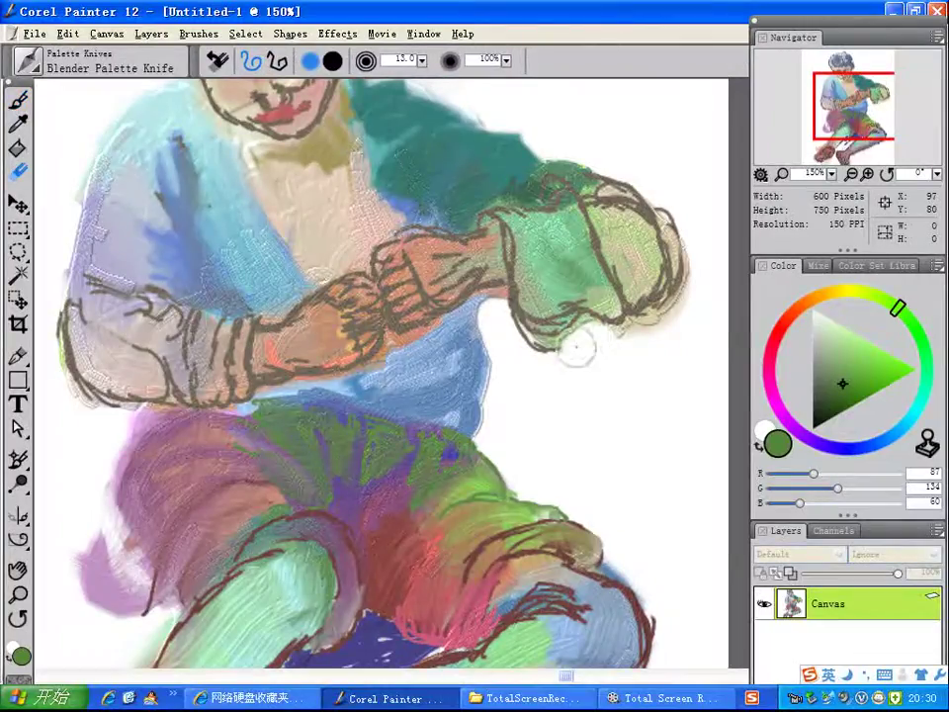
pyautogui.moveTo(537, 349)
pyautogui.mouseDown()
pyautogui.moveTo(619, 344)
pyautogui.moveTo(682, 309)
pyautogui.moveTo(659, 322)
pyautogui.mouseUp()
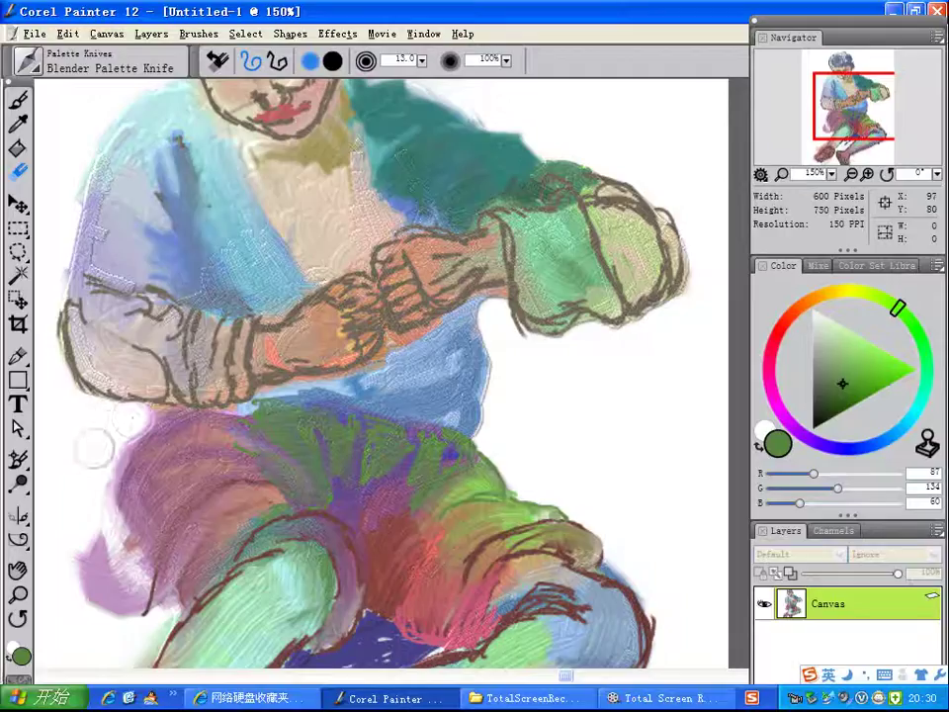
pyautogui.hotkey('ctrl', 'z')
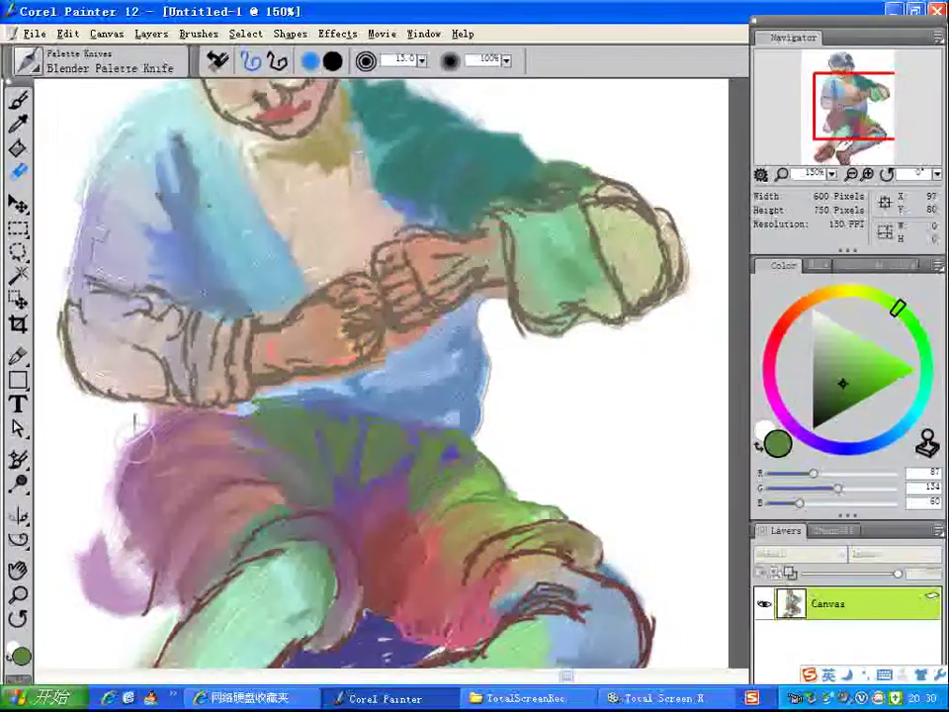
pyautogui.click(831, 387)
pyautogui.hotkey('ctrl', 'y')
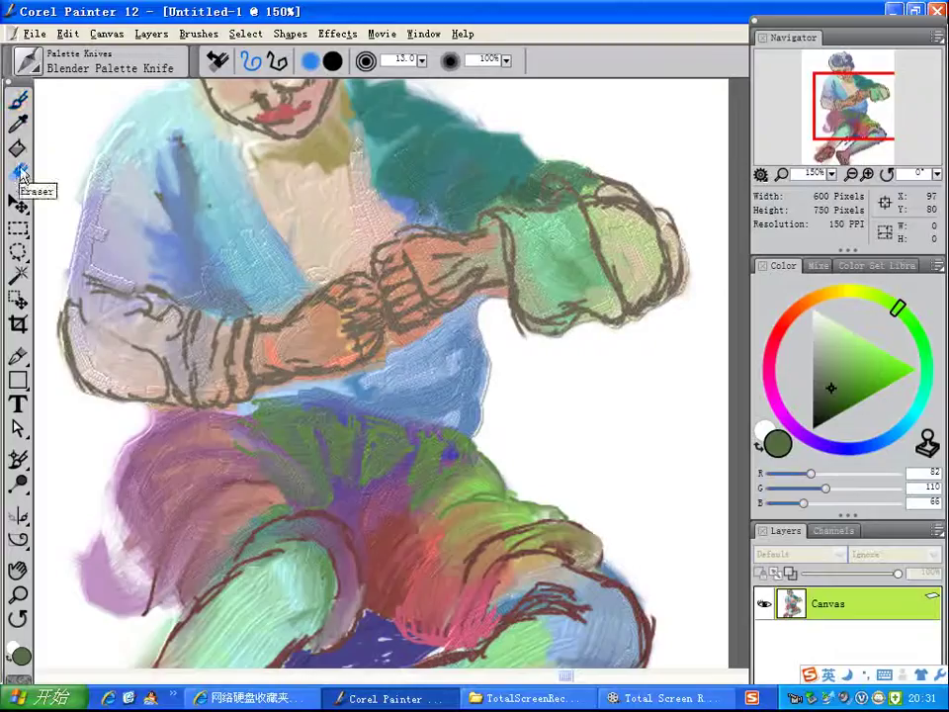
# - Blend the purple hip, the shorts' lap and the hem over the blue knee with the Dry Palette Knife at size 20.0
pyautogui.click(18, 99)
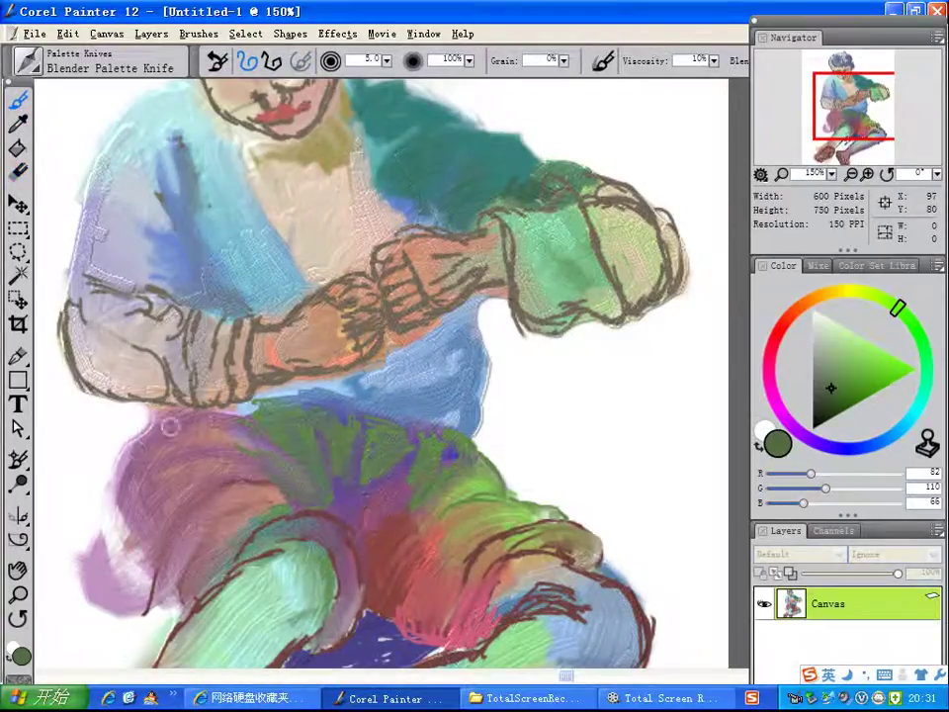
pyautogui.click(27, 61)
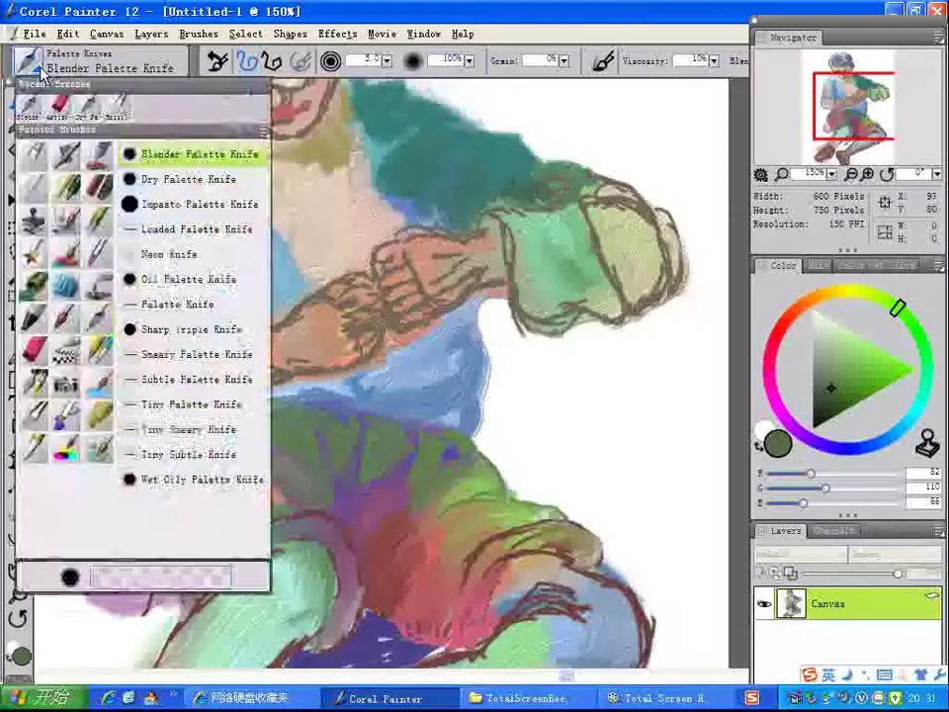
pyautogui.click(178, 180)
pyautogui.moveTo(164, 431)
pyautogui.mouseDown()
pyautogui.moveTo(155, 449)
pyautogui.moveTo(176, 431)
pyautogui.moveTo(158, 435)
pyautogui.mouseUp()
pyautogui.moveTo(129, 317)
pyautogui.mouseDown()
pyautogui.moveTo(99, 360)
pyautogui.moveTo(109, 390)
pyautogui.moveTo(143, 291)
pyautogui.mouseUp()
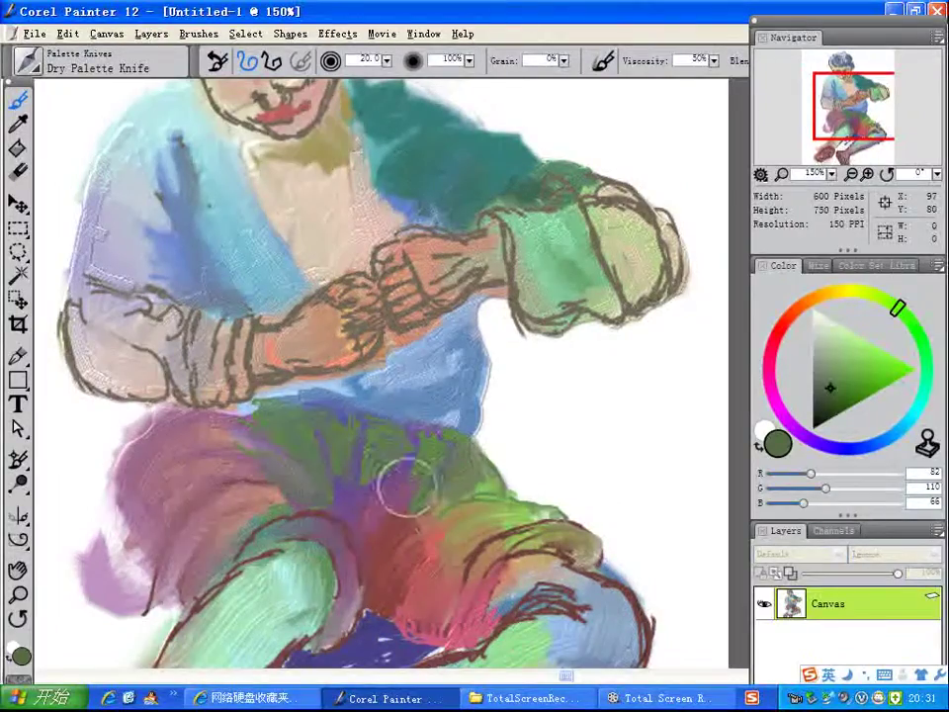
pyautogui.moveTo(387, 559)
pyautogui.mouseDown()
pyautogui.moveTo(386, 593)
pyautogui.moveTo(398, 597)
pyautogui.moveTo(416, 575)
pyautogui.moveTo(428, 604)
pyautogui.moveTo(461, 601)
pyautogui.moveTo(480, 558)
pyautogui.moveTo(515, 538)
pyautogui.moveTo(500, 572)
pyautogui.moveTo(541, 556)
pyautogui.moveTo(544, 587)
pyautogui.mouseUp()
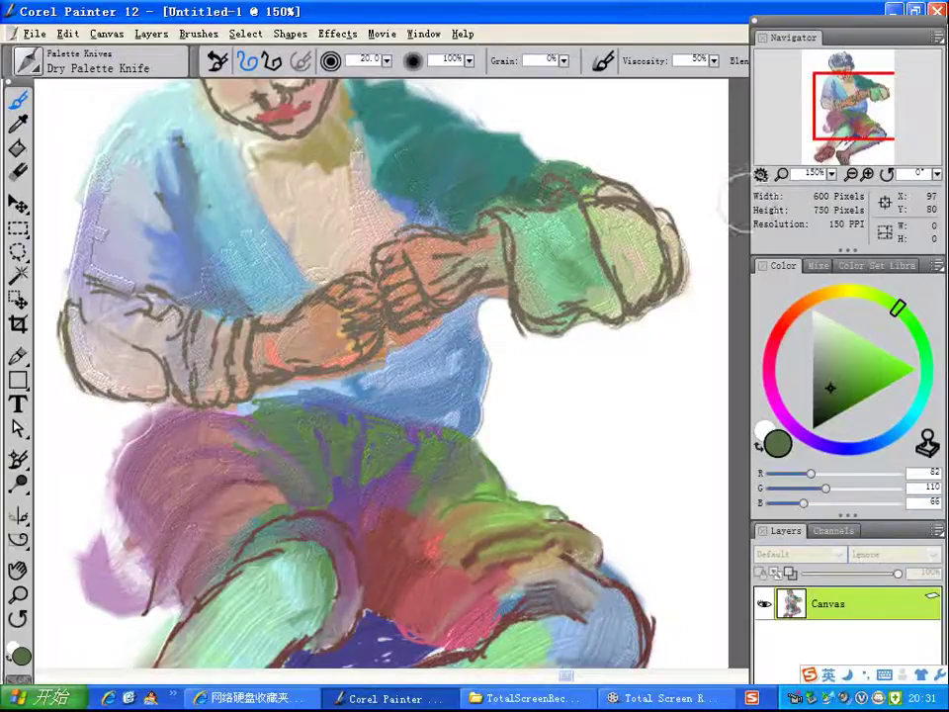
# - Erase the stray paint along the underside of the blue-kneed leg and around both feet with the Eraser at size 13.0
pyautogui.moveTo(856, 120); pyautogui.dragTo(833, 170)
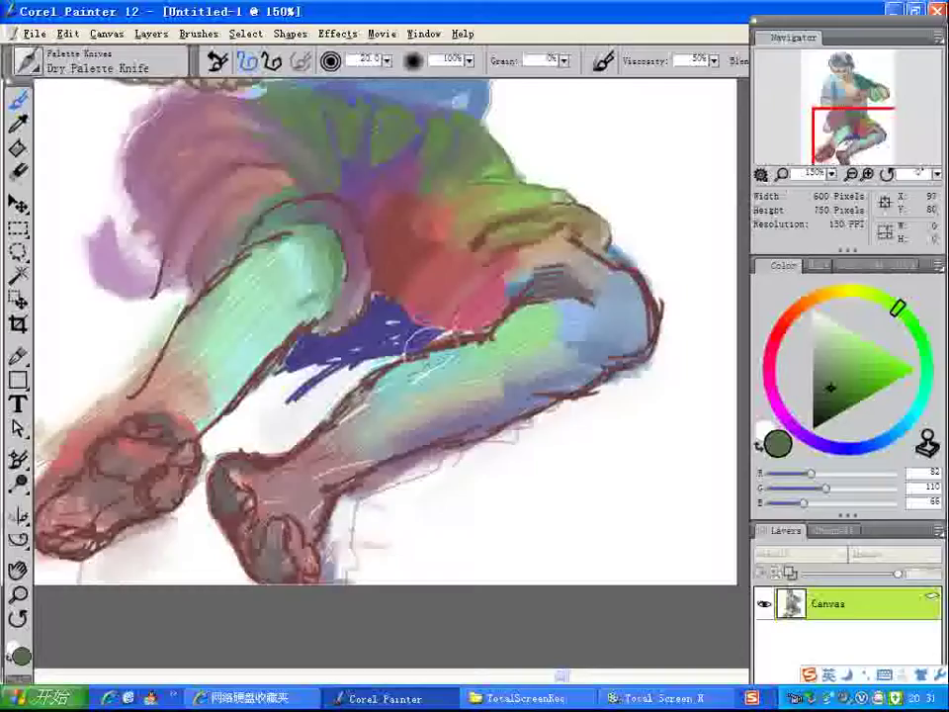
pyautogui.click(22, 178)
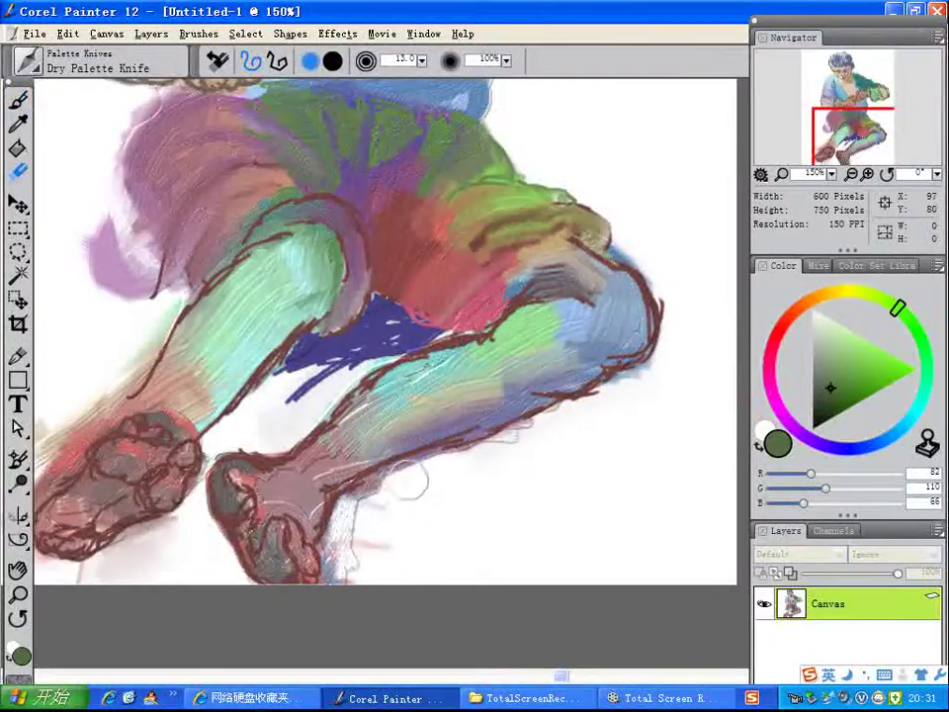
pyautogui.moveTo(345, 559)
pyautogui.mouseDown()
pyautogui.moveTo(343, 572)
pyautogui.moveTo(396, 540)
pyautogui.mouseUp()
pyautogui.moveTo(465, 463)
pyautogui.mouseDown()
pyautogui.moveTo(648, 386)
pyautogui.moveTo(637, 397)
pyautogui.mouseUp()
pyautogui.moveTo(163, 519)
pyautogui.mouseDown()
pyautogui.moveTo(182, 536)
pyautogui.moveTo(121, 549)
pyautogui.mouseUp()
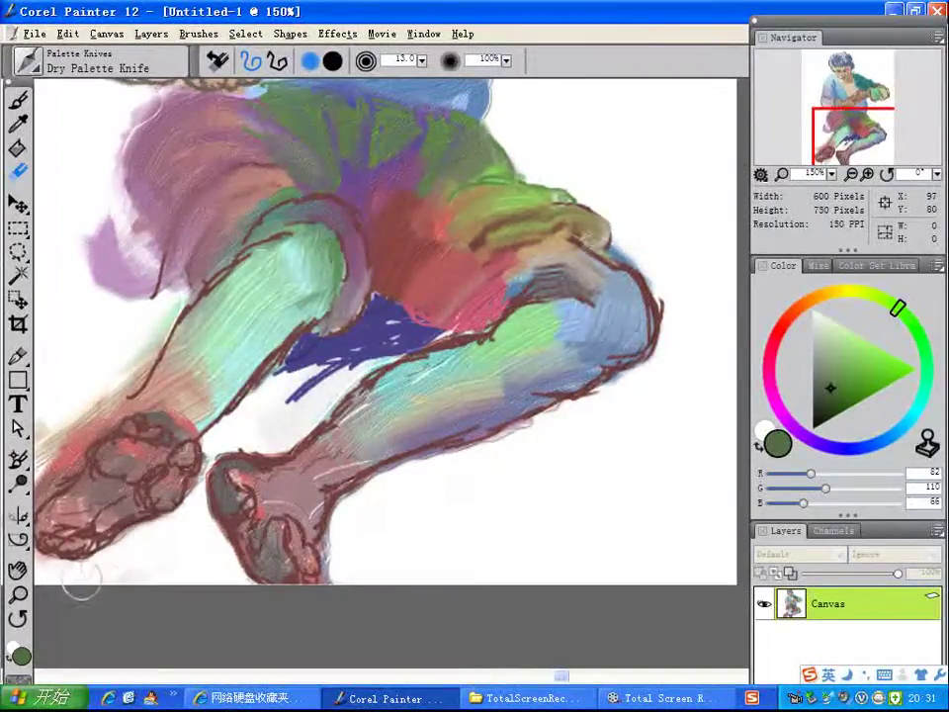
# - Erase the stray colour outside the mint-green shin's outline and around the foot below it
pyautogui.moveTo(858, 146); pyautogui.dragTo(847, 138)
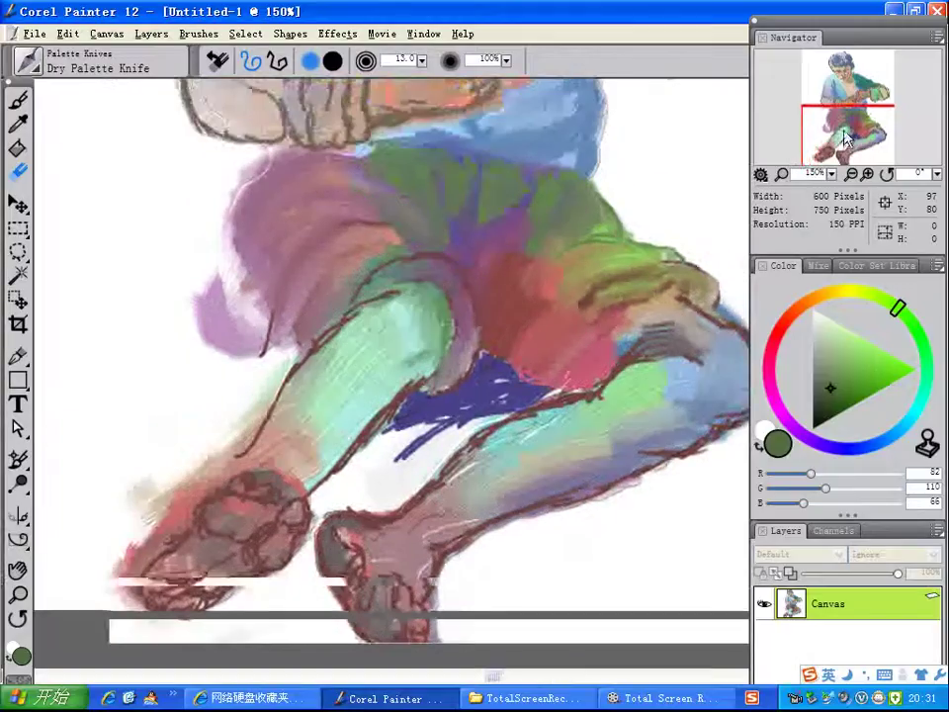
pyautogui.moveTo(254, 465)
pyautogui.mouseDown()
pyautogui.moveTo(218, 461)
pyautogui.moveTo(150, 495)
pyautogui.mouseUp()
pyautogui.moveTo(240, 403)
pyautogui.mouseDown()
pyautogui.moveTo(223, 424)
pyautogui.moveTo(263, 378)
pyautogui.moveTo(232, 450)
pyautogui.moveTo(185, 484)
pyautogui.moveTo(120, 569)
pyautogui.moveTo(116, 596)
pyautogui.moveTo(139, 624)
pyautogui.mouseUp()
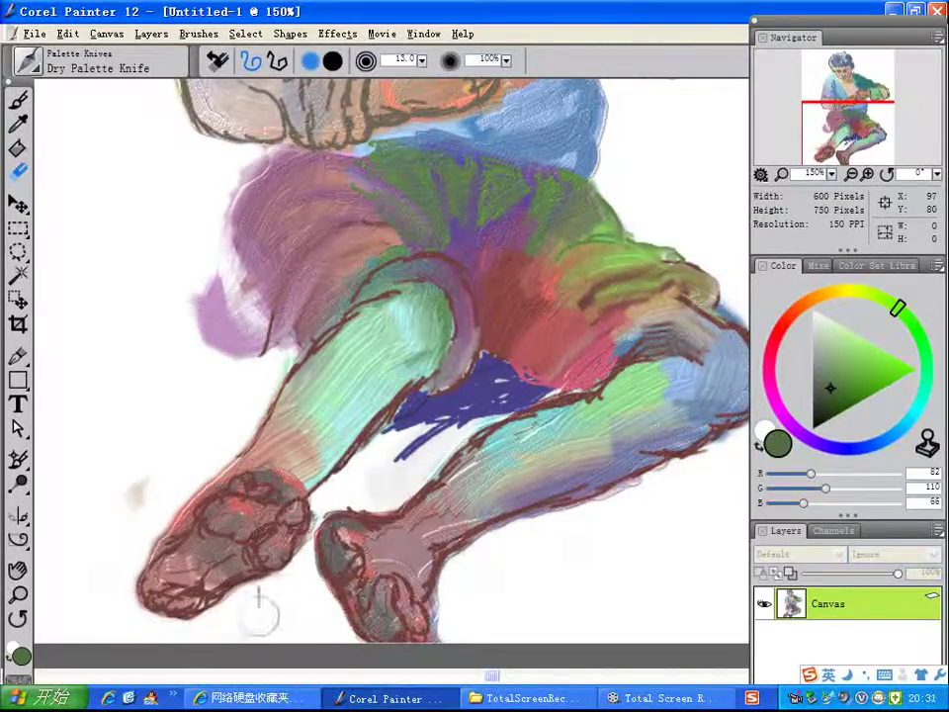
pyautogui.moveTo(859, 129); pyautogui.dragTo(857, 89)
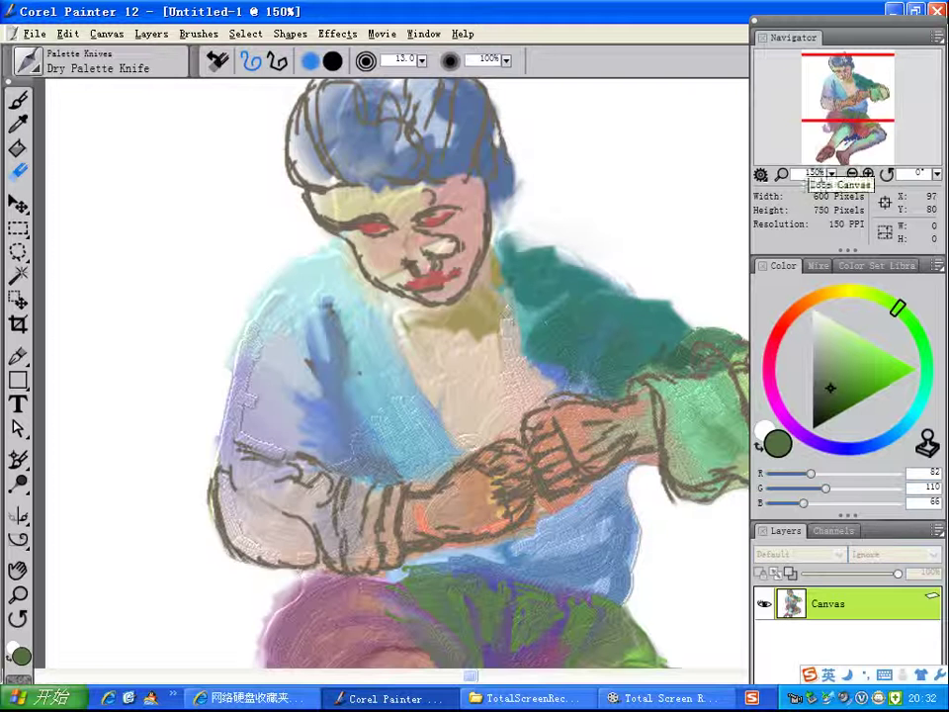
pyautogui.click(856, 185)
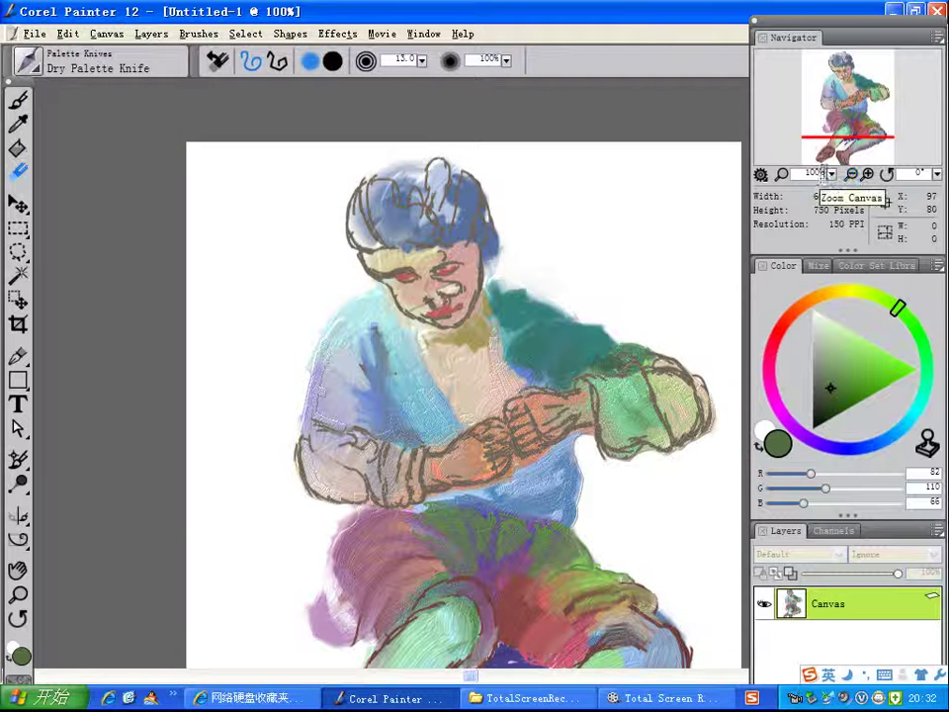
pyautogui.moveTo(861, 118); pyautogui.dragTo(872, 135)
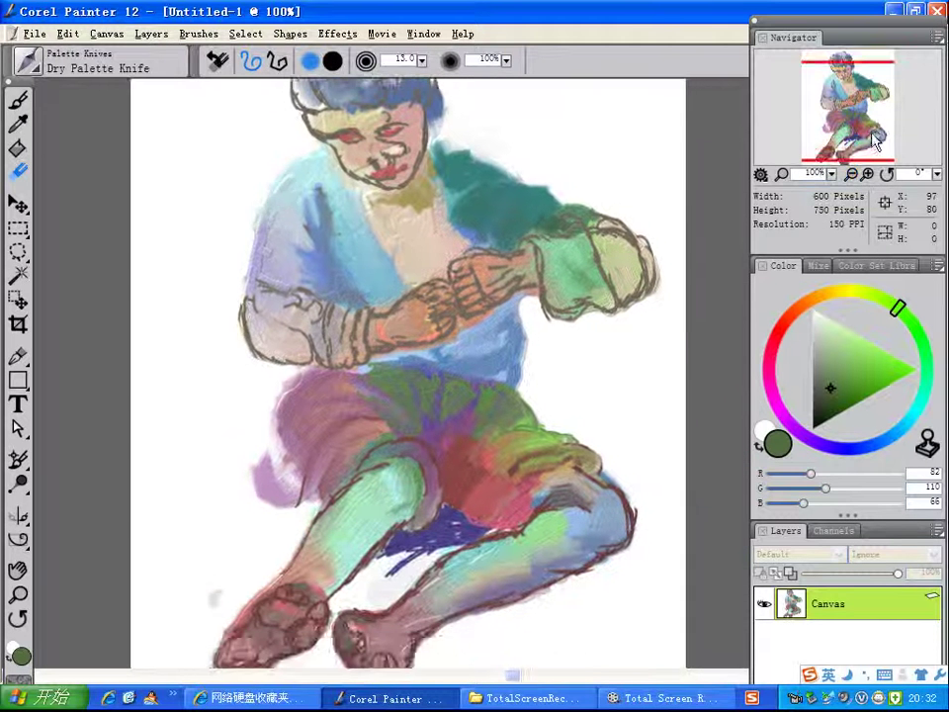
pyautogui.click(855, 175)
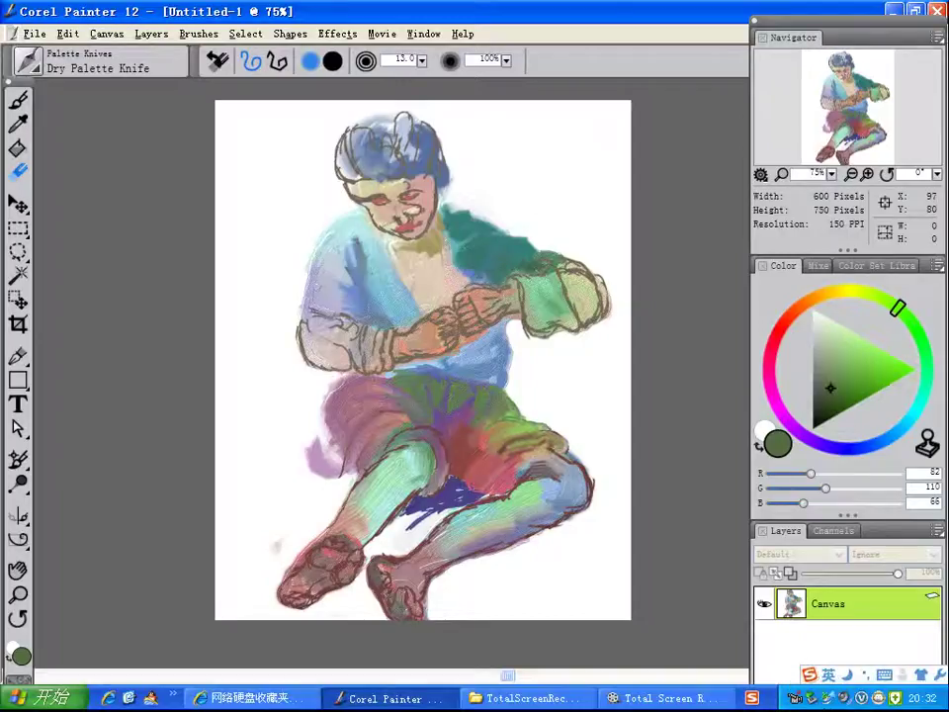
pyautogui.rightClick(796, 700)
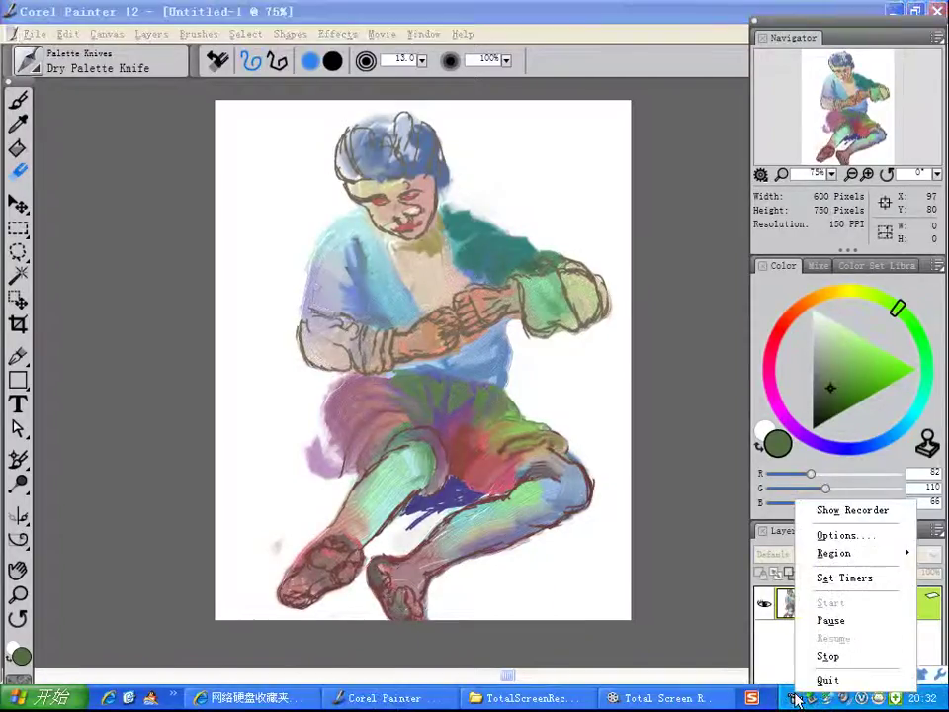